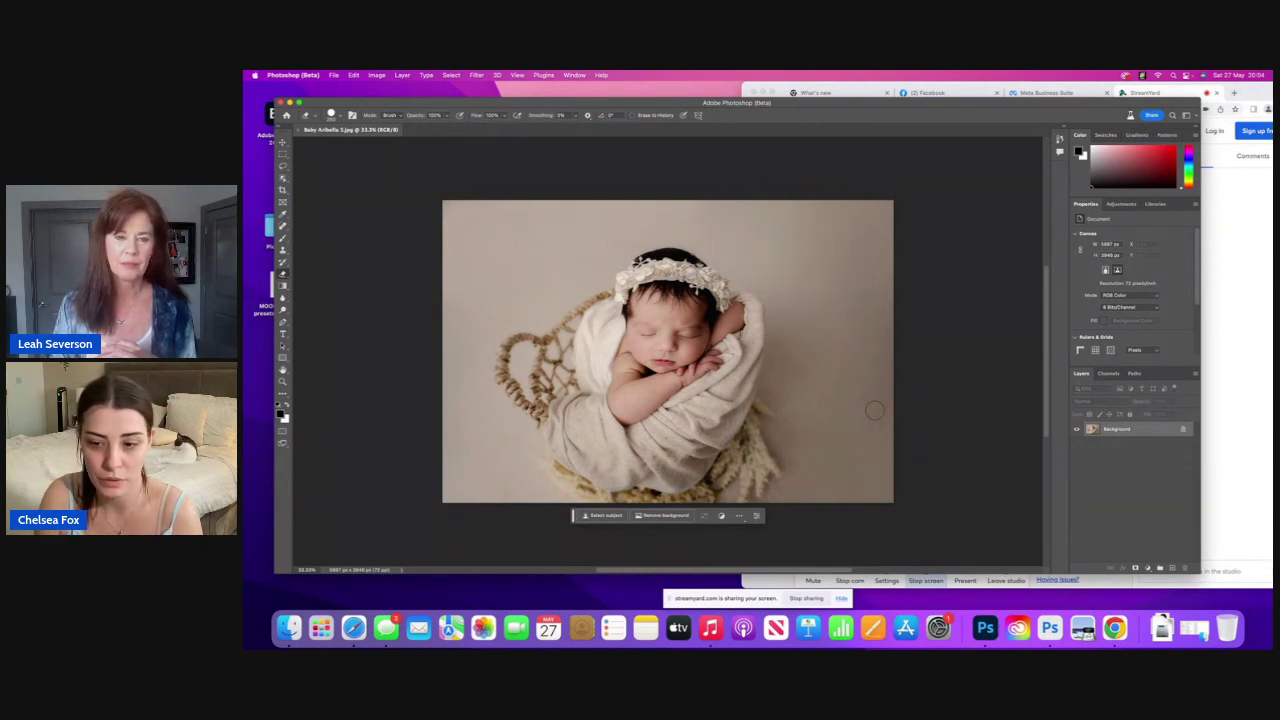
Step: Browse the Downloads and Documents folders for photos and put the file window away
left_click(1161, 627)
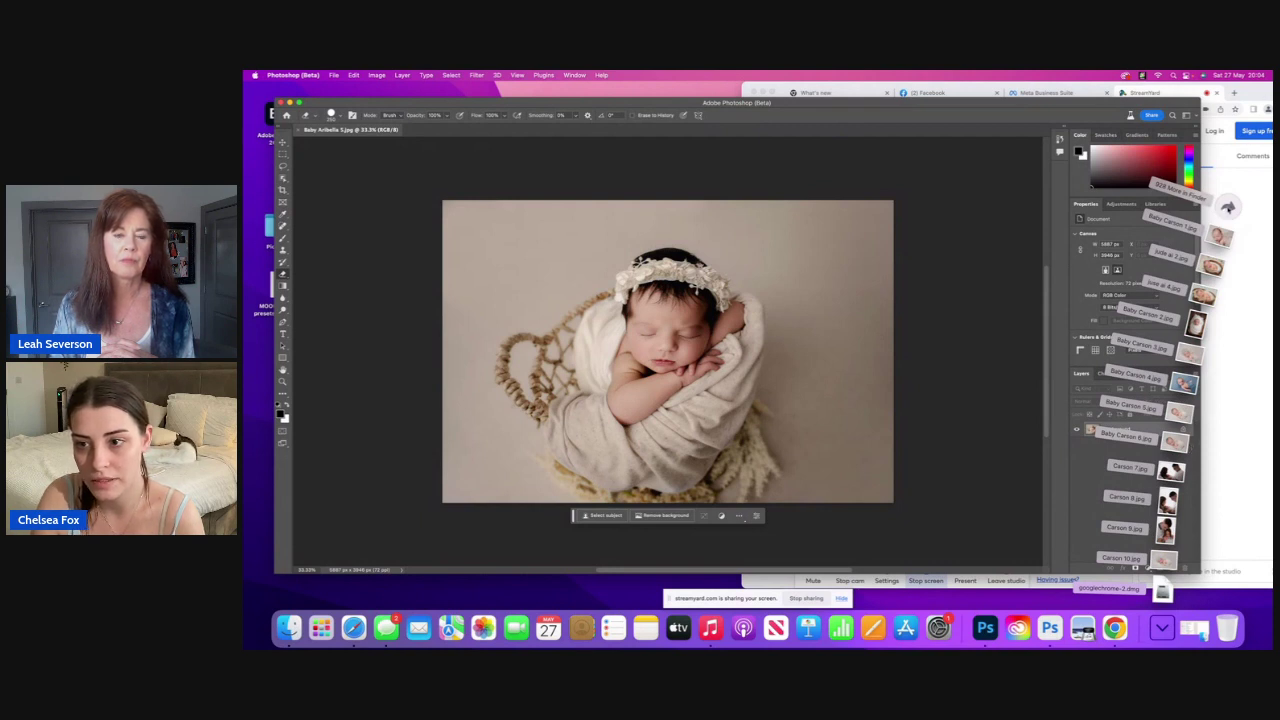
left_click(1228, 207)
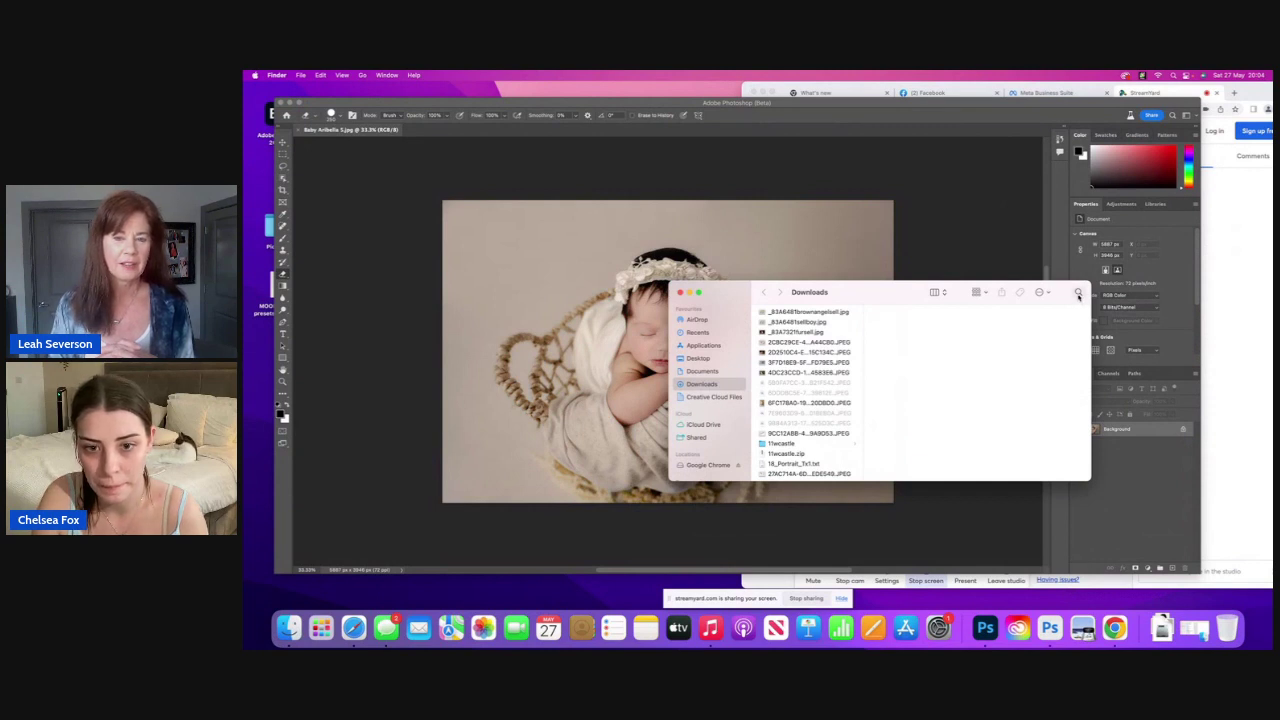
left_click(1078, 294)
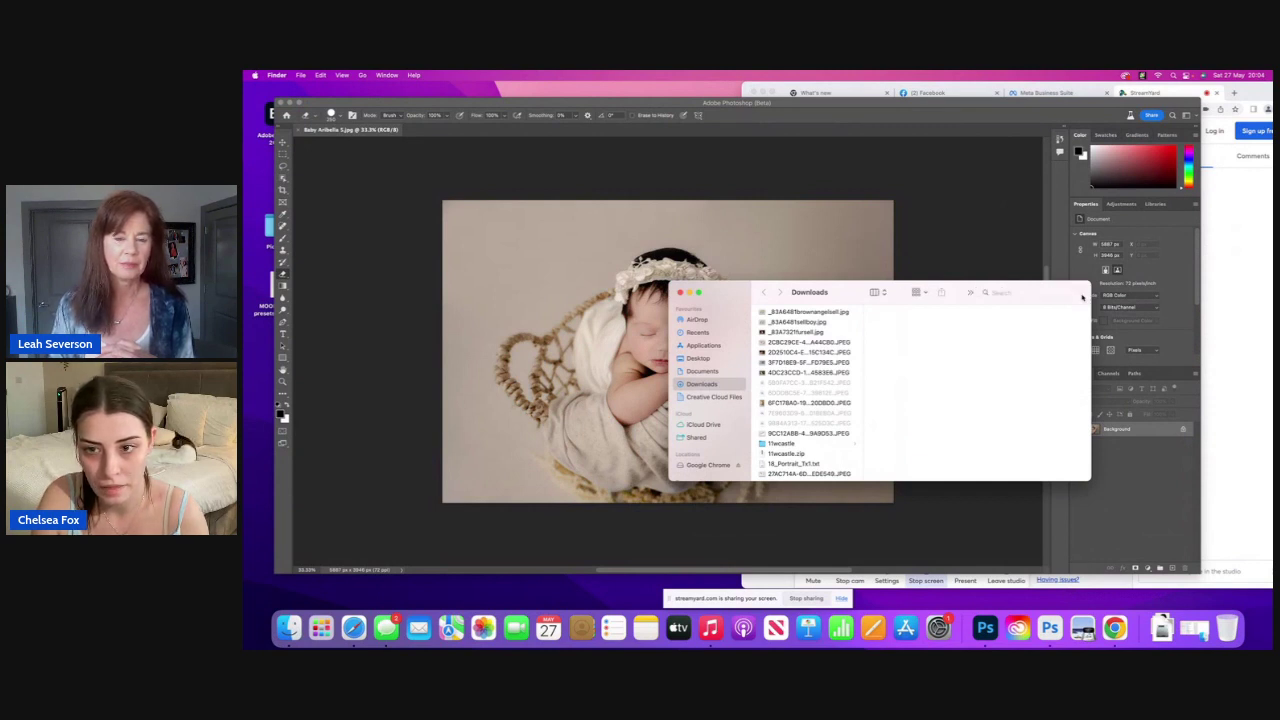
left_click(705, 371)
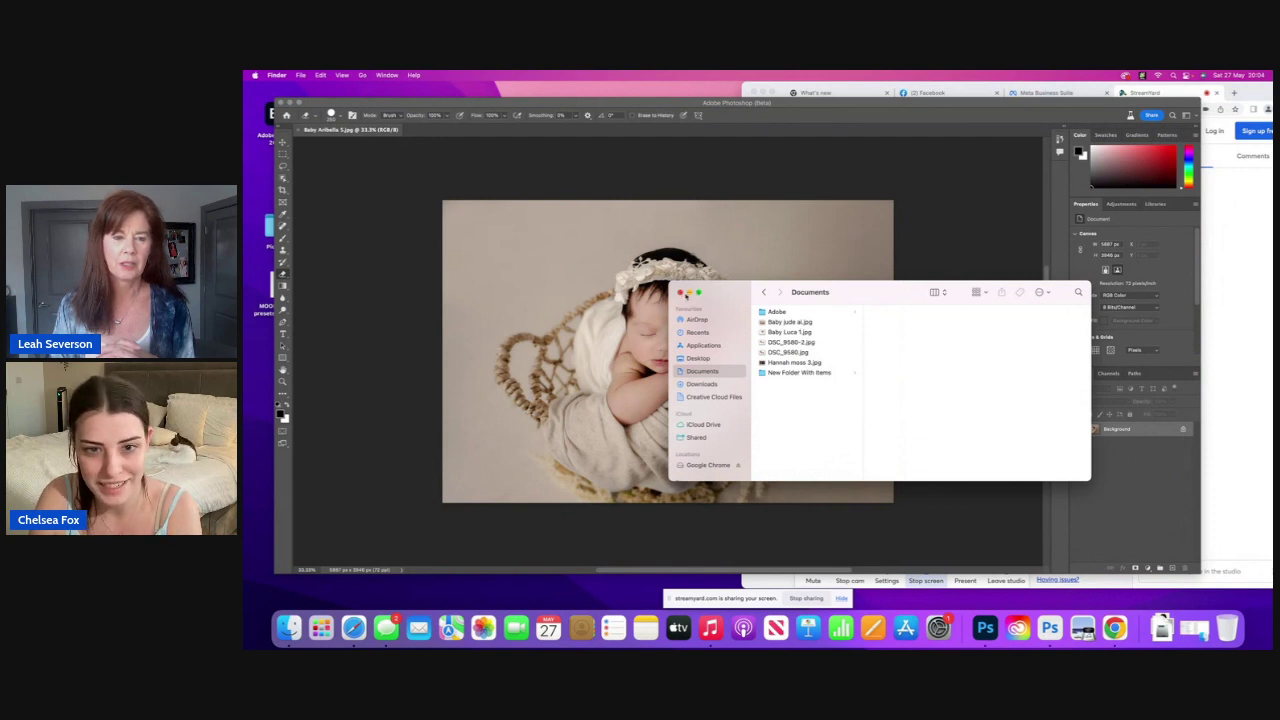
left_click(688, 293)
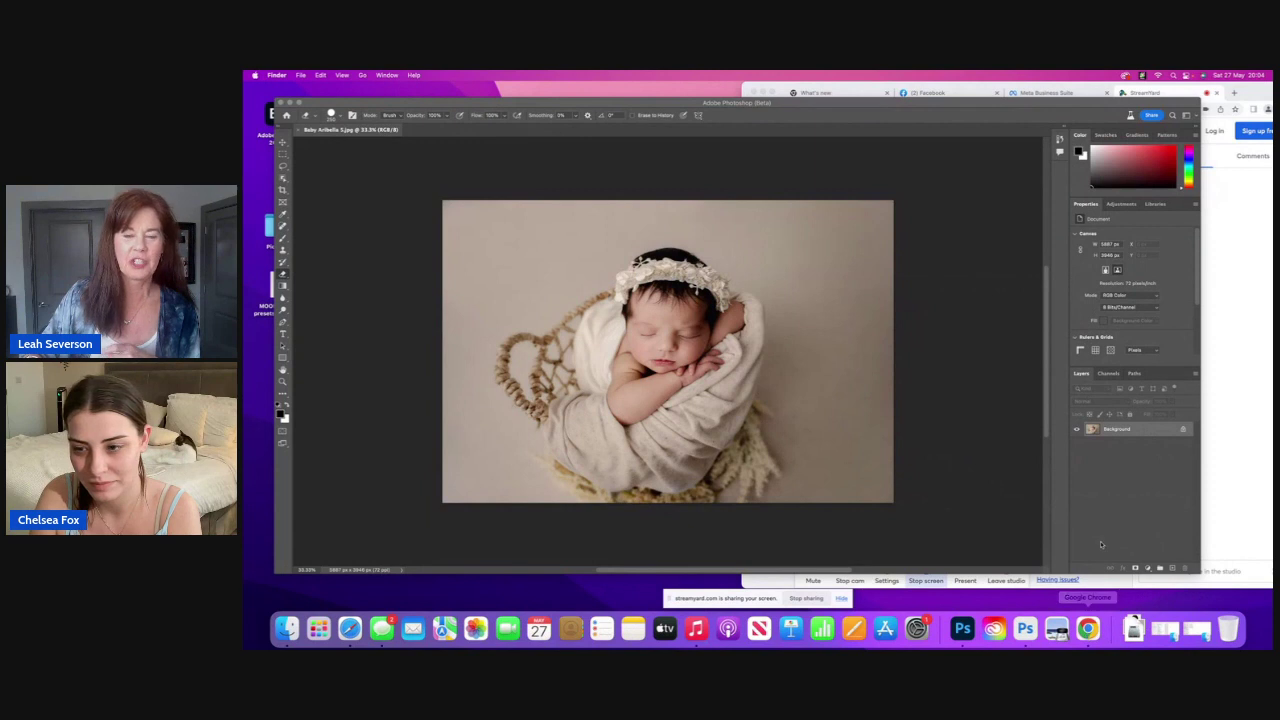
left_click(1087, 628)
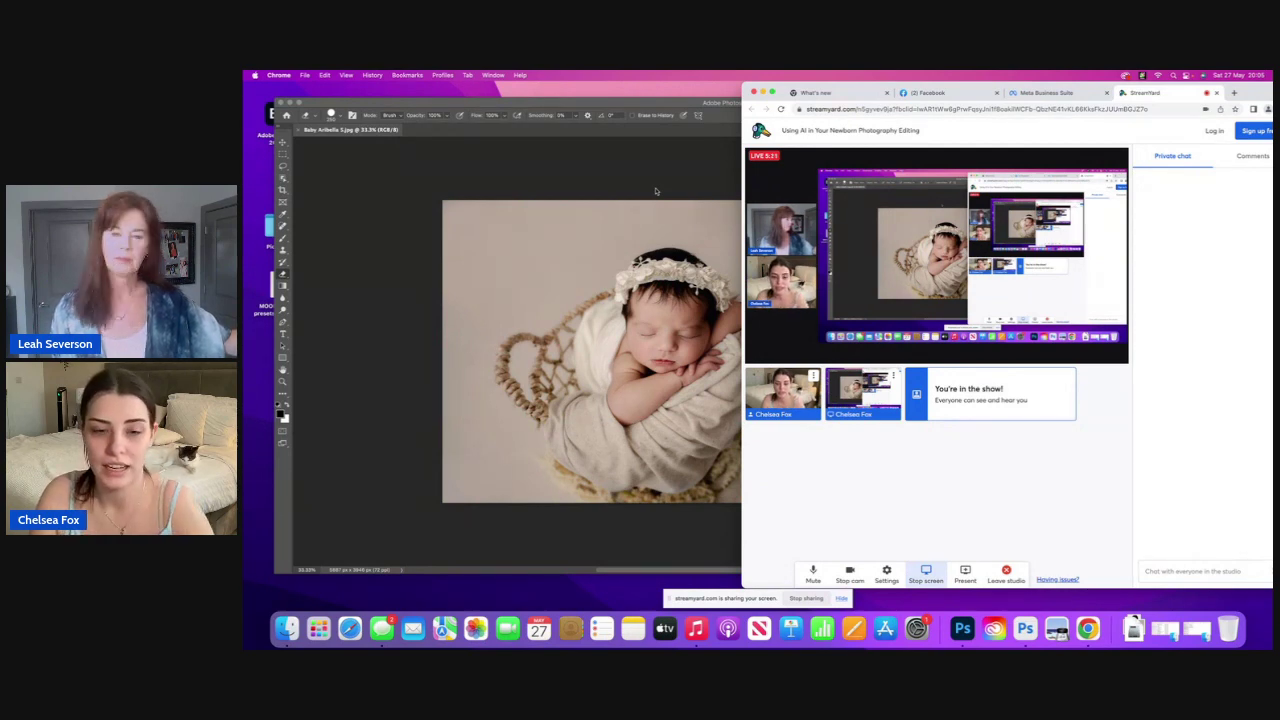
left_click(656, 191)
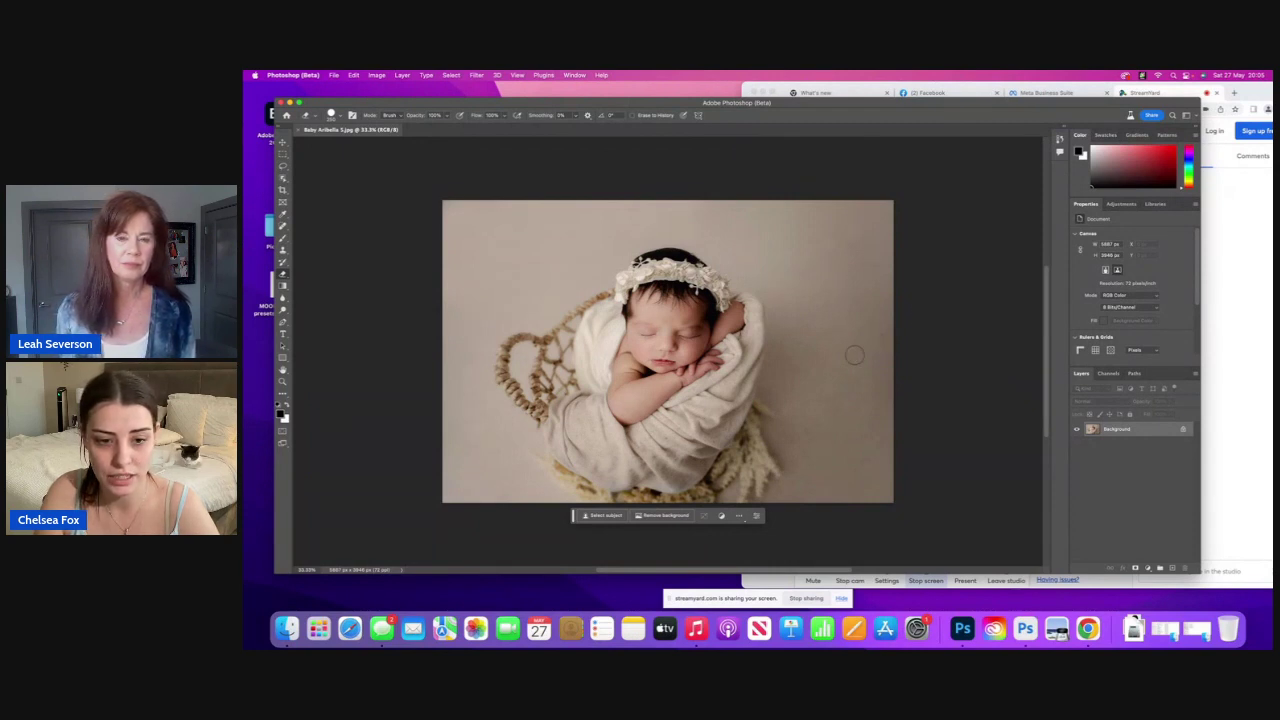
scroll(745, 520, "right", 3)
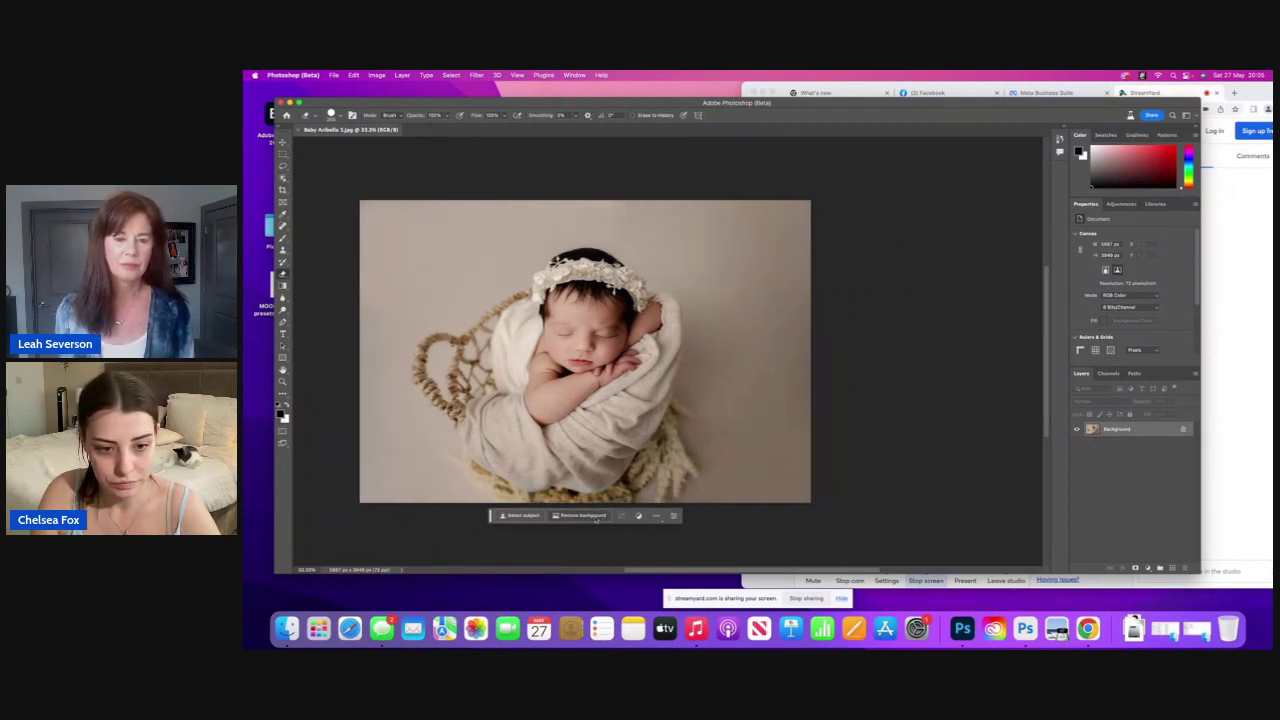
scroll(600, 510, "left", 2)
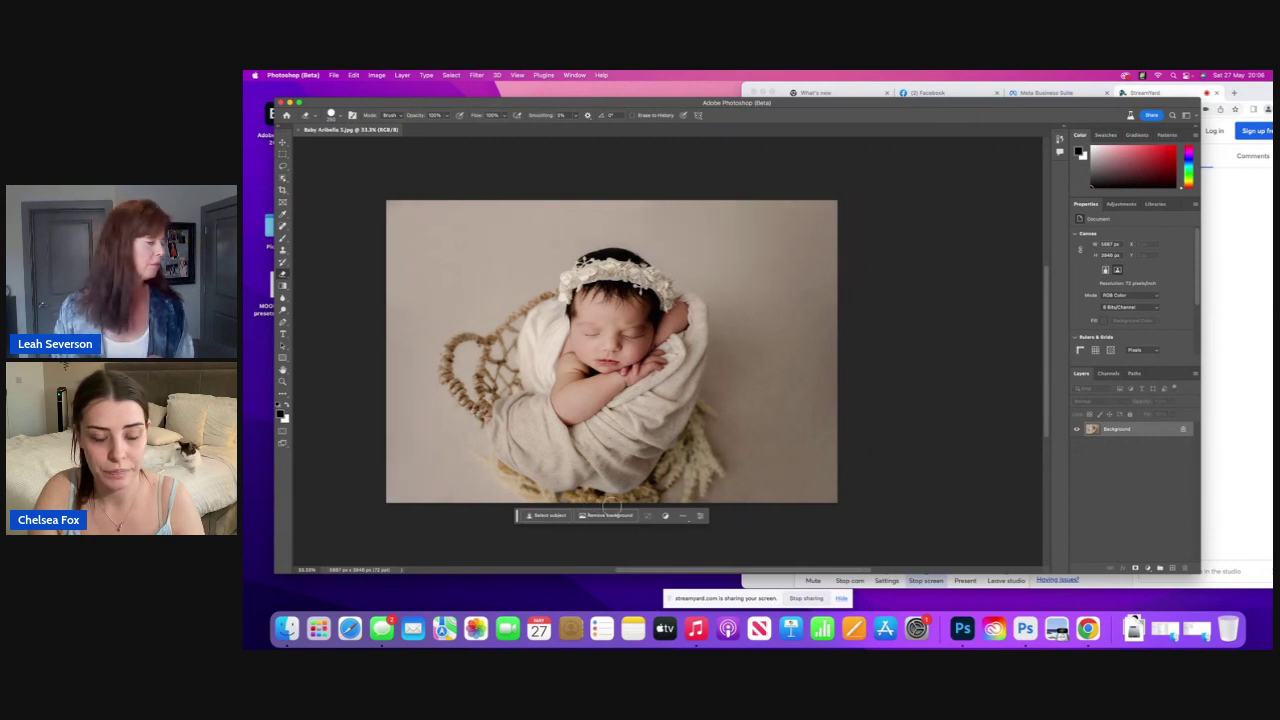
scroll(674, 421, "right", 2)
scroll(556, 518, "left", 1)
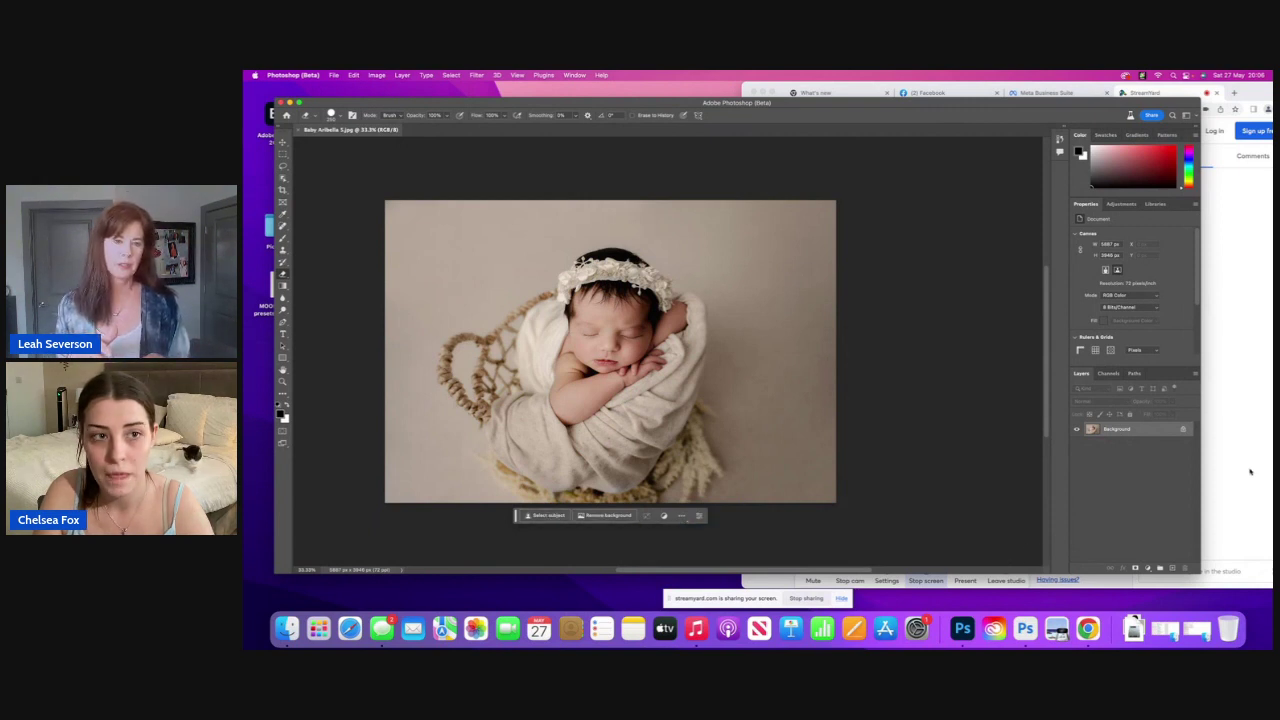
left_click(1250, 471)
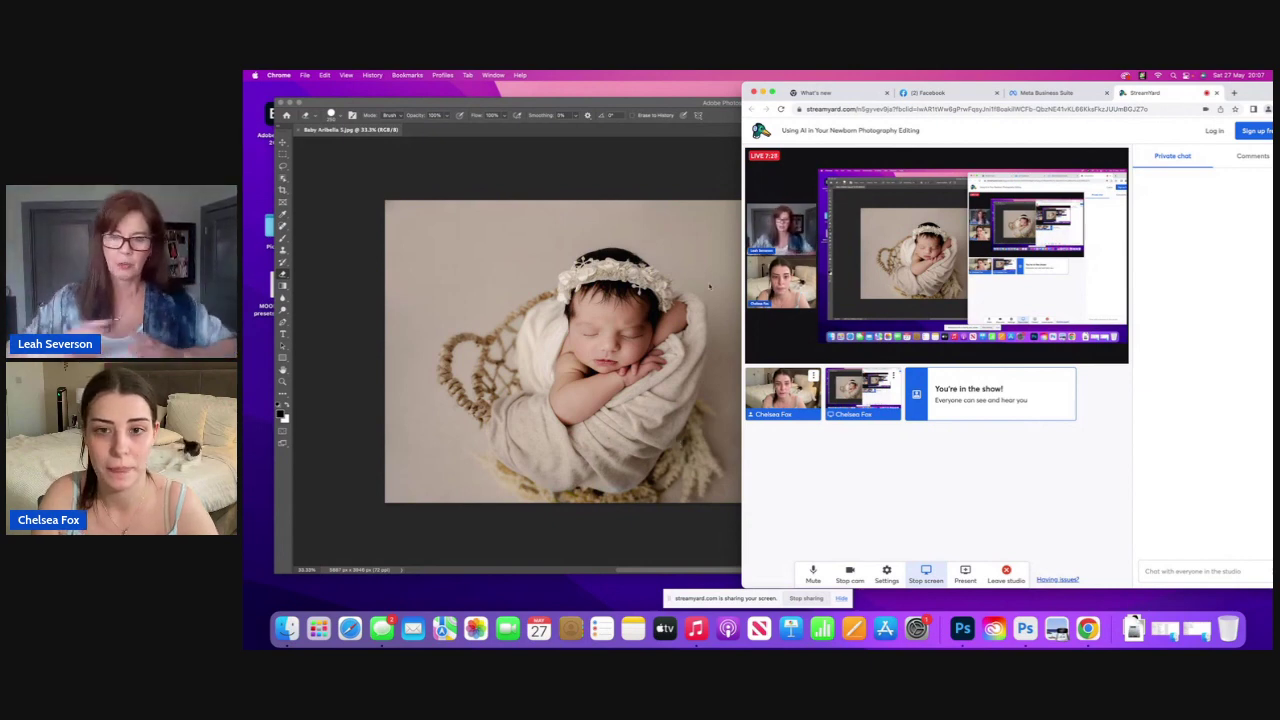
left_click(640, 186)
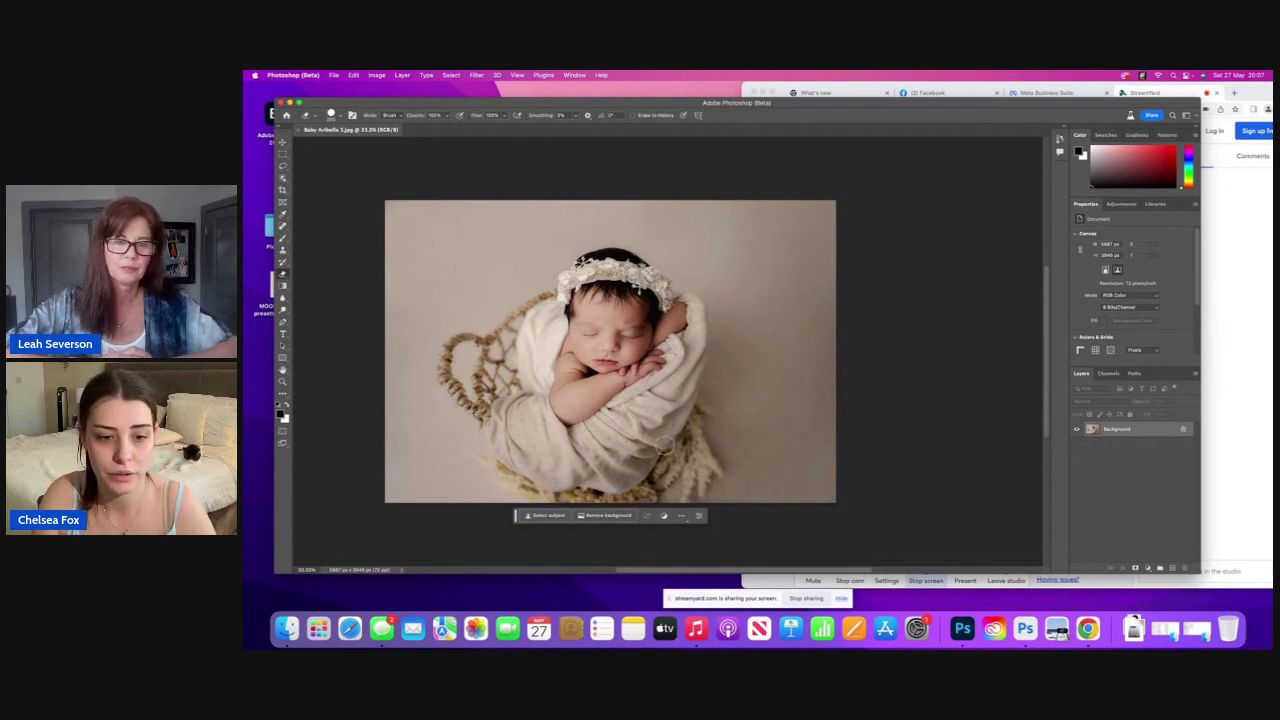
Step: Select the subject, invert the selection to cover the background, and fill it with Generative Fill using the prompt "wood floor"
left_click(550, 516)
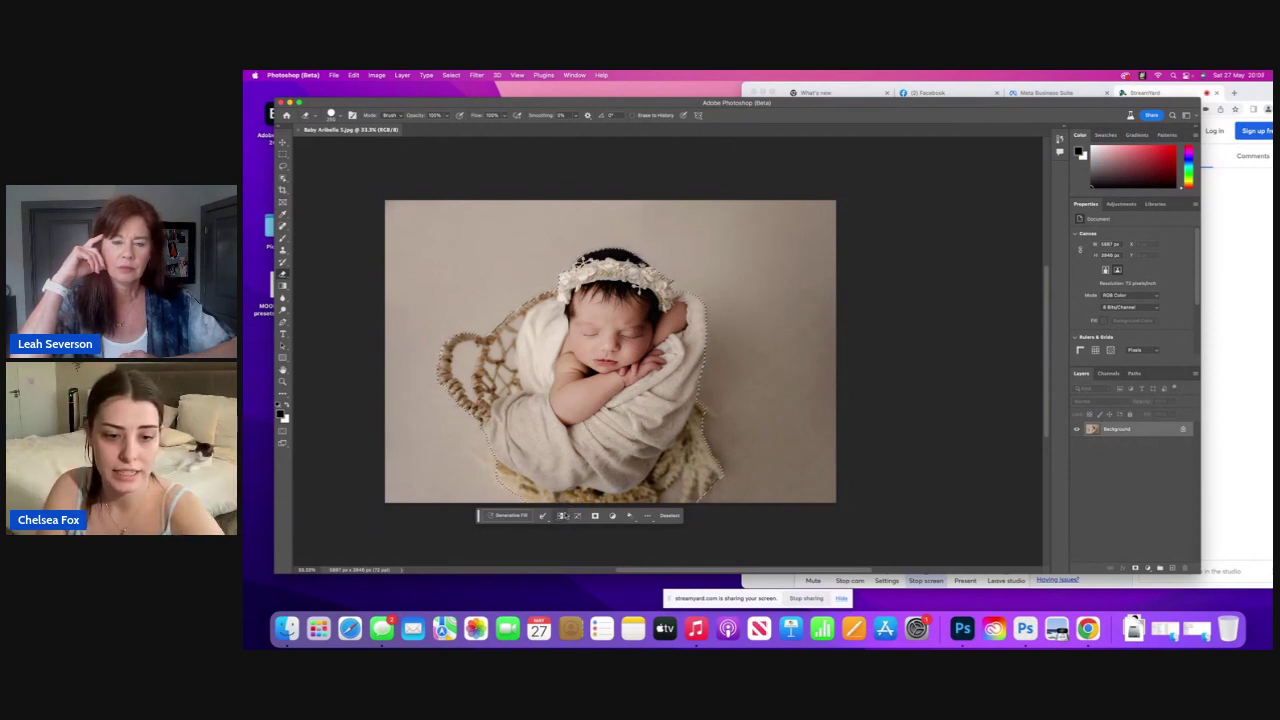
left_click(560, 516)
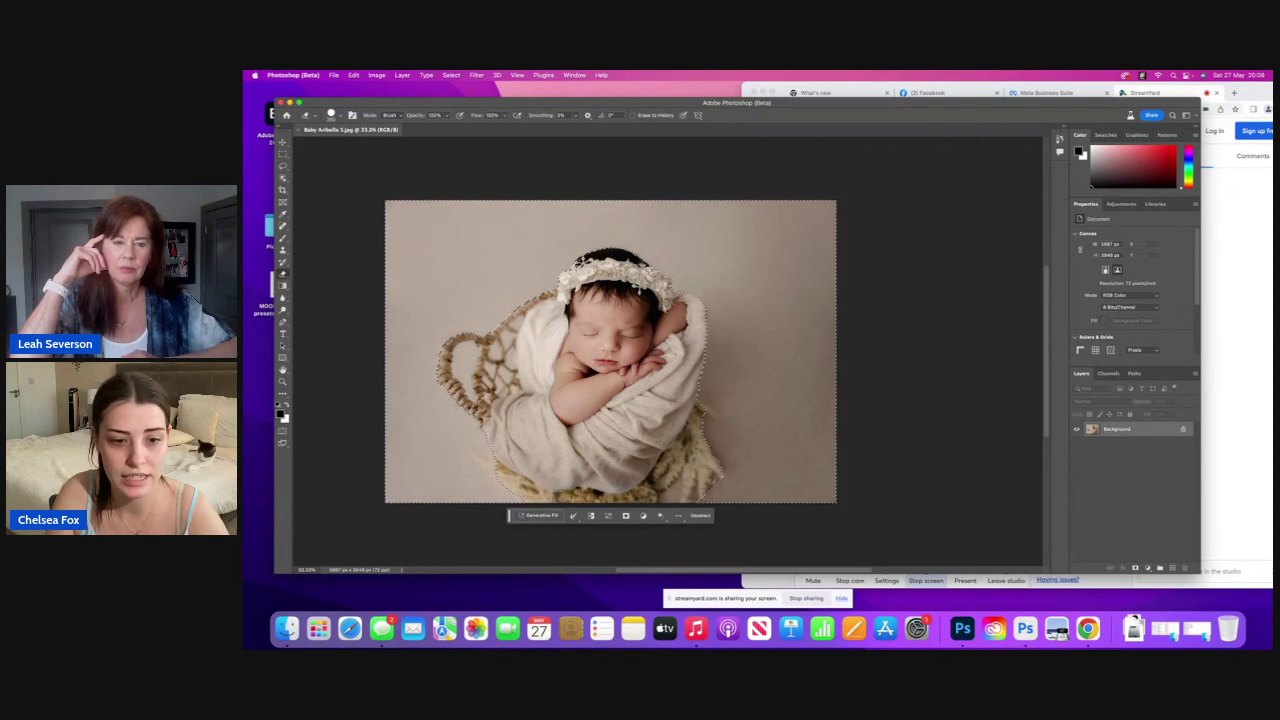
left_click(540, 516)
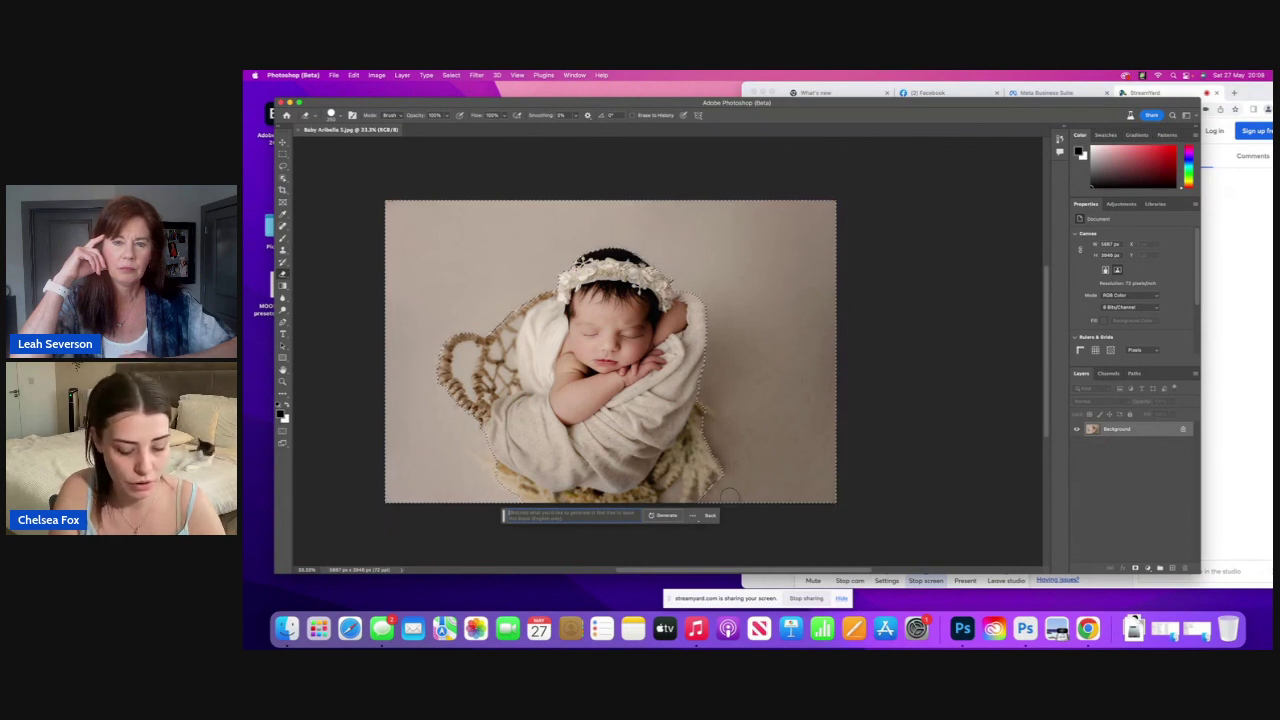
left_click(510, 514)
type("wood")
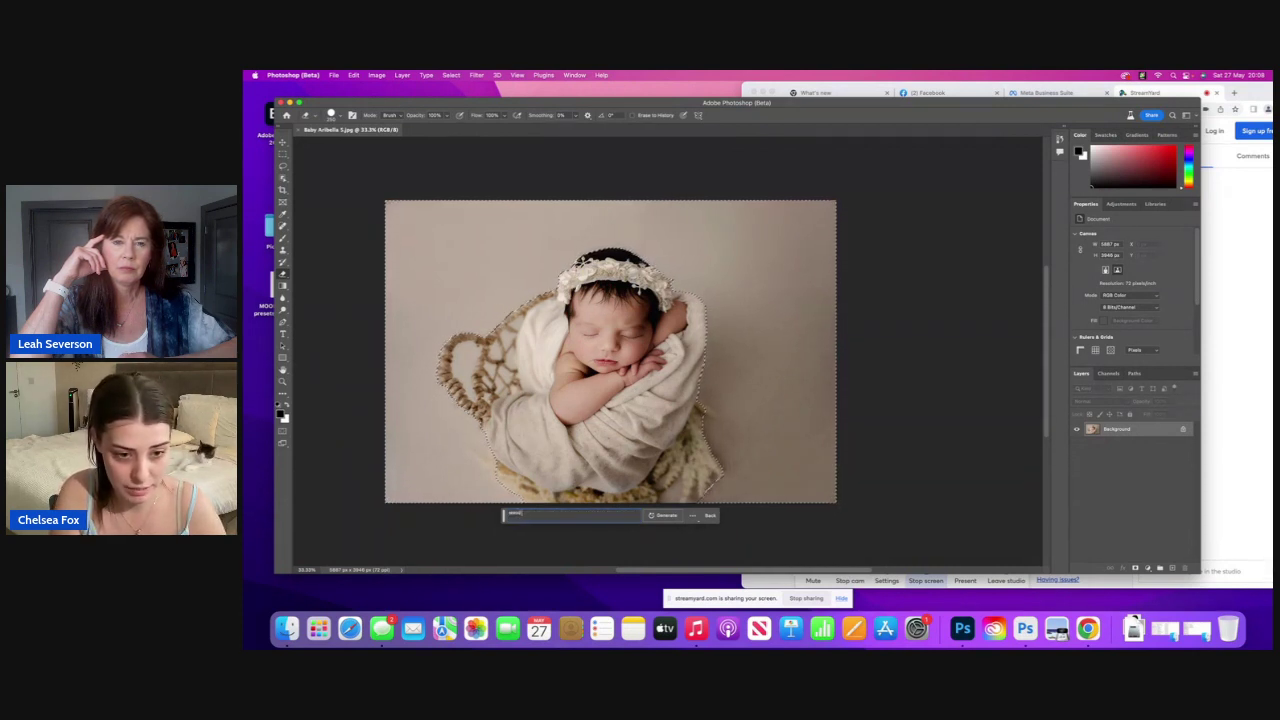
type(" floor")
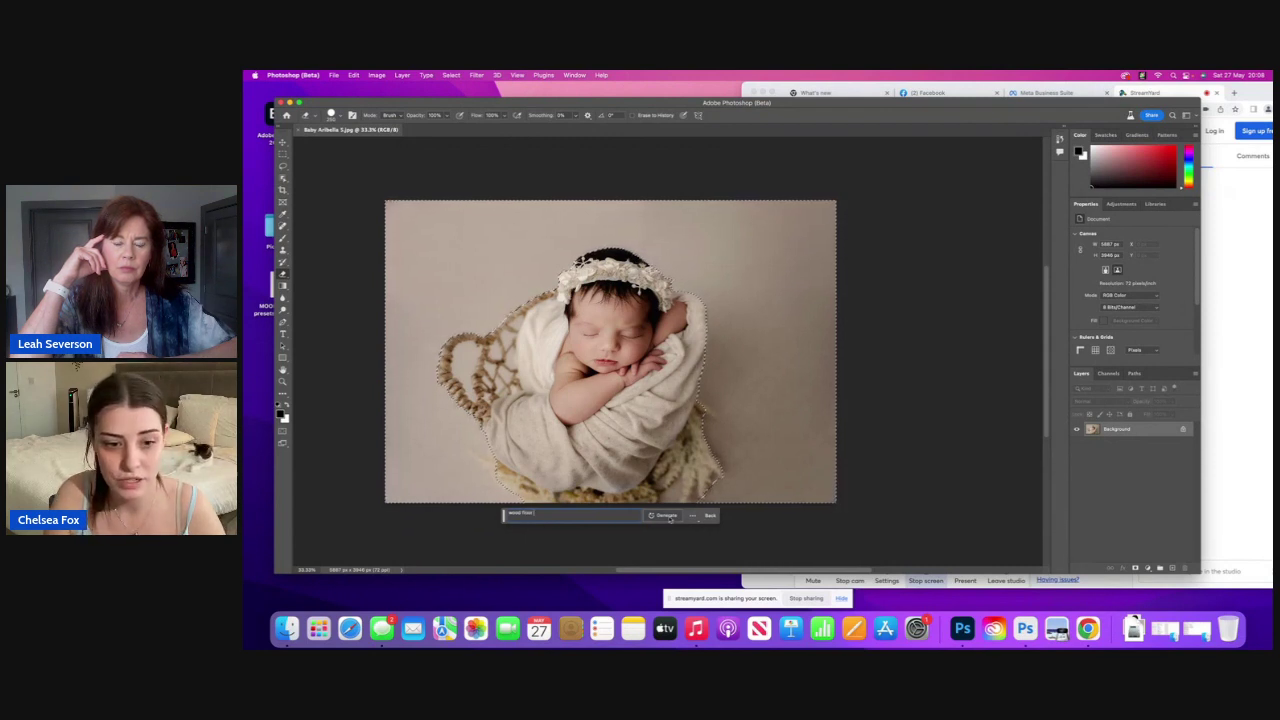
key("Return")
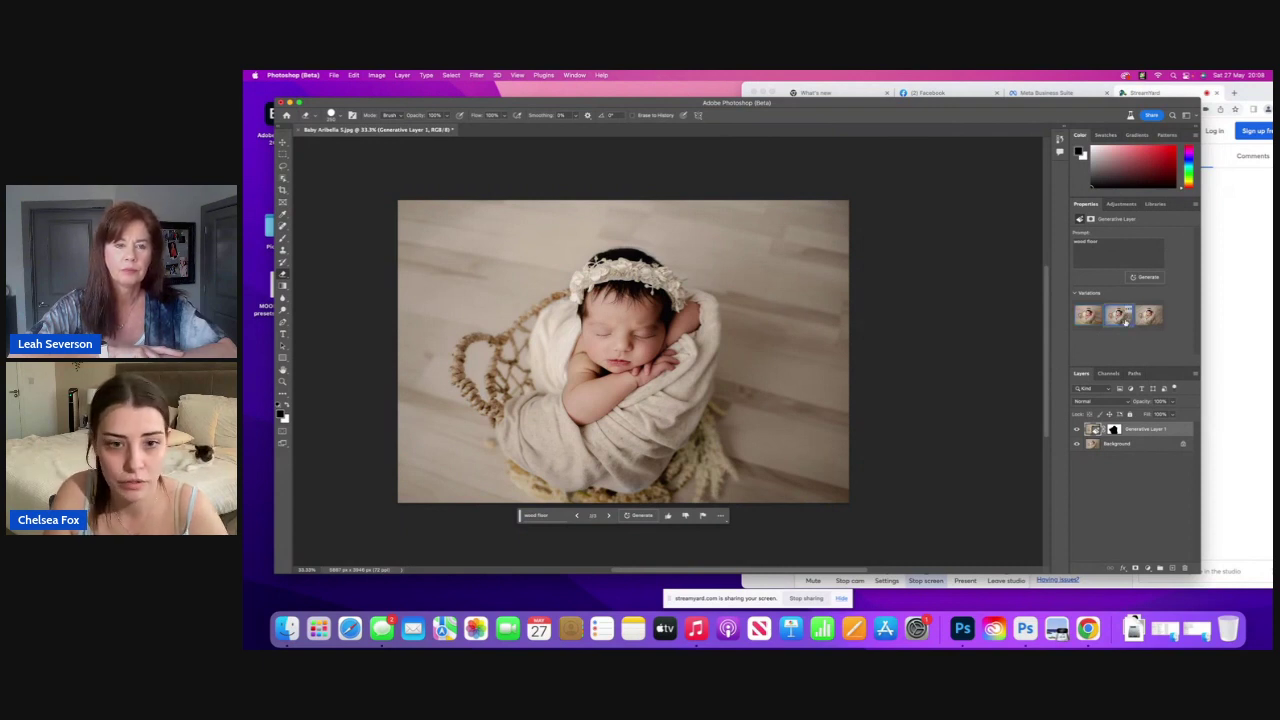
Step: Preview the second and third wood floor variations and generate another set from the same prompt
left_click(1122, 318)
left_click(1141, 321)
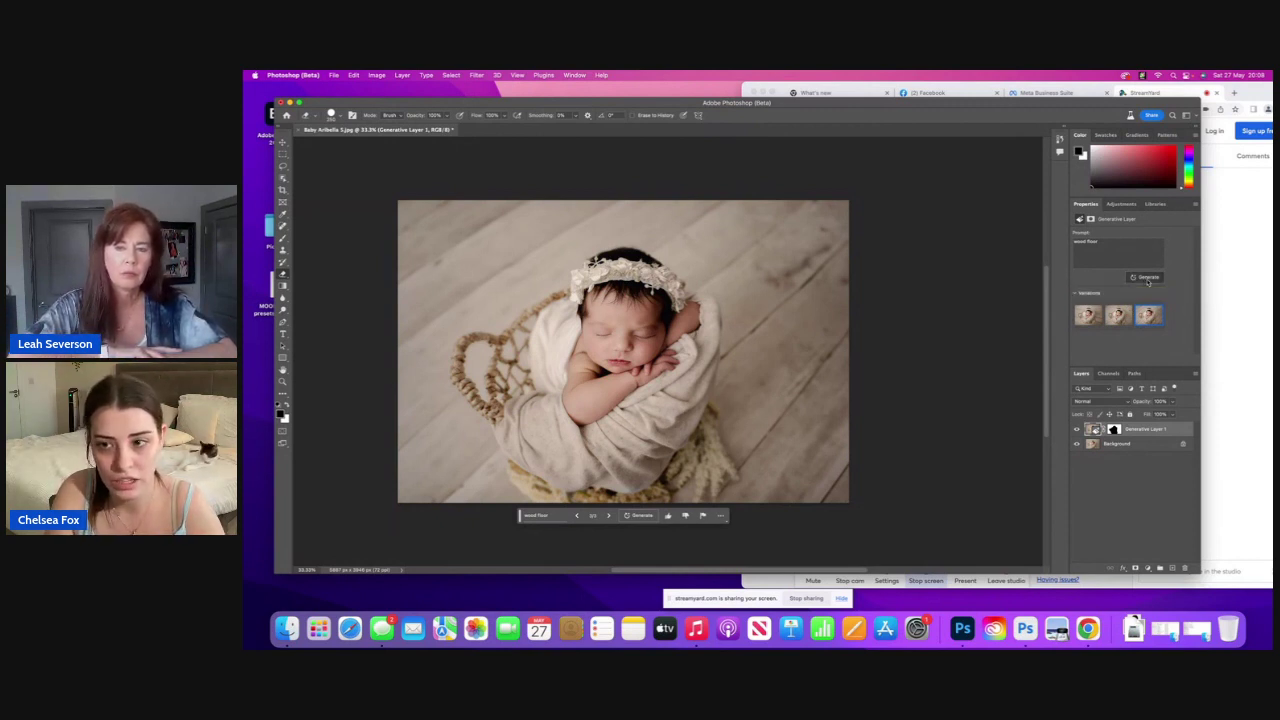
left_click(1148, 279)
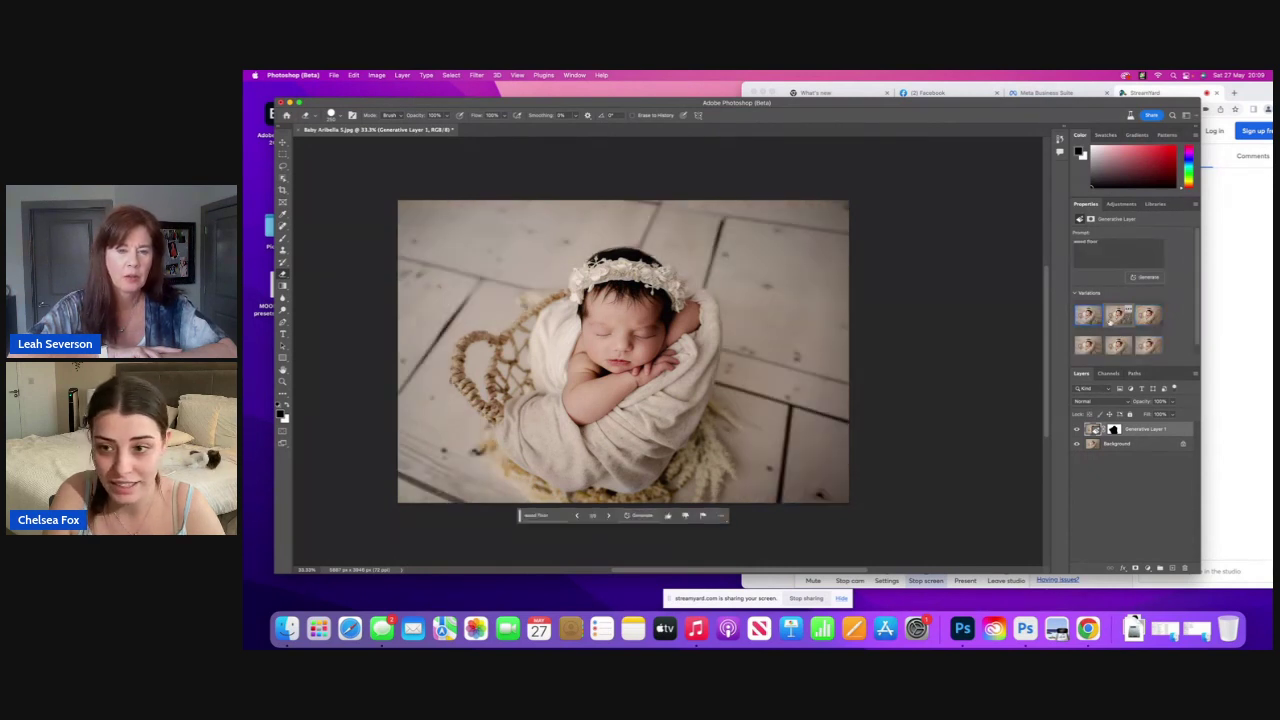
Step: Compare the three newest wood floor variations on the photo, finishing on the third one
left_click(1116, 316)
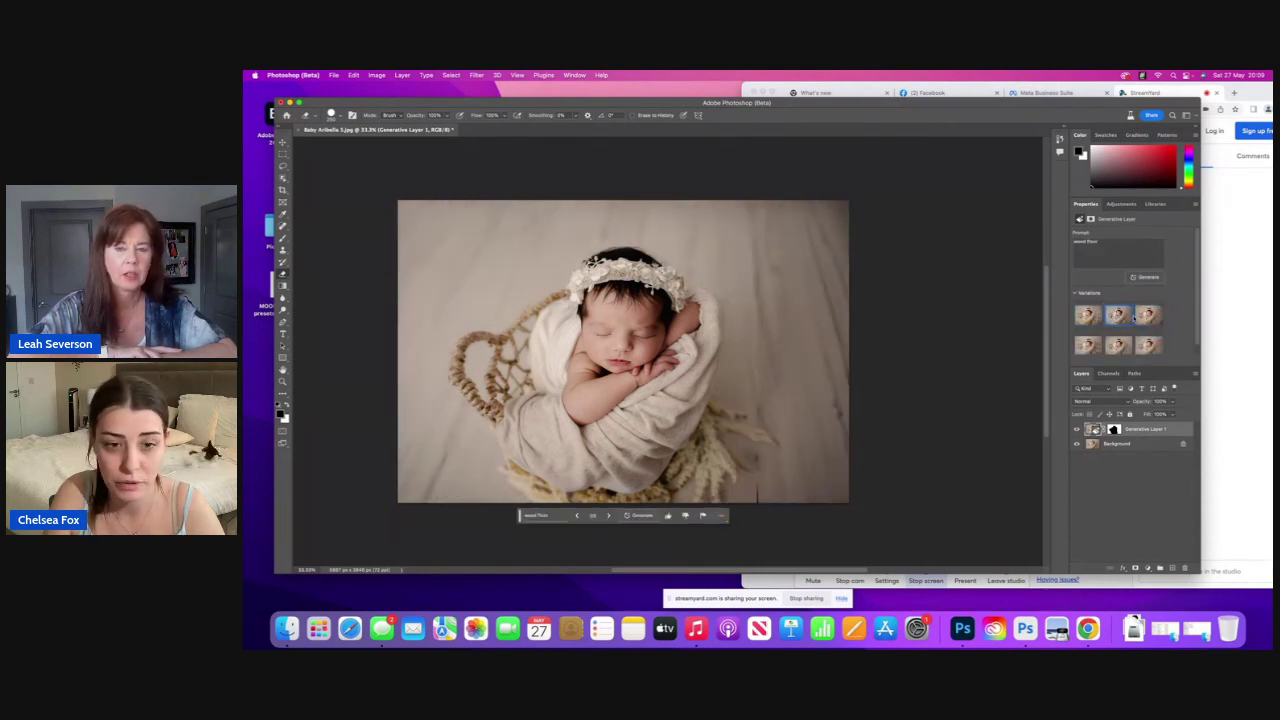
left_click(1146, 317)
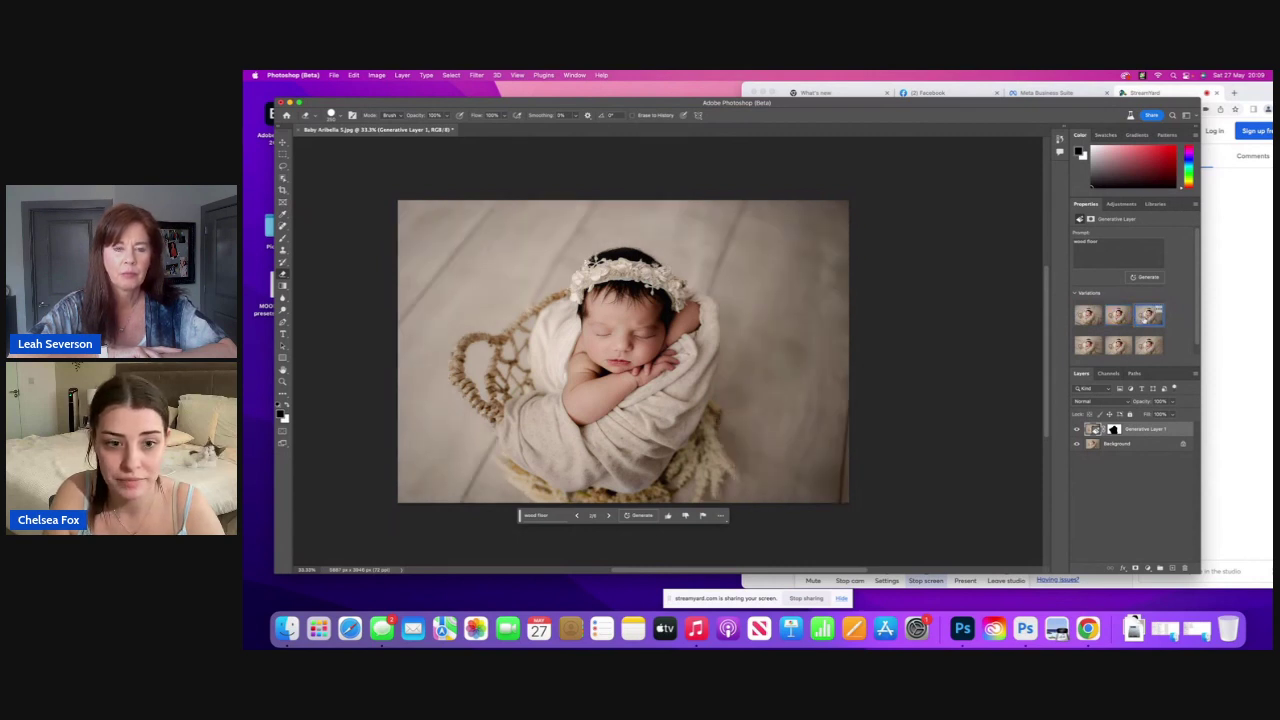
left_click(1098, 320)
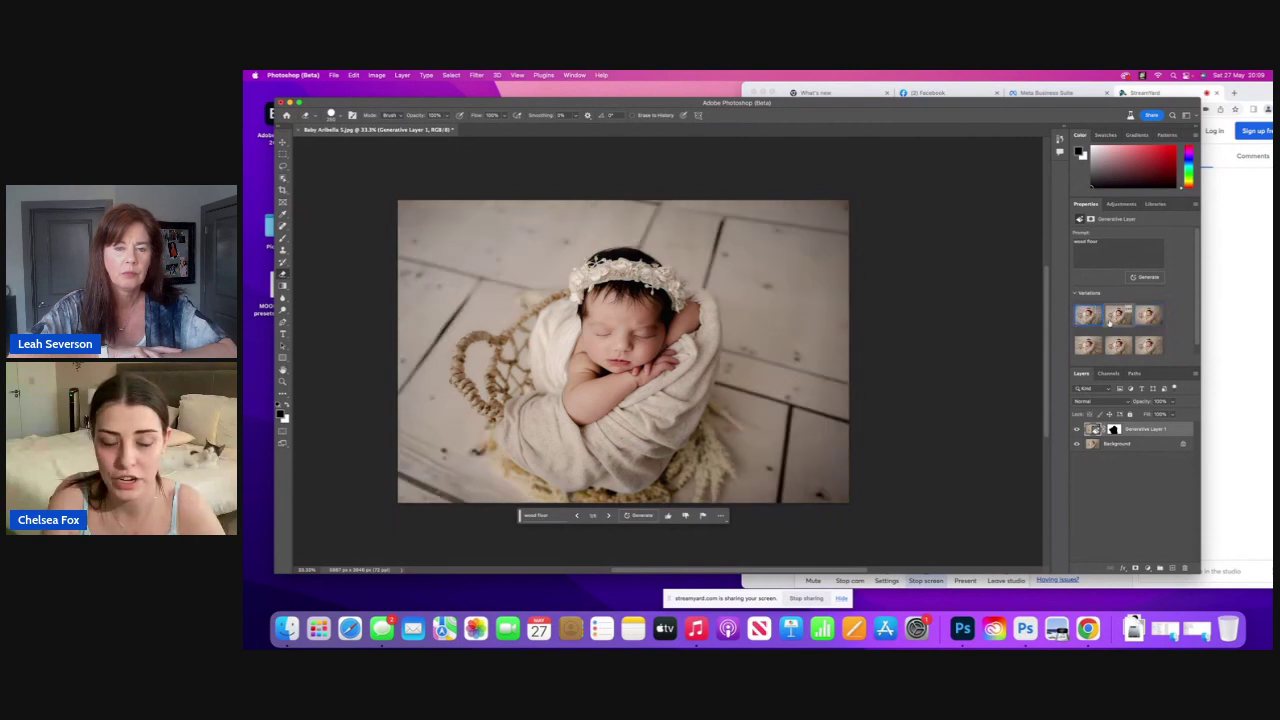
left_click(1110, 322)
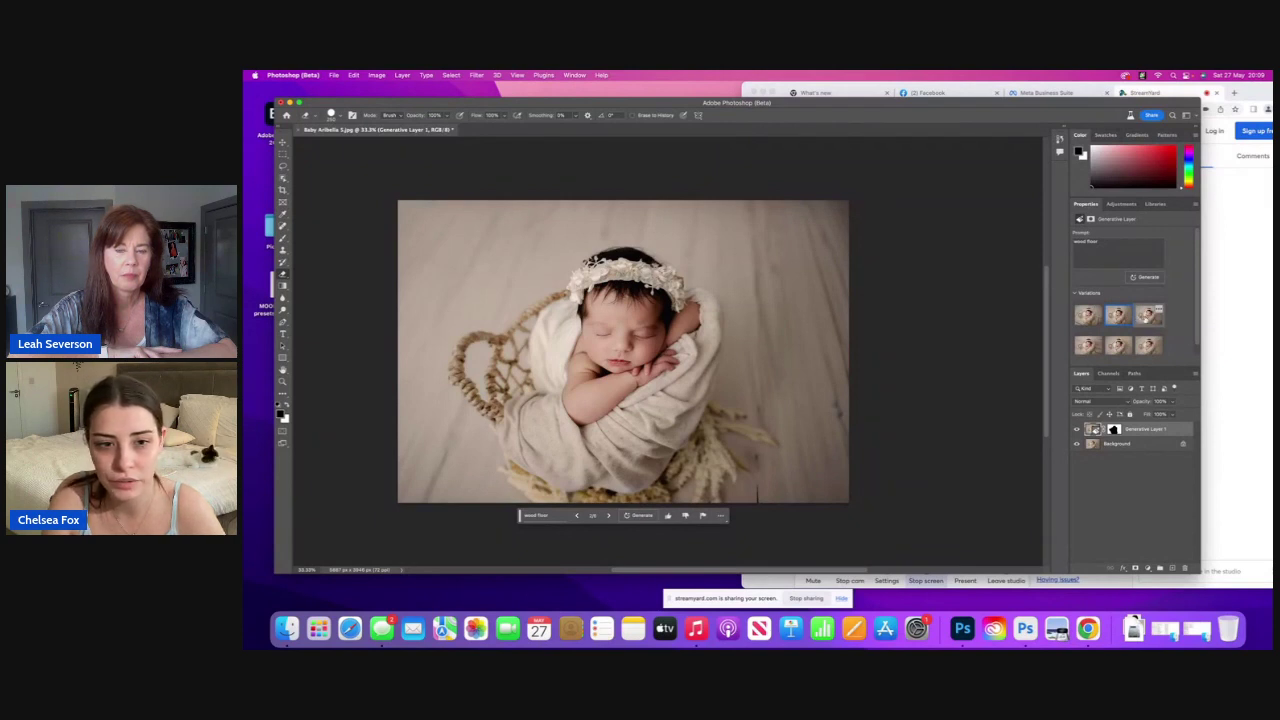
left_click(1148, 316)
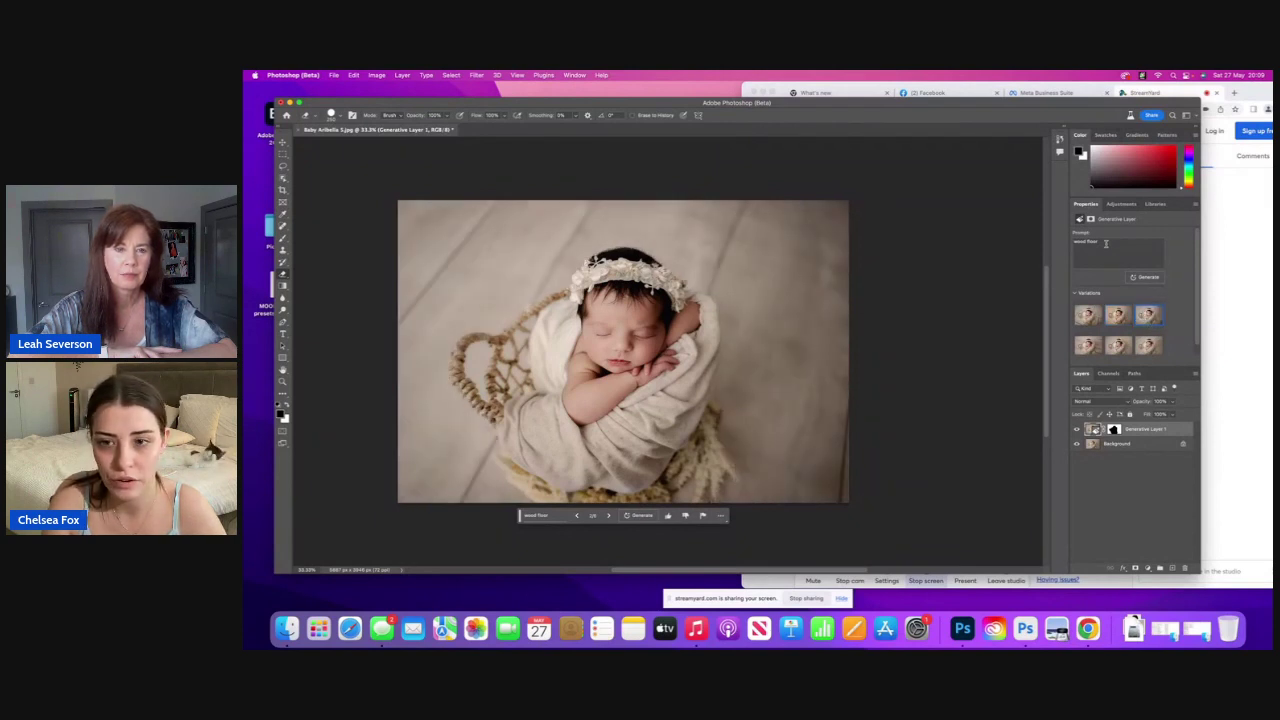
Step: Replace the generative layer's prompt with "floral newborn photography backdrop" and generate new background variations
left_click_drag(1100, 242, 1037, 241)
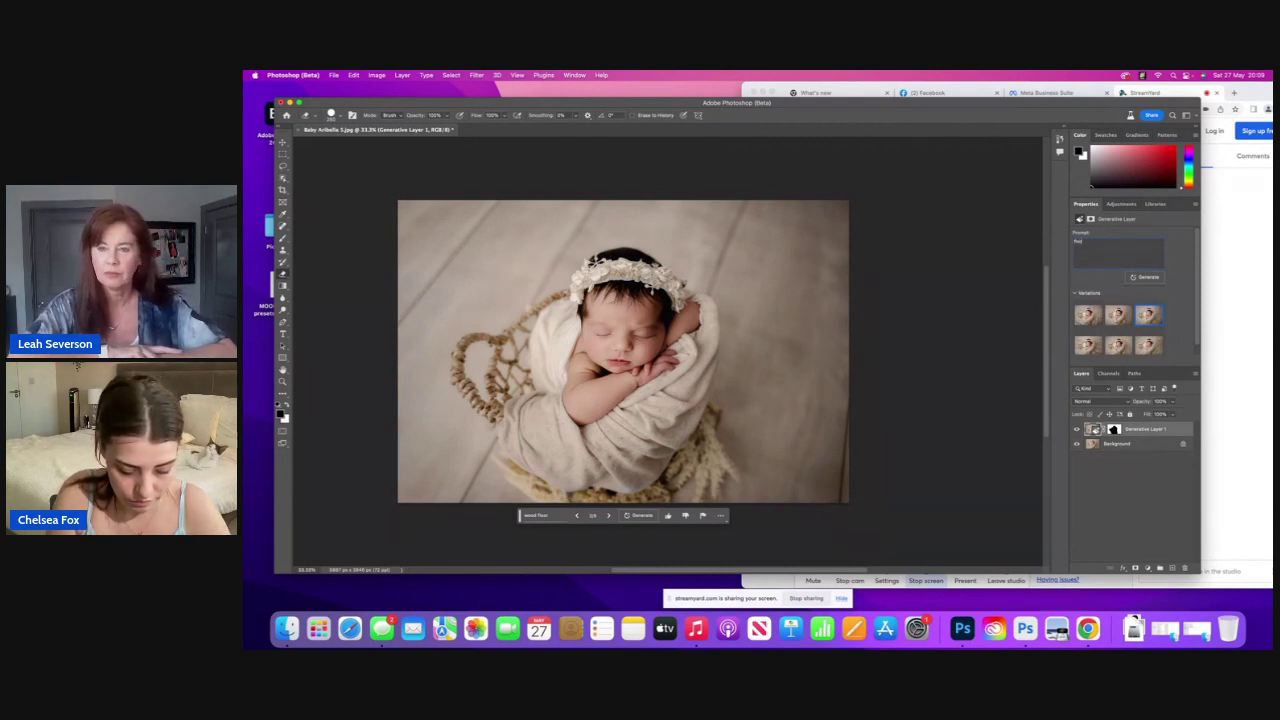
type("wborn p")
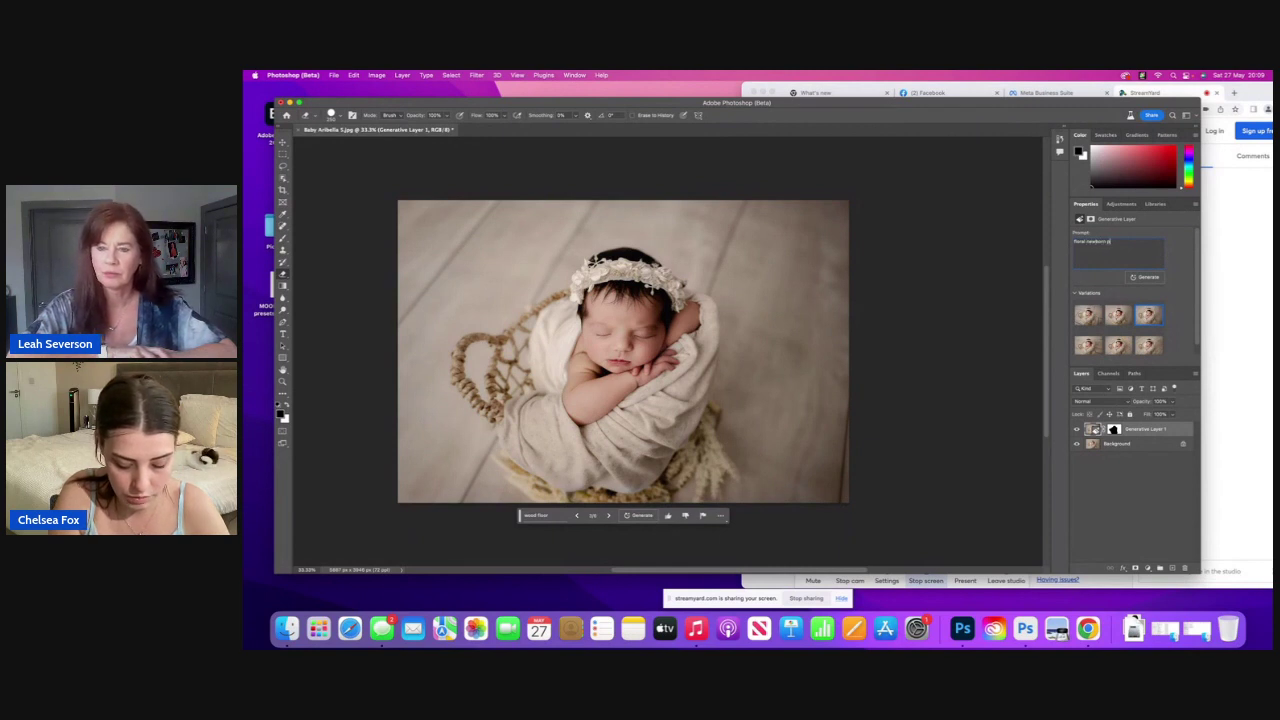
type("hoto")
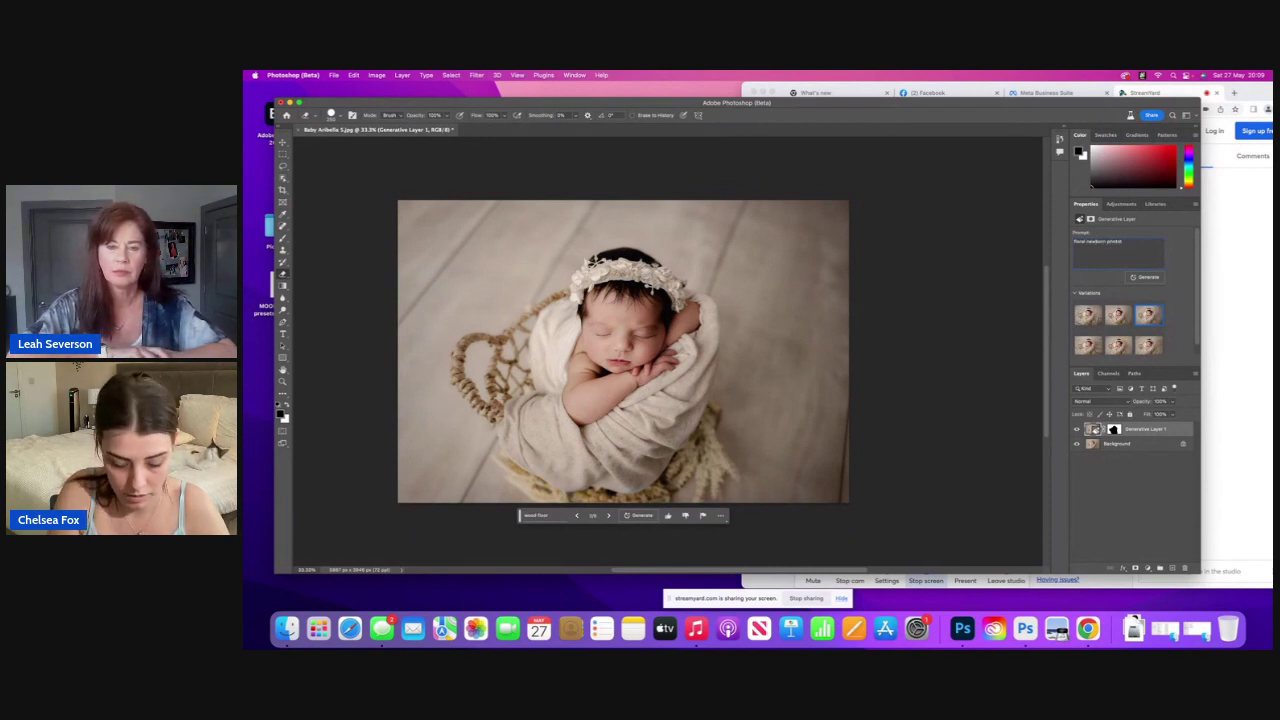
type("graphy backdrop")
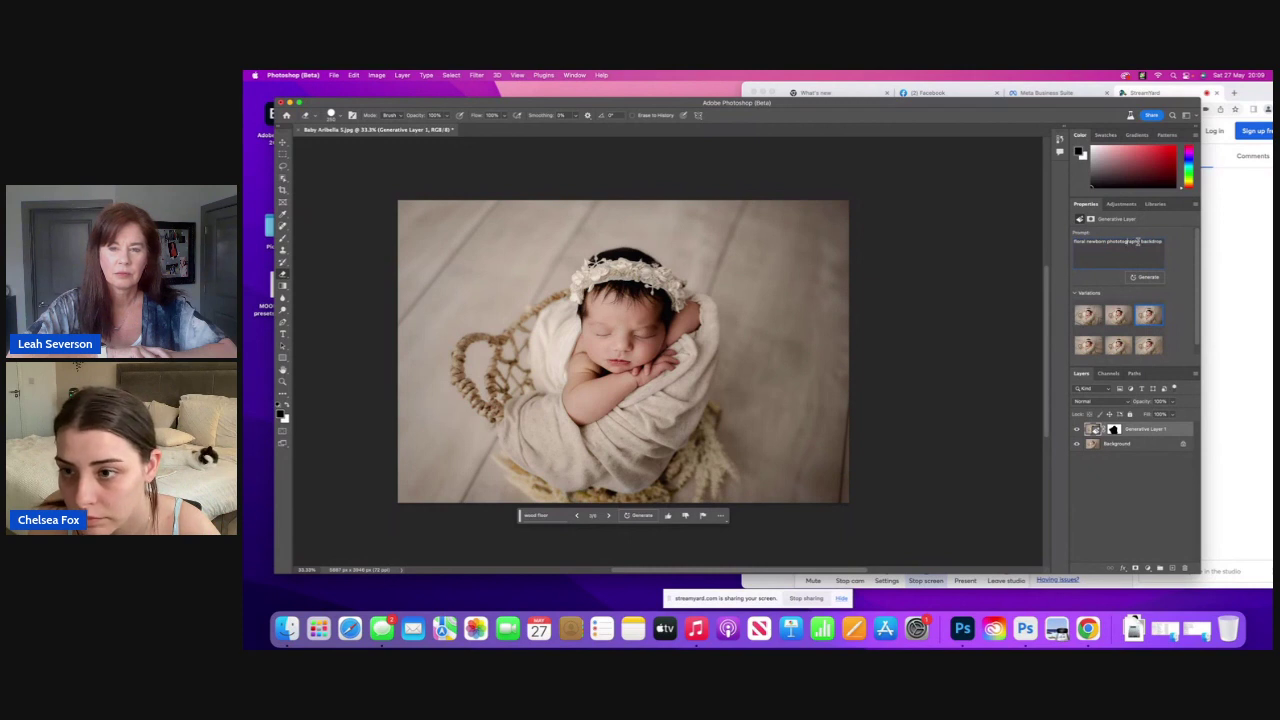
left_click_drag(1138, 241, 1116, 241)
key("BackSpace")
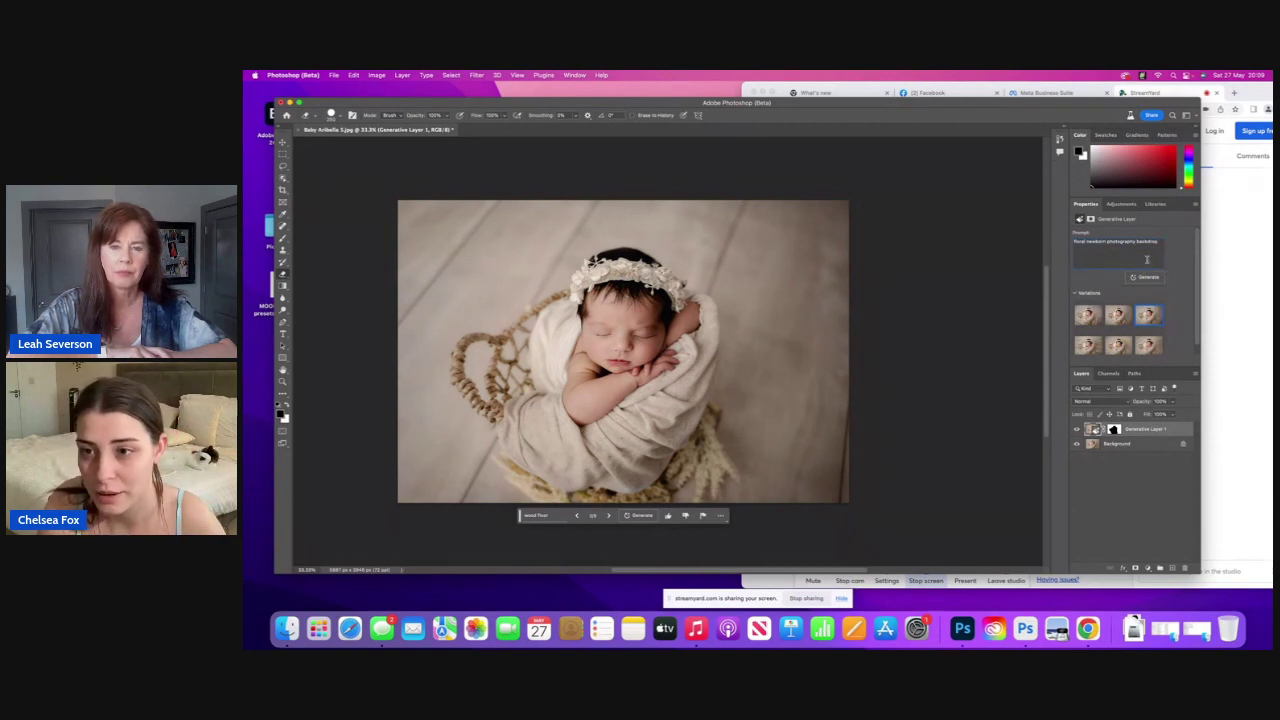
triple_click(1137, 243)
left_click(1138, 244)
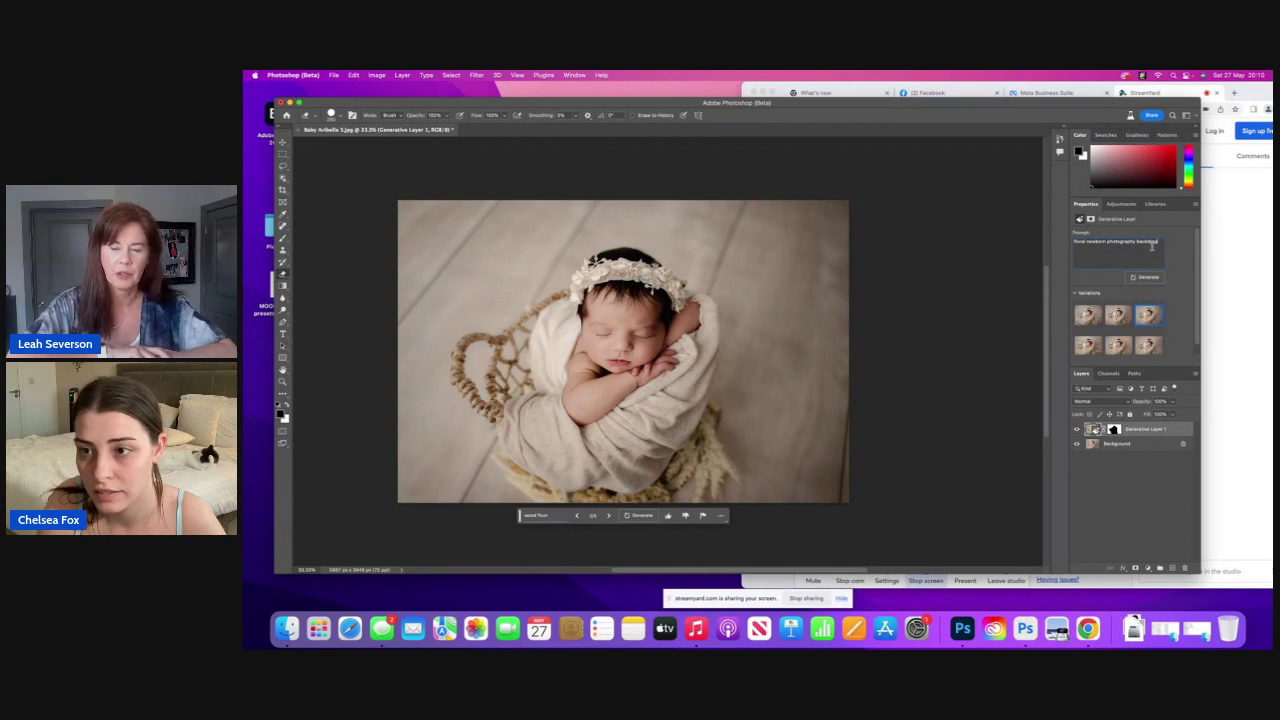
left_click(1147, 278)
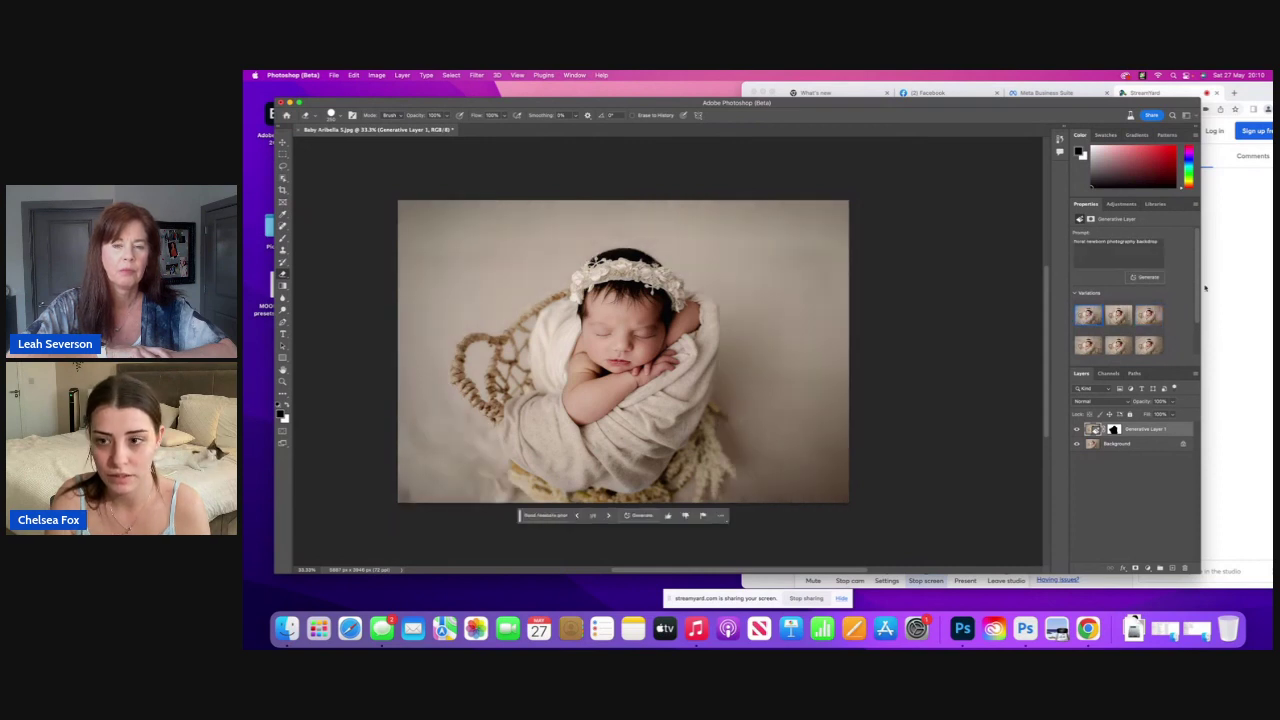
Step: Preview the second and third variations of the floral newborn photography backdrop
left_click(1120, 316)
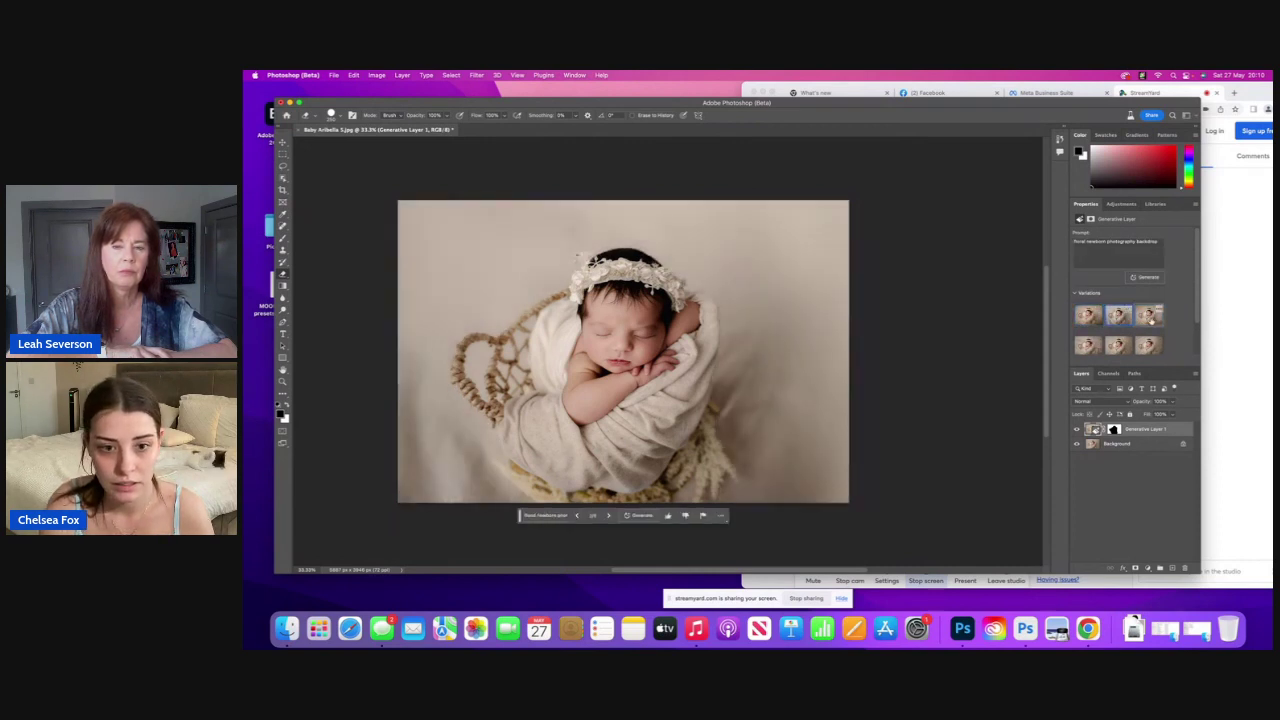
left_click(1148, 316)
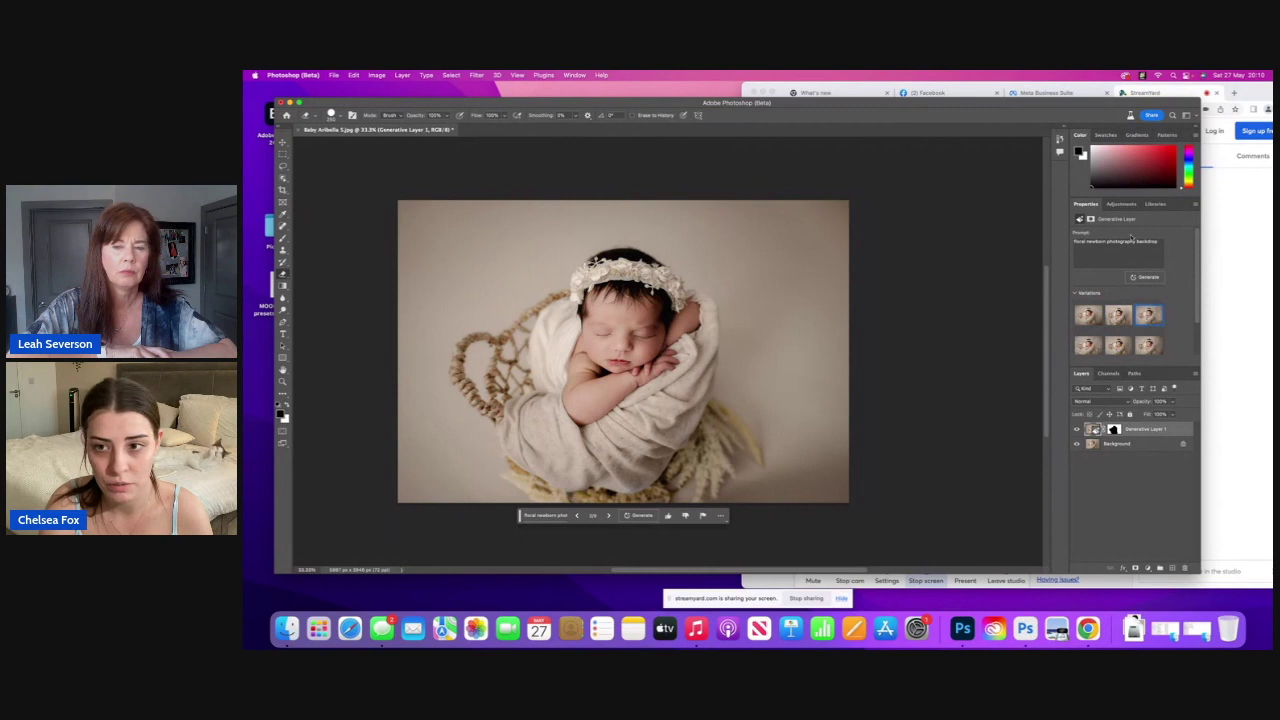
Step: Generate new backdrops from the prompt "flower newborn photography backdrop" and preview the second and third variations
left_click(1085, 243)
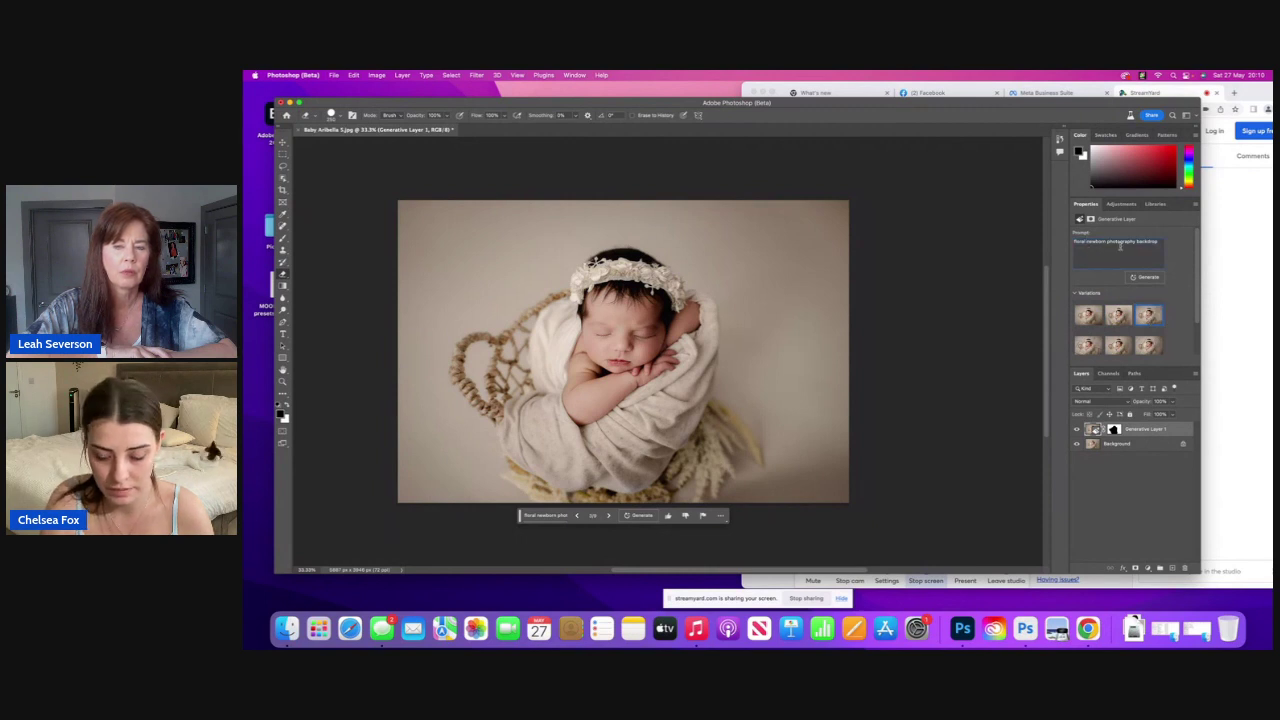
key("BackSpace")
key("BackSpace")
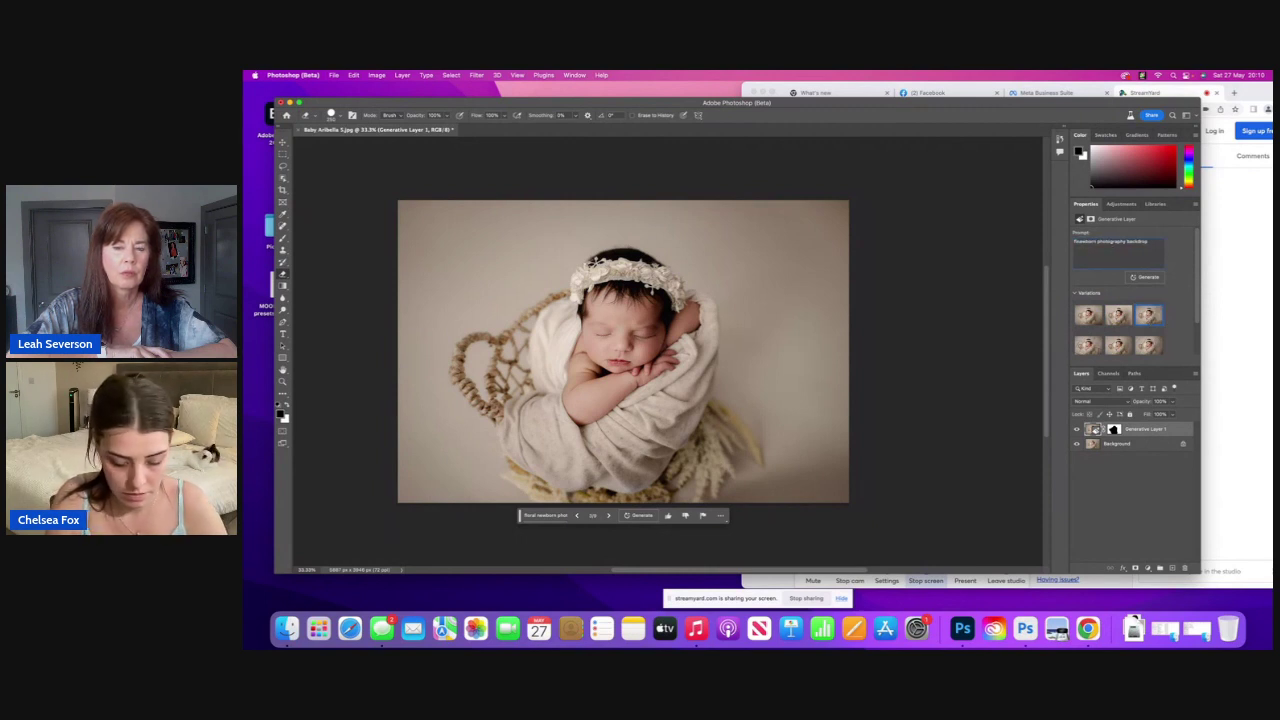
type("Flower n")
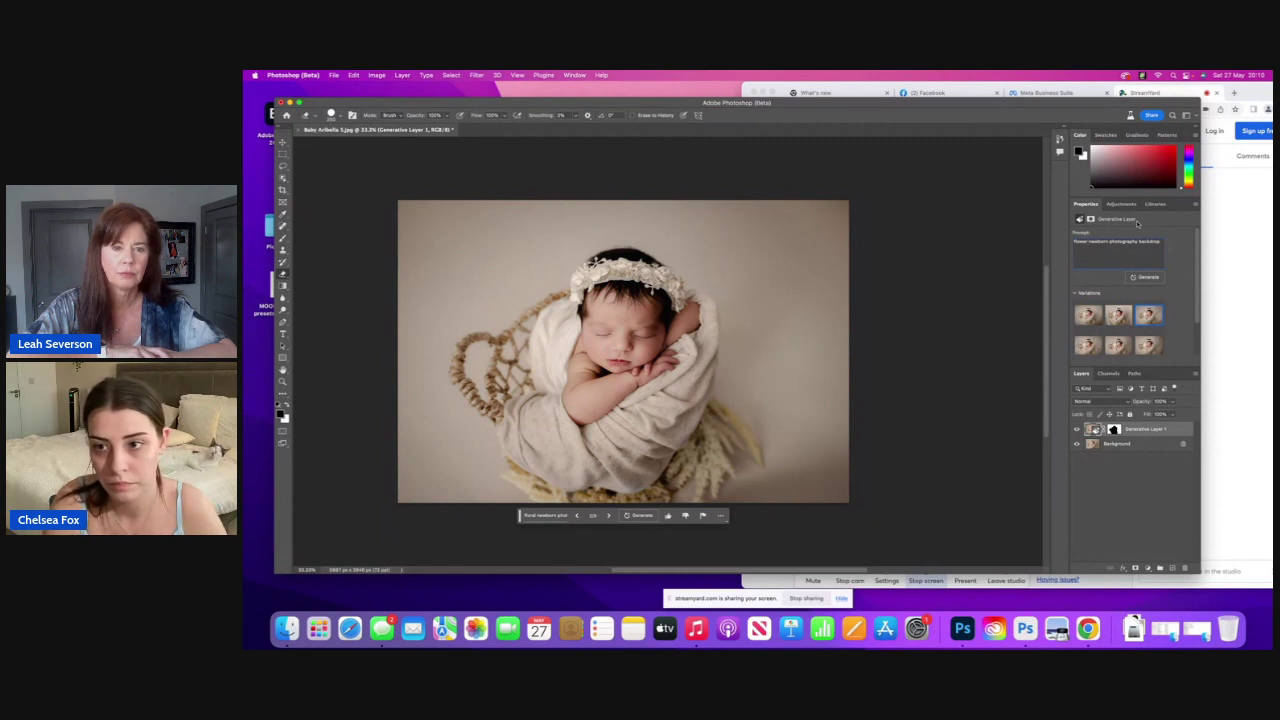
left_click(1147, 277)
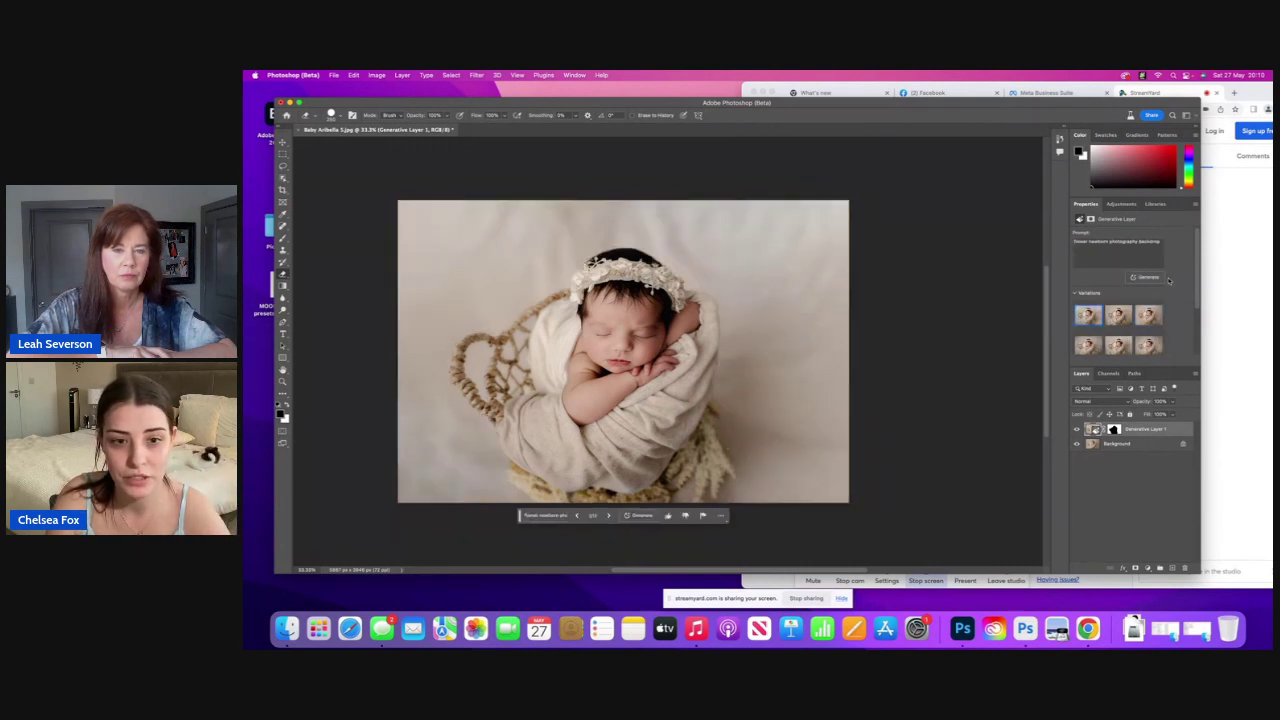
left_click(1118, 315)
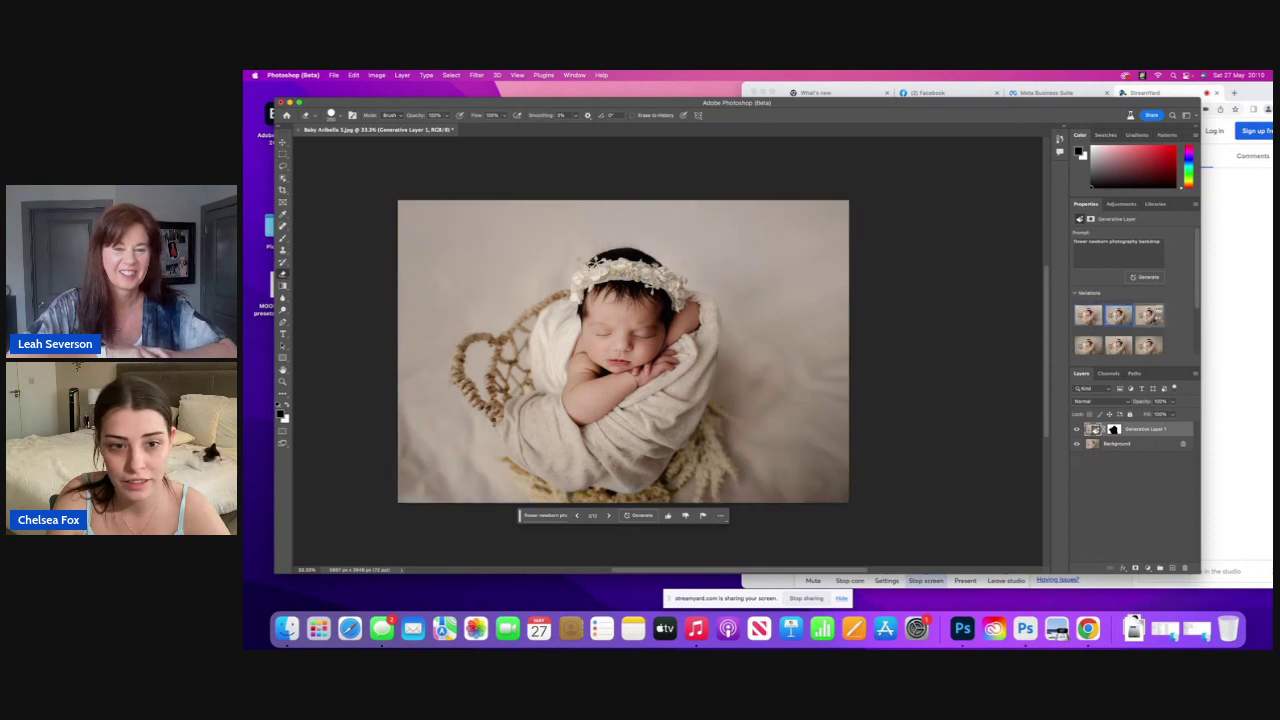
left_click(1148, 315)
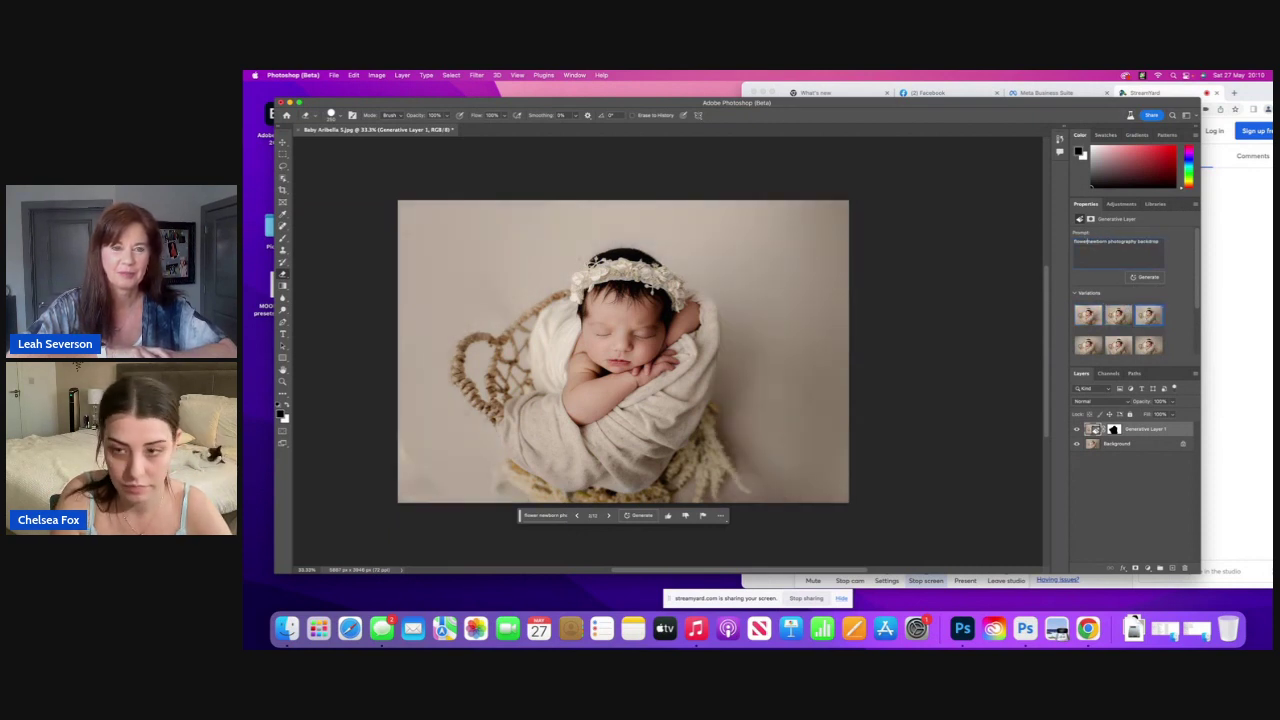
Step: Change the prompt to "flowery newborn photography backdrop", generate new variations and preview the third one
left_click(1088, 241)
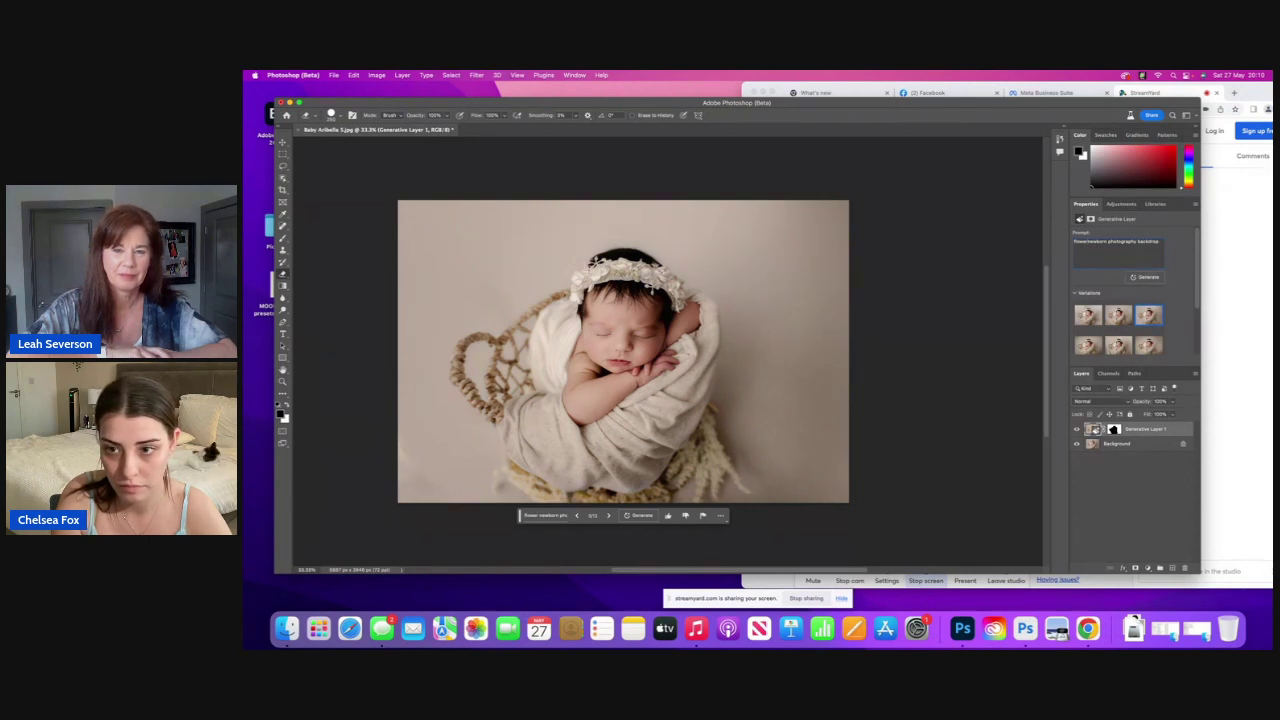
type("y")
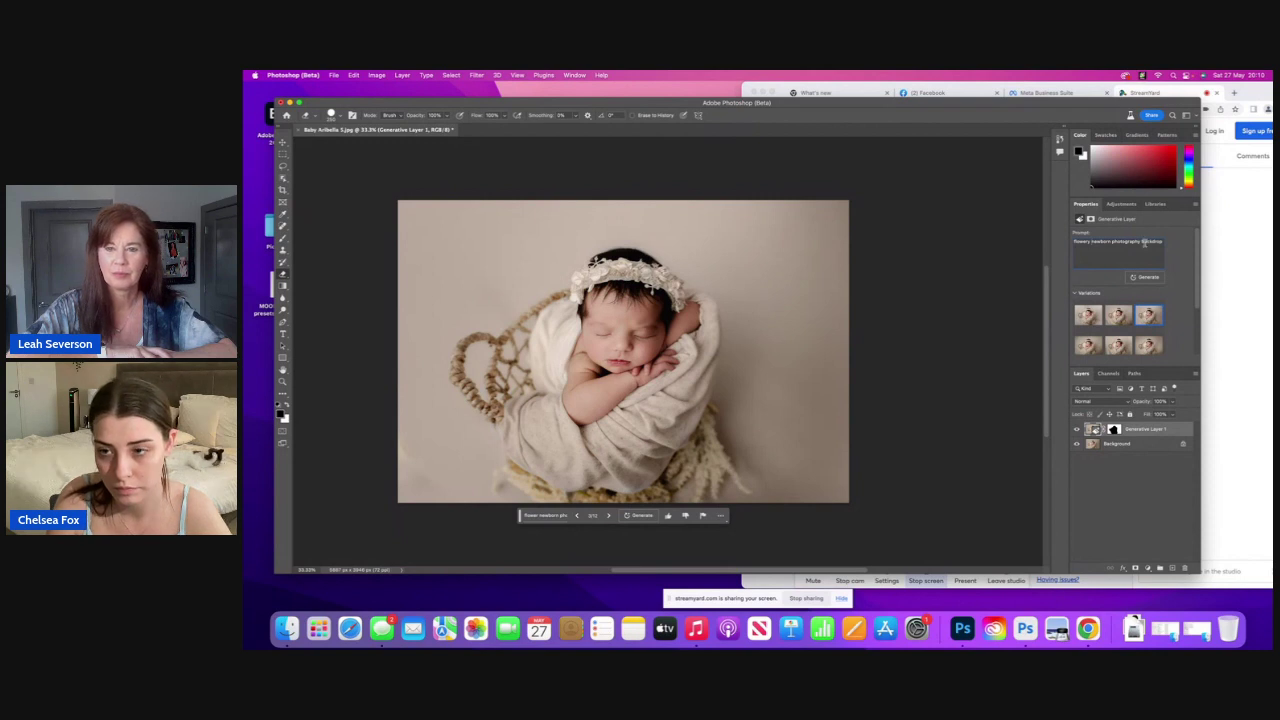
left_click(1148, 277)
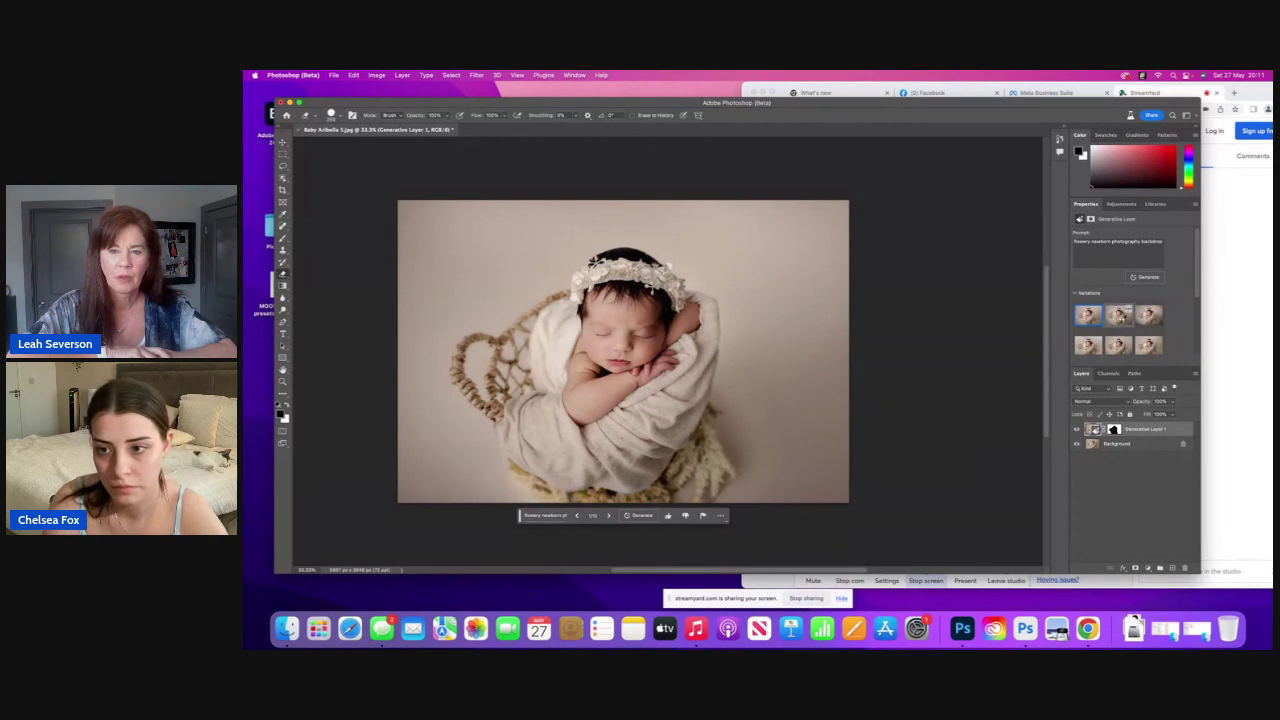
left_click(1148, 315)
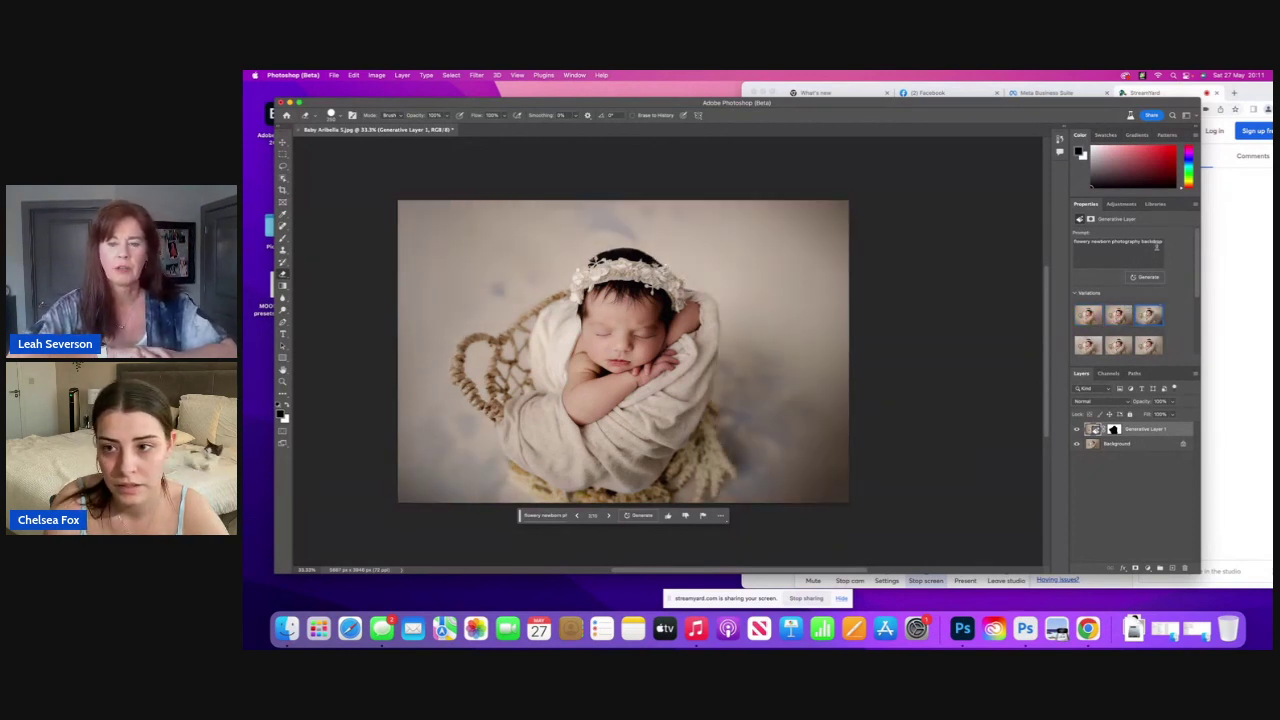
Step: Shorten the generative layer's prompt to "floral", generate new backgrounds and preview the third variation
left_click_drag(1163, 241, 1089, 242)
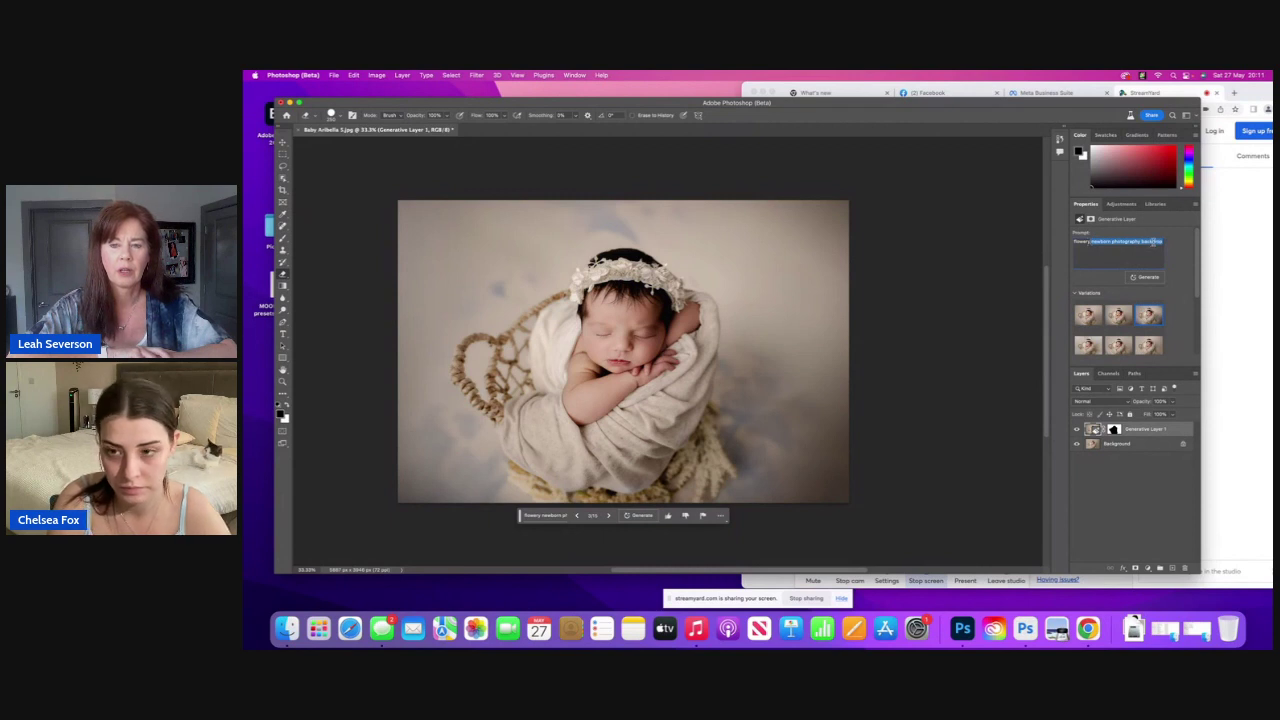
key("BackSpace")
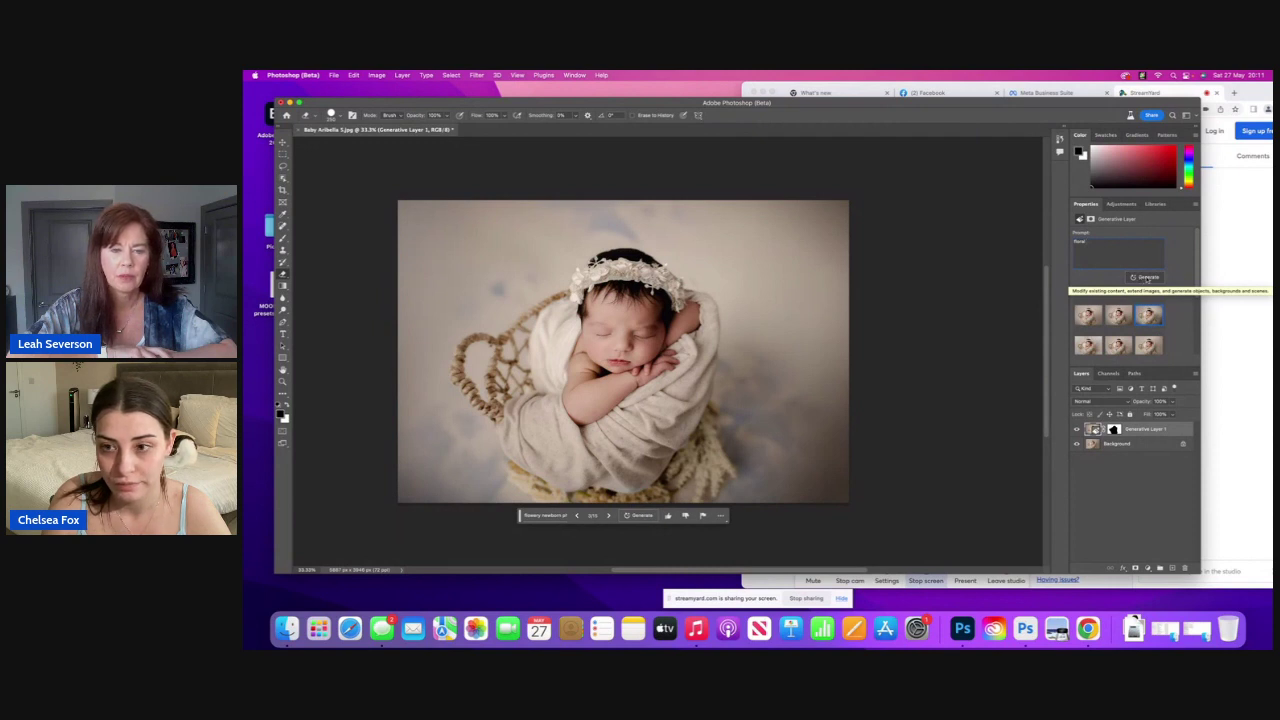
left_click(1141, 281)
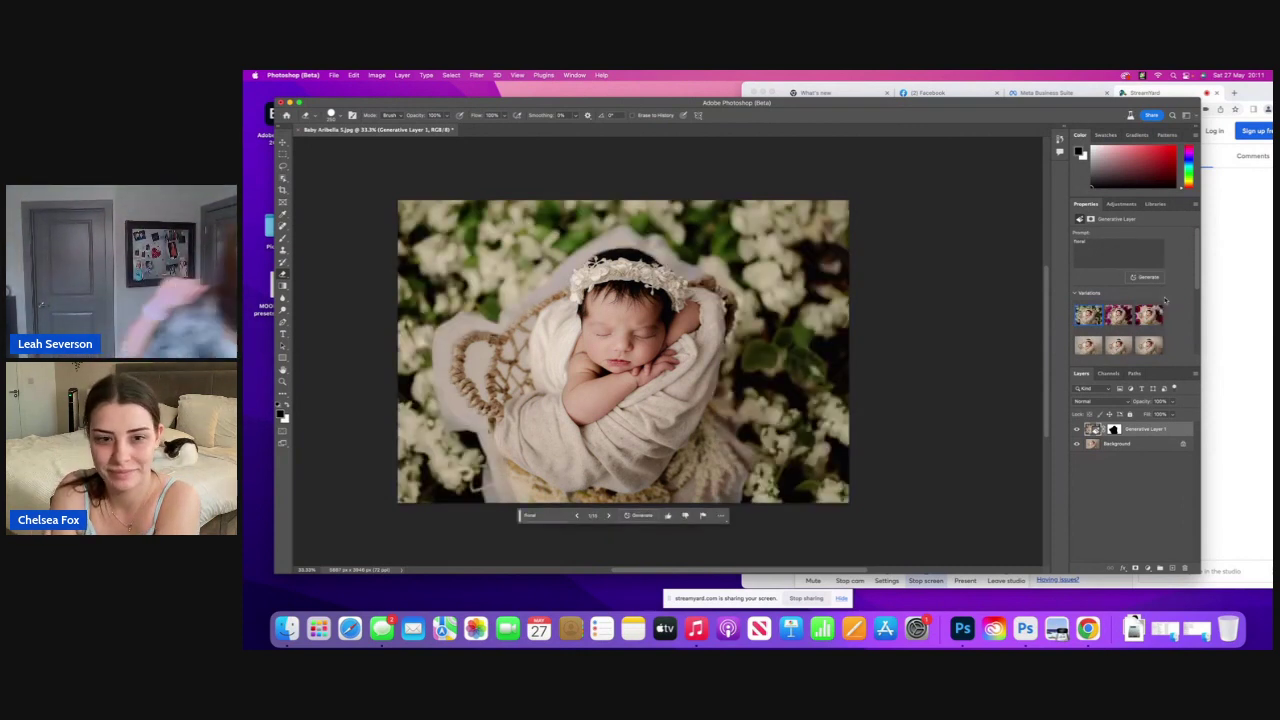
left_click(1148, 315)
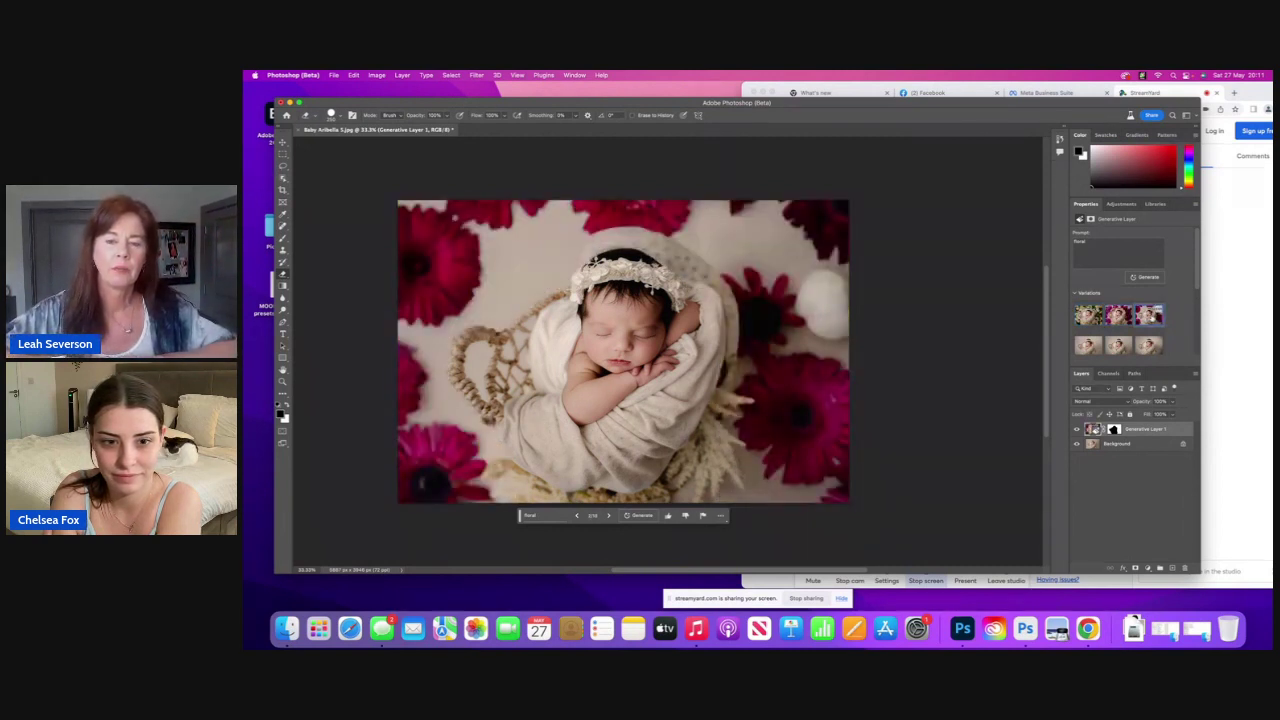
Step: Extend the prompt to "floral backdrop", generate another set and preview its third variation
left_click(1098, 242)
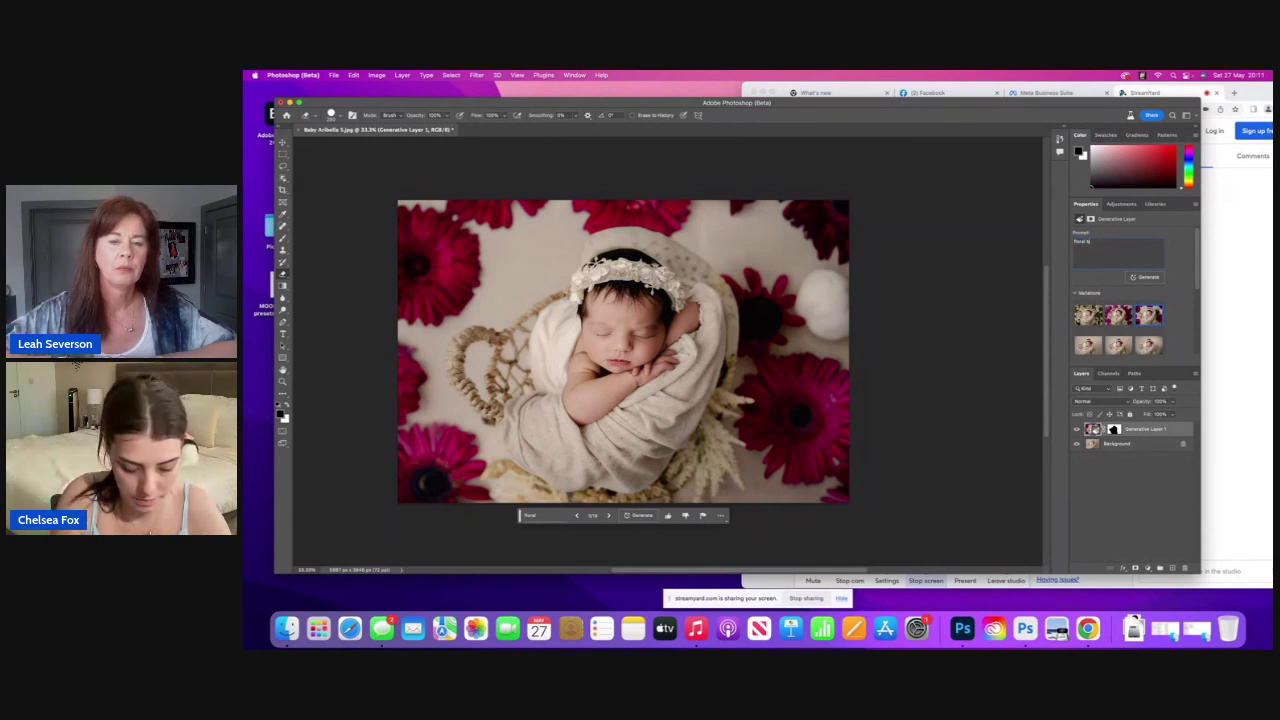
type("backdrop")
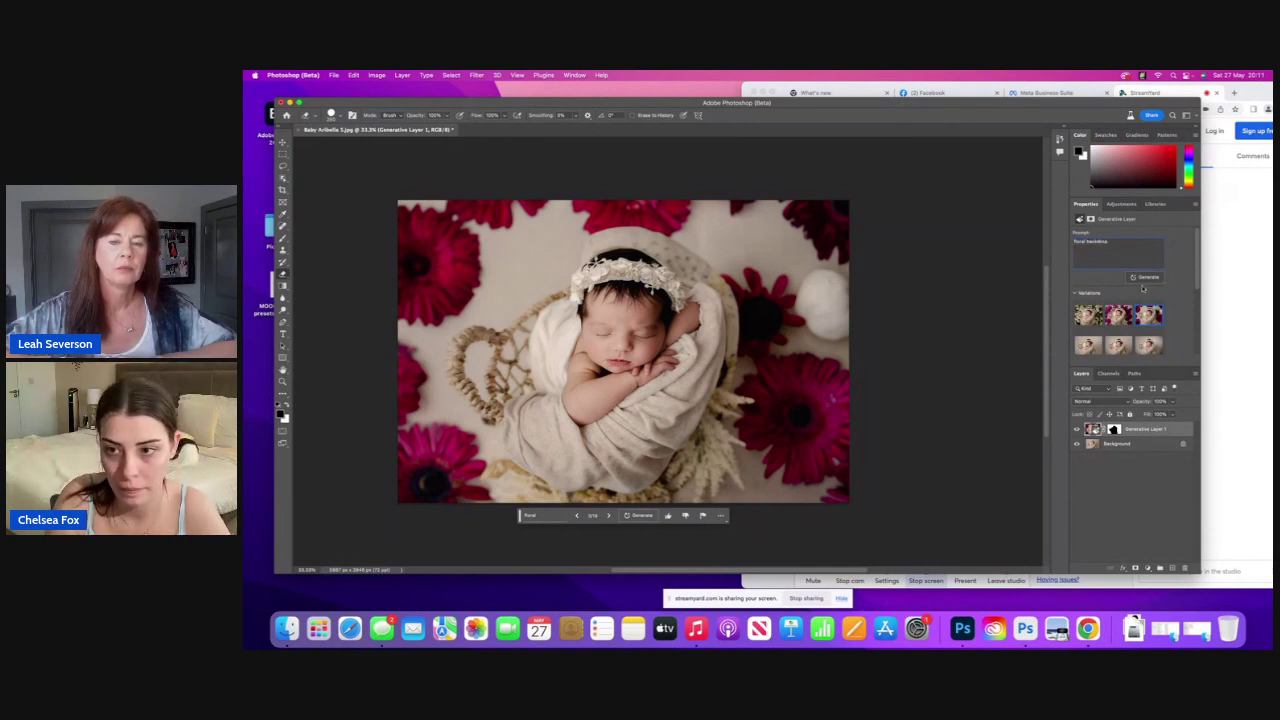
left_click(1145, 277)
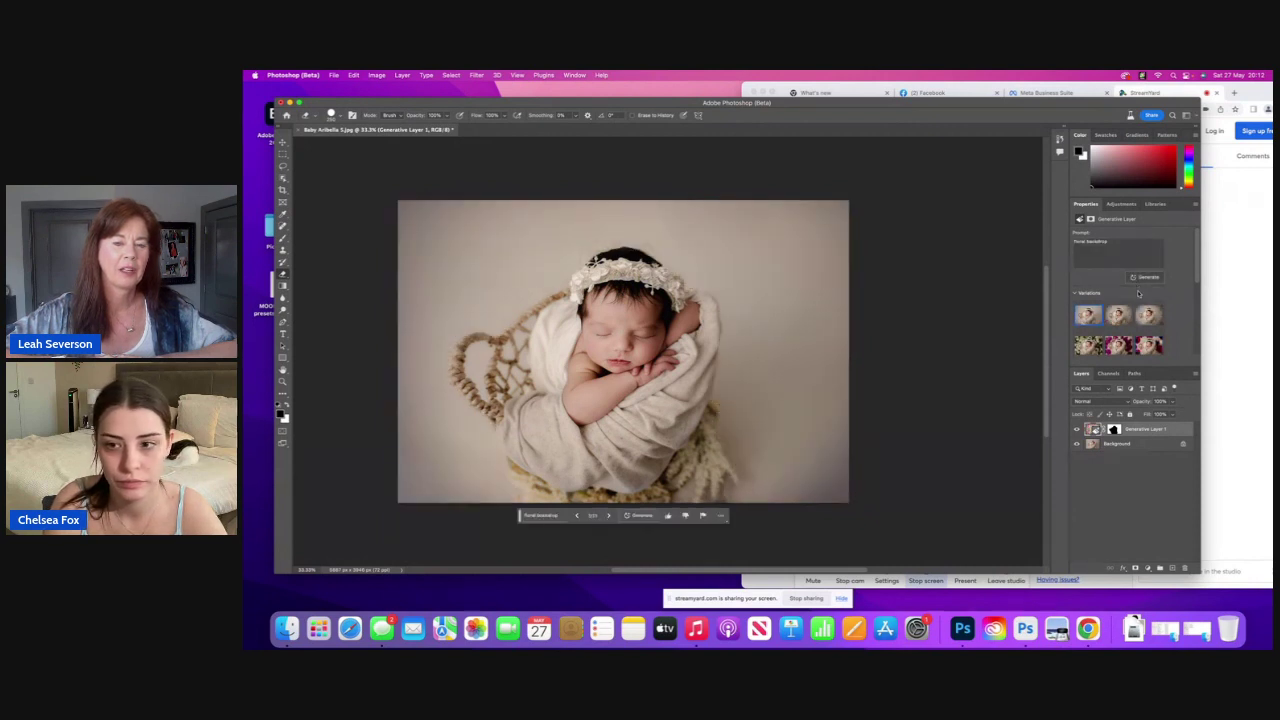
left_click(1150, 316)
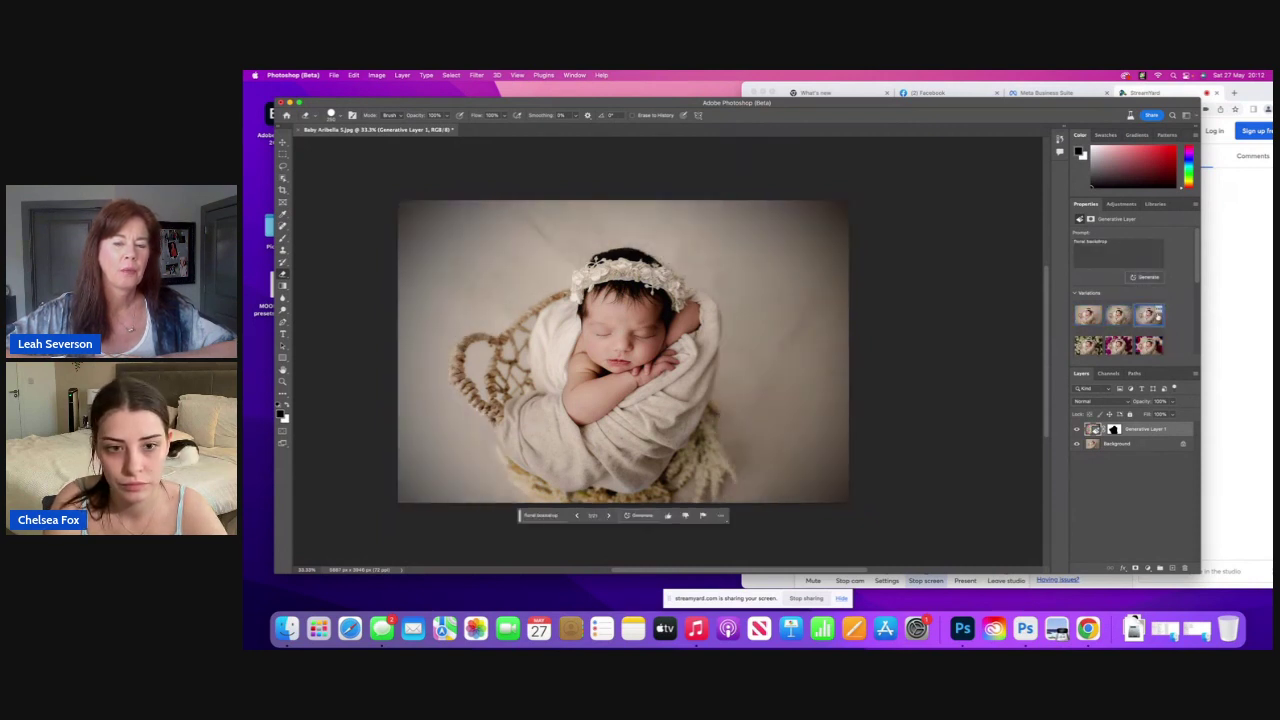
Step: Replace "backdrop" in the prompt with "fabric" and generate "floral fabric" background variations
left_click_drag(1118, 240, 1088, 241)
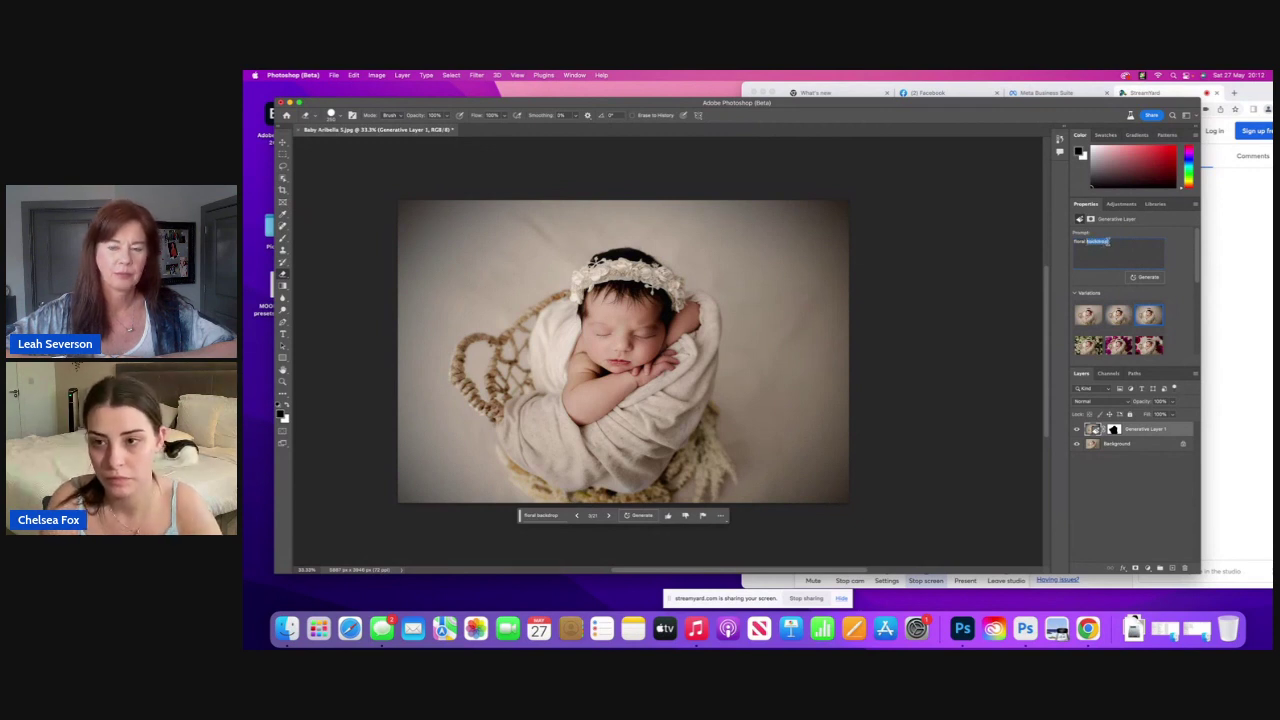
type("fe")
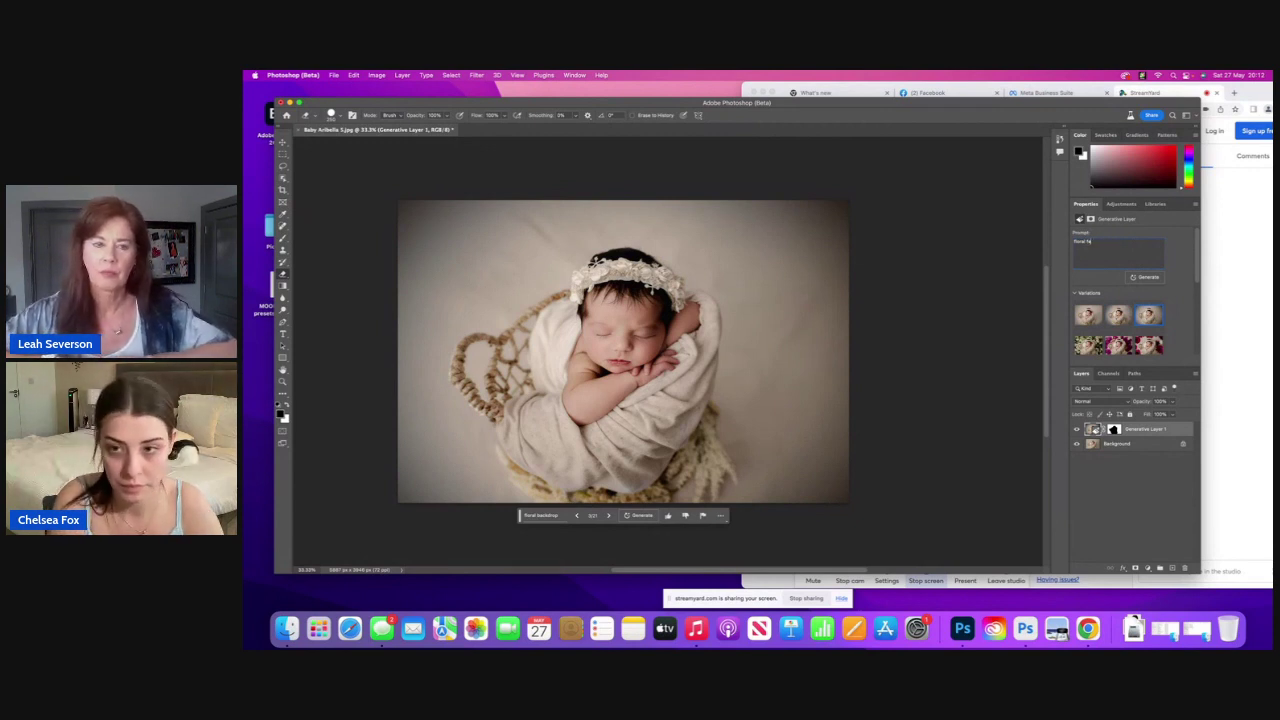
left_click(1145, 276)
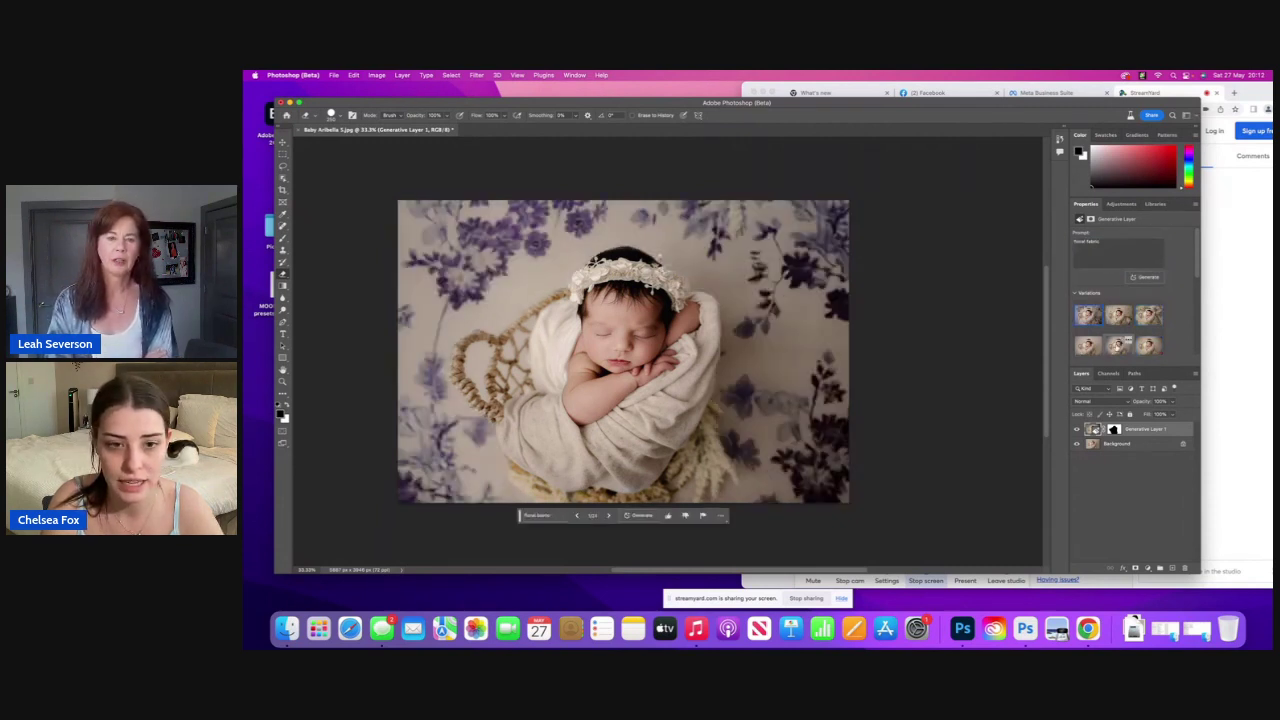
Step: Compare the three floral fabric variations on the photo, finishing on the second one
left_click(1119, 317)
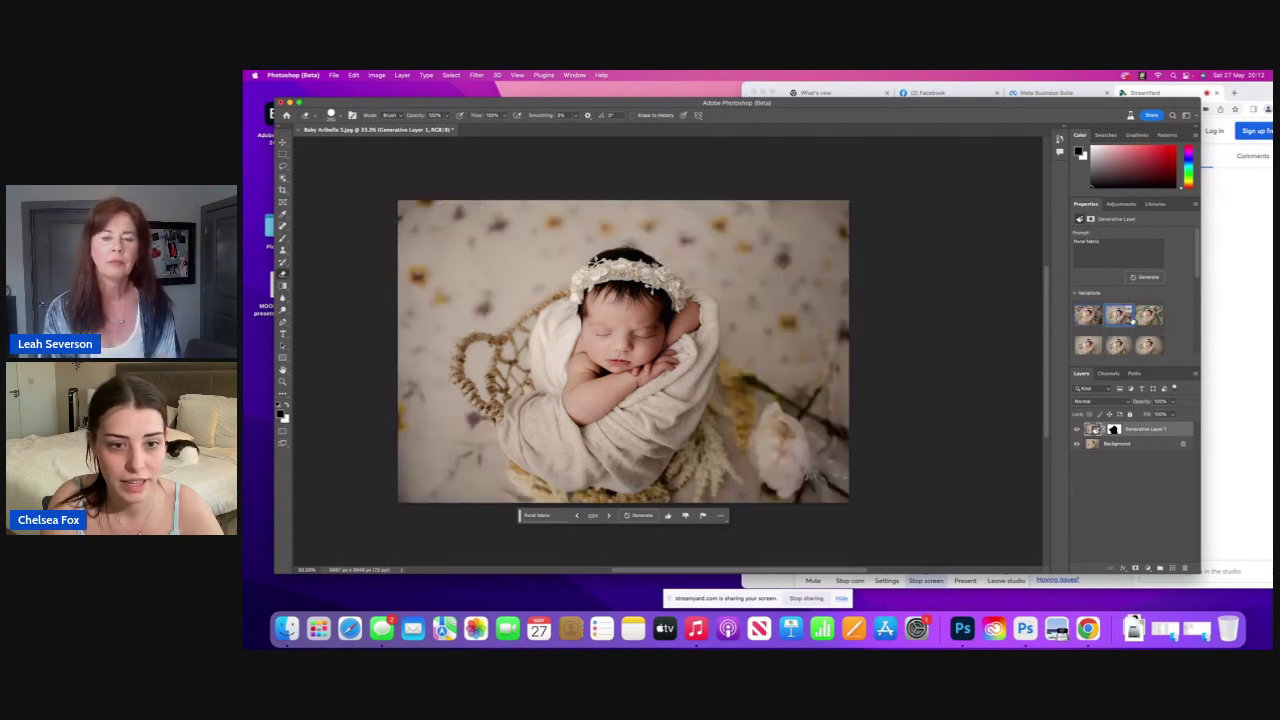
left_click(1145, 316)
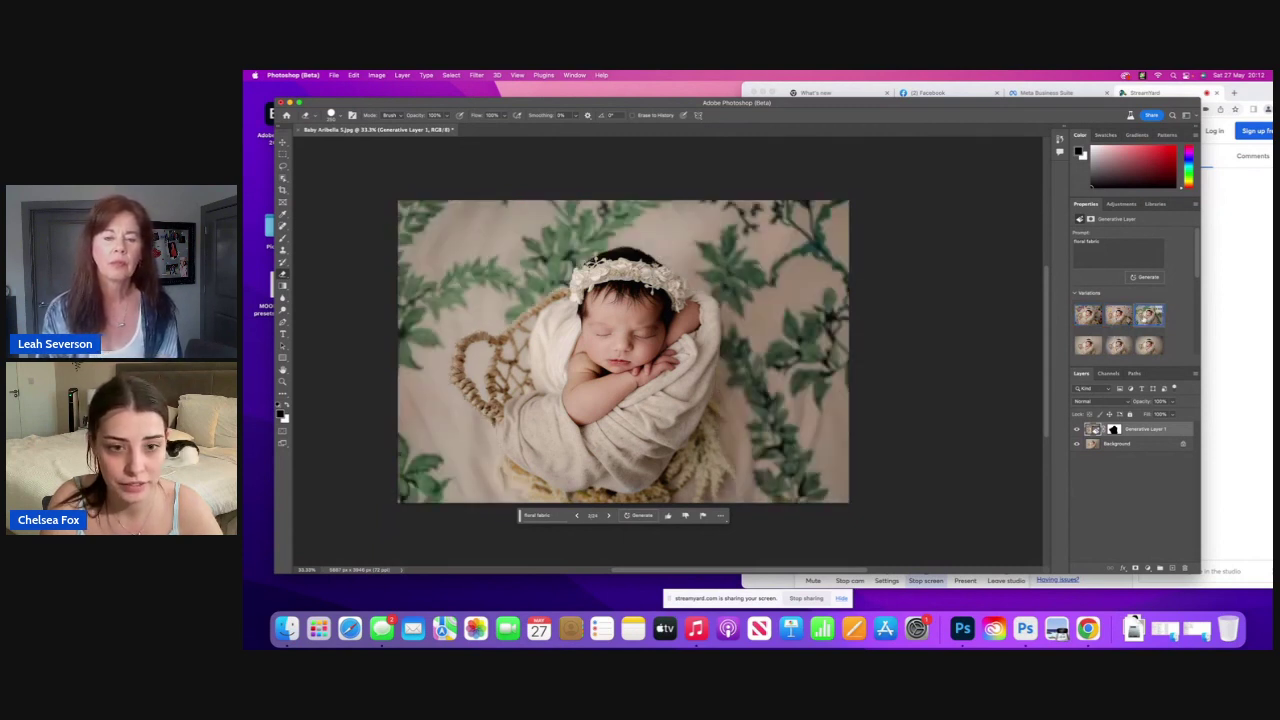
left_click(1119, 317)
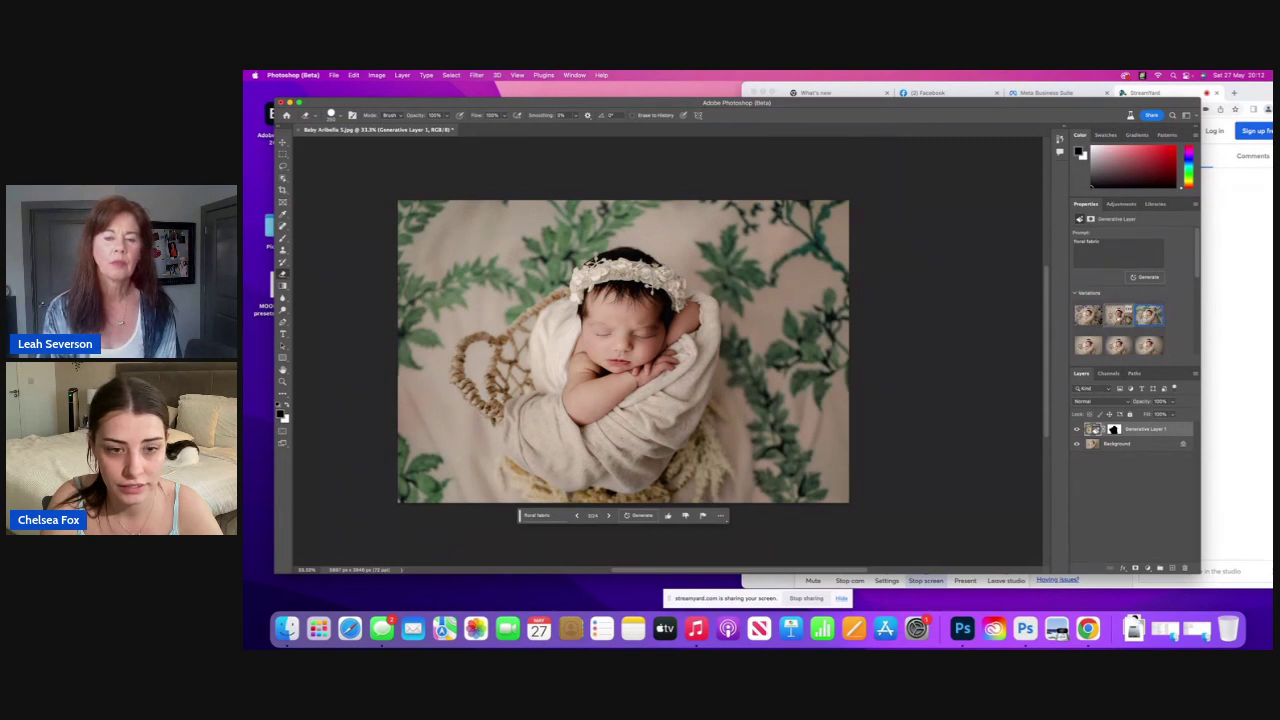
left_click(1094, 320)
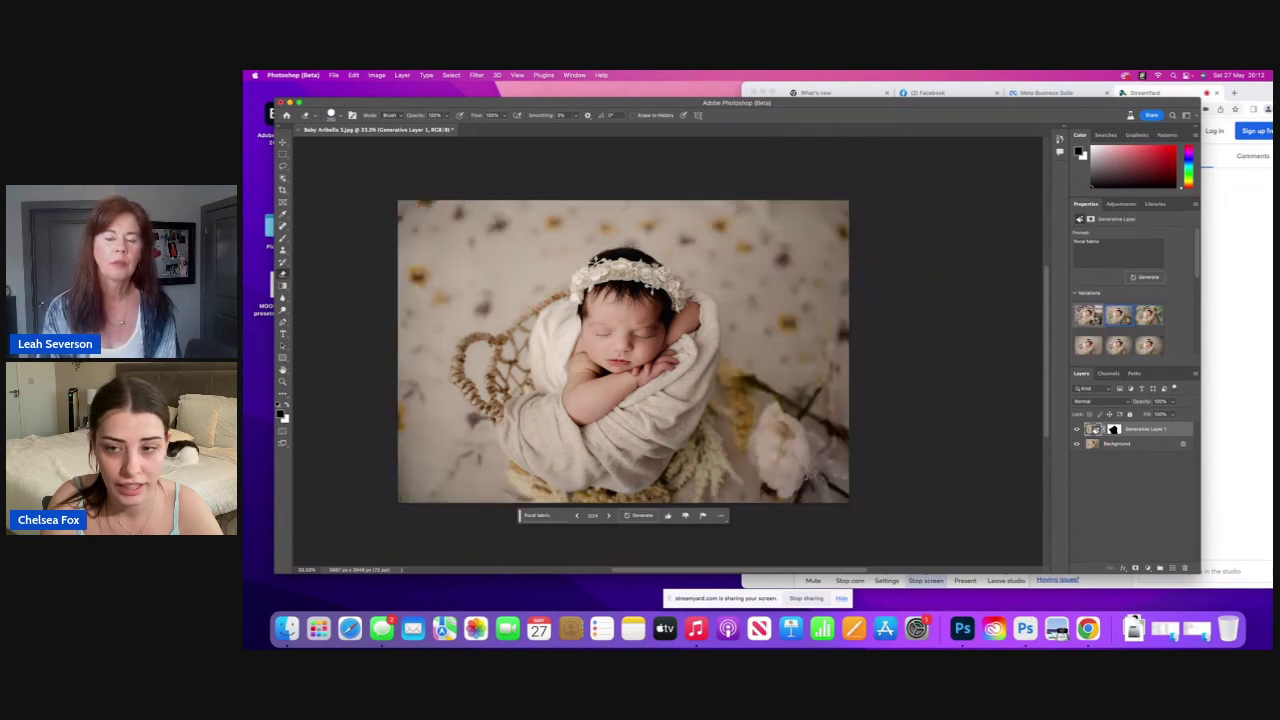
left_click(1116, 318)
Step: Browse the older variations of the generative layer and preview a wood floor one on the photo
scroll(1140, 330, "down", 3)
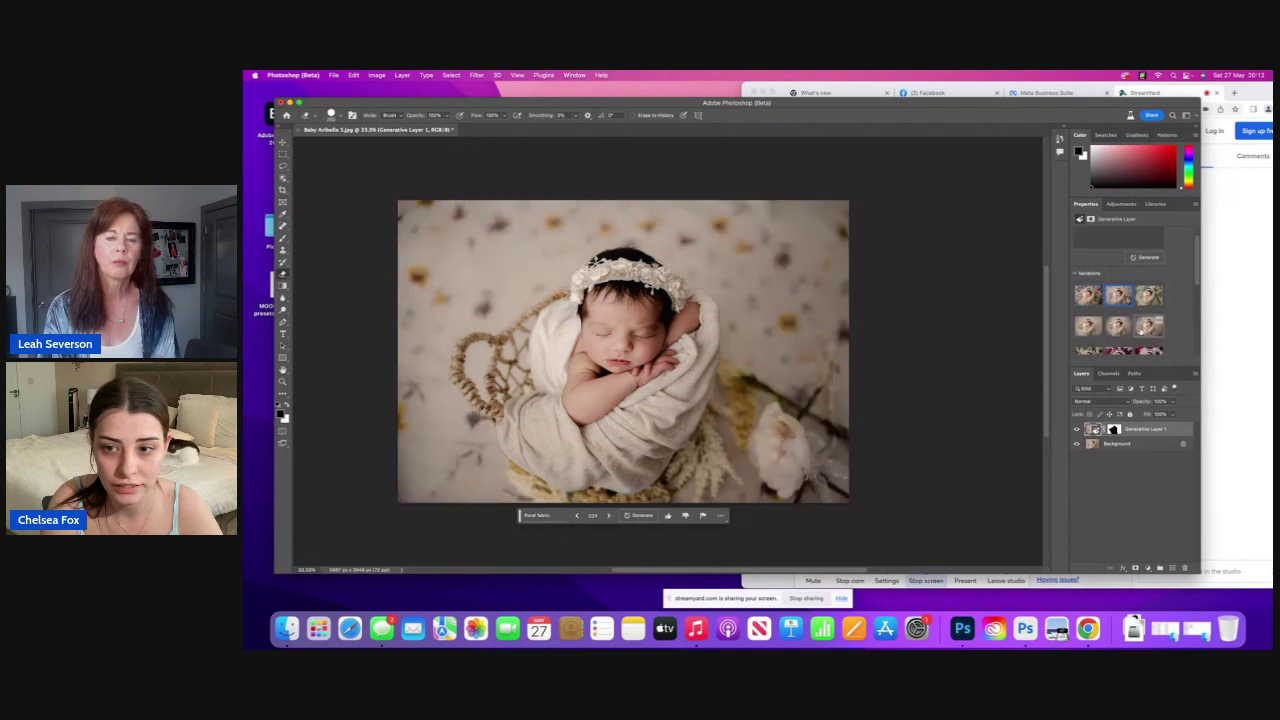
scroll(1140, 332, "down", 2)
left_click(1088, 336)
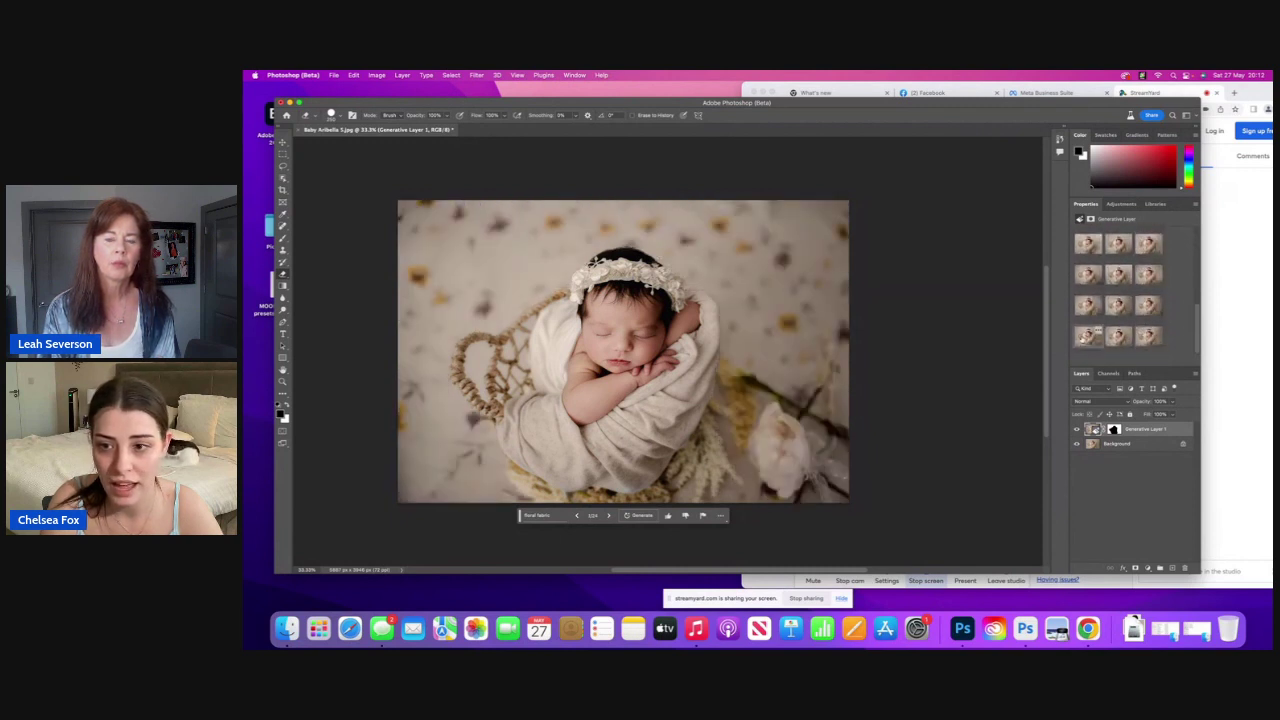
left_click(1148, 306)
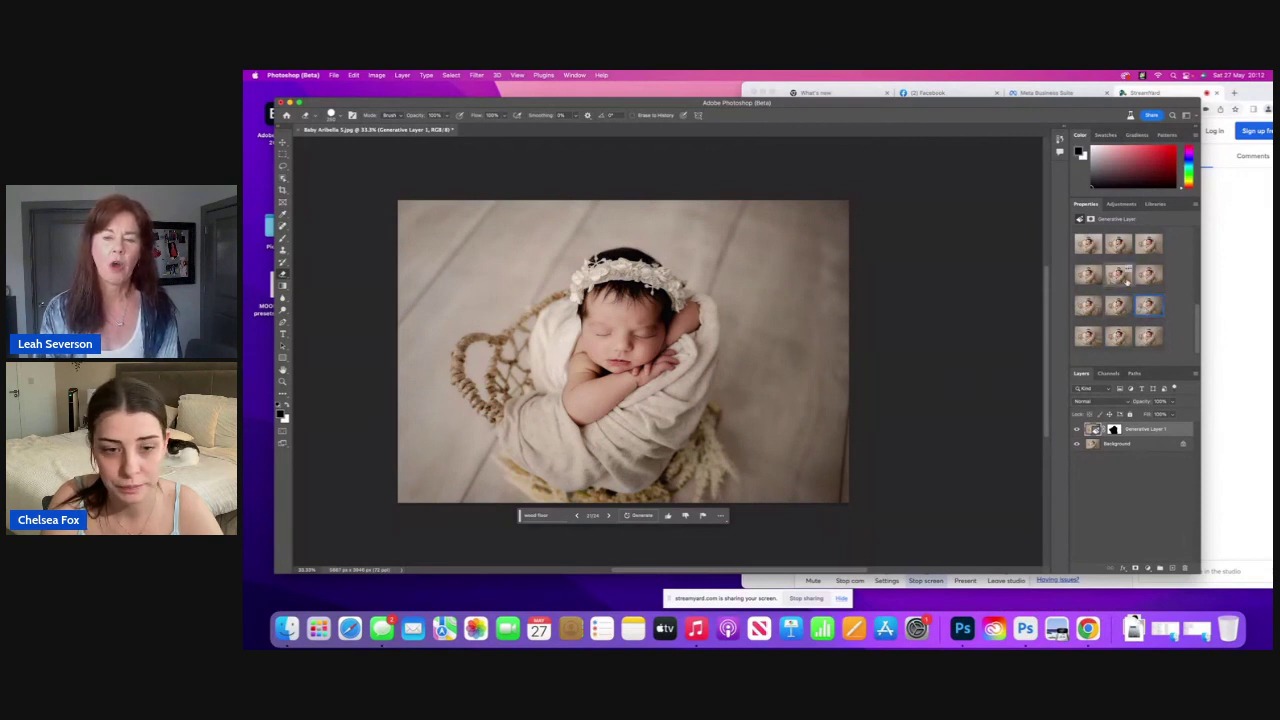
scroll(1127, 284, "down", 3)
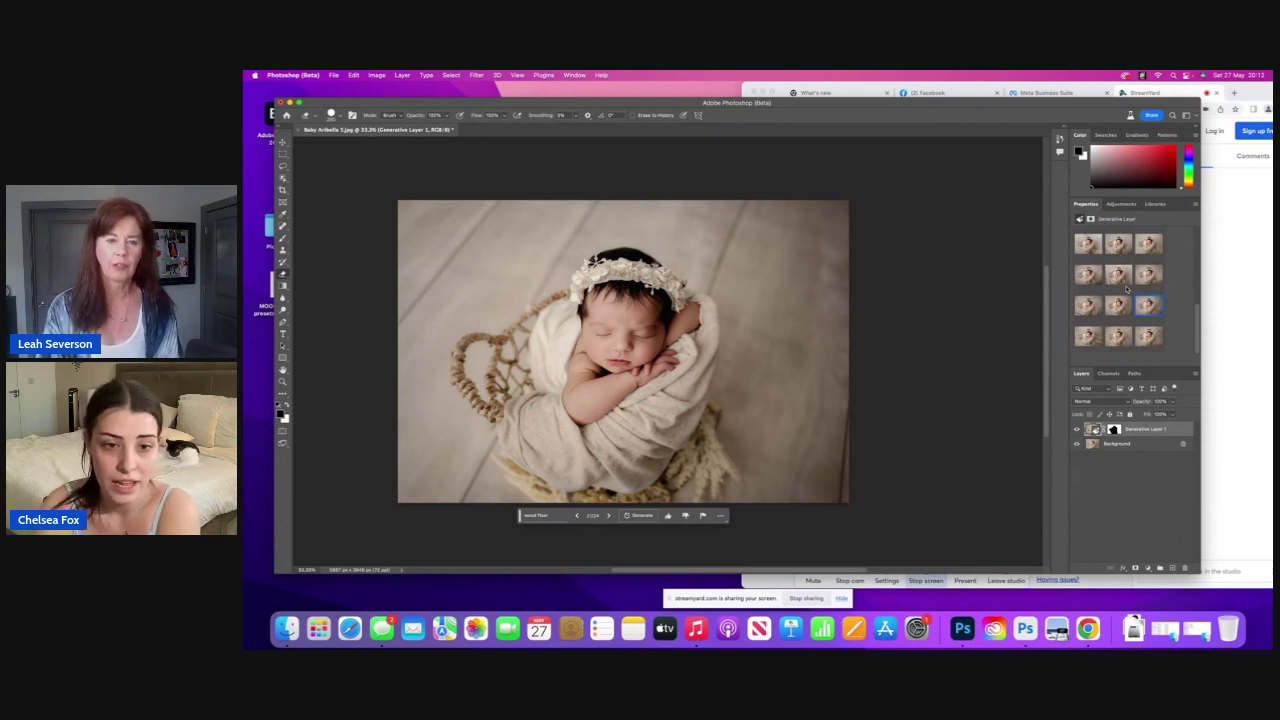
scroll(1128, 290, "down", 3)
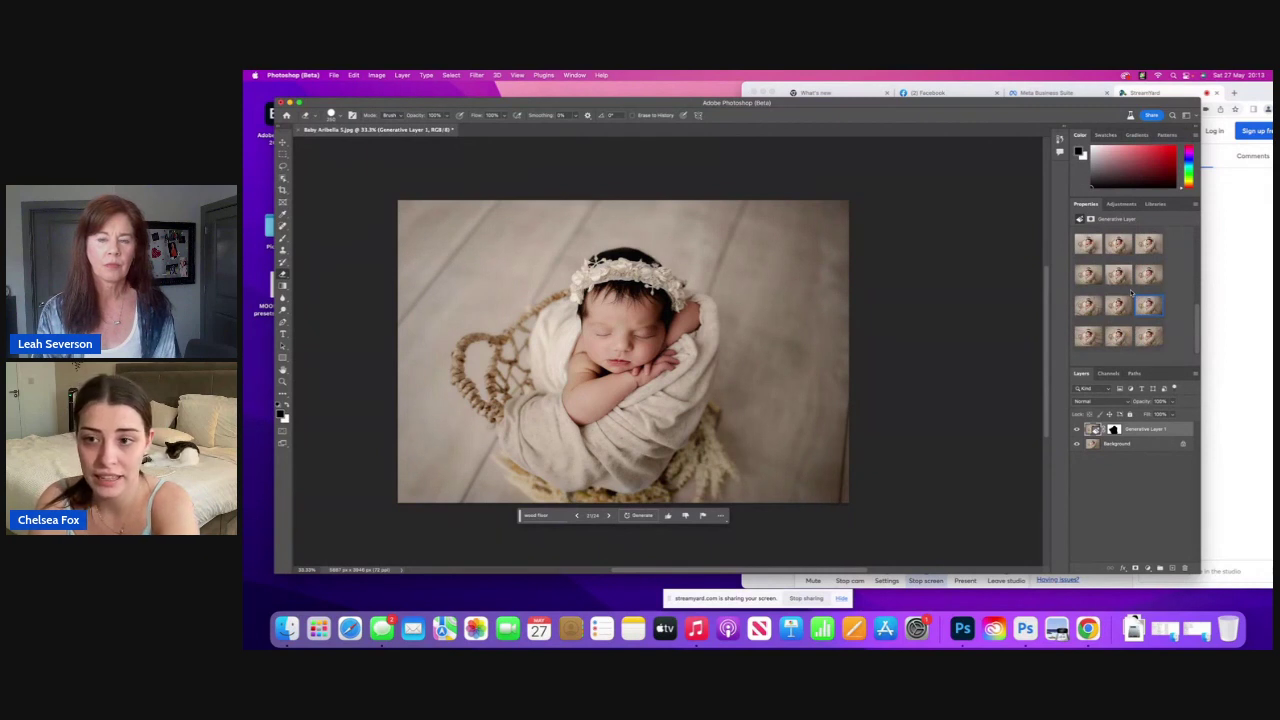
scroll(1131, 292, "up", 5)
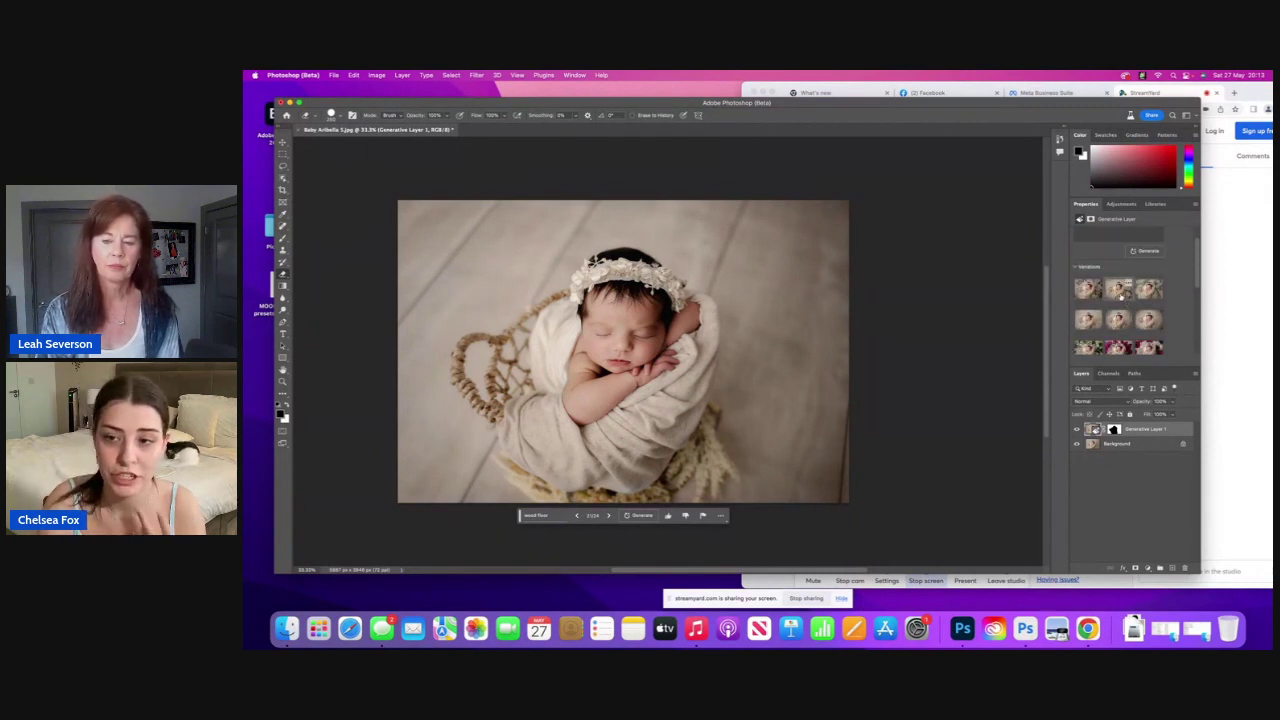
Step: Compare the floral fabric variations again and leave the first one, with purple flowers, selected
left_click(1120, 290)
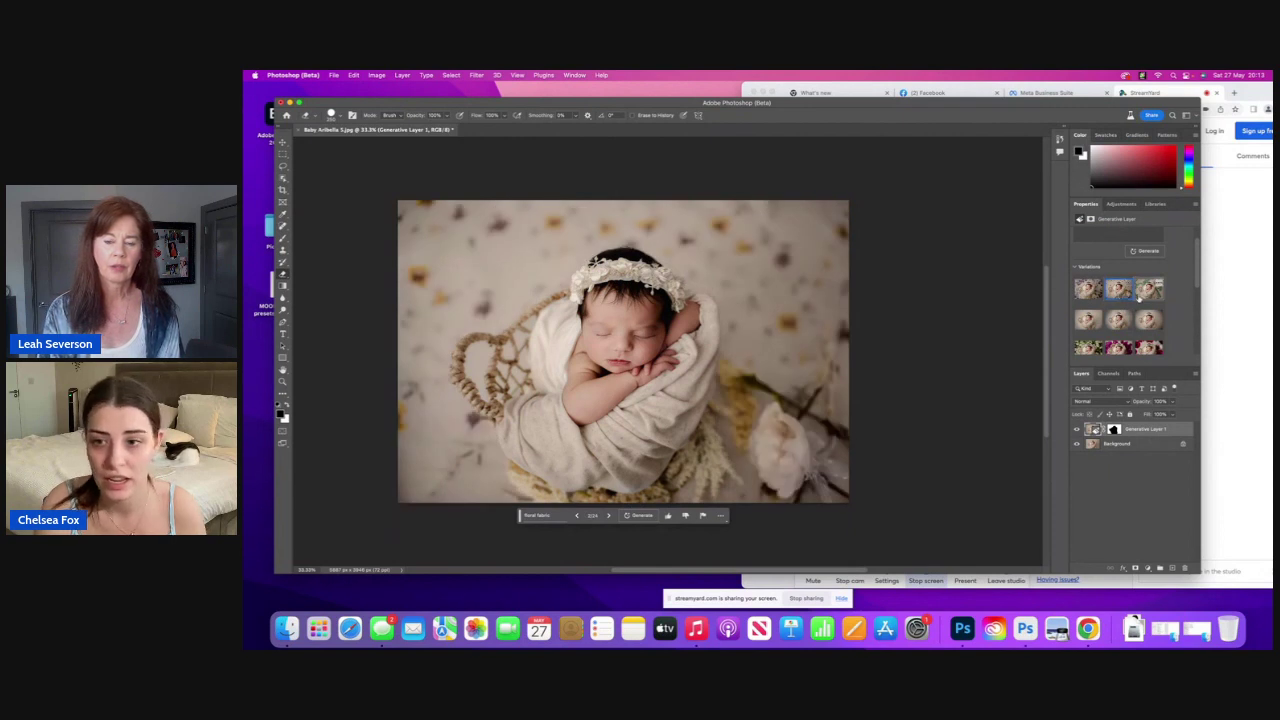
left_click(1142, 291)
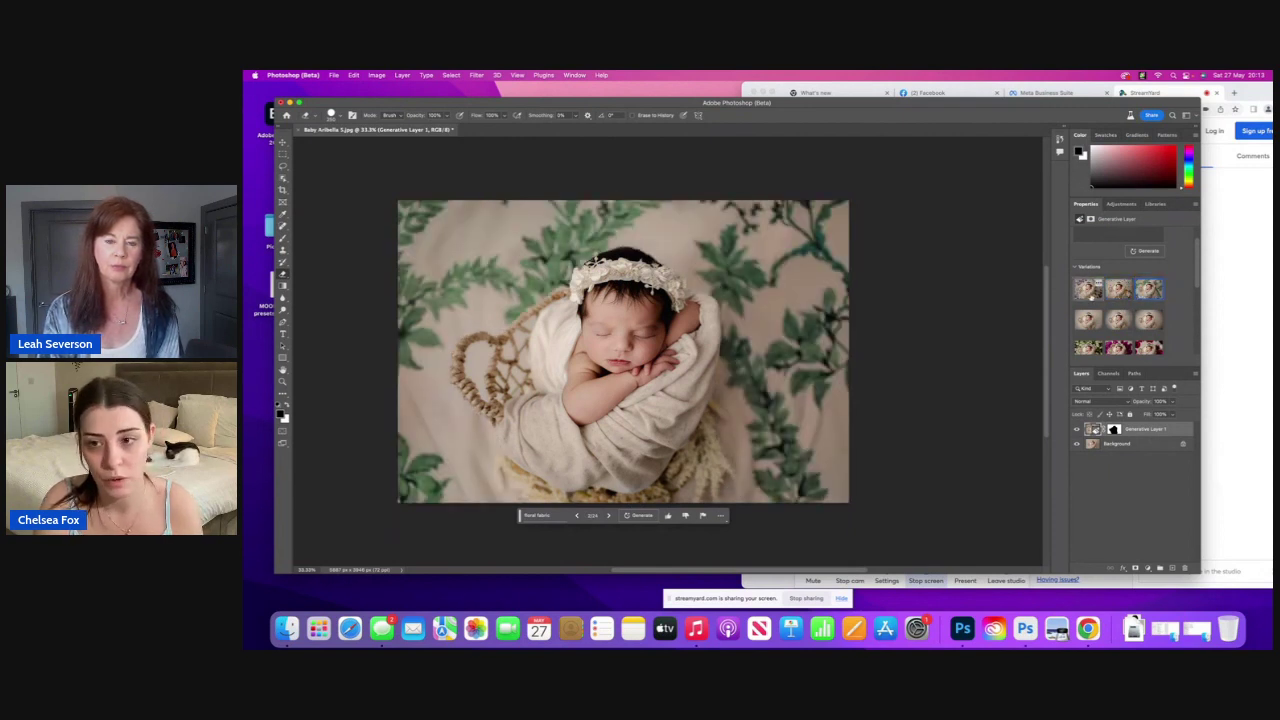
left_click(1088, 290)
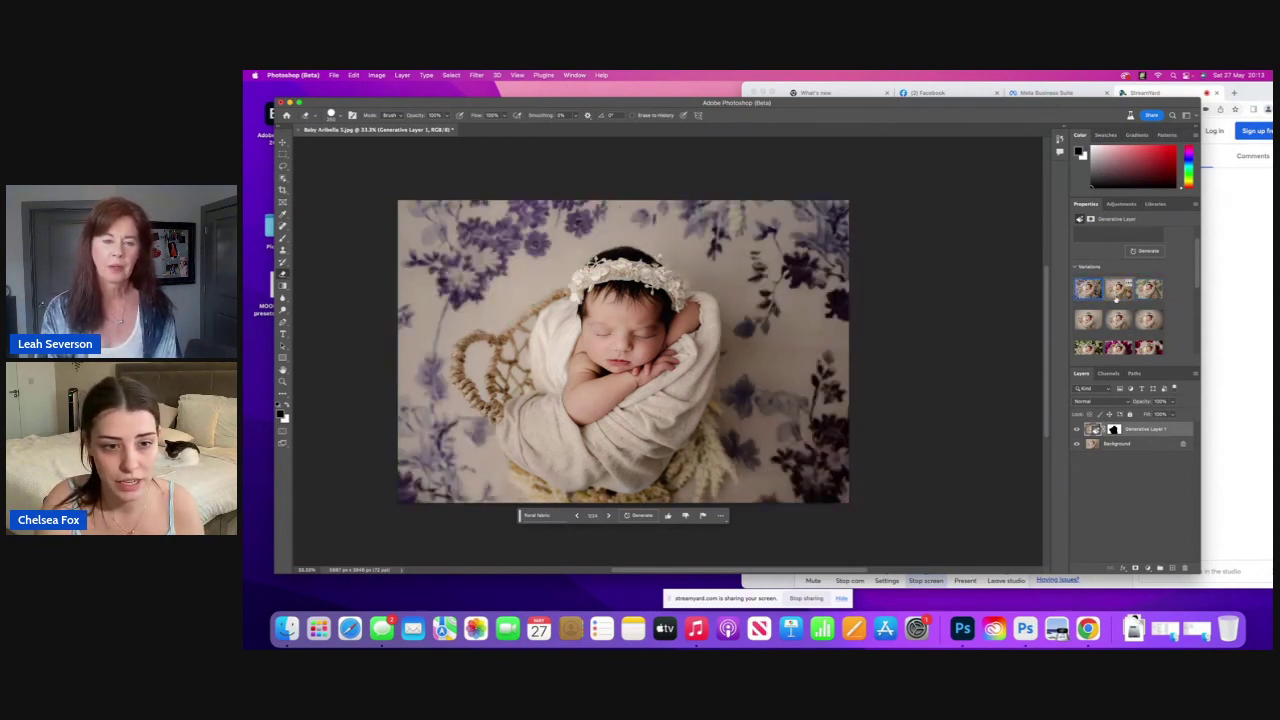
left_click(1111, 248)
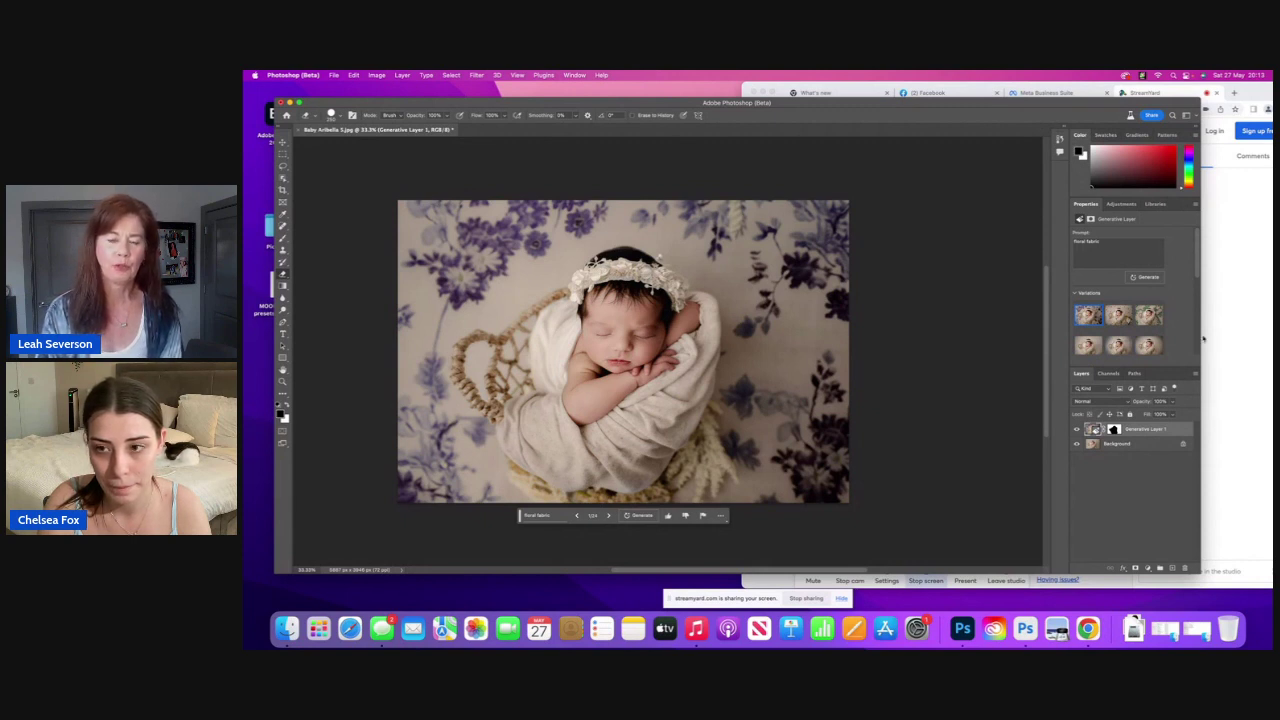
Step: Replace the generative layer's prompt with "lavender" and generate new background variations
left_click_drag(1108, 240, 1003, 241)
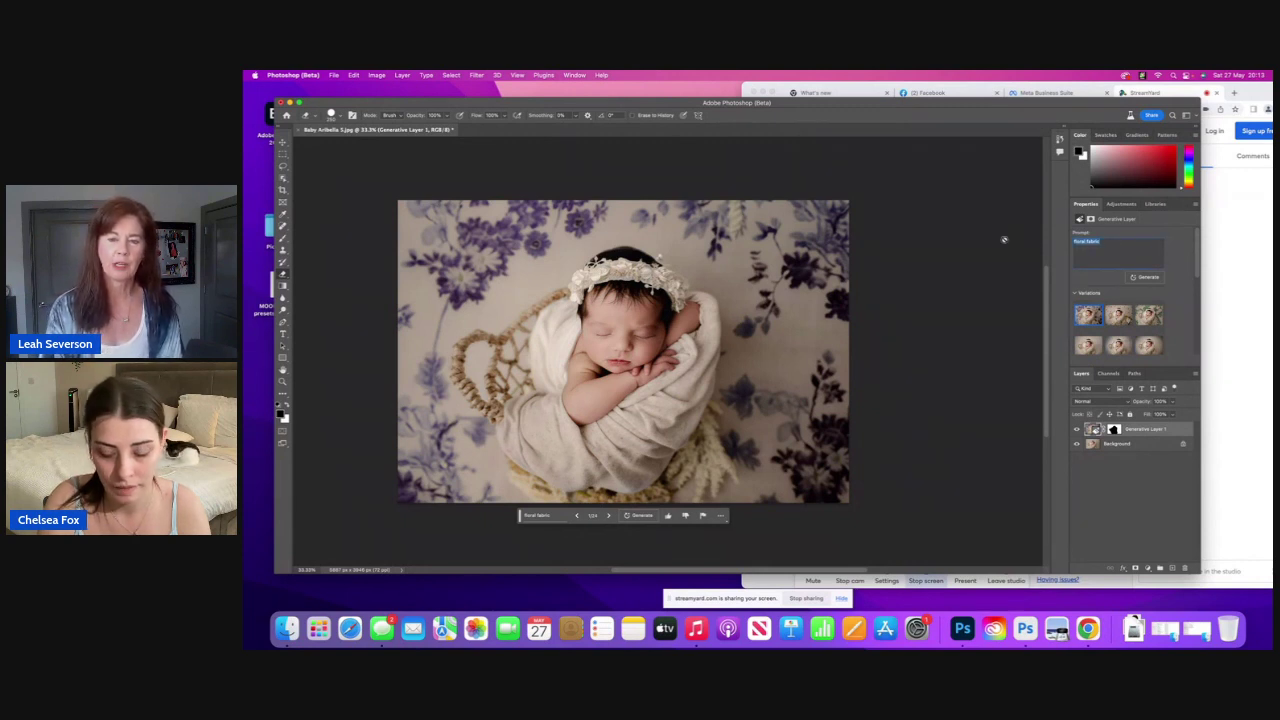
key("BackSpace")
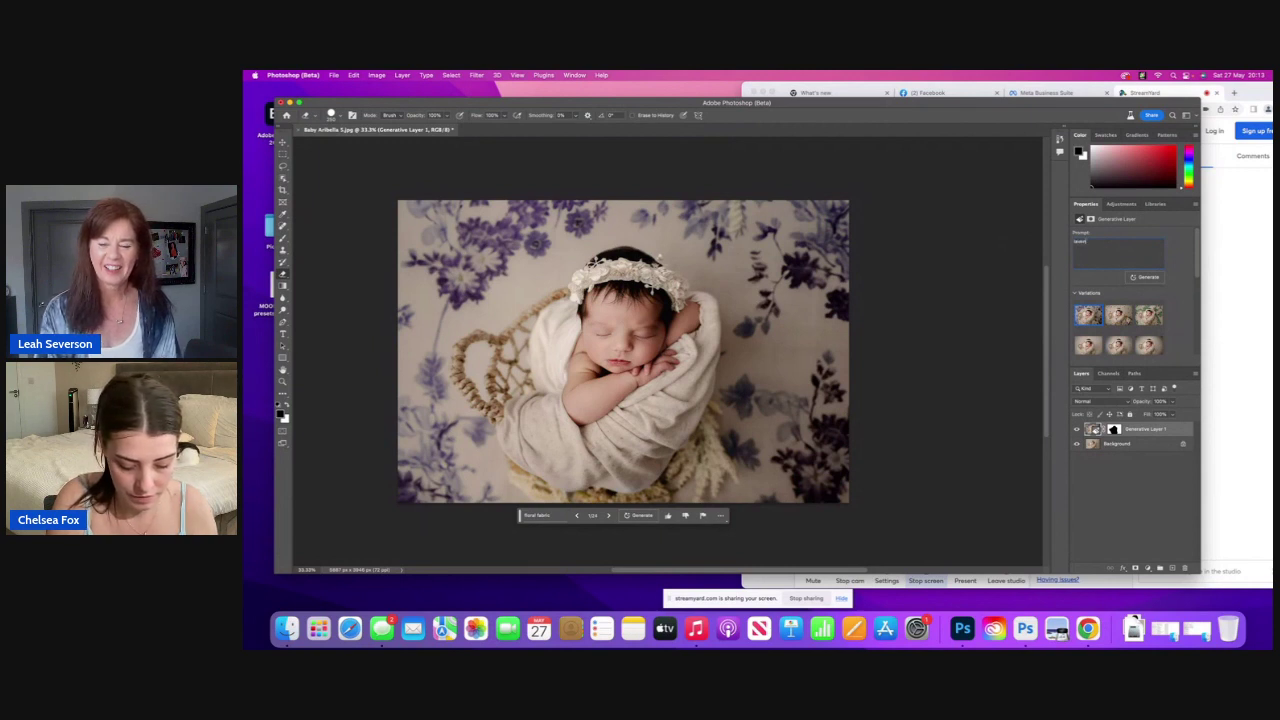
type("lavender")
left_click(1148, 277)
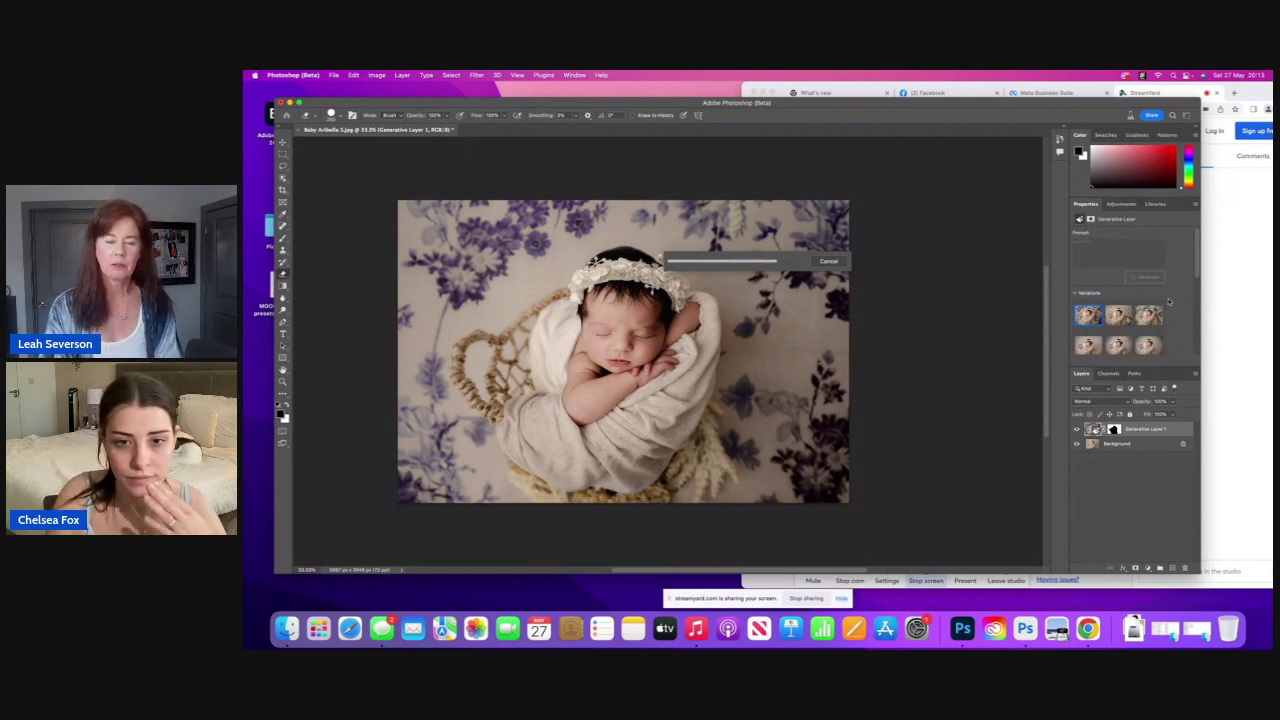
Step: Compare the three lavender background variations on the newborn photo
left_click(1118, 316)
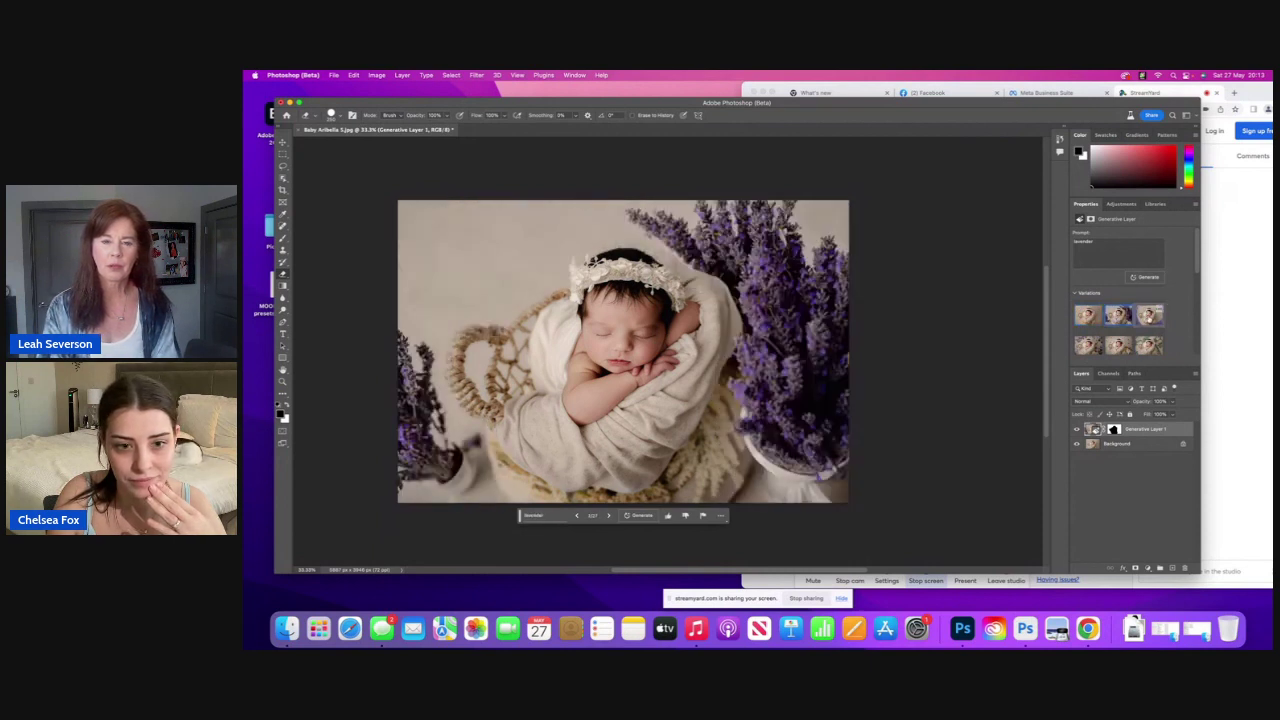
left_click(1149, 316)
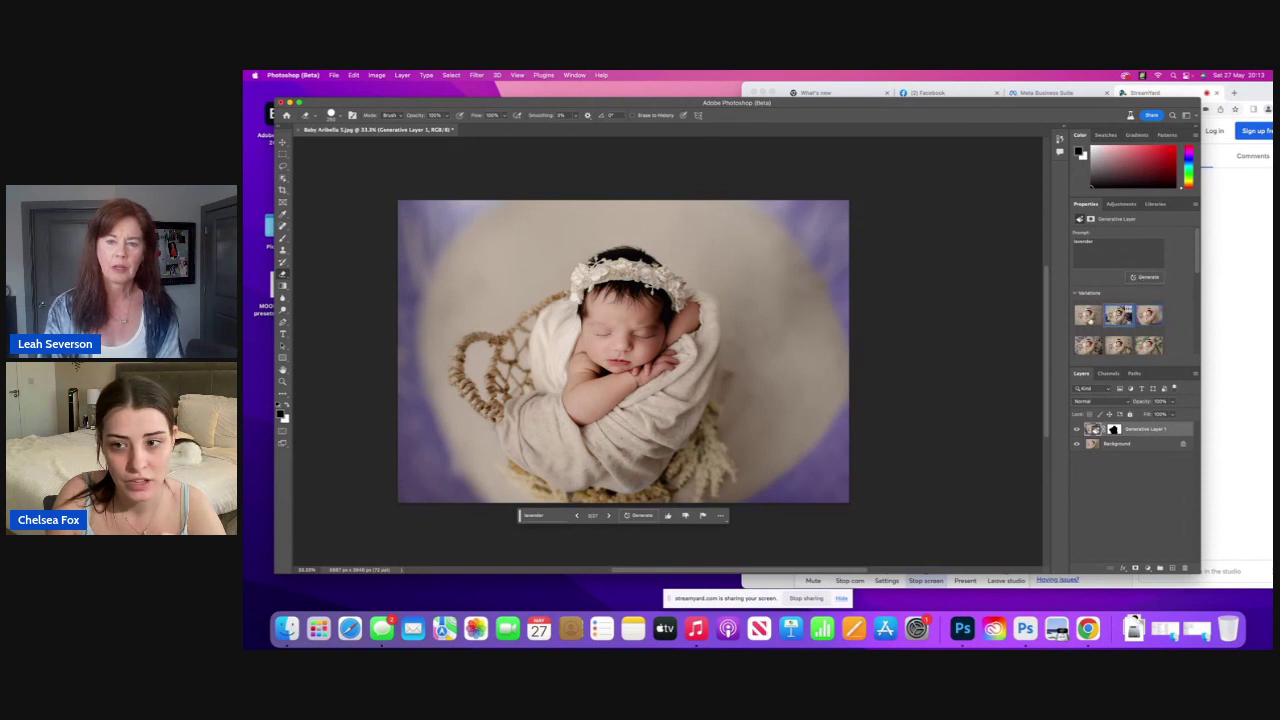
left_click(1100, 312)
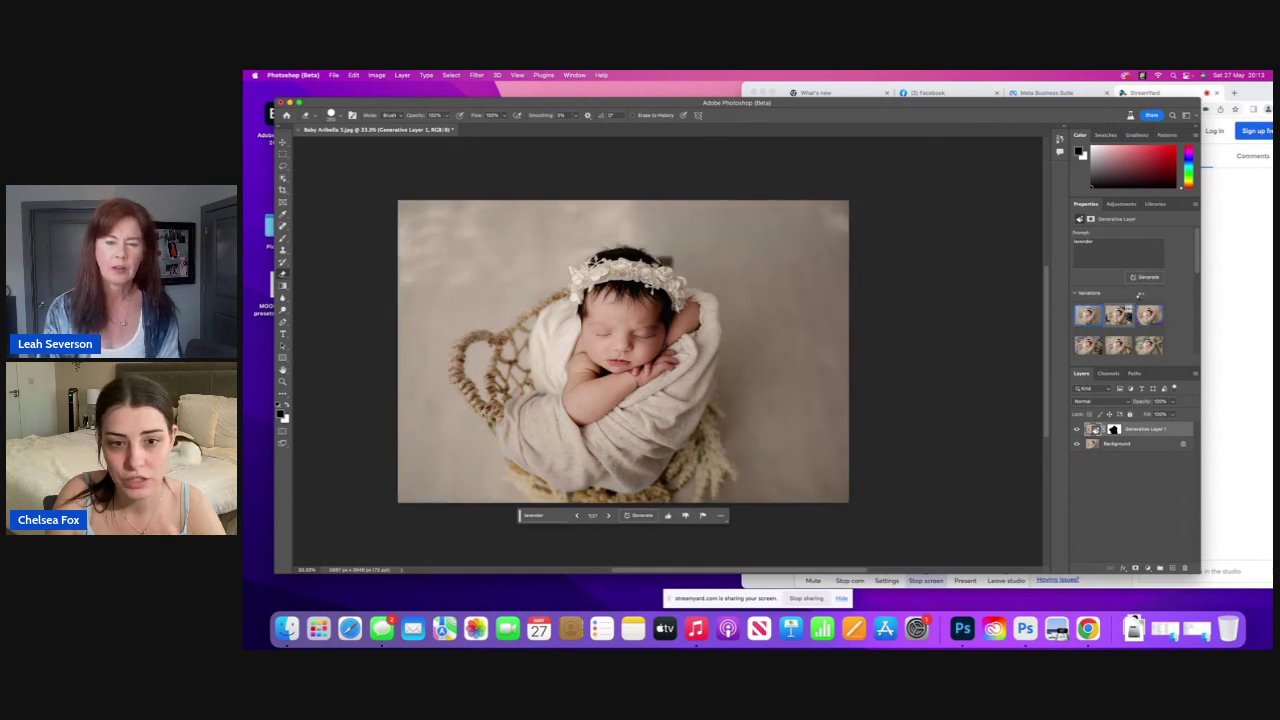
left_click(1122, 314)
Step: Generate another set of "lavender" variations and compare them, selecting the third one with the large lavender bunch behind the baby
left_click(1146, 278)
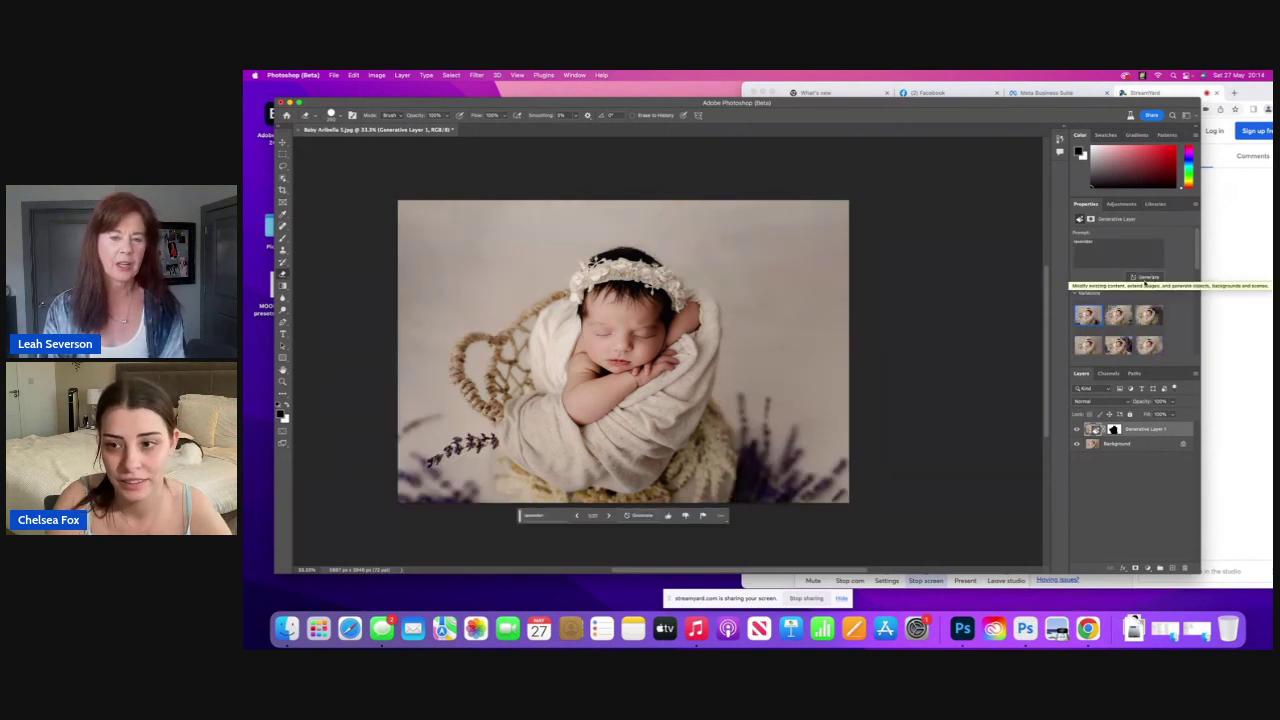
left_click(1120, 315)
left_click(1148, 315)
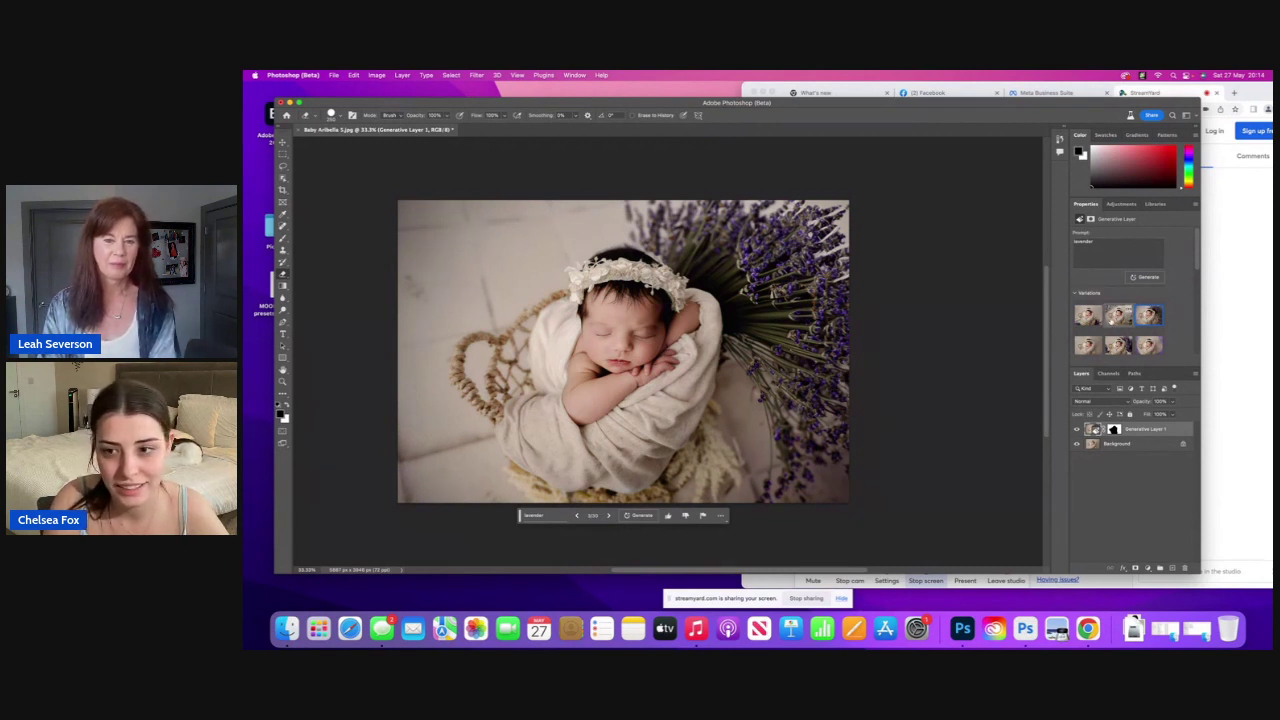
scroll(1111, 320, "down", 3)
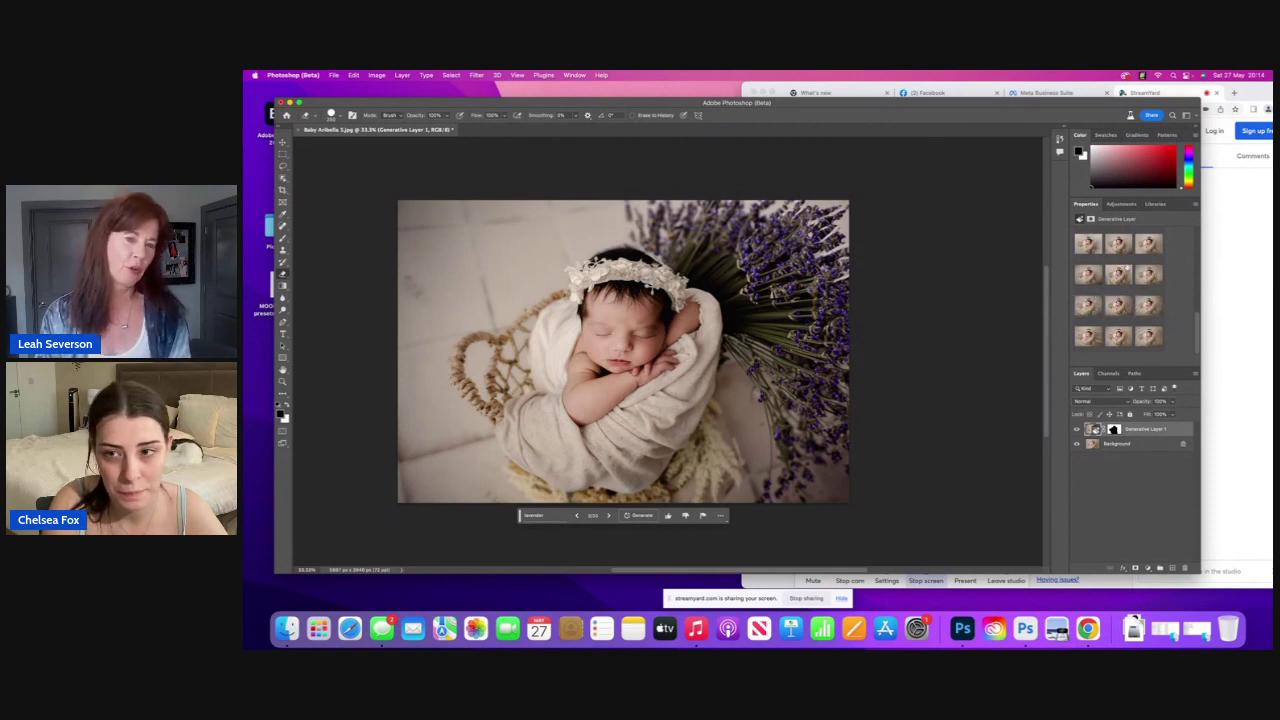
scroll(1115, 243, "up", 3)
Step: Extend the prompt to "lavender floral fabric" and generate new background variations
double_click(1113, 240)
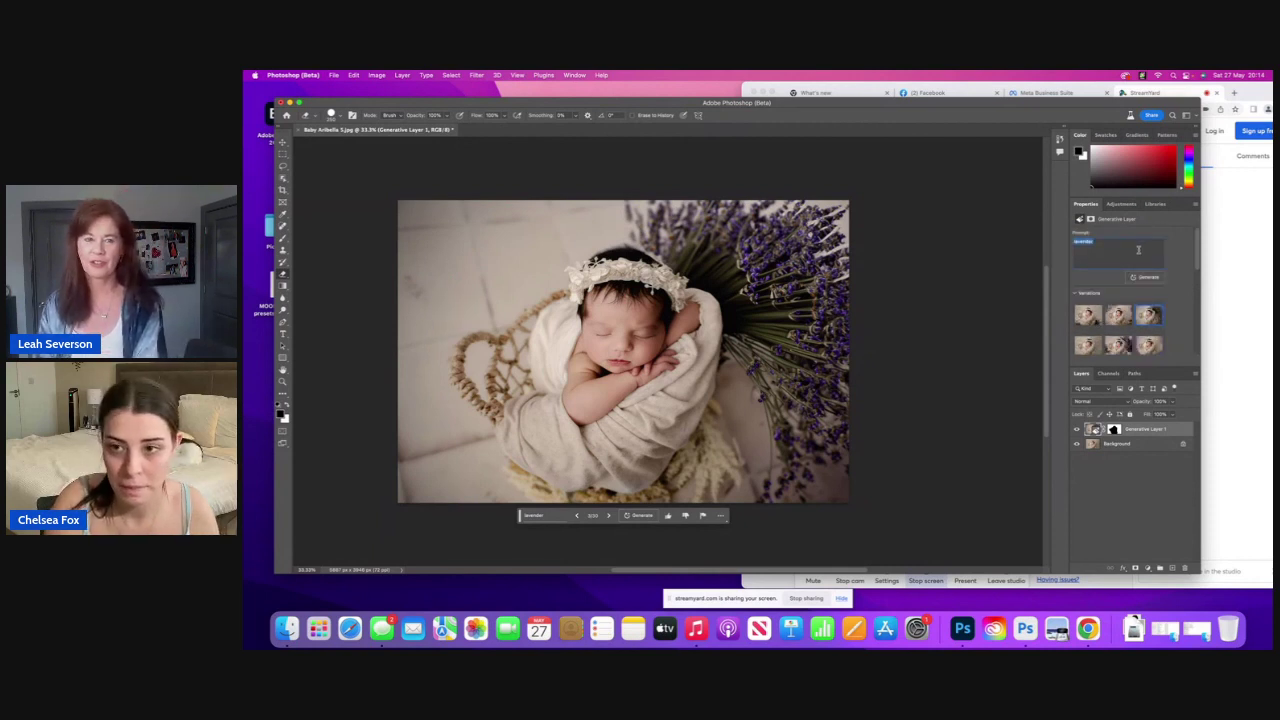
left_click(1138, 250)
type("flo")
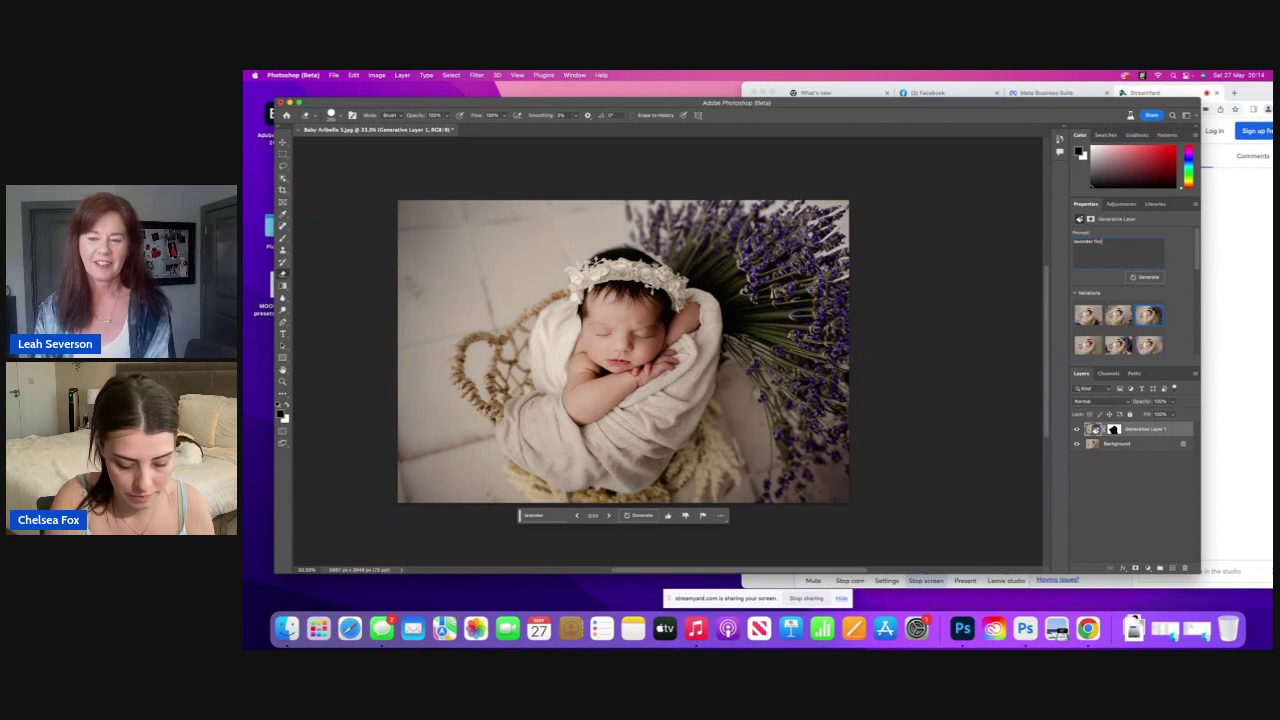
type("ral fabric")
left_click(1142, 277)
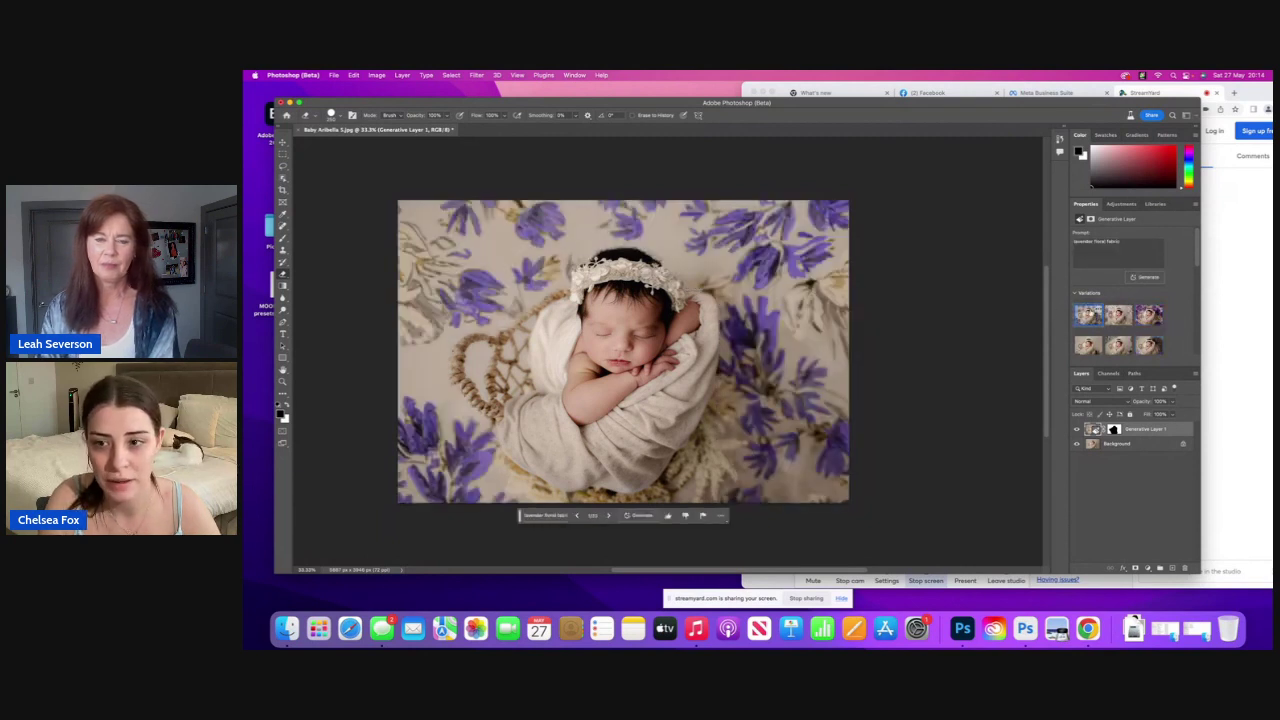
Step: Compare the three lavender floral fabric variations on the photo, finishing on the third with large purple blooms
left_click(1118, 316)
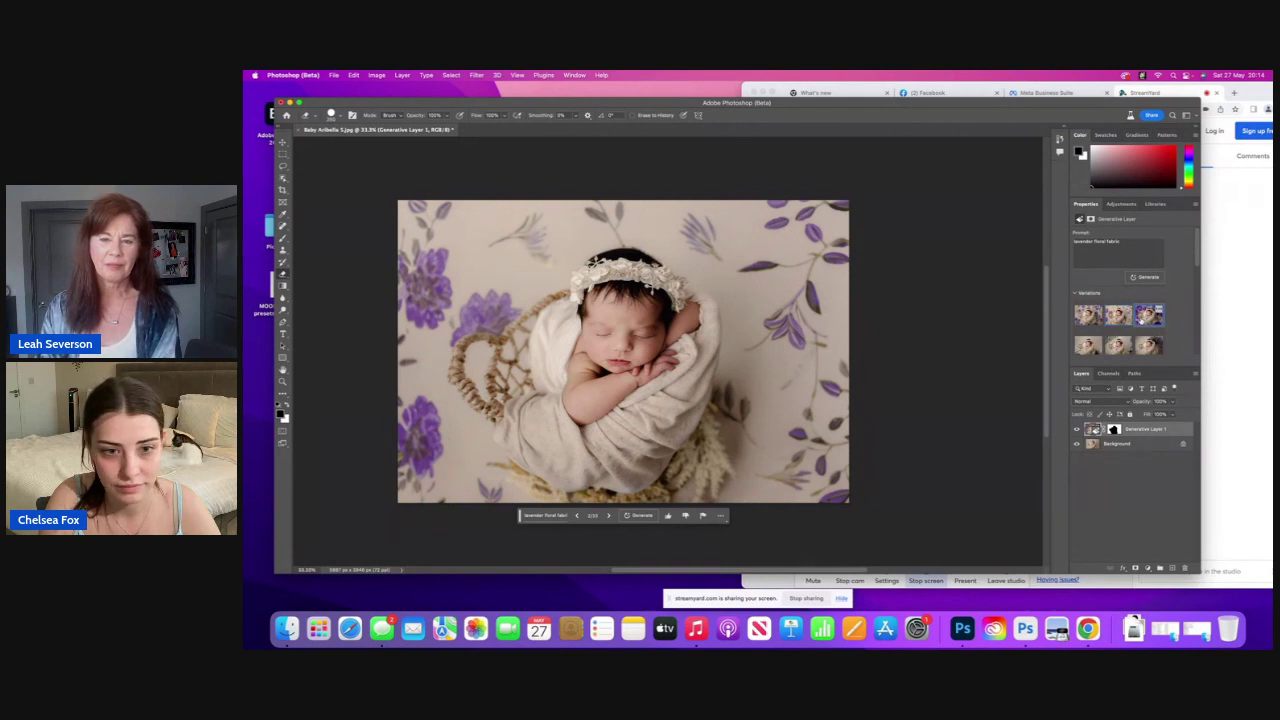
left_click(1146, 316)
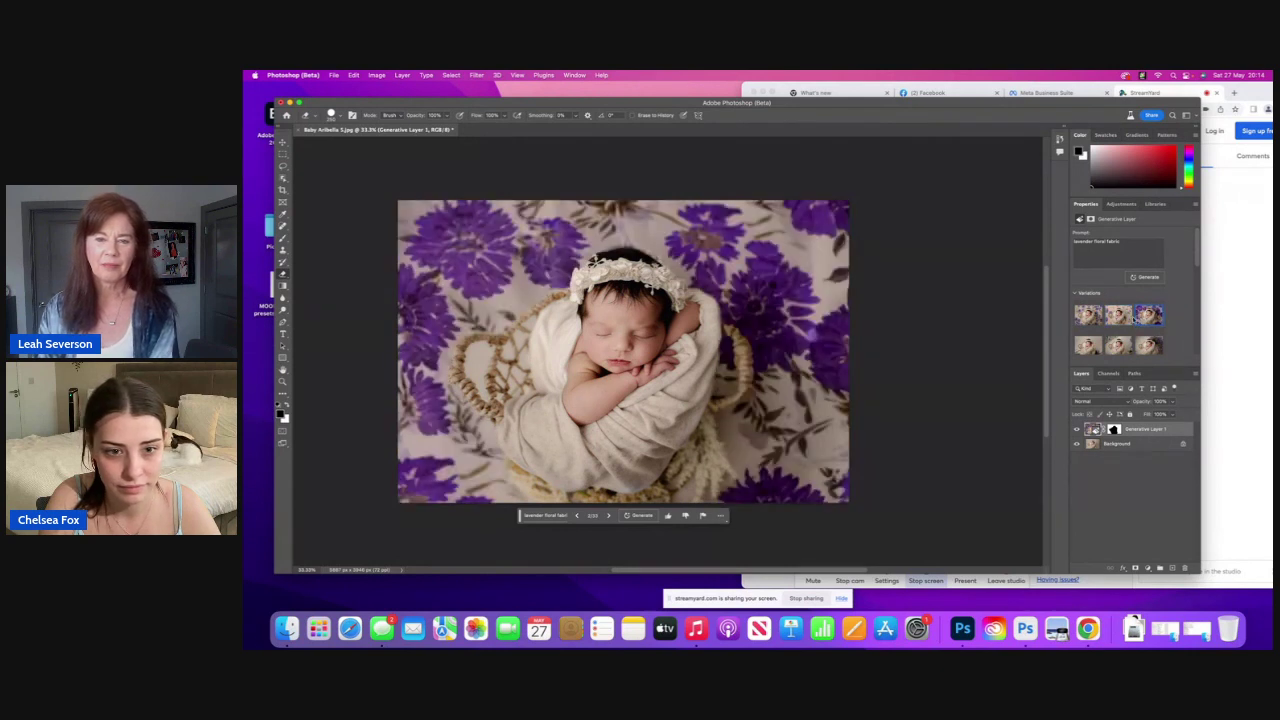
left_click(1120, 316)
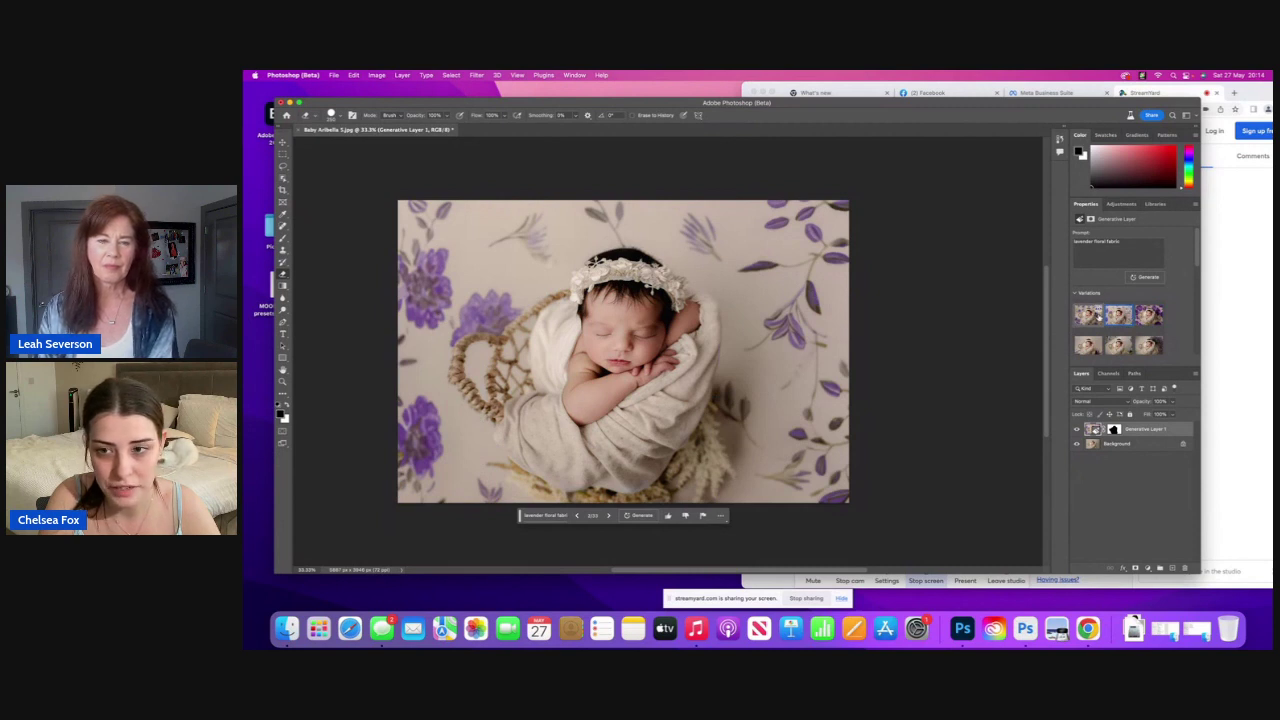
left_click(1096, 316)
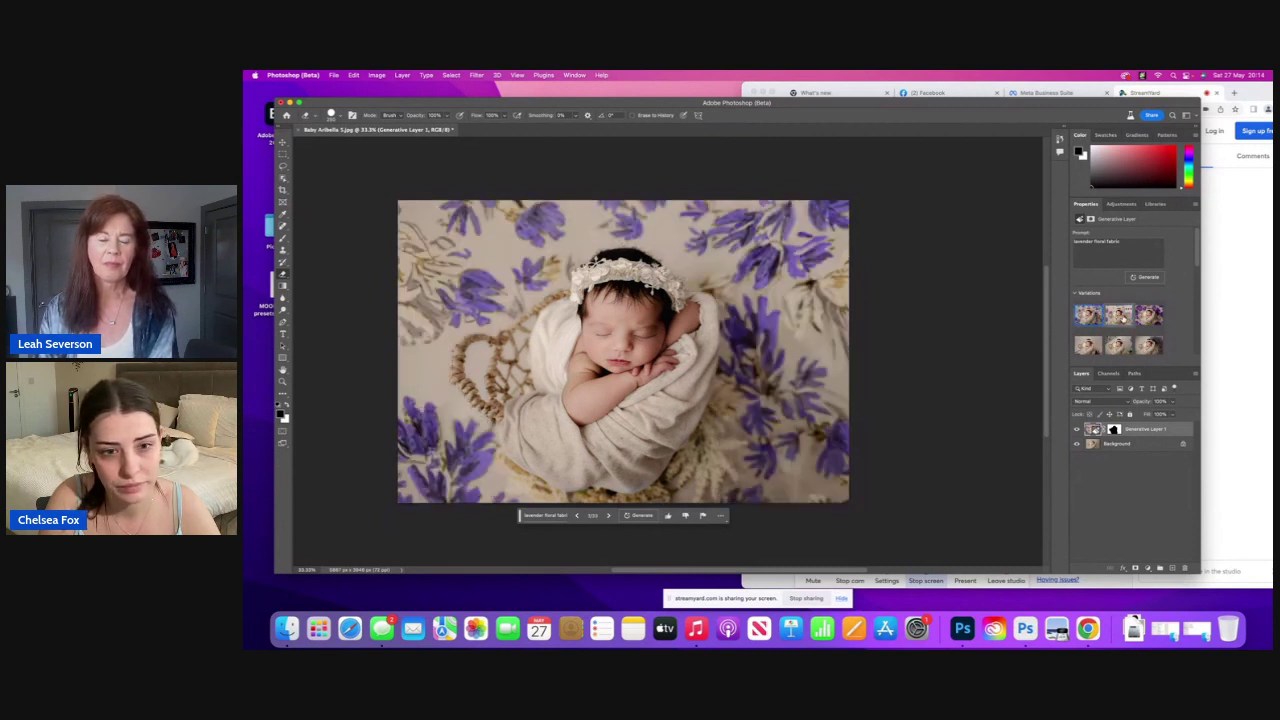
left_click(1120, 316)
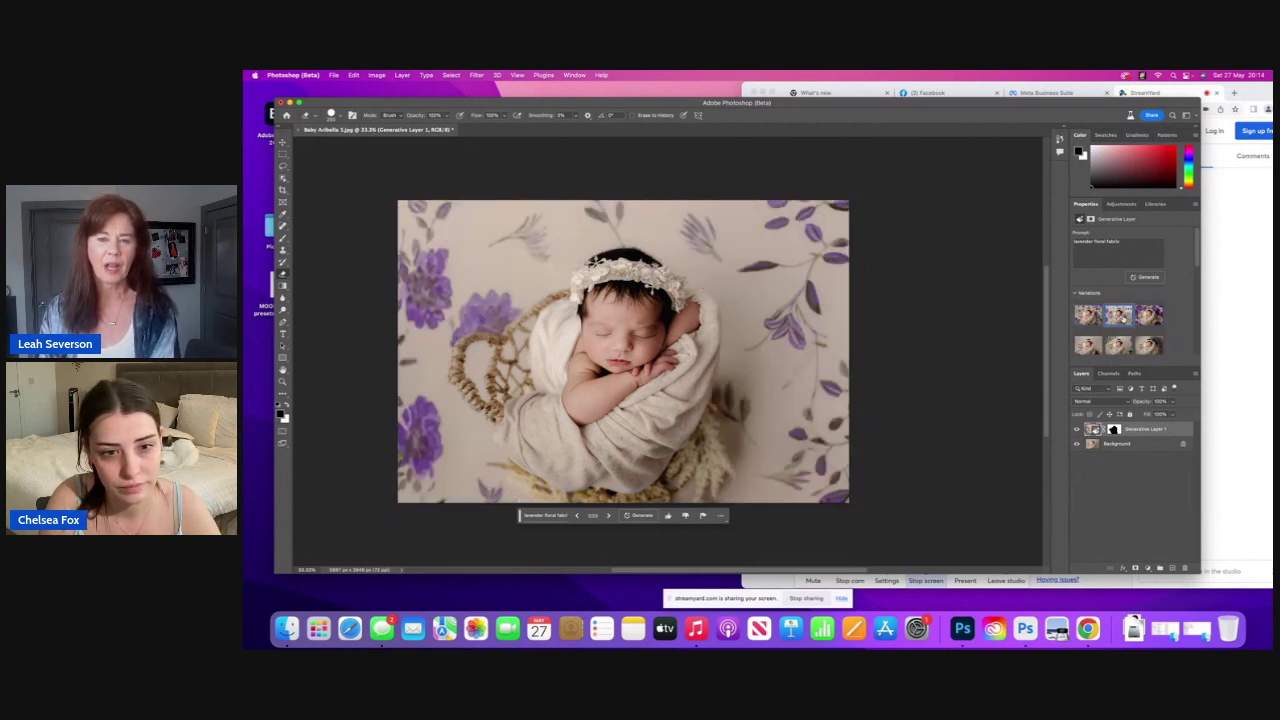
left_click(1151, 316)
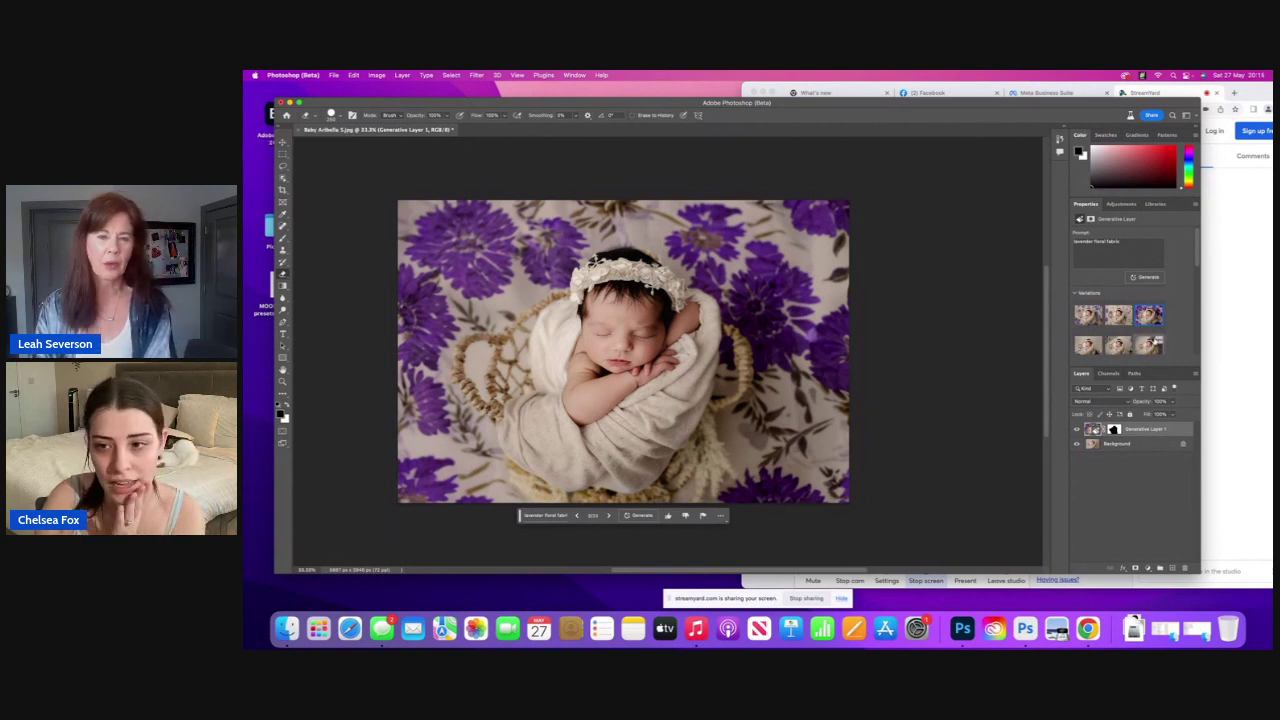
Step: Preview an older wood floor variation and view the available export options without exporting the photo
scroll(1128, 294, "down", 3)
left_click(1126, 296)
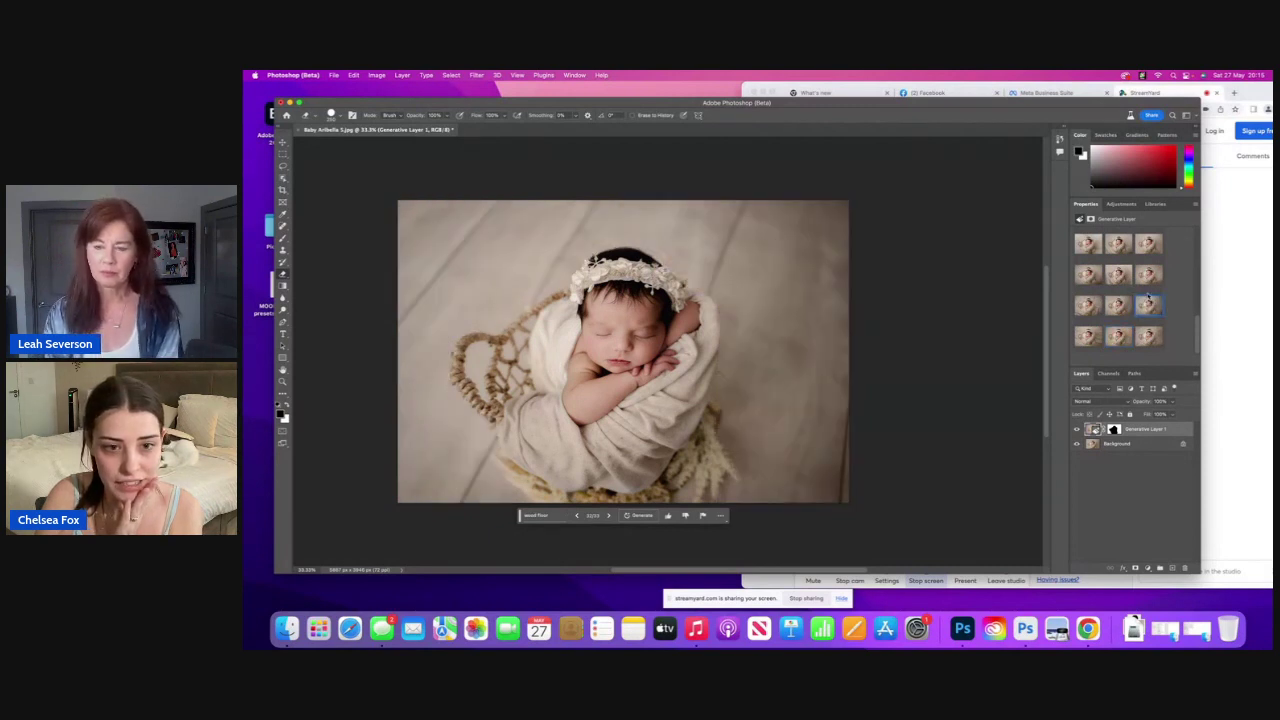
left_click(333, 76)
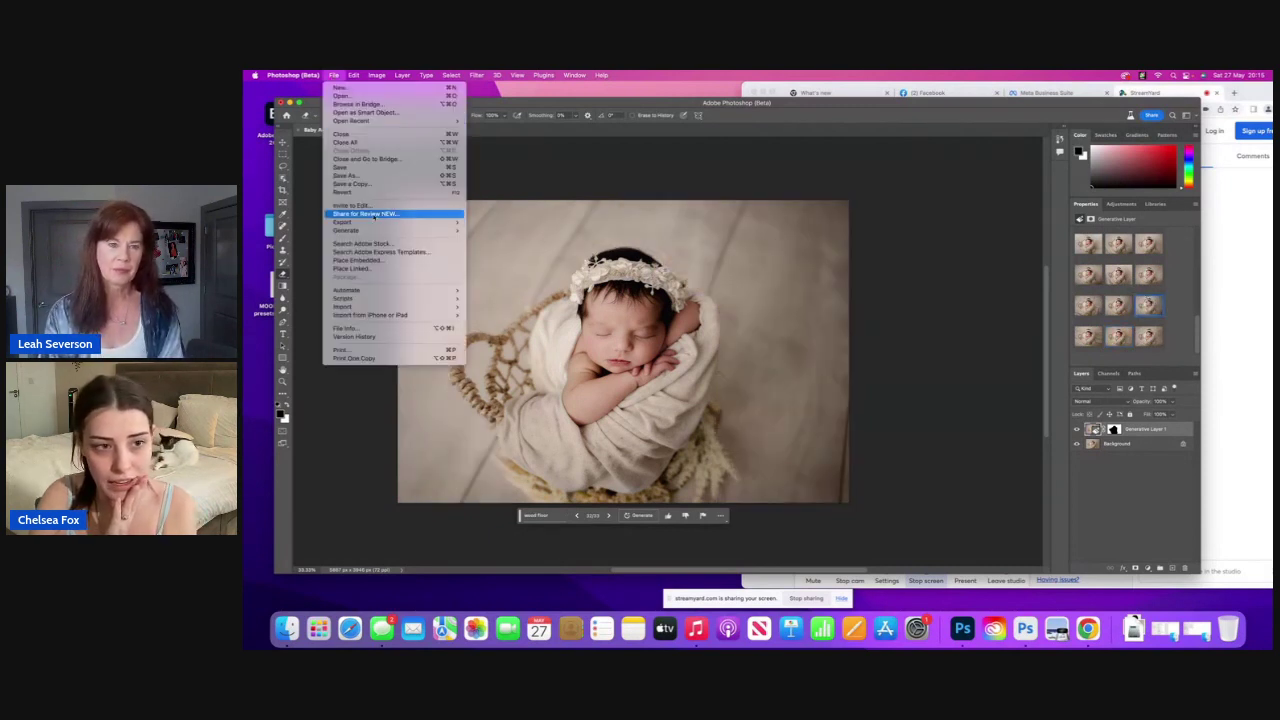
mouse_move(350, 222)
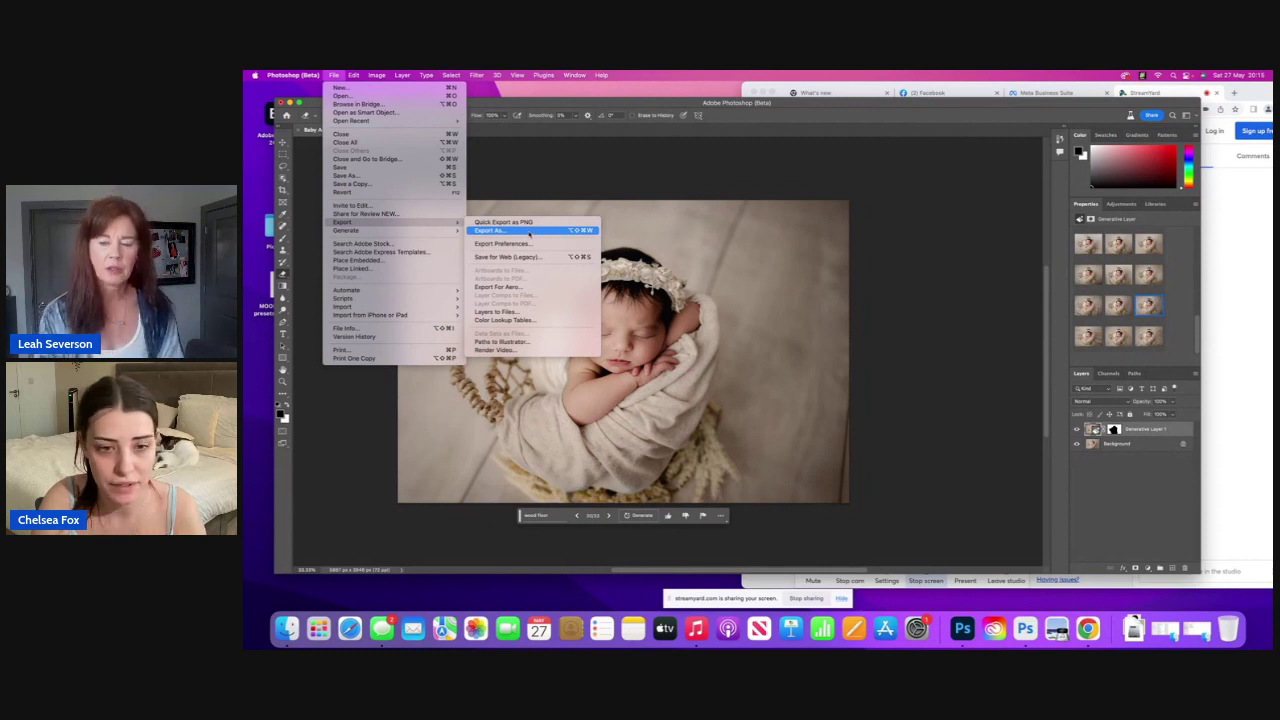
left_click(698, 175)
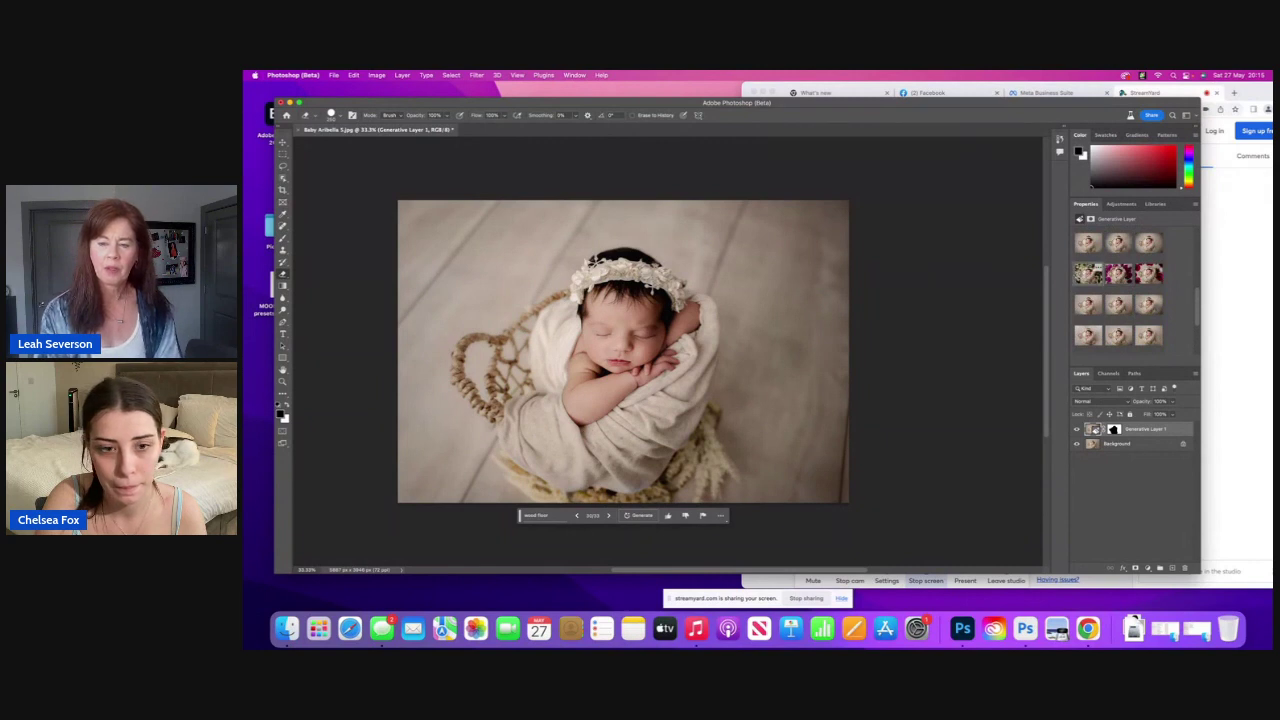
Step: Preview older floral and lavender variations, select the second lavender floral fabric one, and review the full variation history
left_click(1088, 272)
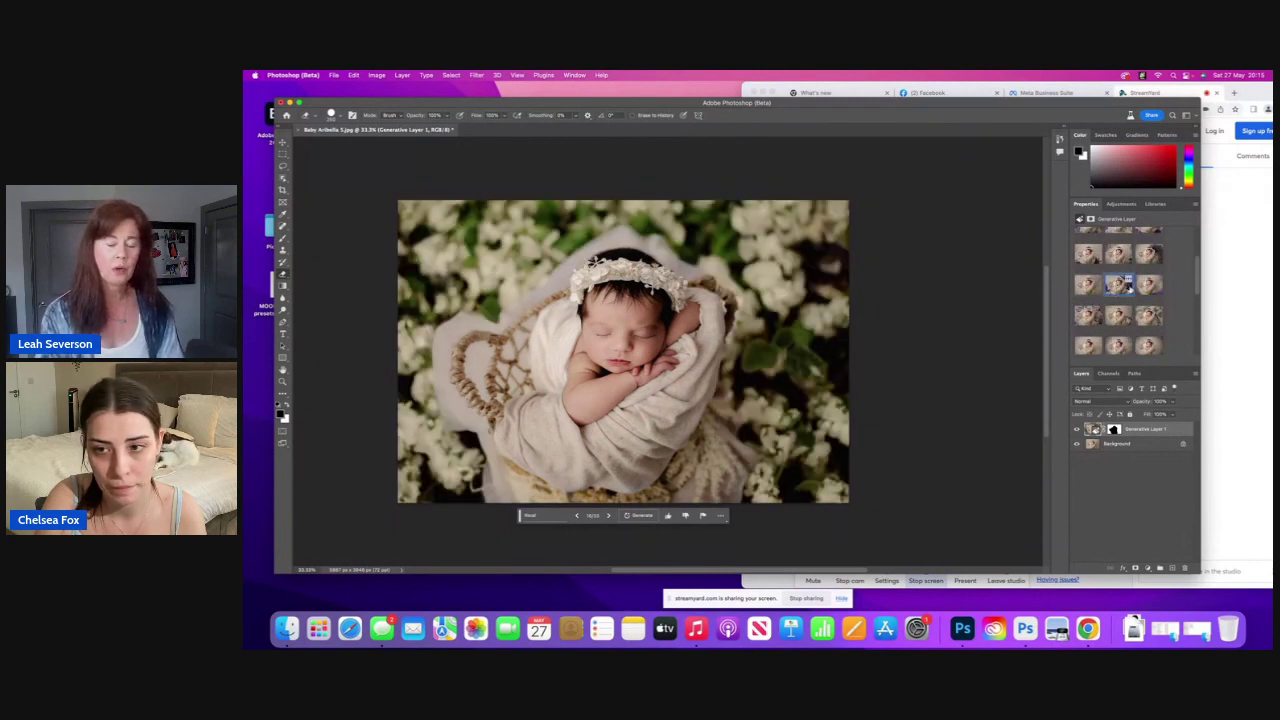
left_click(1118, 285)
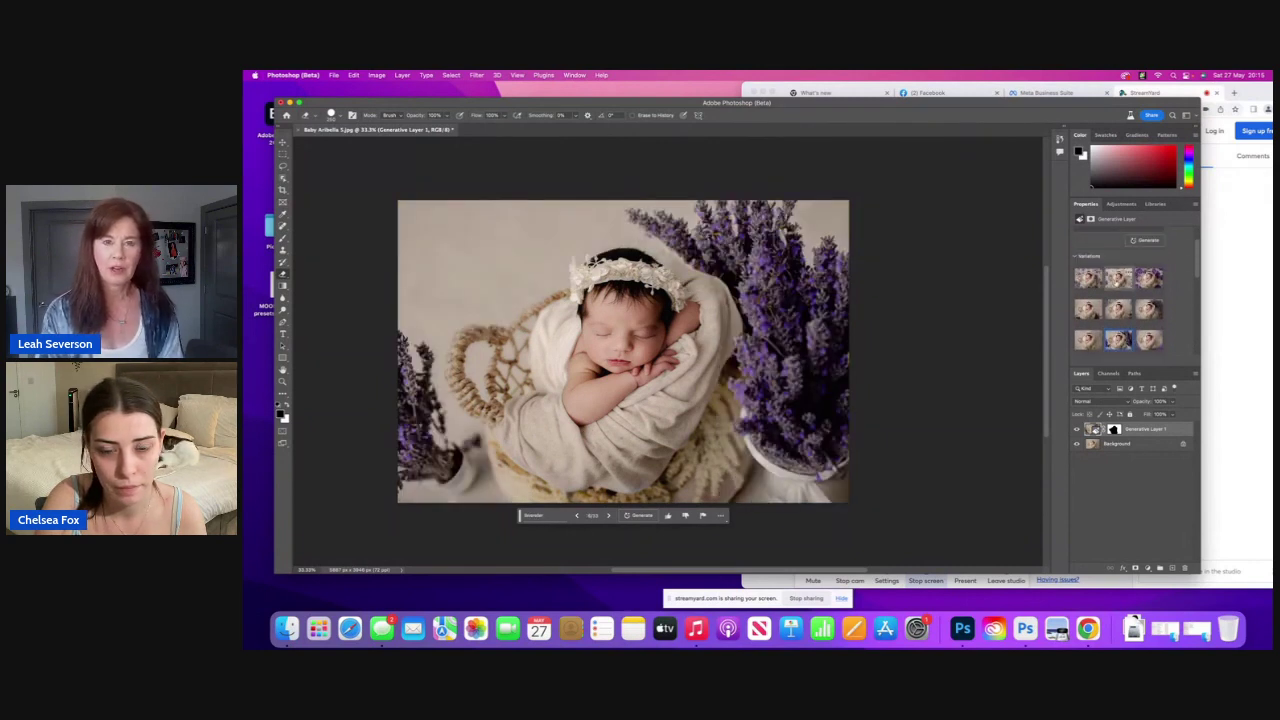
left_click(1116, 276)
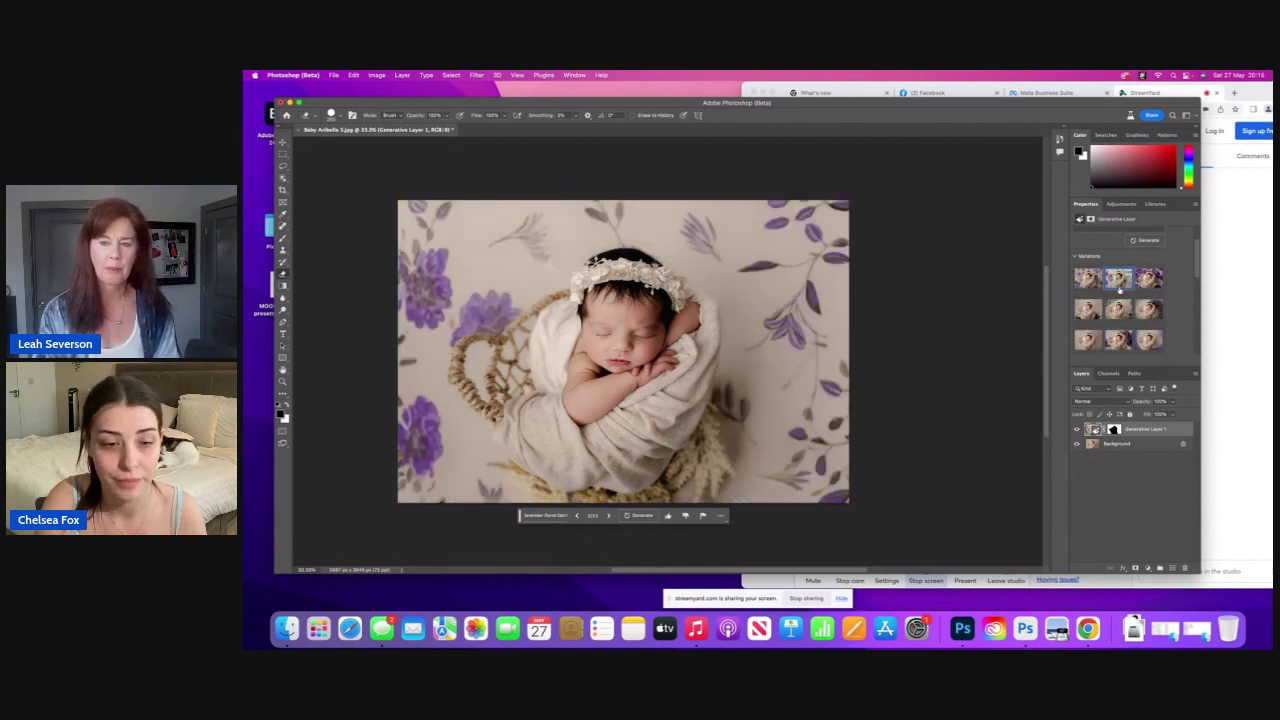
scroll(1121, 288, "down", 2)
scroll(1121, 288, "down", 1)
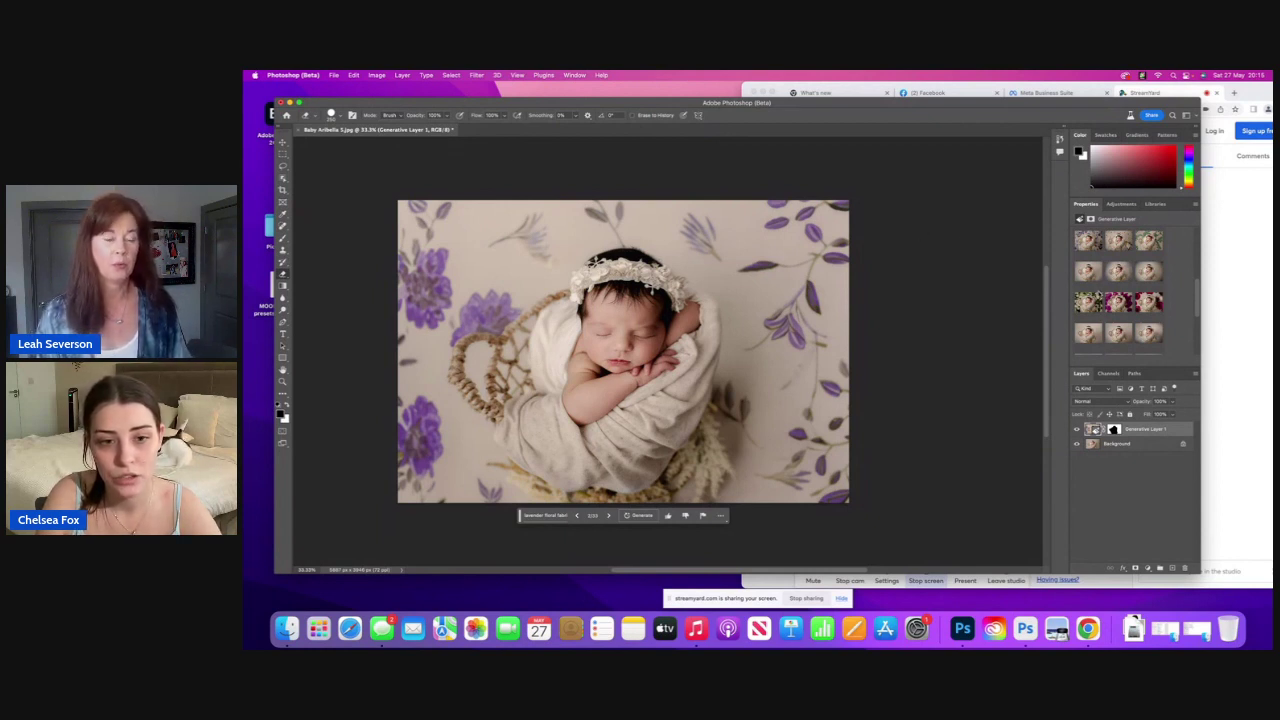
scroll(1118, 295, "down", 3)
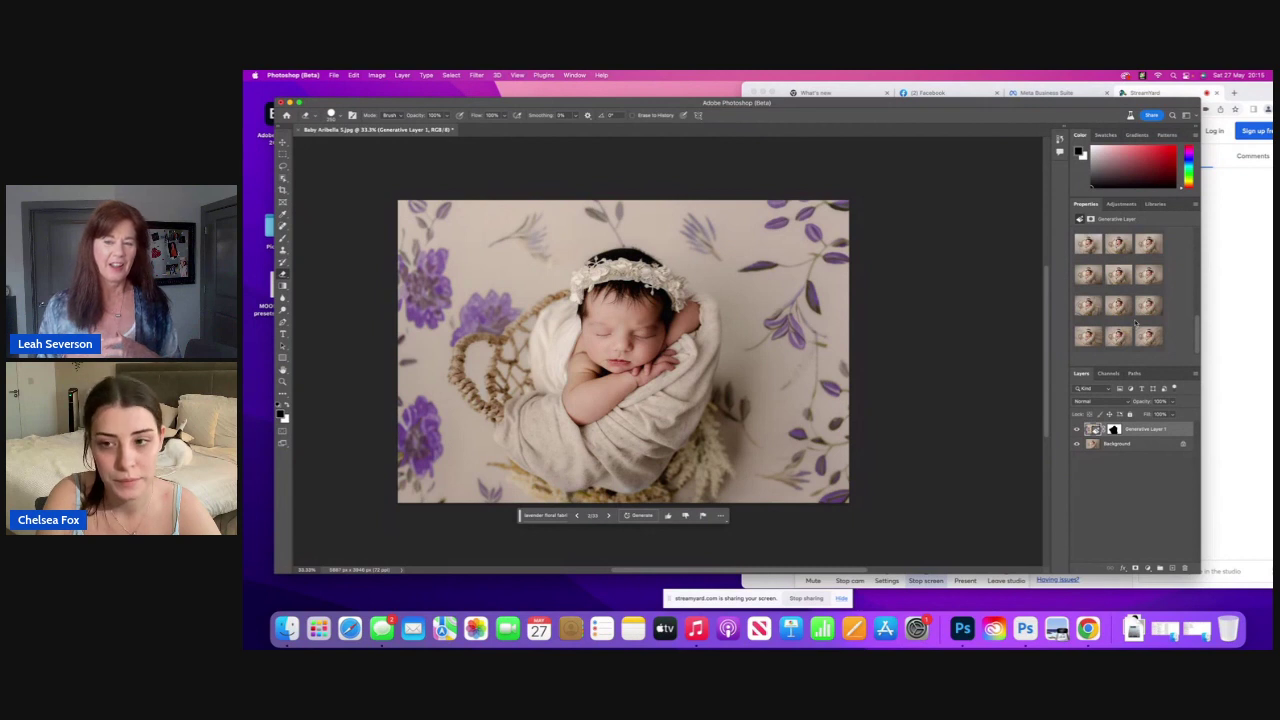
scroll(1136, 321, "up", 3)
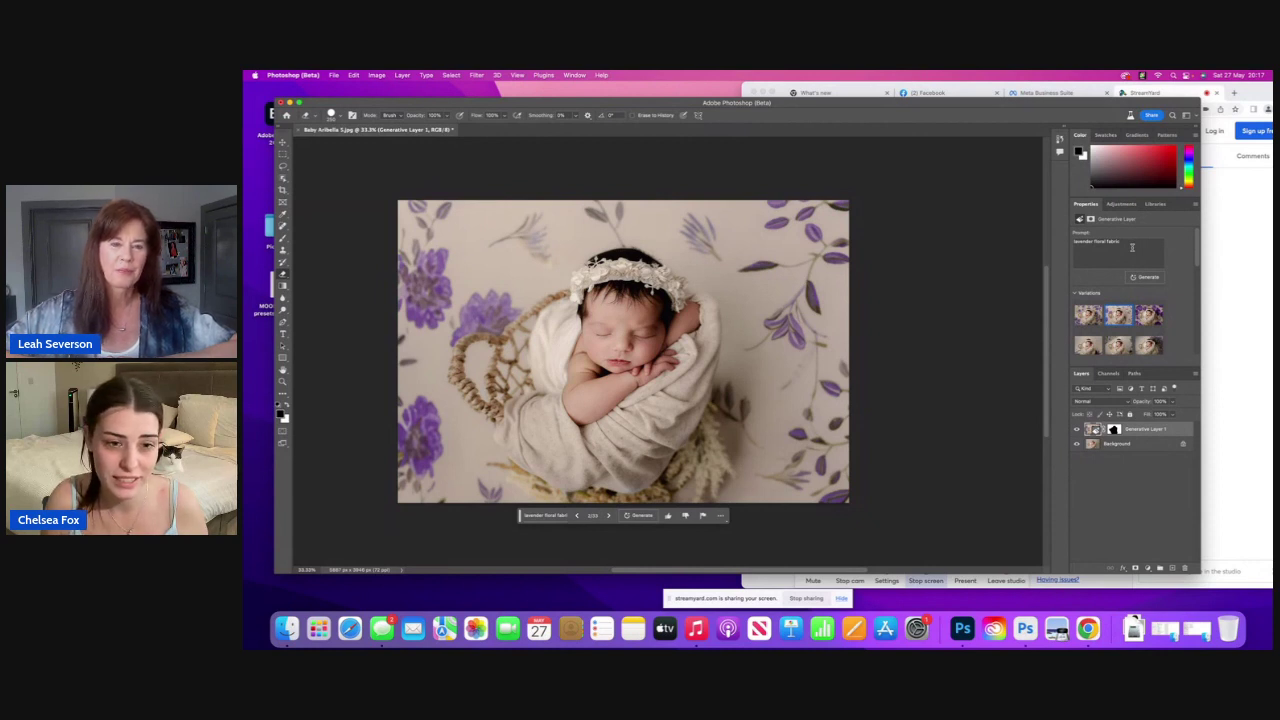
Step: Close the current photo without saving and open the recent photo of the unwrapped newborn sleeping on a pale blanket
left_click(289, 130)
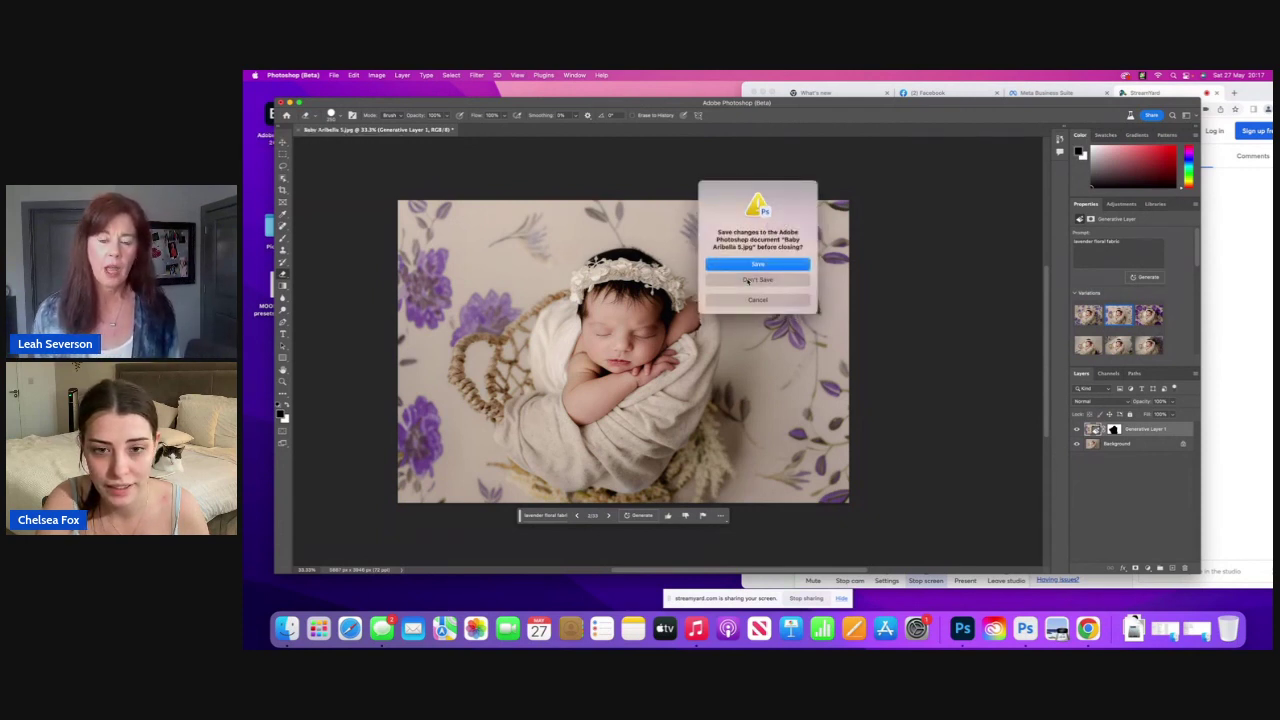
left_click(747, 281)
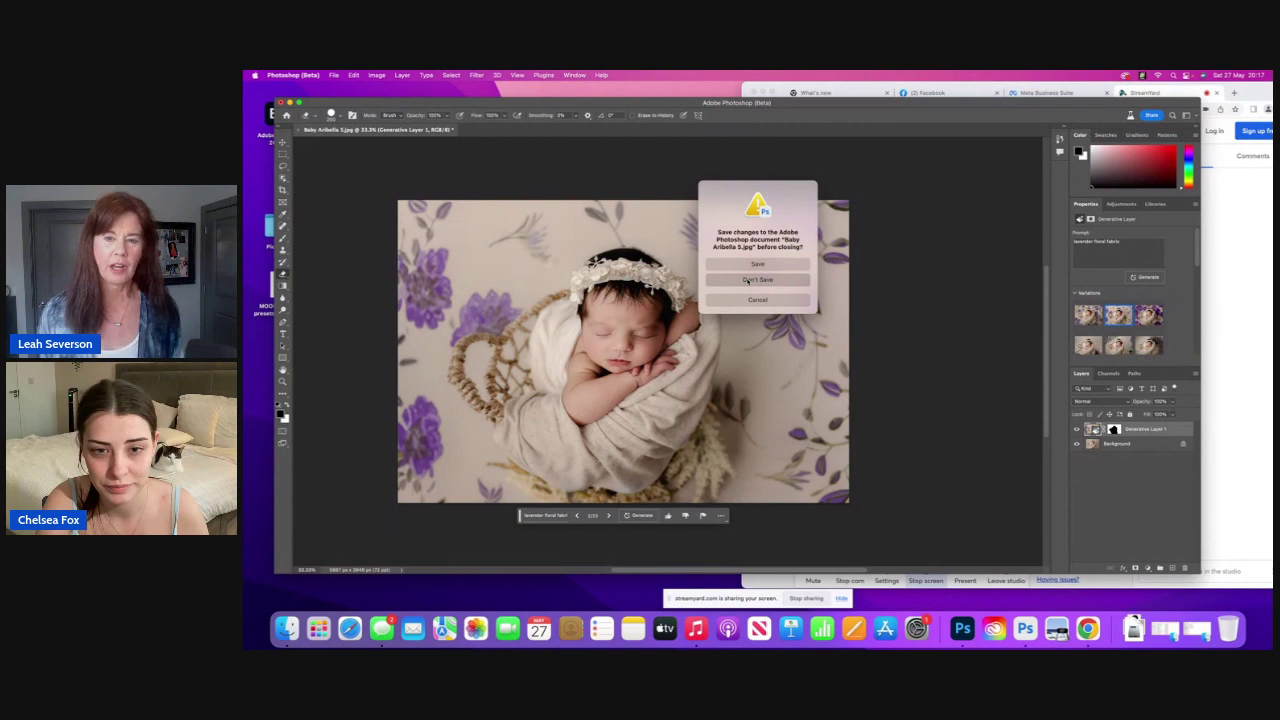
left_click(746, 281)
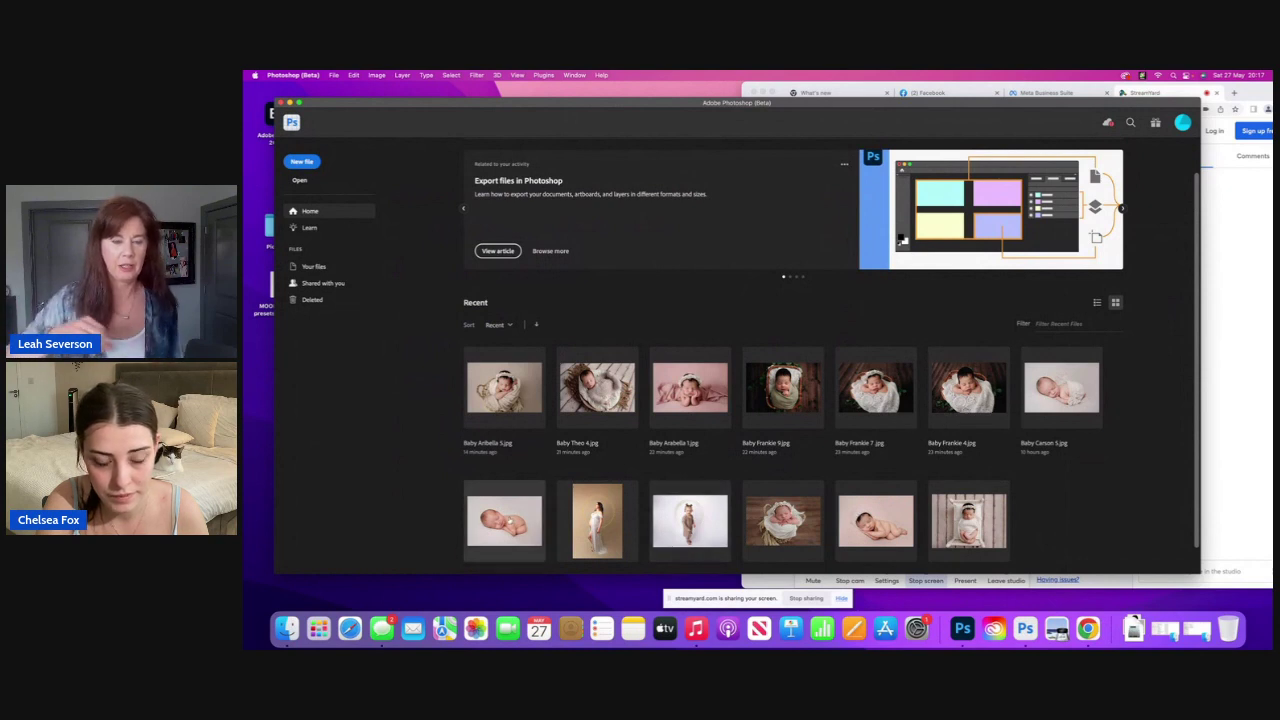
left_click(510, 521)
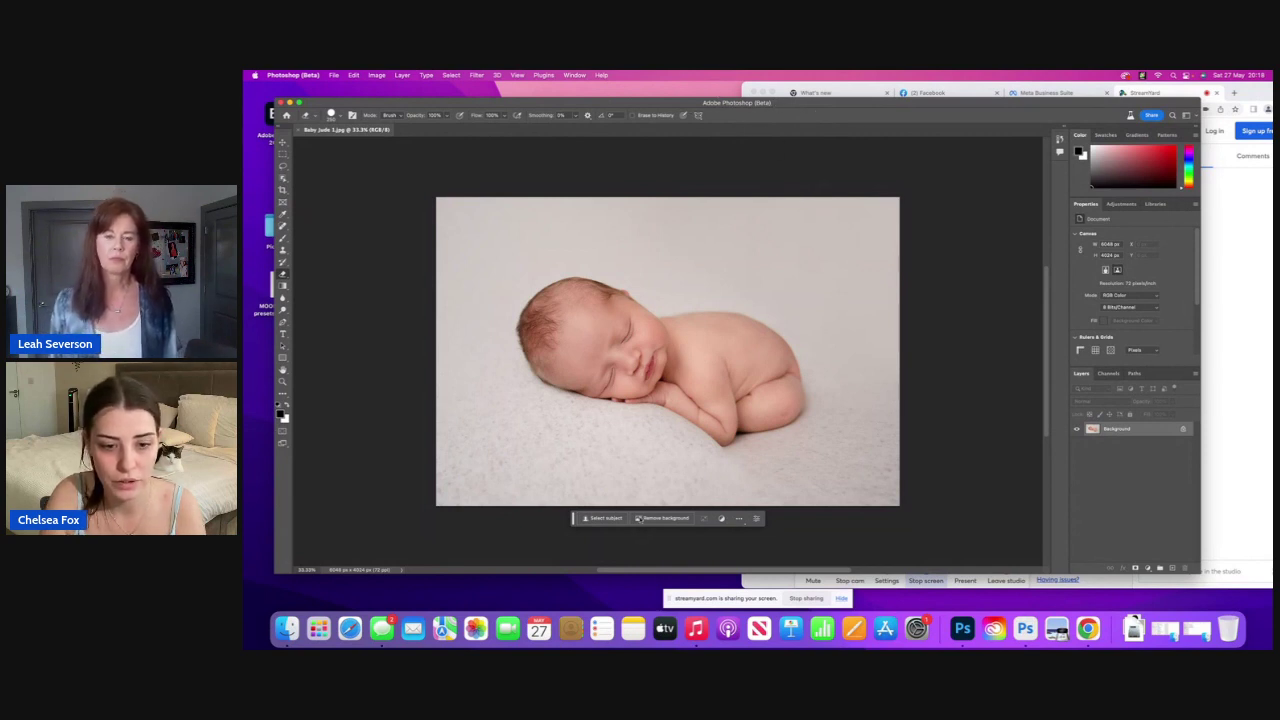
Step: Select the baby, invert the selection, and generate a background fill with the prompt "Newborn photography backdrop and prop"
left_click(606, 519)
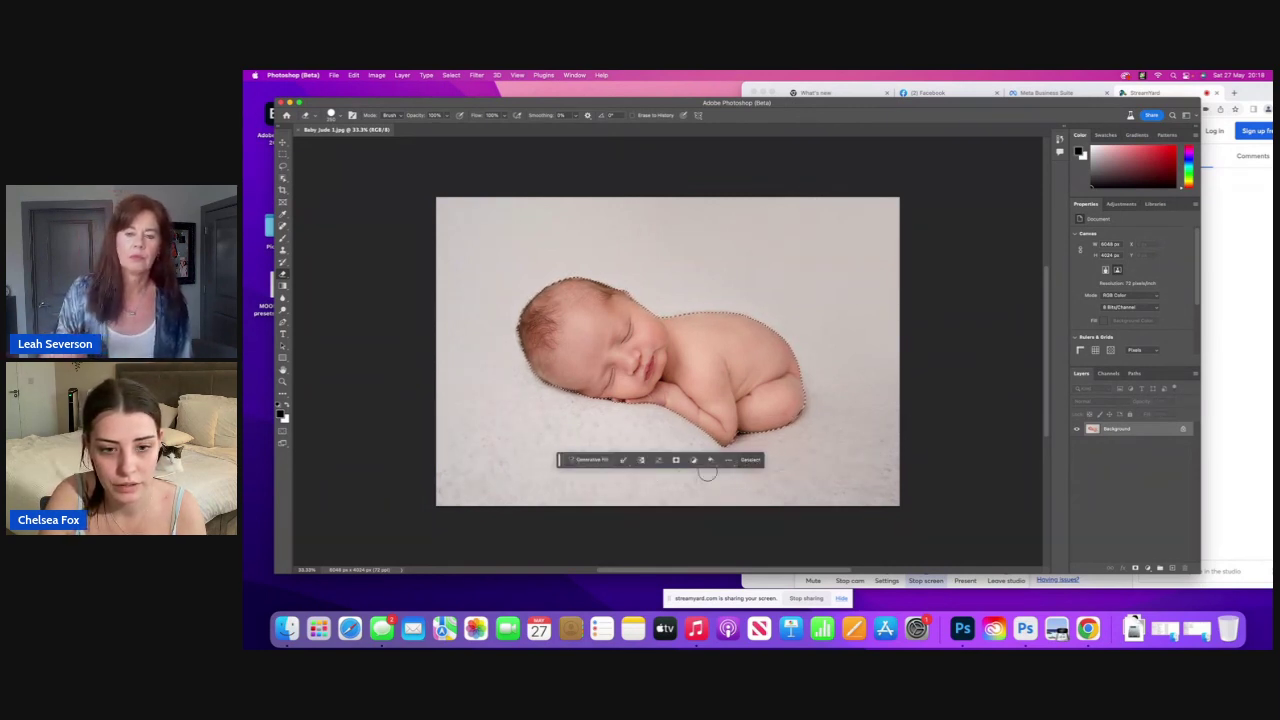
left_click(641, 461)
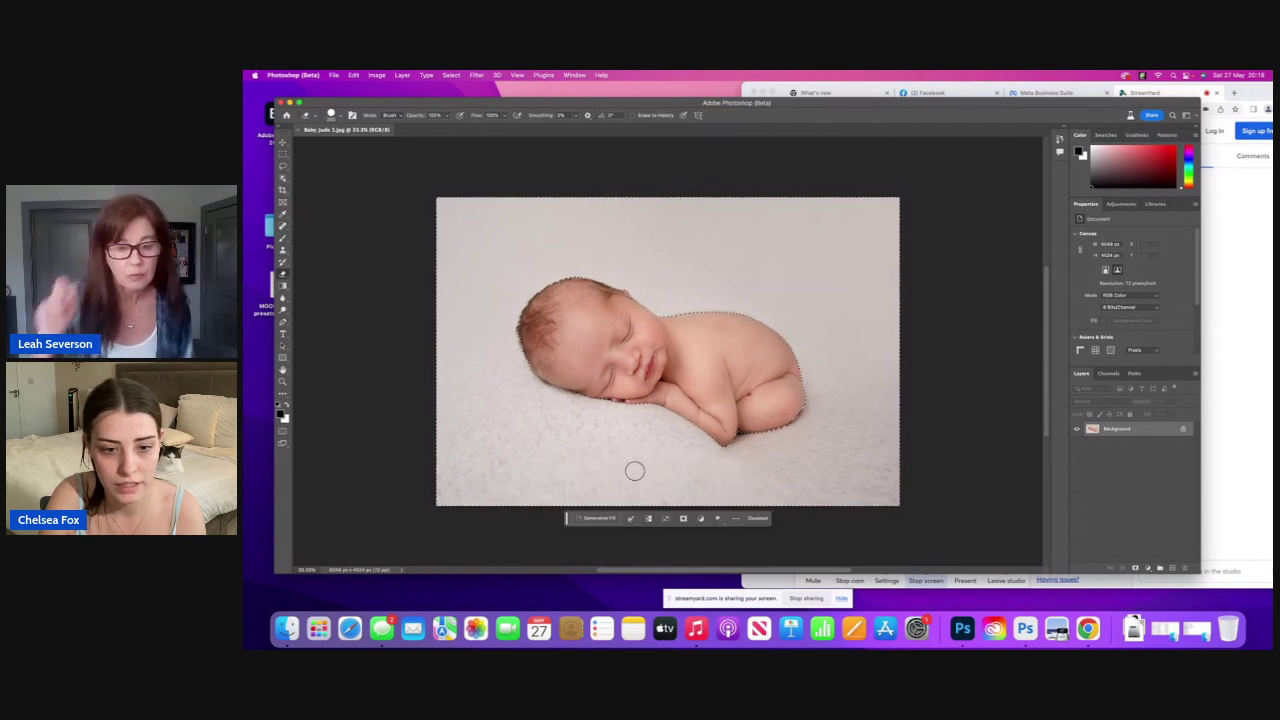
left_click(600, 518)
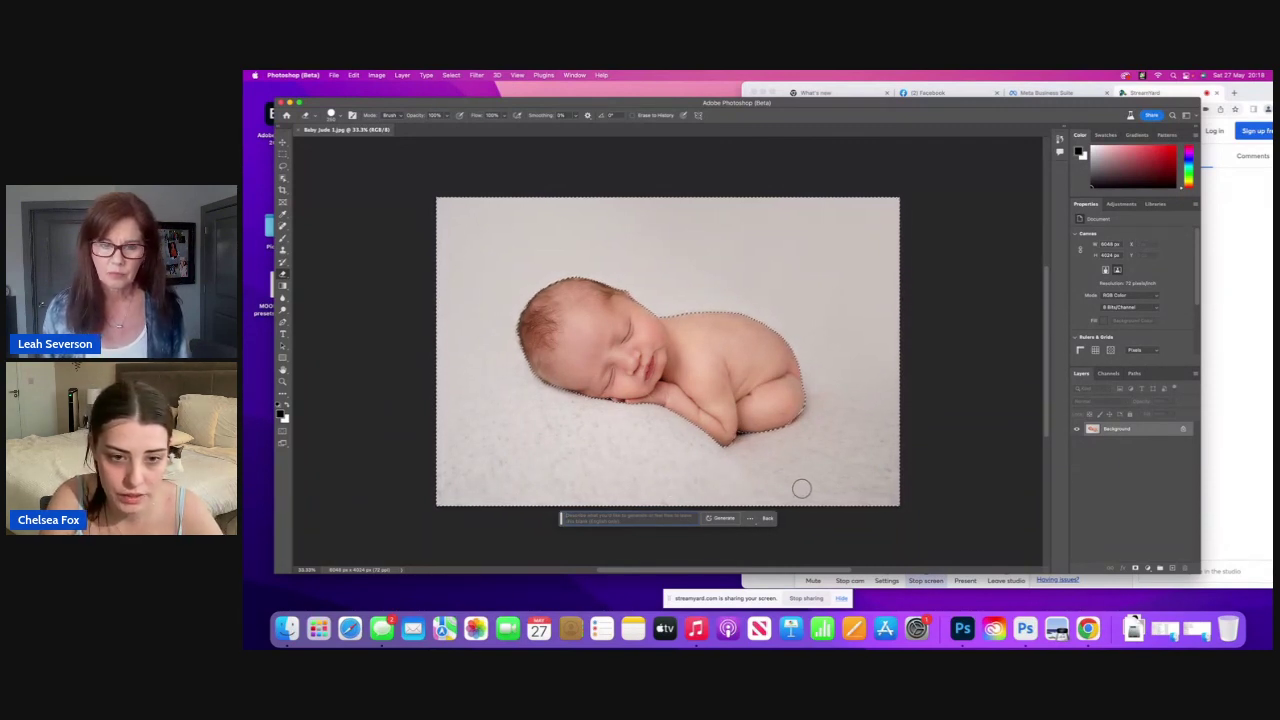
left_click(562, 518)
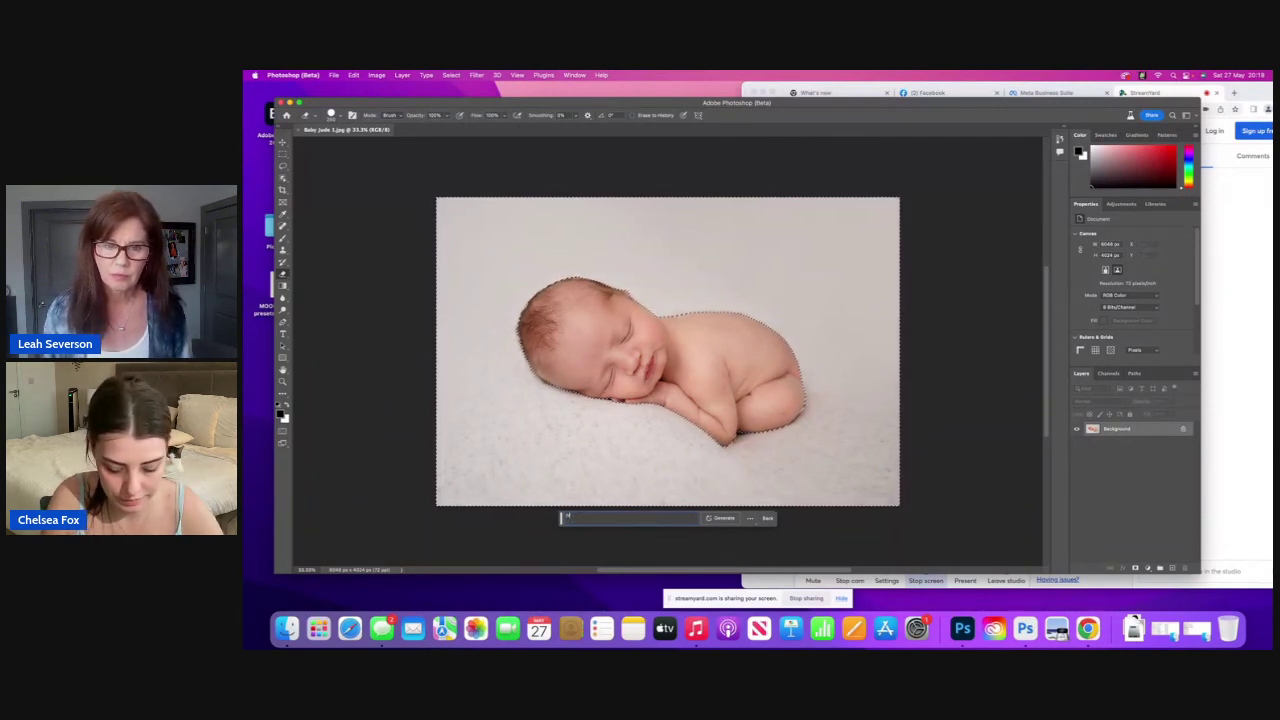
type("Newborn photography backdrop and prop")
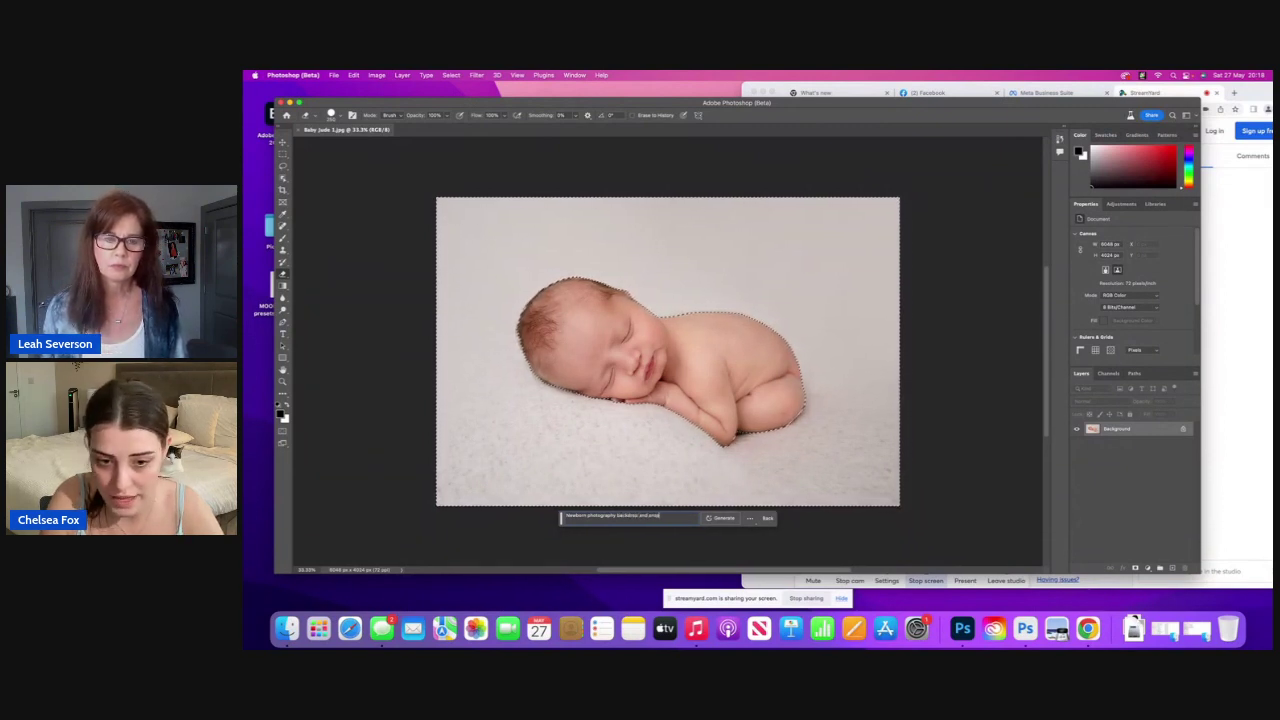
left_click(720, 518)
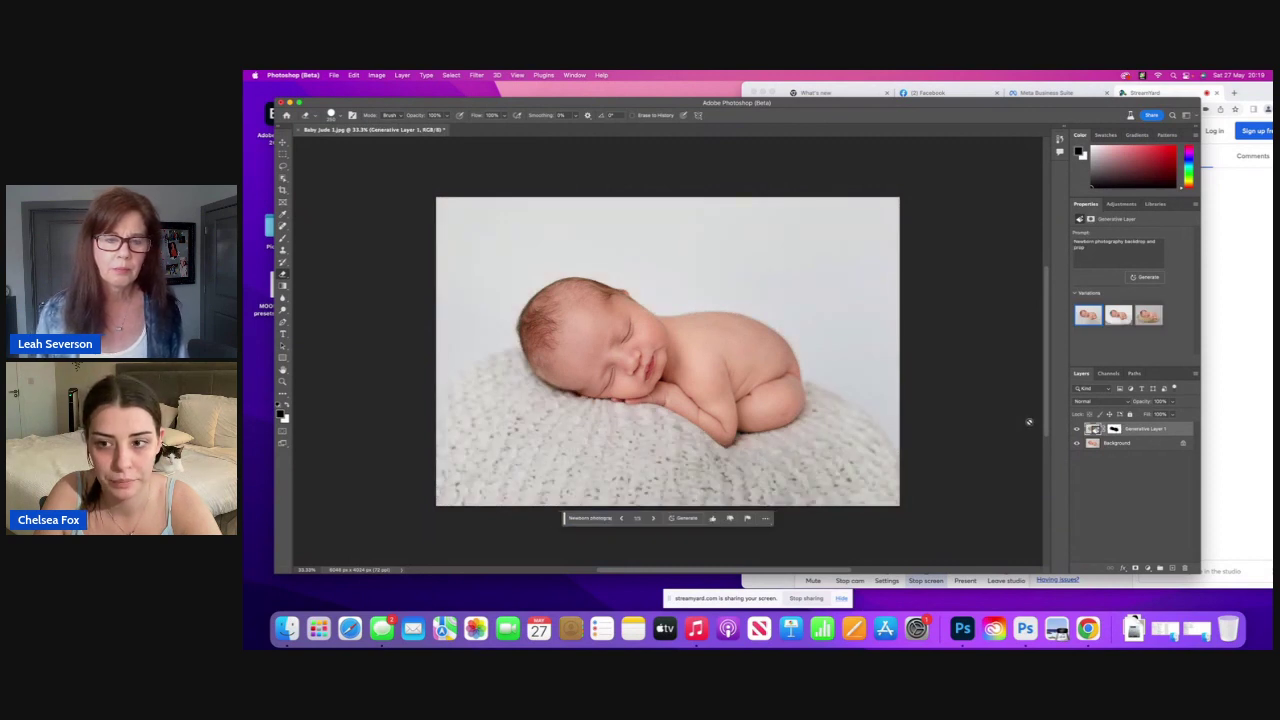
Step: Review the second and third variations and regenerate the layer with the prompt "Newborn photography backdrop and basket"
left_click(1120, 321)
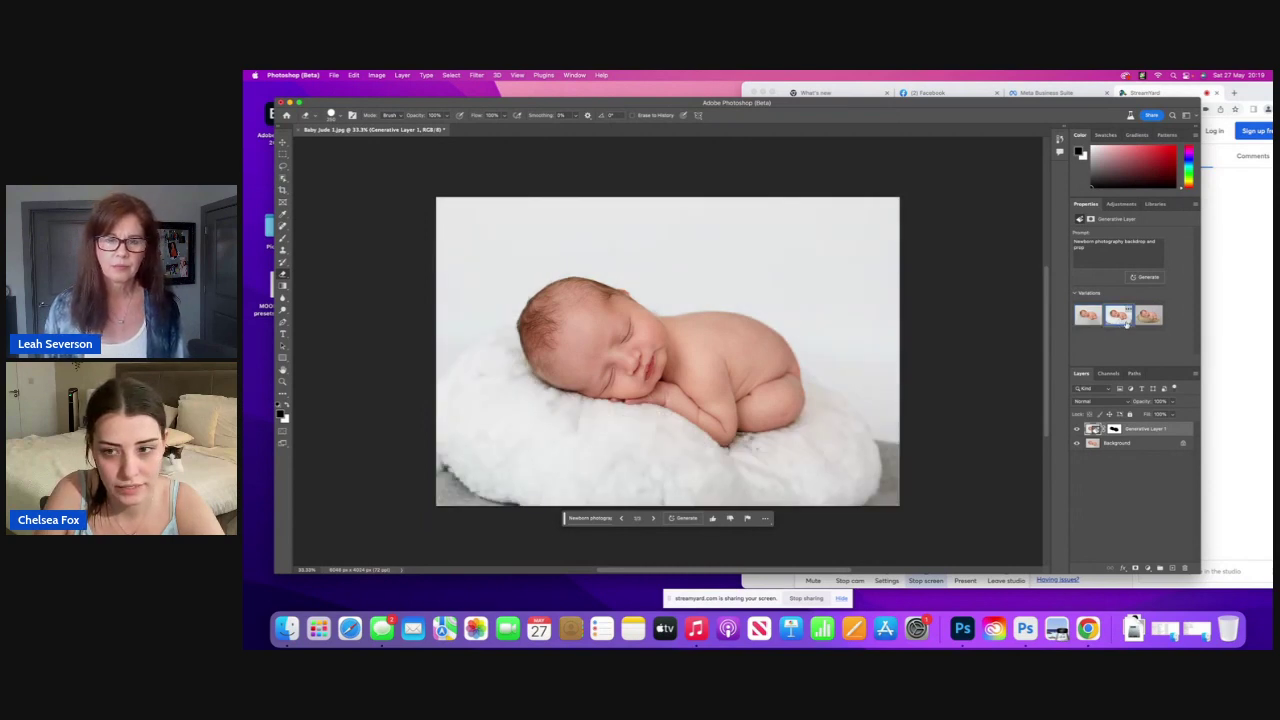
left_click(1147, 318)
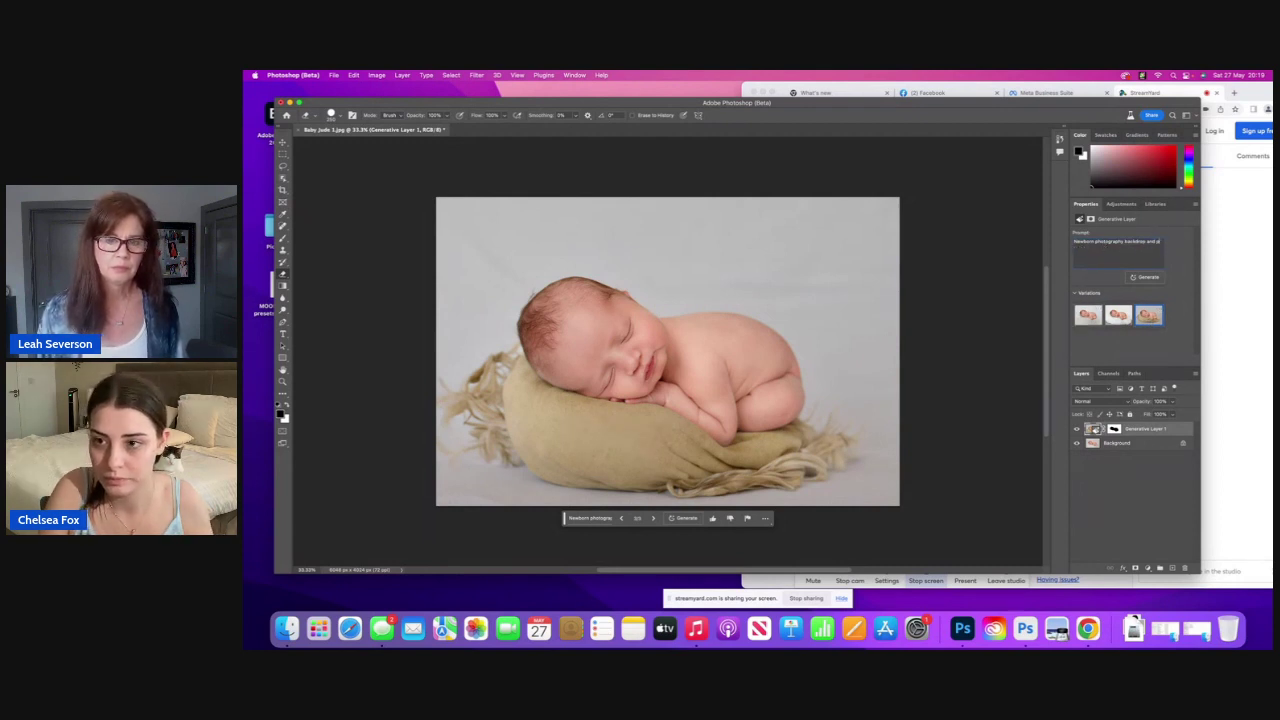
type("lanket")
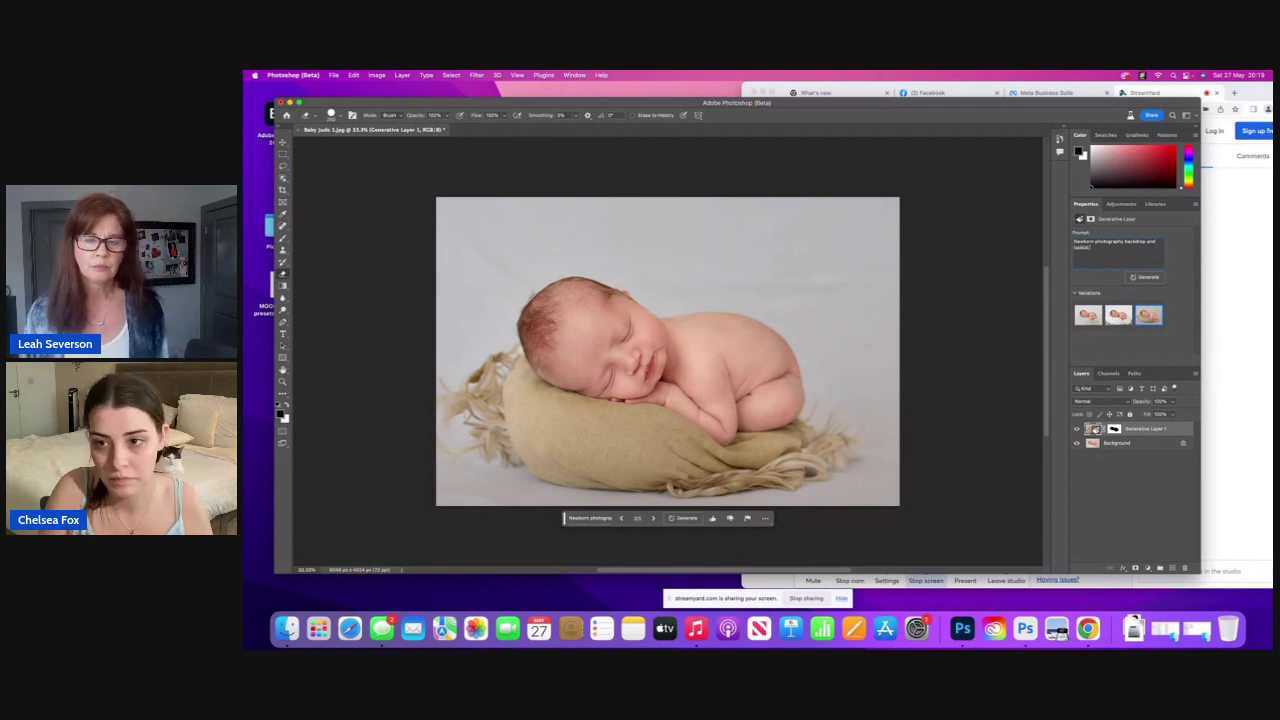
left_click(1155, 281)
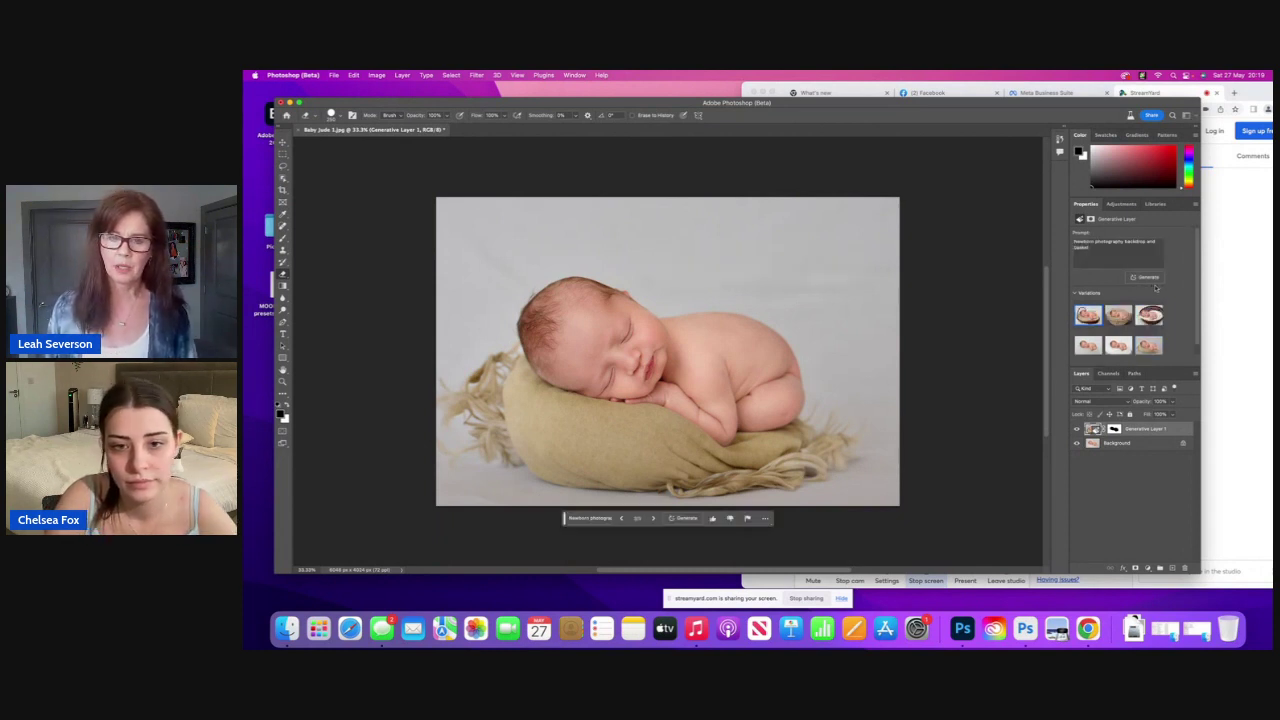
Step: Preview the second and third basket variations and generate another batch from the same basket prompt
left_click(1122, 318)
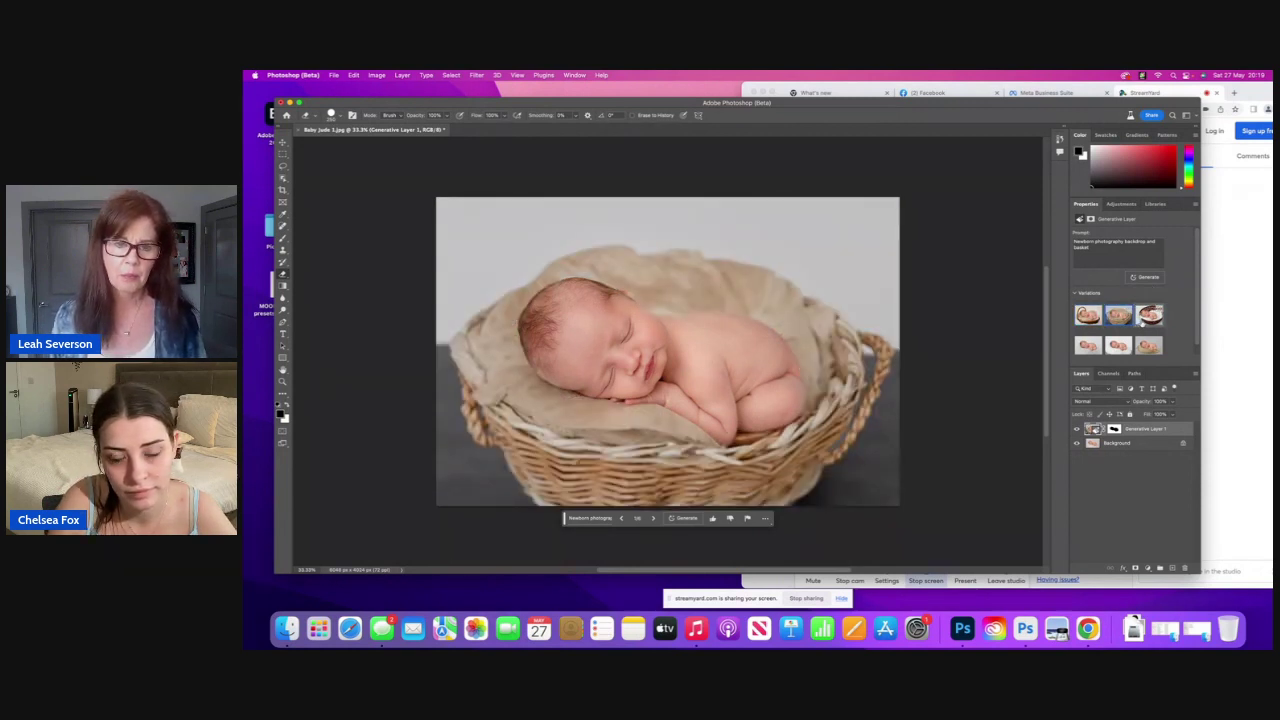
left_click(1144, 318)
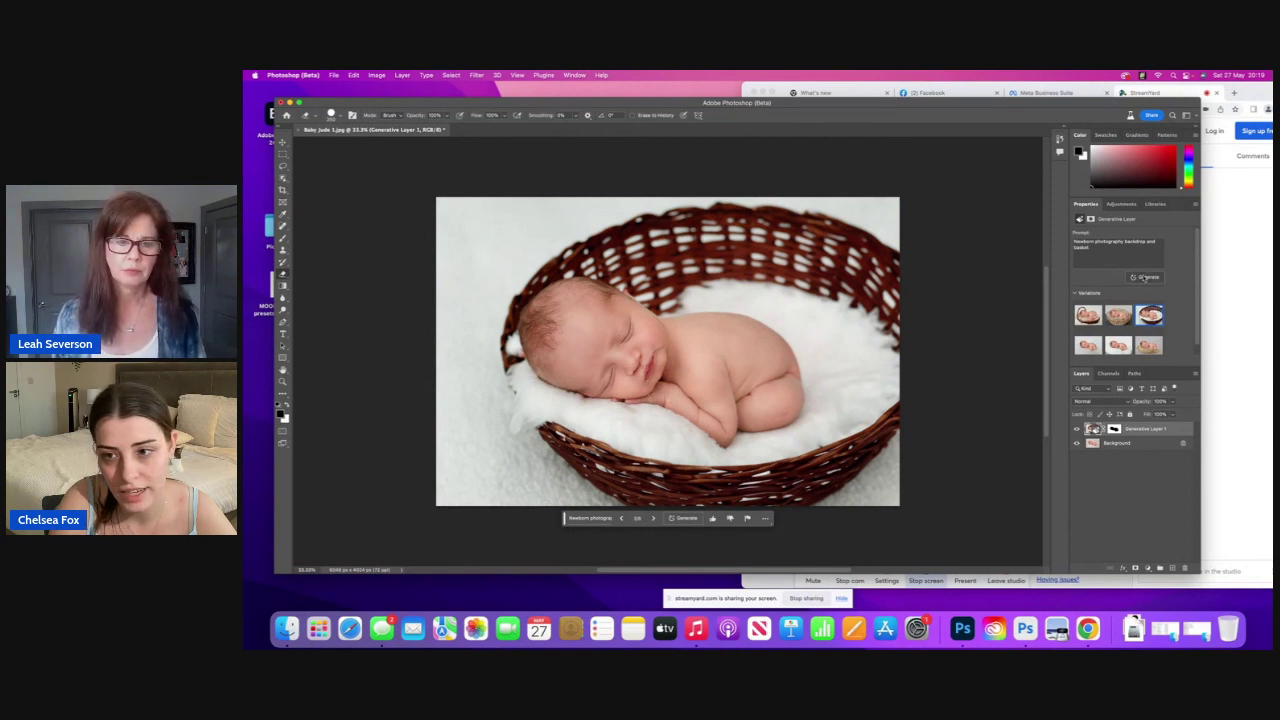
left_click(1145, 277)
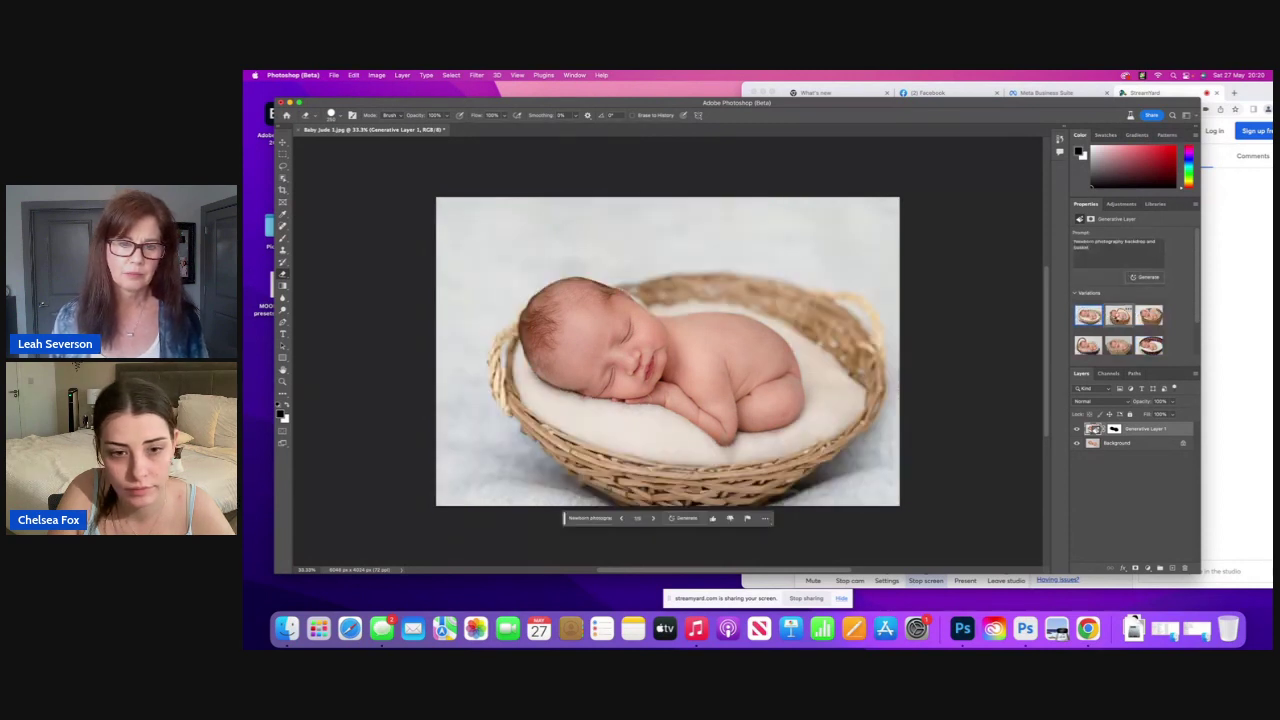
Step: Compare the new basket variations and select the earlier dark brown basket with white fur lining
left_click(1116, 318)
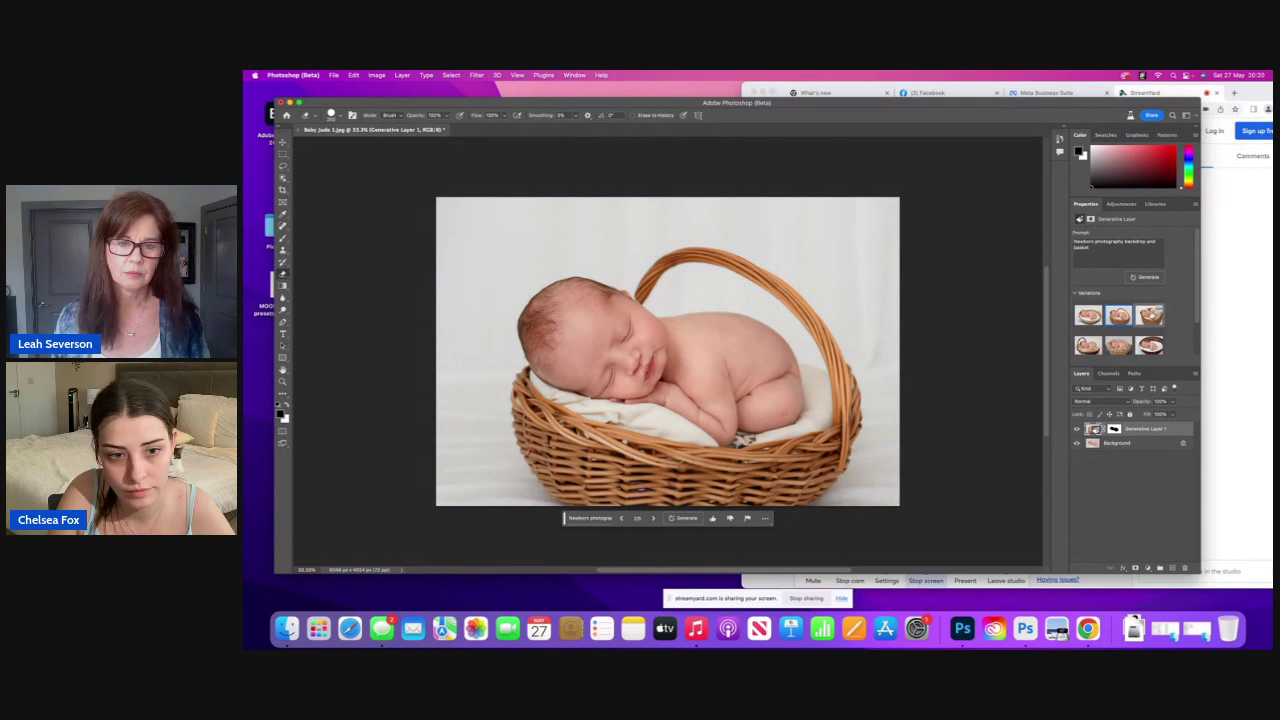
left_click(1150, 316)
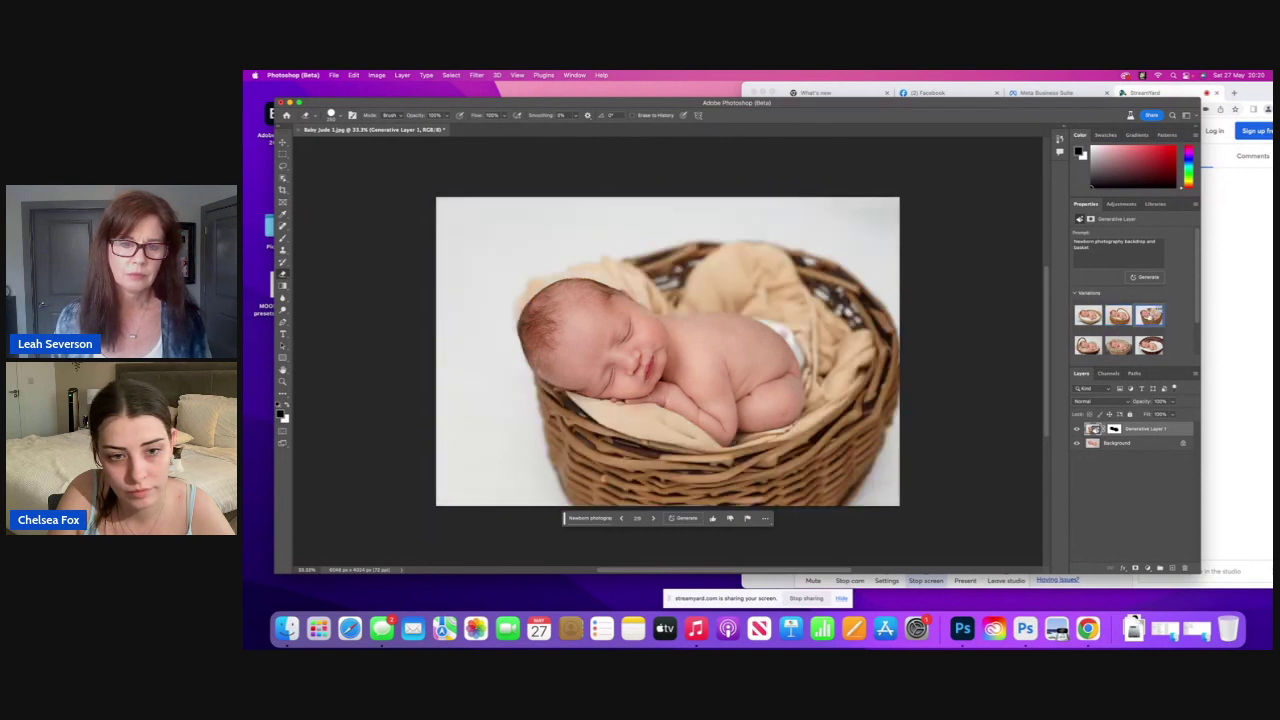
left_click(1119, 316)
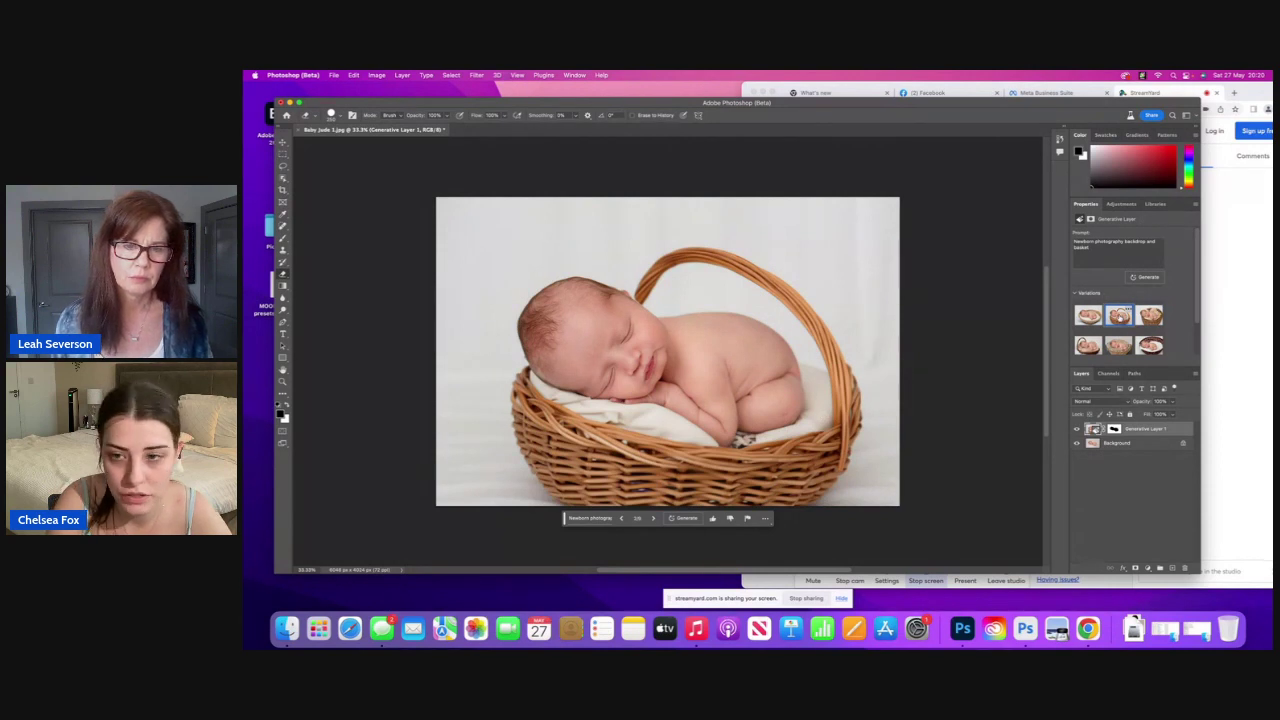
left_click(1088, 316)
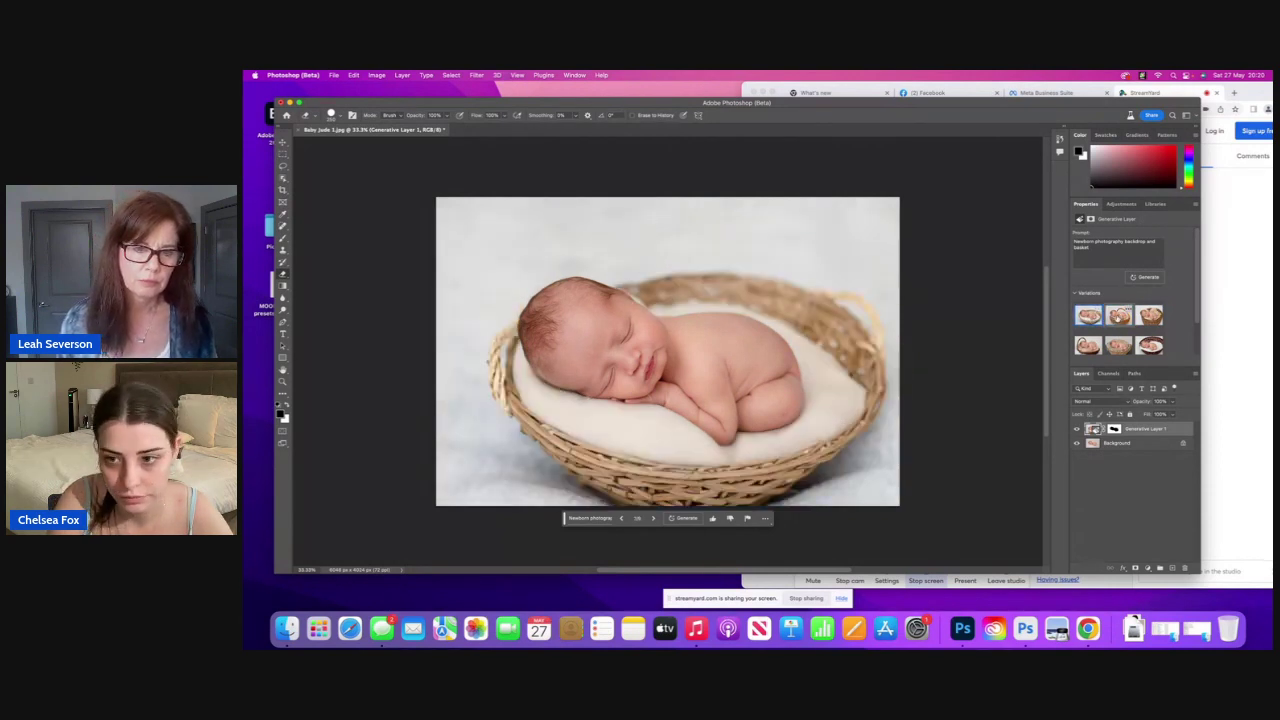
left_click(1118, 316)
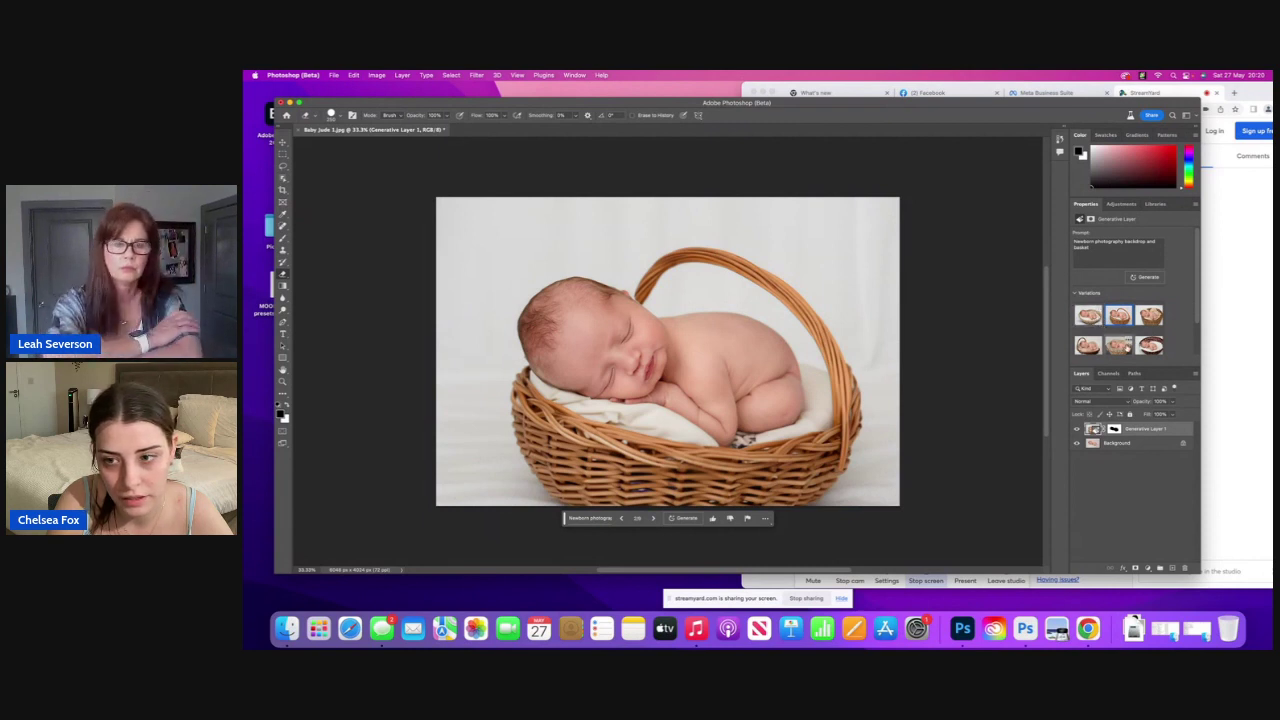
left_click(1150, 345)
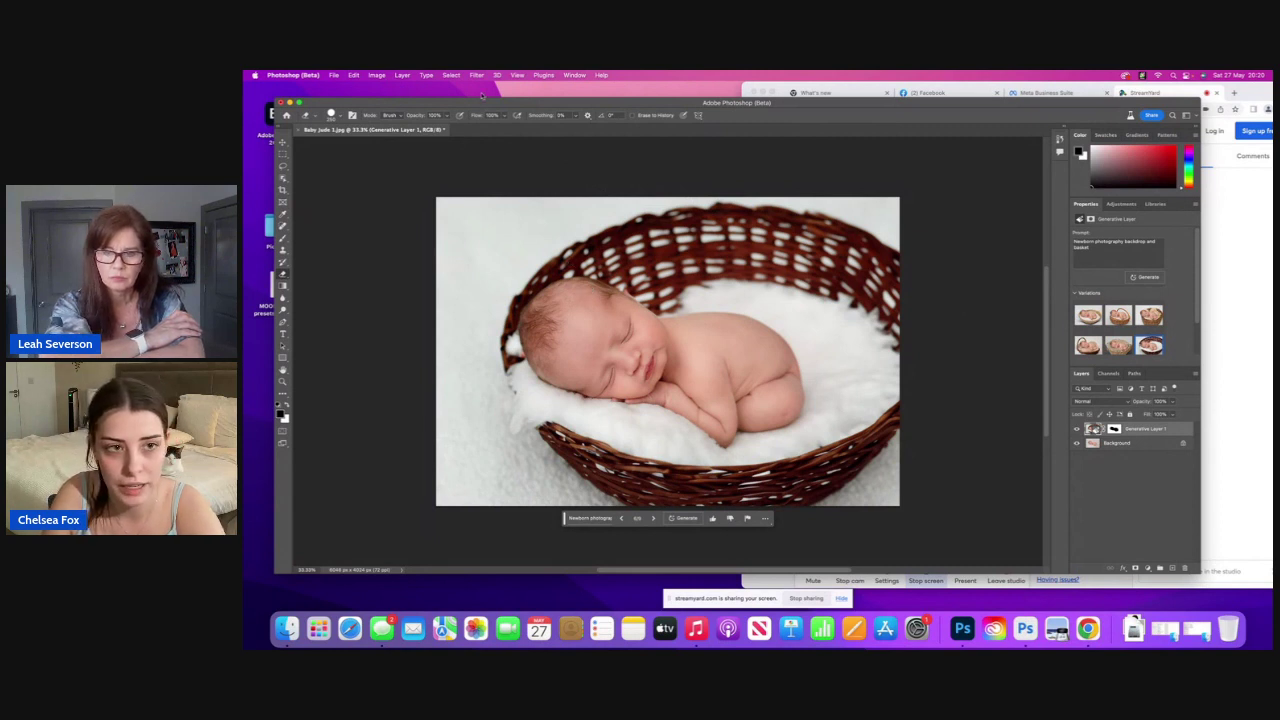
Step: Flatten the image into one layer and open the Liquify filter on it
left_click(402, 75)
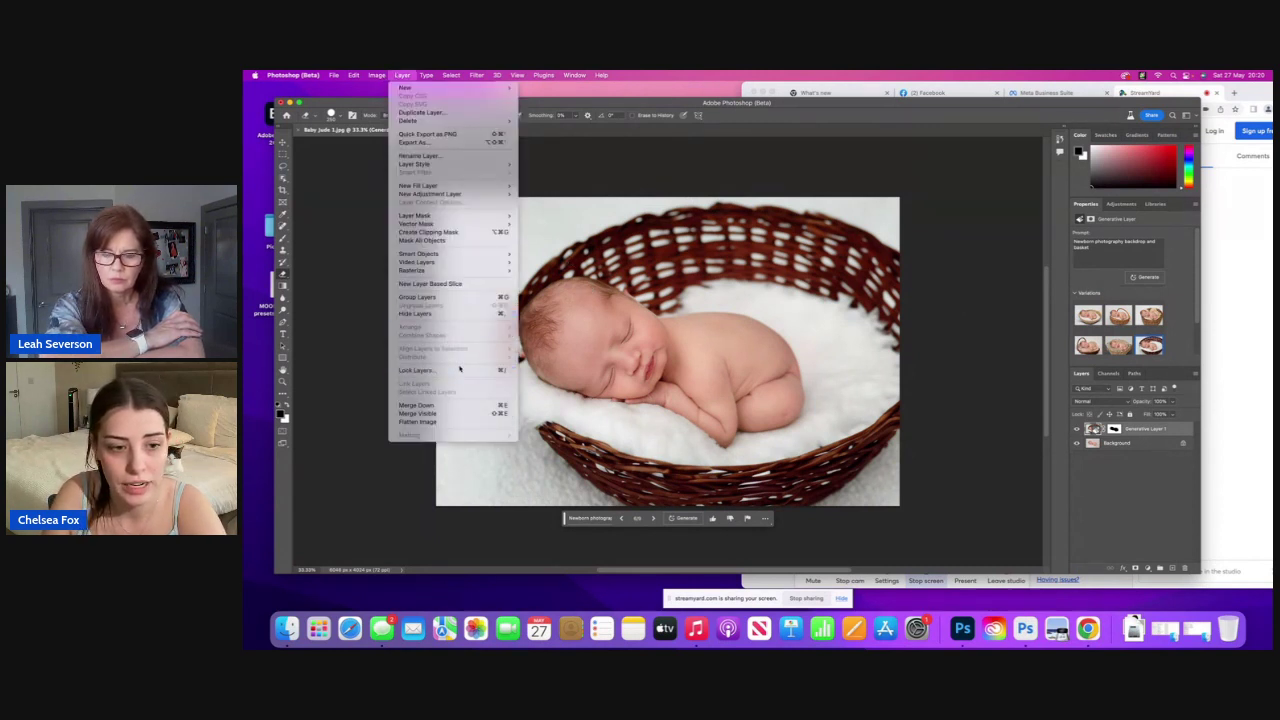
left_click(467, 422)
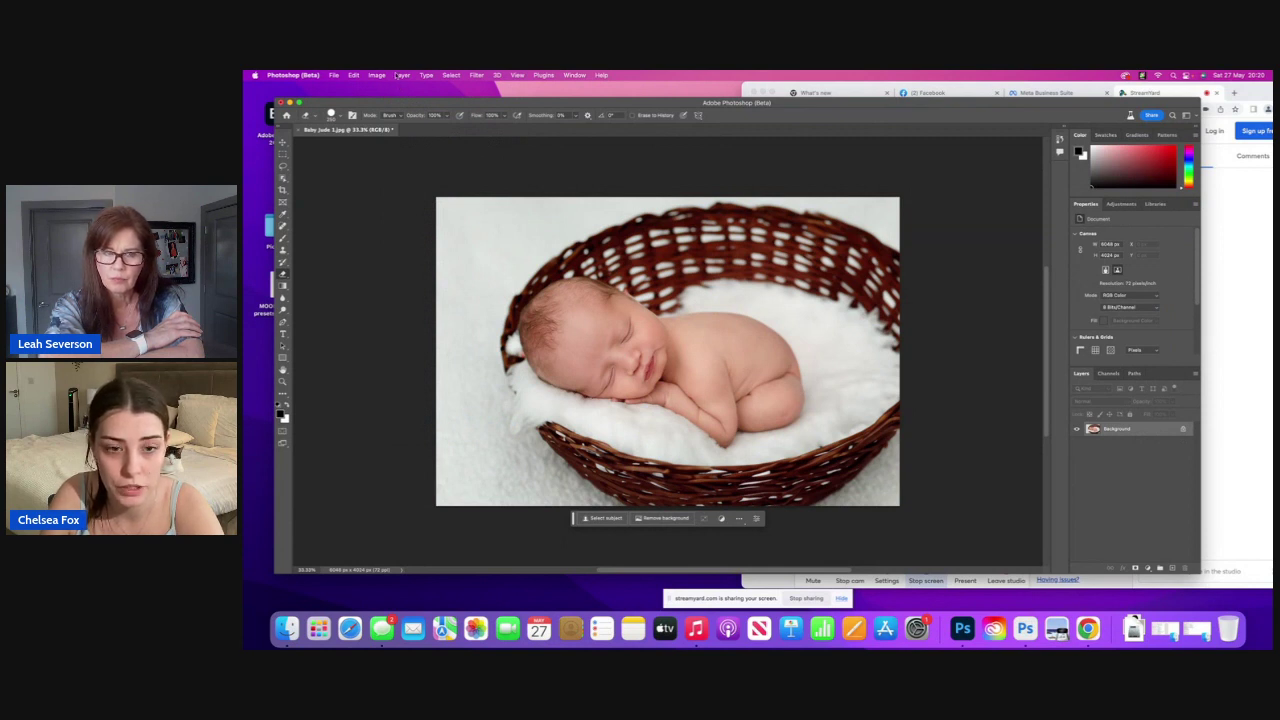
left_click(402, 75)
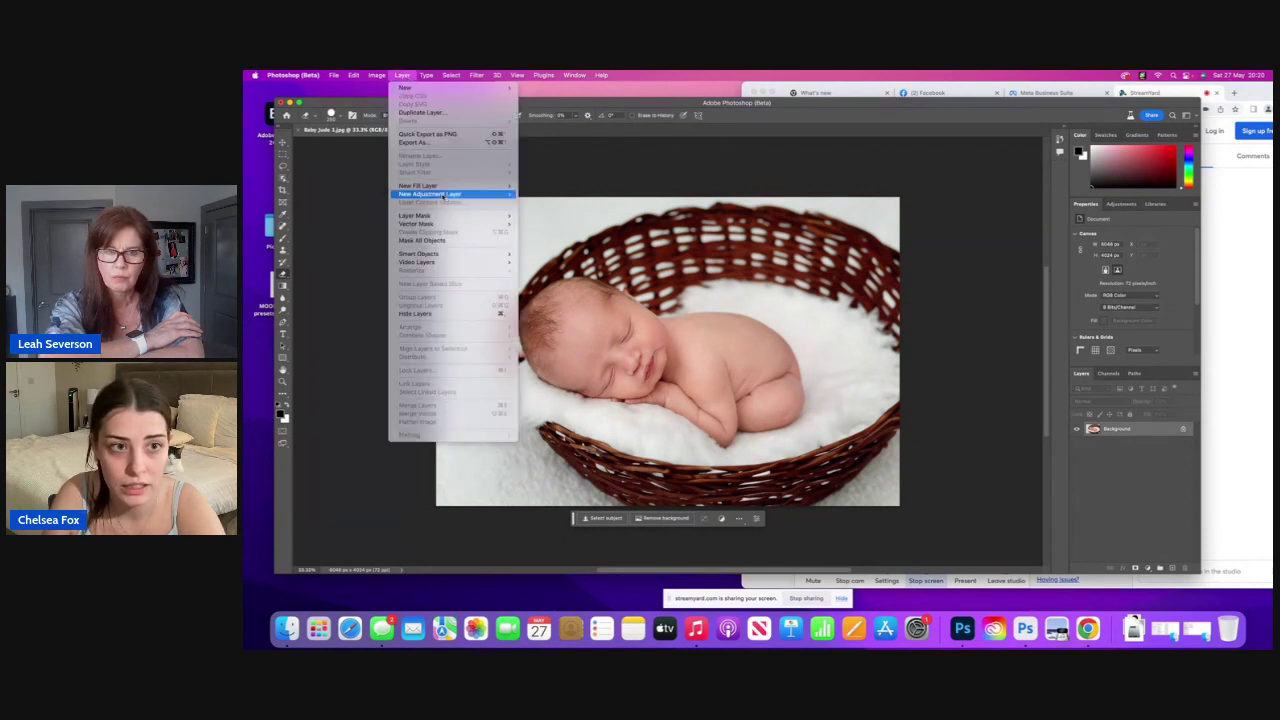
mouse_move(426, 75)
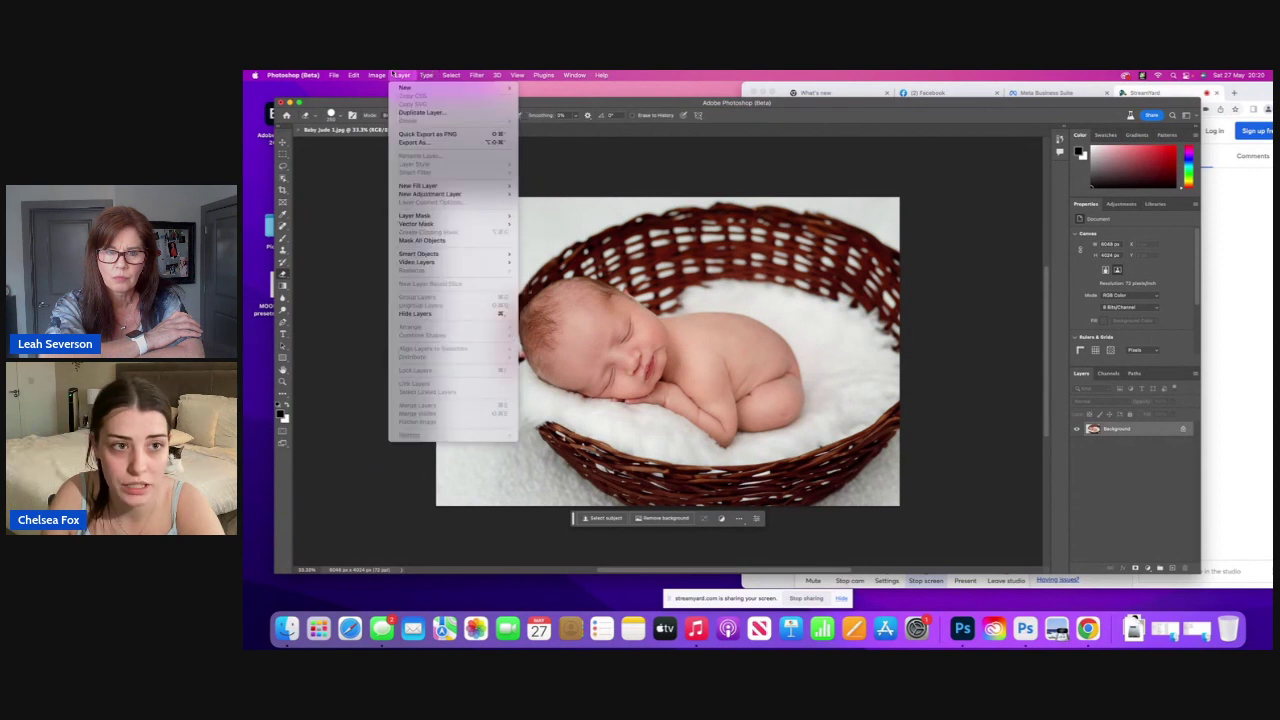
mouse_move(377, 76)
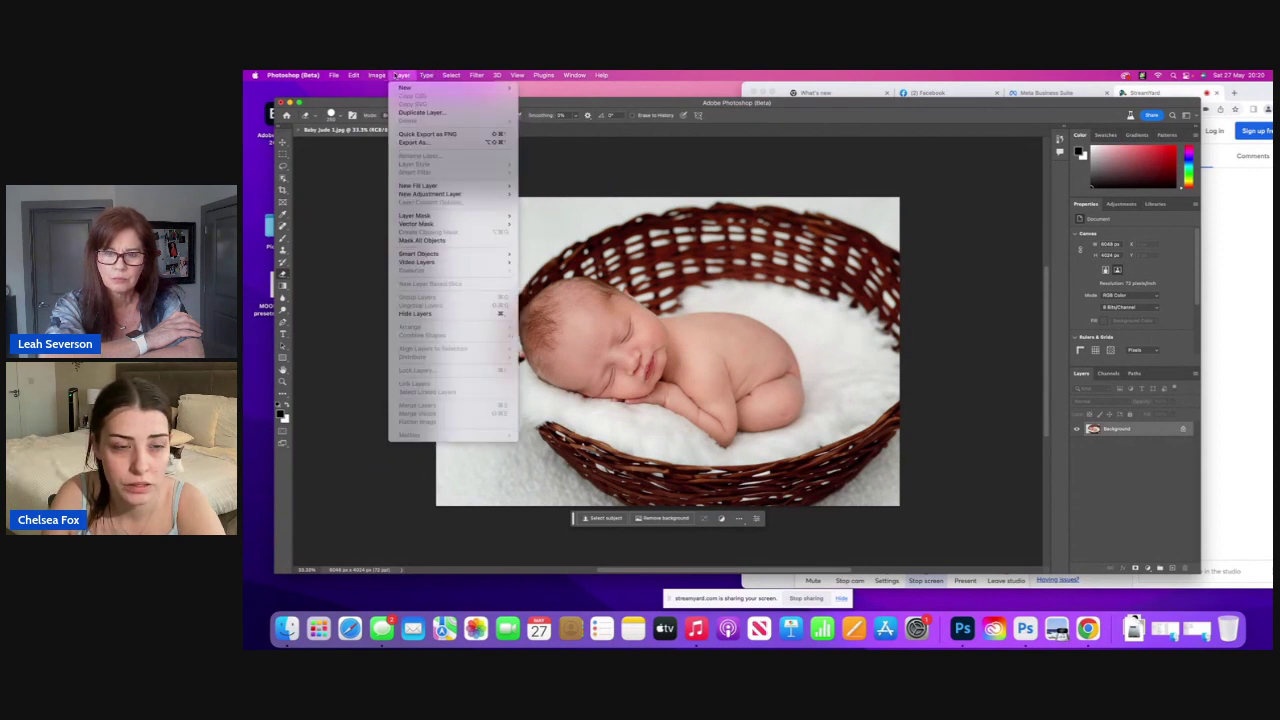
mouse_move(472, 76)
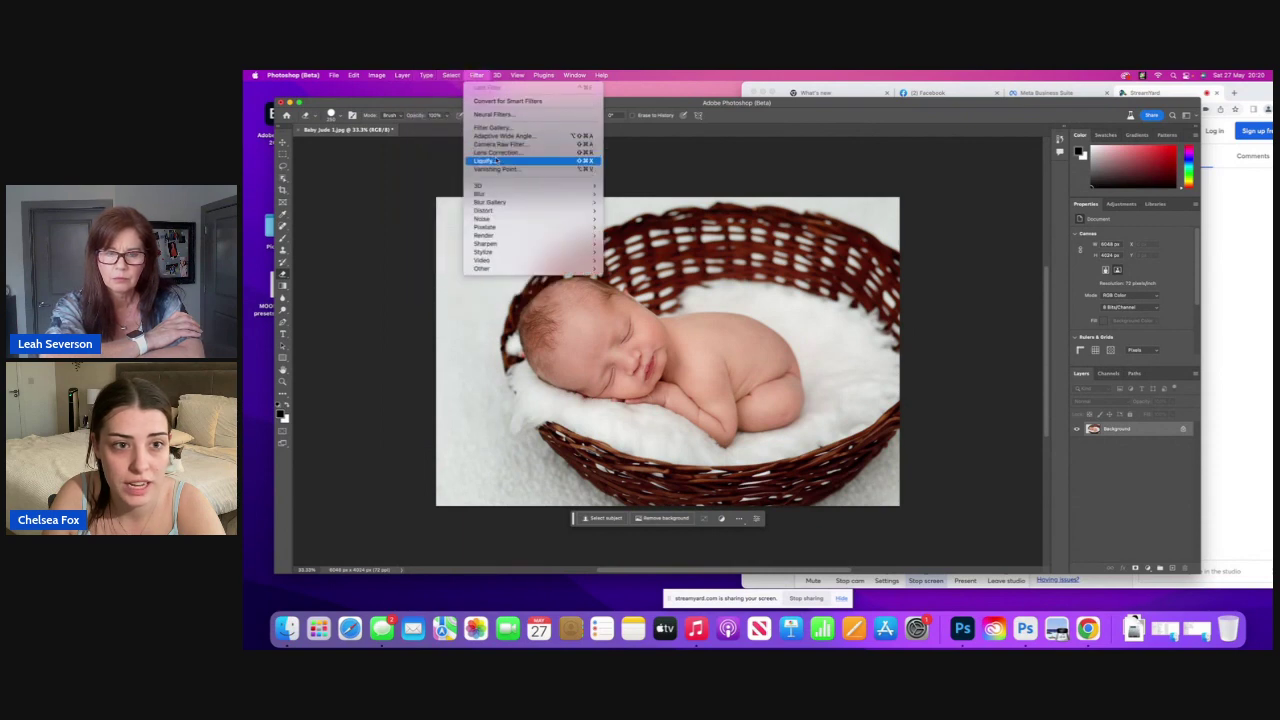
key("Escape")
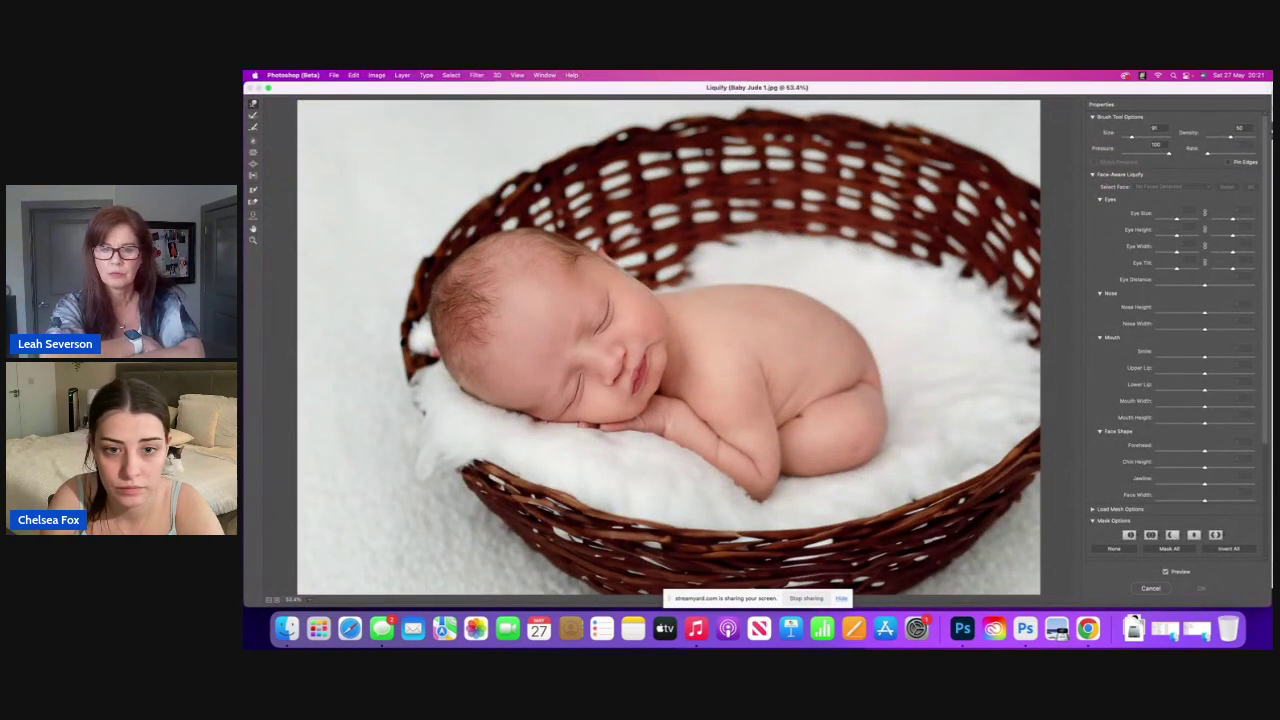
Step: Enlarge the Liquify brush, push the back edge of the baby's head slightly inward, and apply the filter
left_click_drag(1131, 136, 1137, 136)
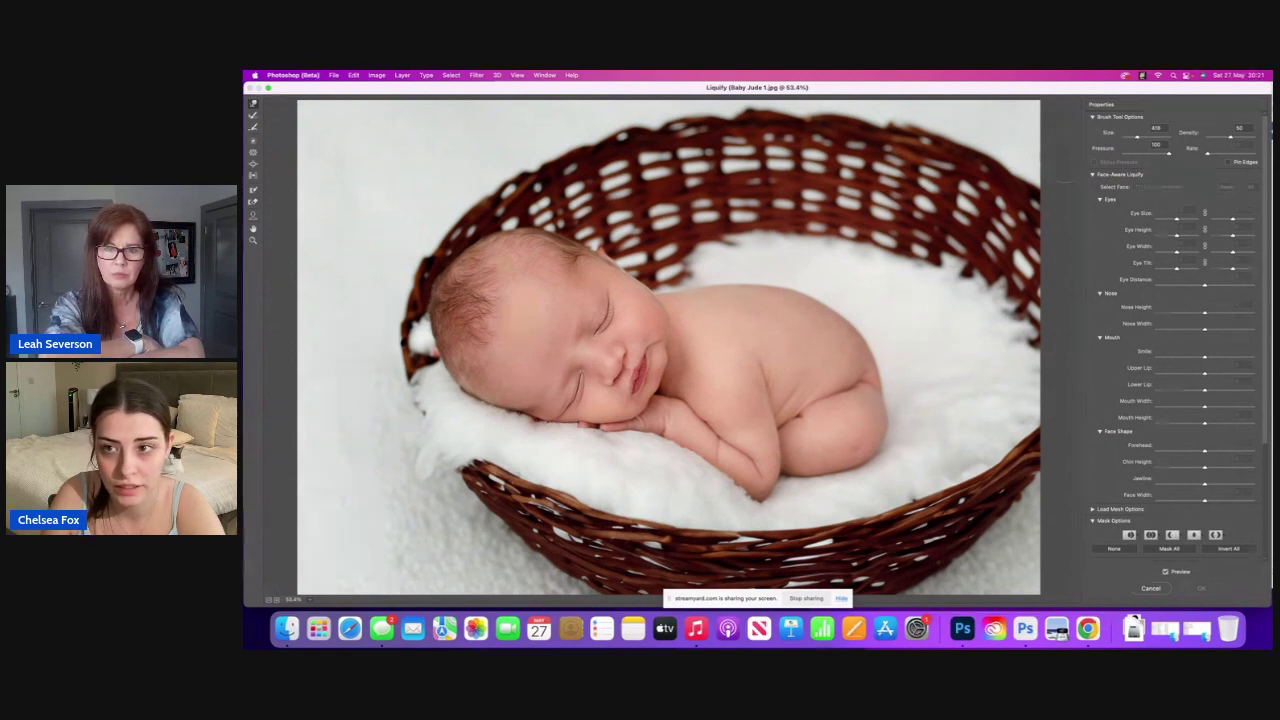
left_click_drag(1137, 140, 1141, 137)
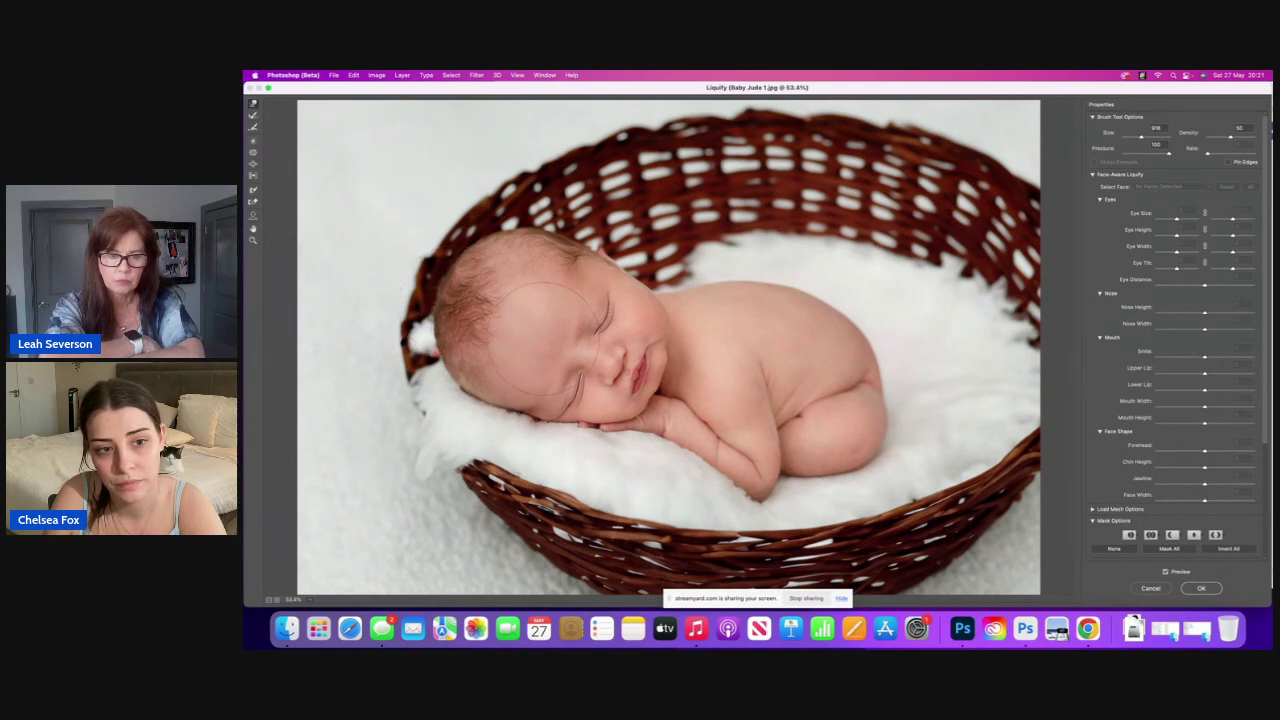
left_click(1197, 588)
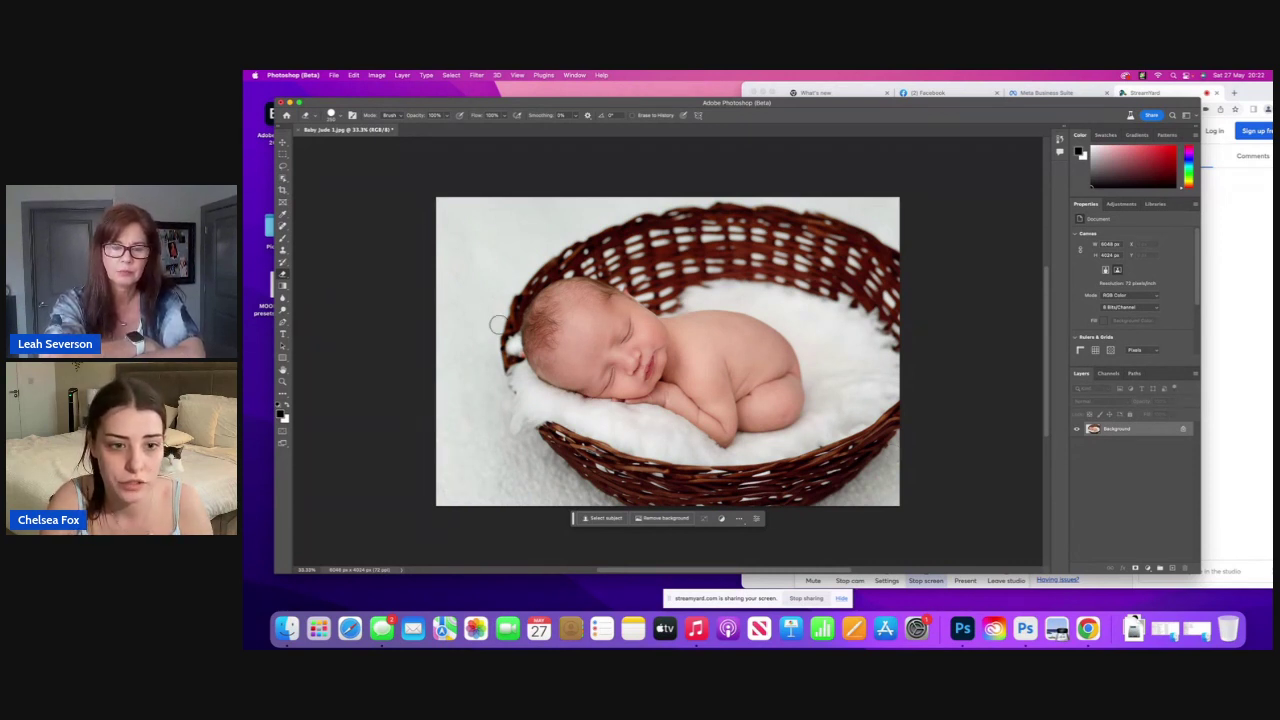
Step: Undo and redo the Liquify edit to compare the baby's head shape before and after
left_click(348, 77)
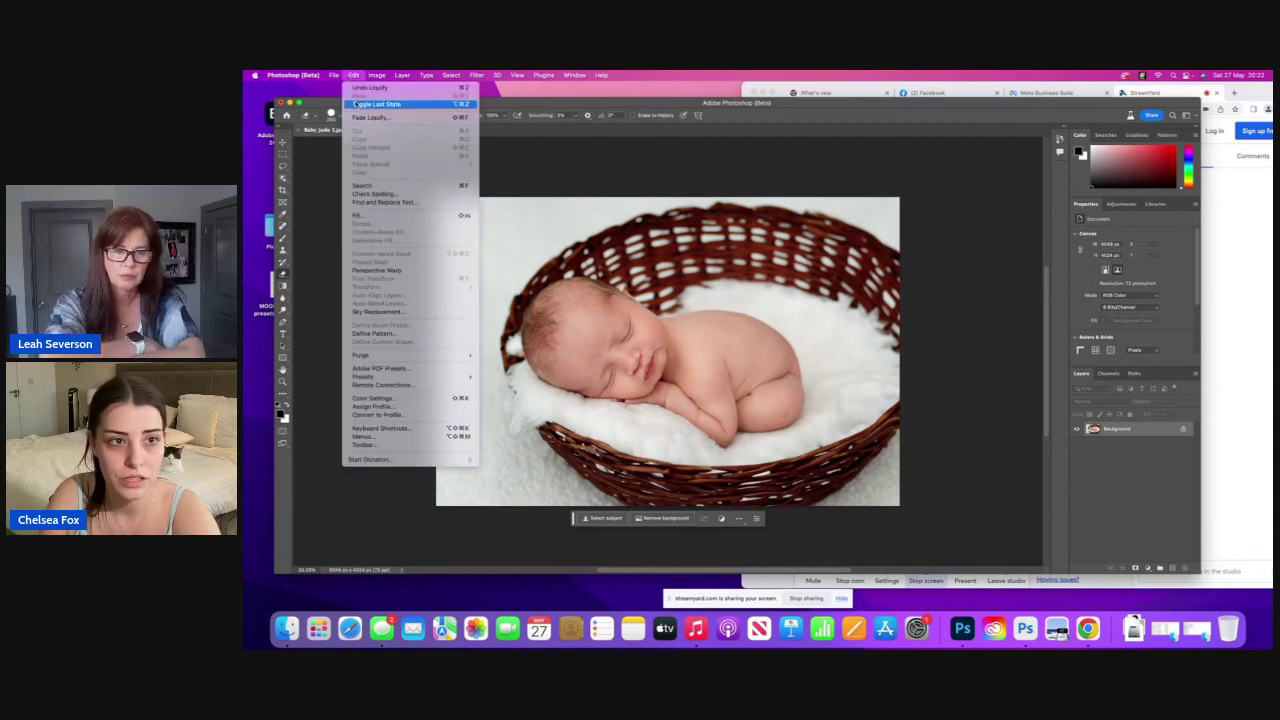
left_click(380, 89)
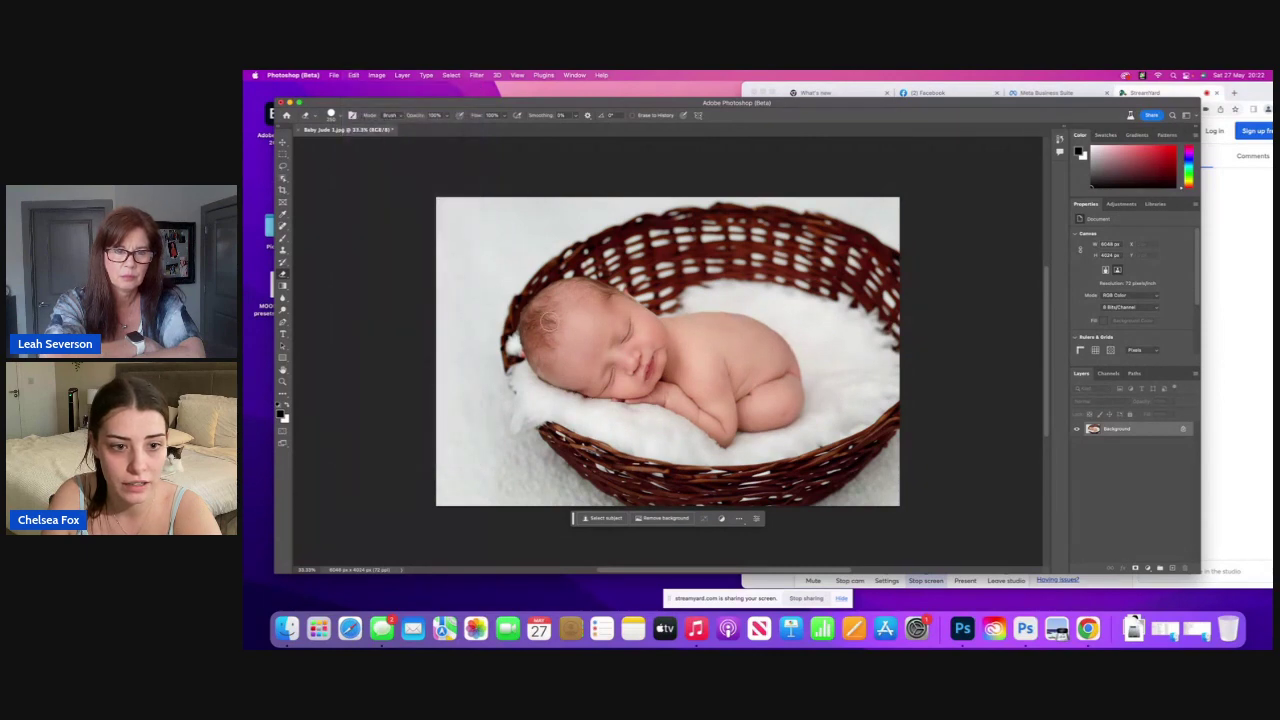
left_click(357, 77)
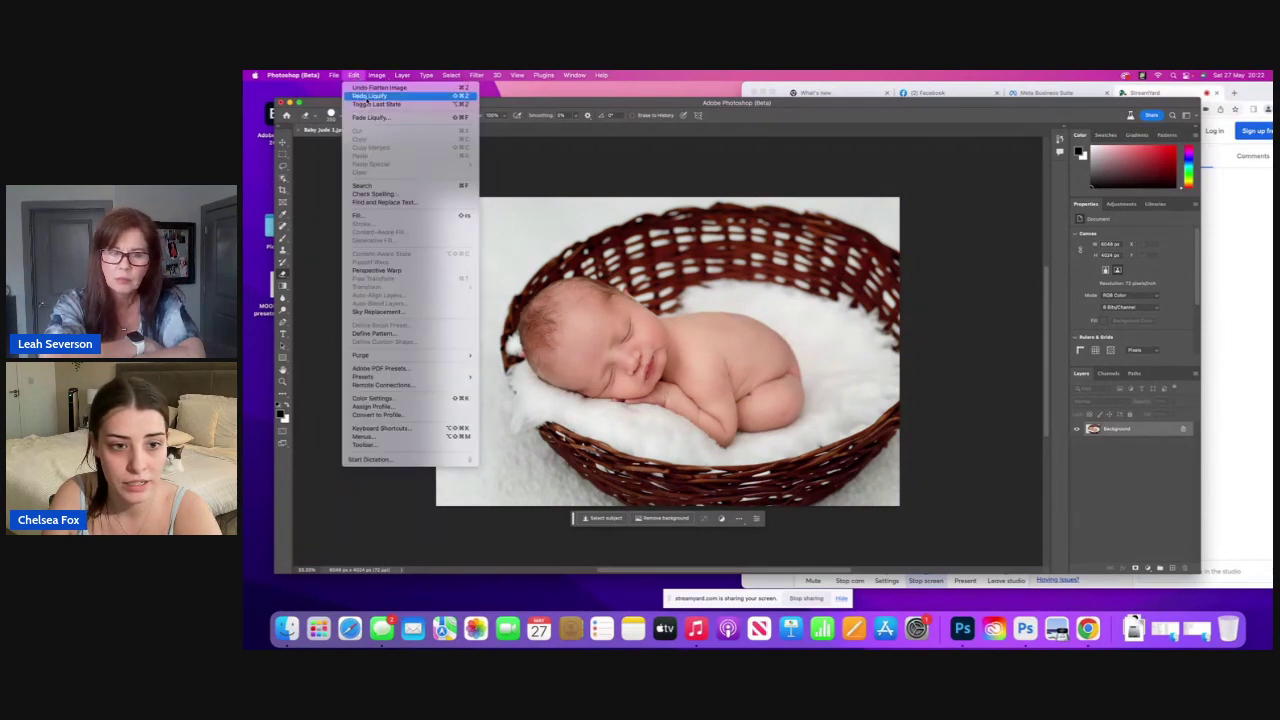
left_click(367, 96)
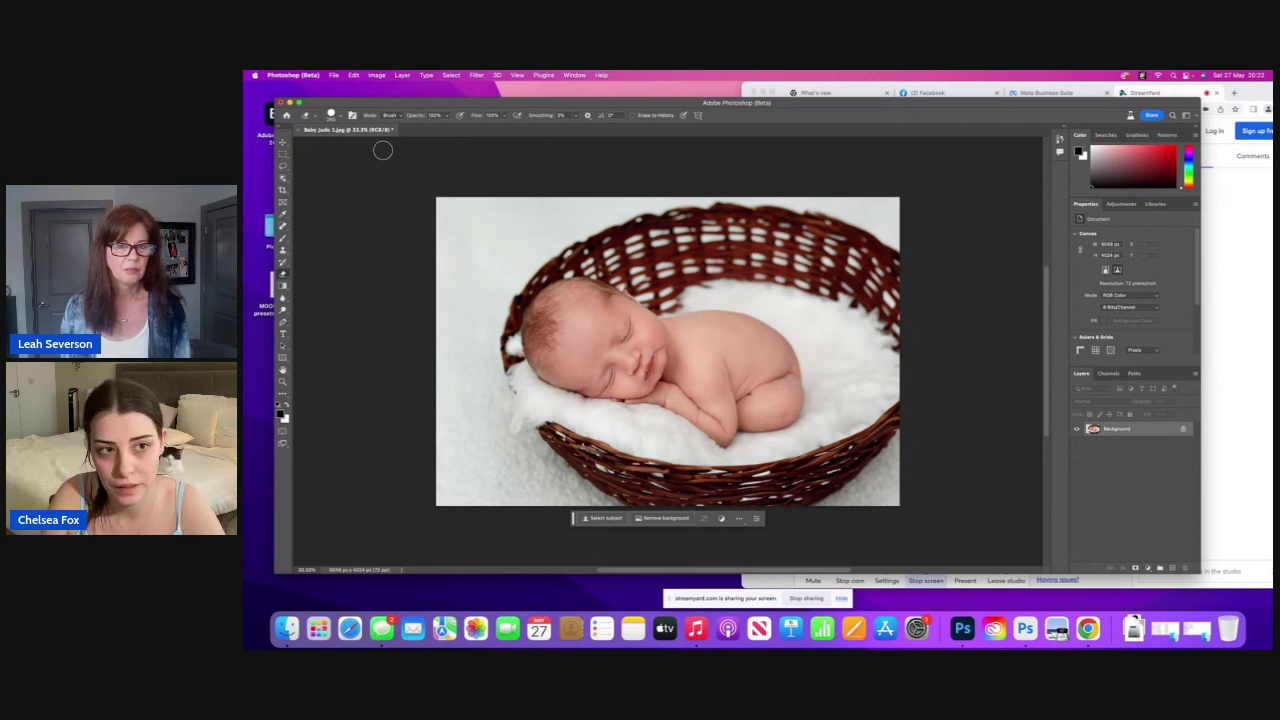
Step: Undo the Liquify edit and the flattening, and switch to the light wicker basket variation with the cream cushion
left_click(353, 75)
left_click(353, 75)
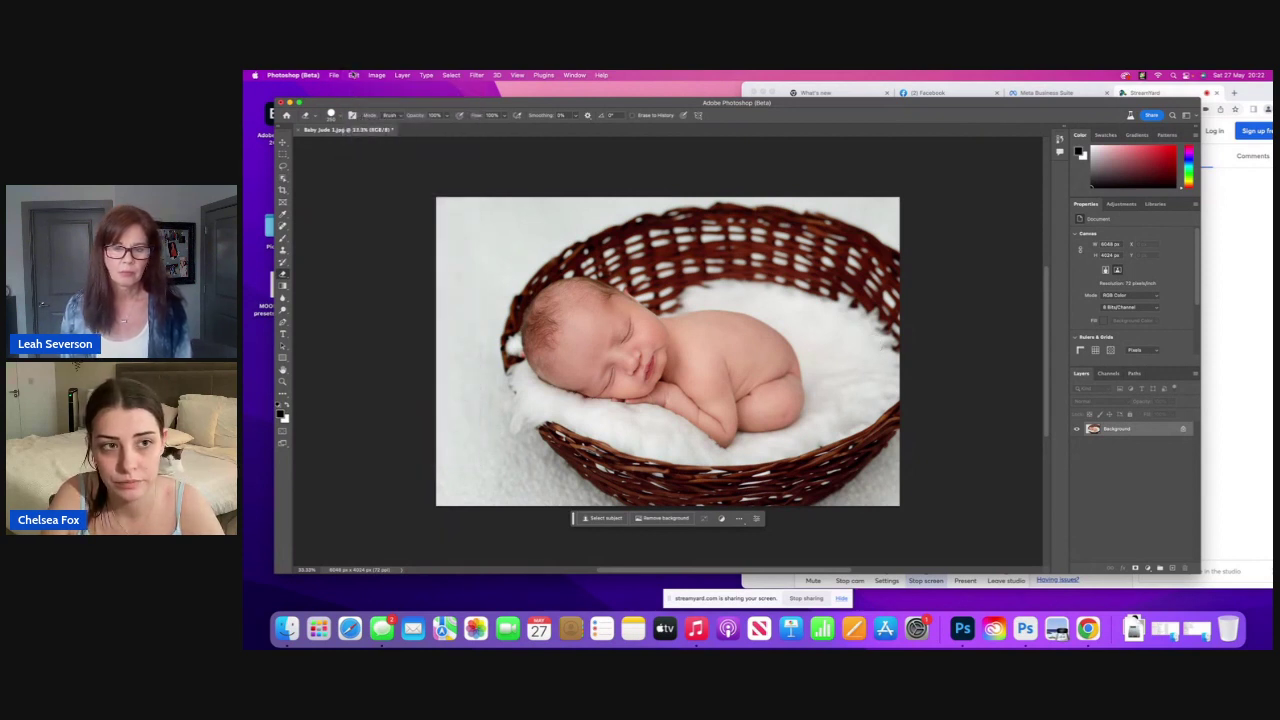
left_click(353, 75)
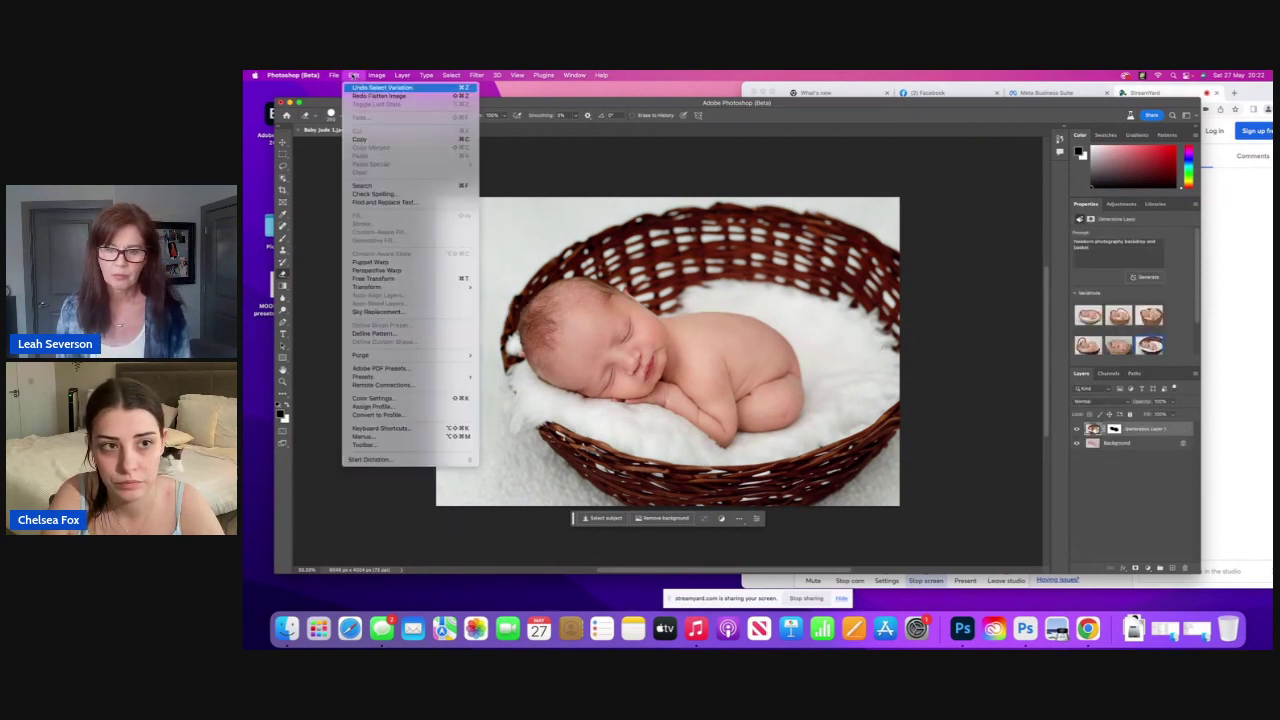
left_click(380, 87)
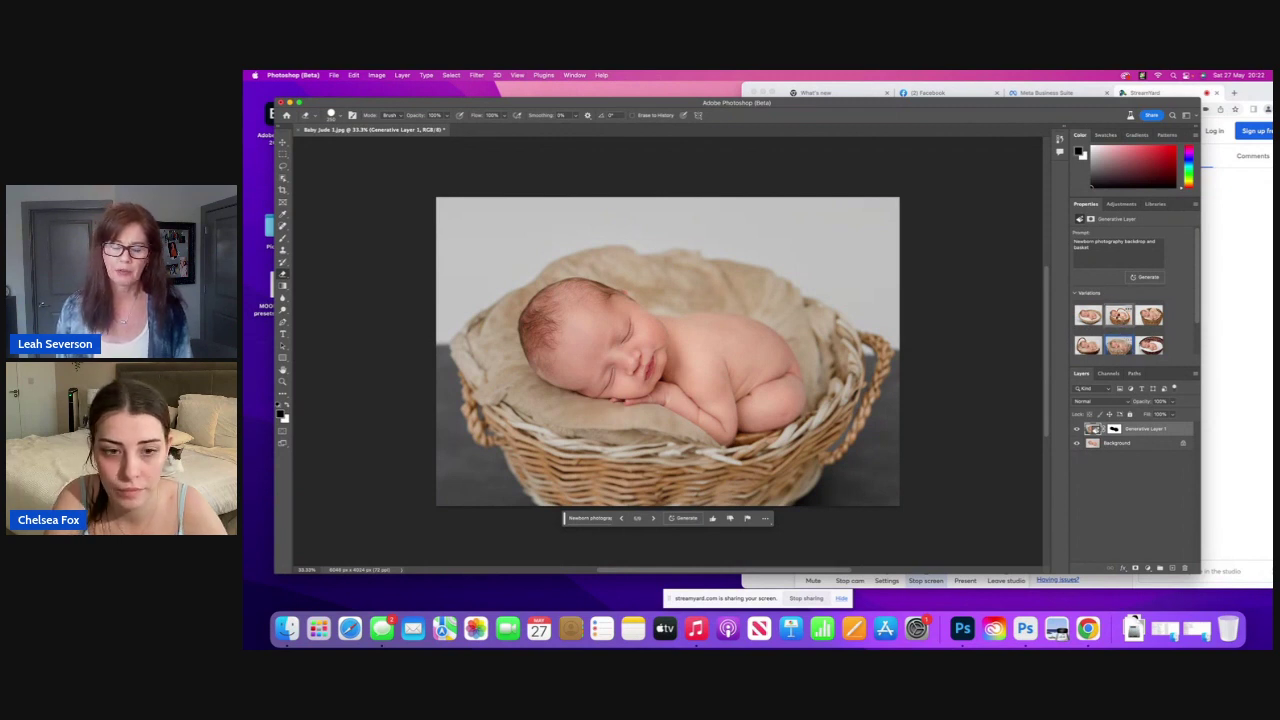
left_click(1120, 318)
left_click(1088, 318)
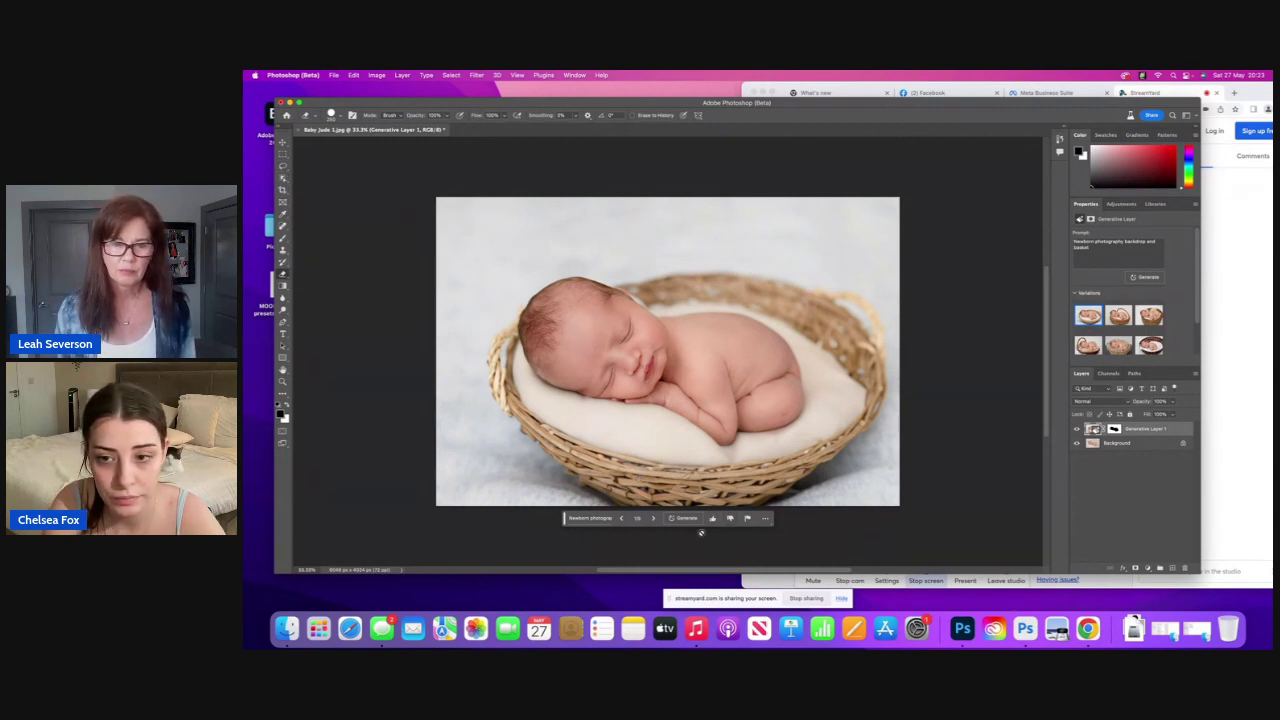
Step: Flatten the image, select the baby and basket as the subject, and invert the selection
left_click(354, 75)
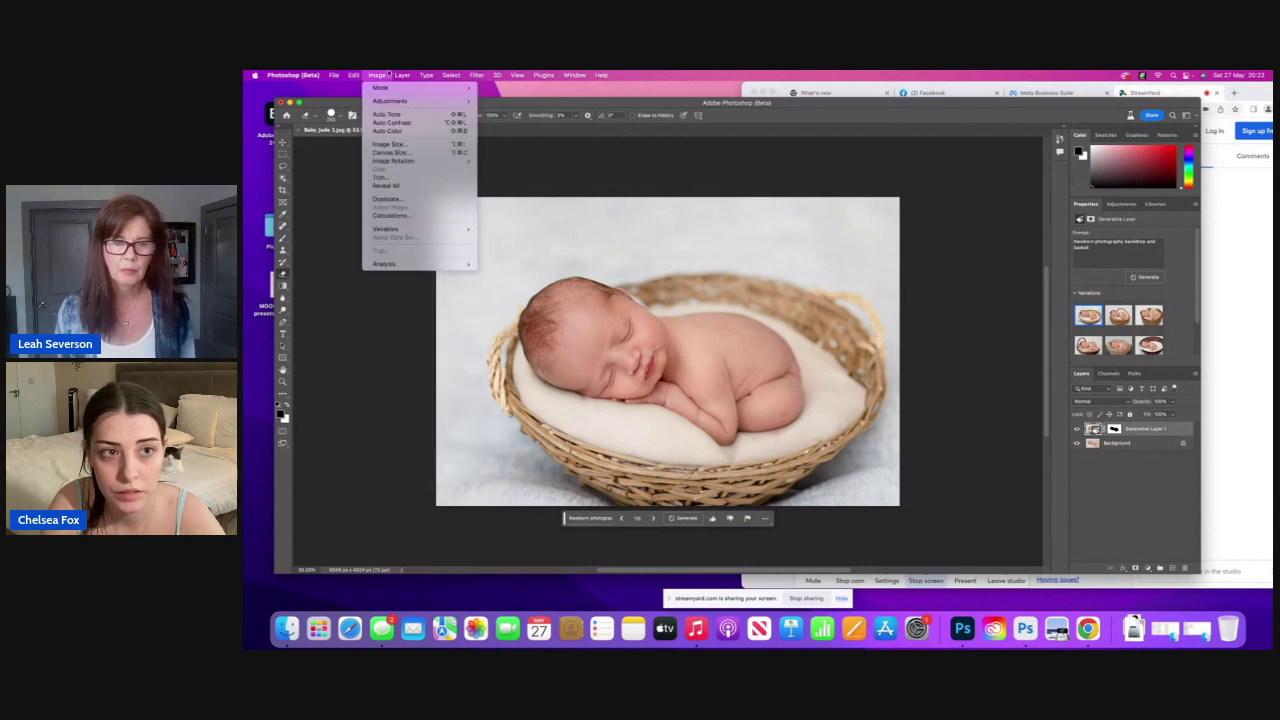
mouse_move(402, 75)
left_click(417, 421)
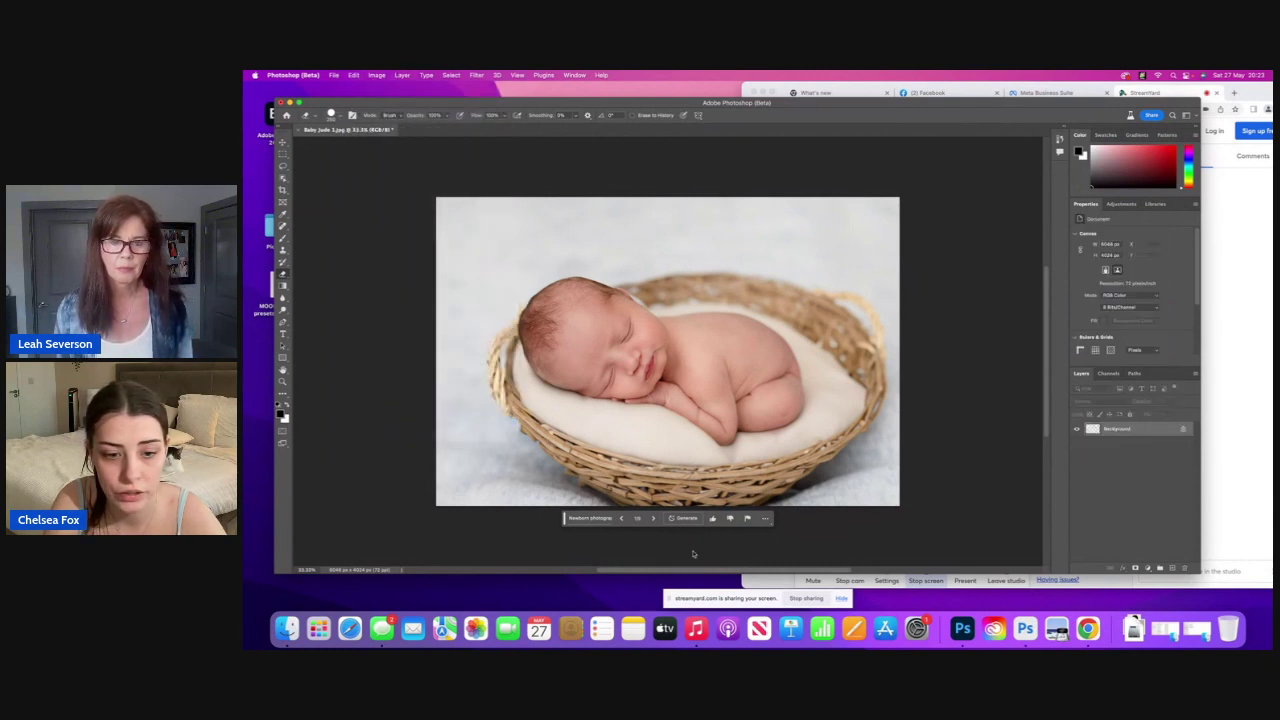
left_click(597, 519)
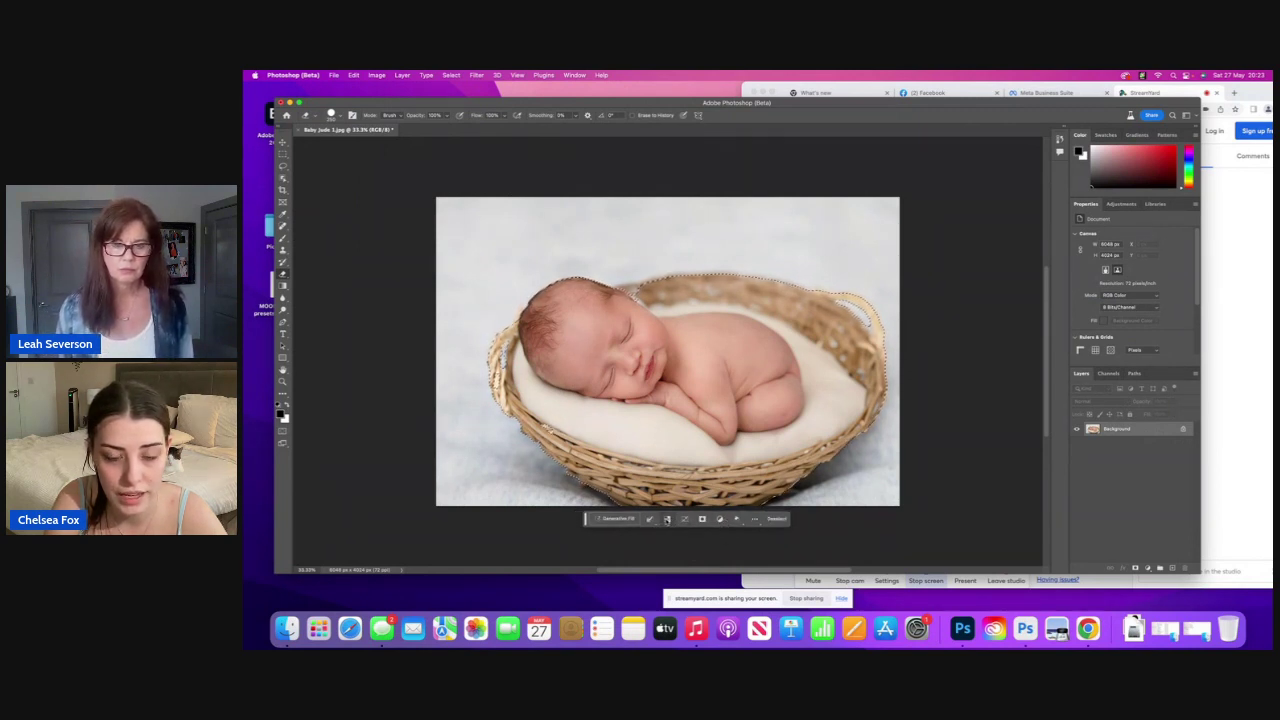
left_click(667, 519)
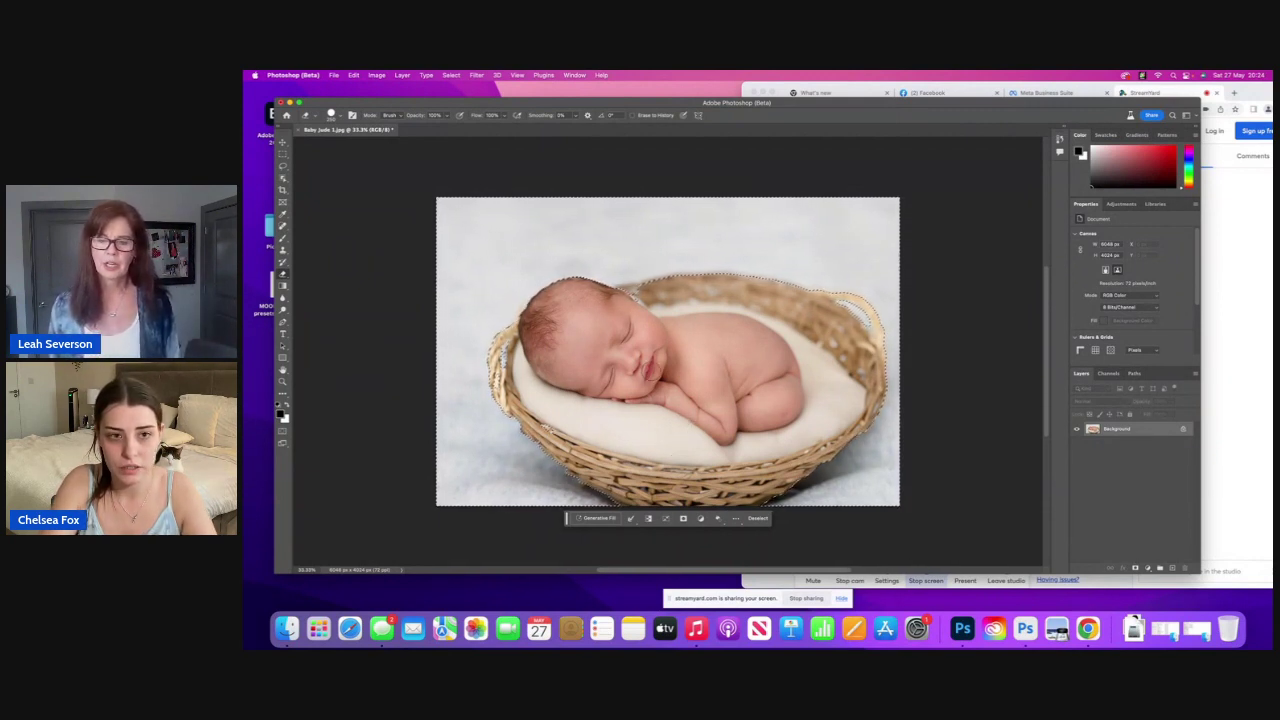
Step: Undo the inverted selection, the subject selection and the flattening to restore the generative layer
left_click(353, 78)
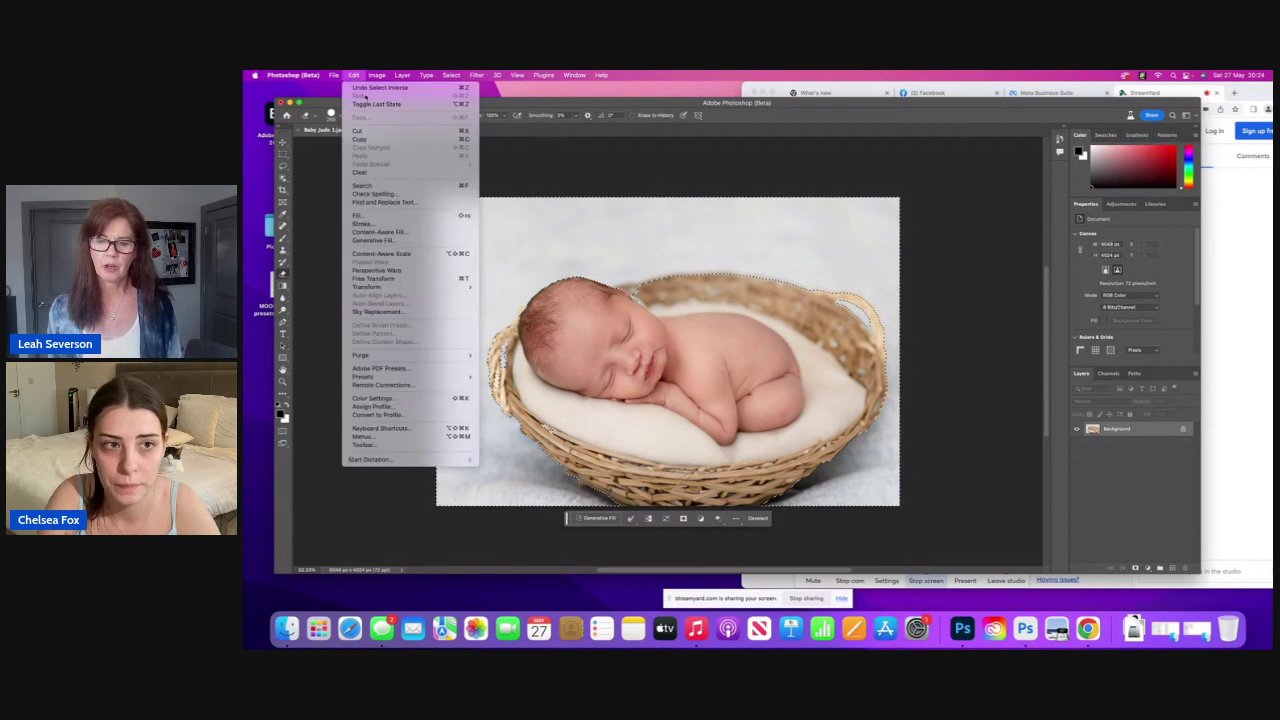
left_click(367, 93)
left_click(355, 76)
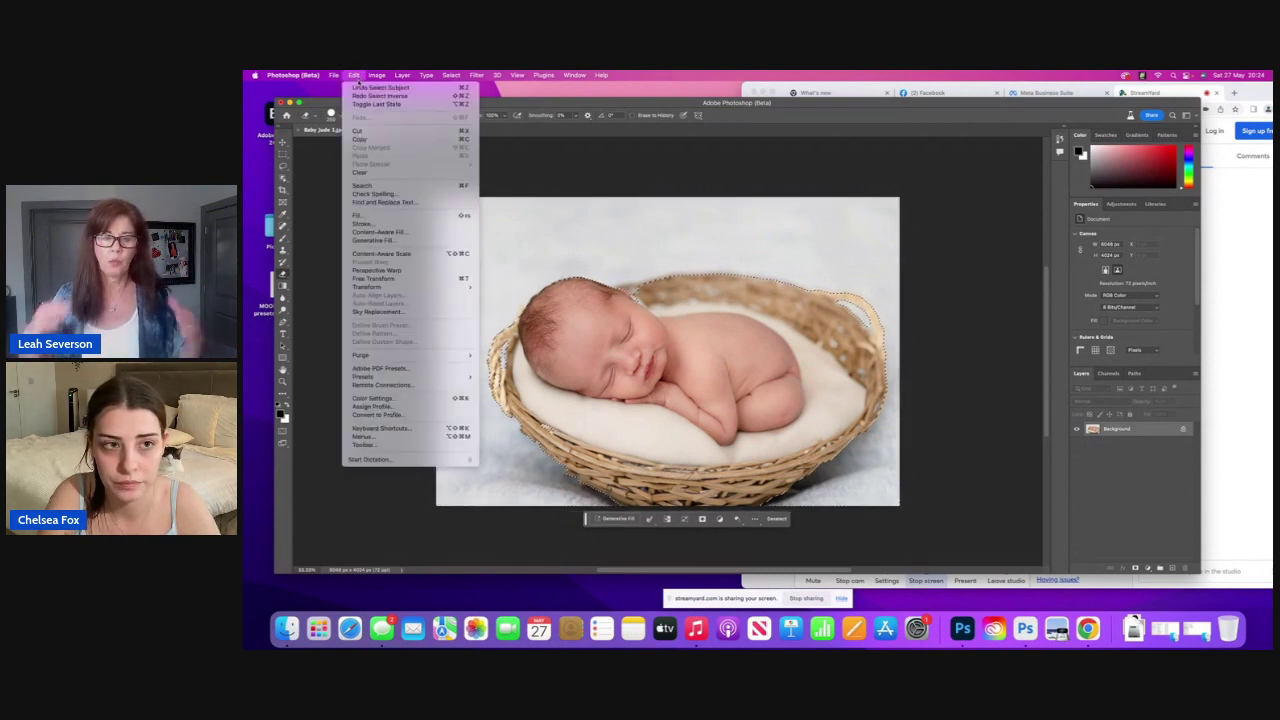
left_click(368, 88)
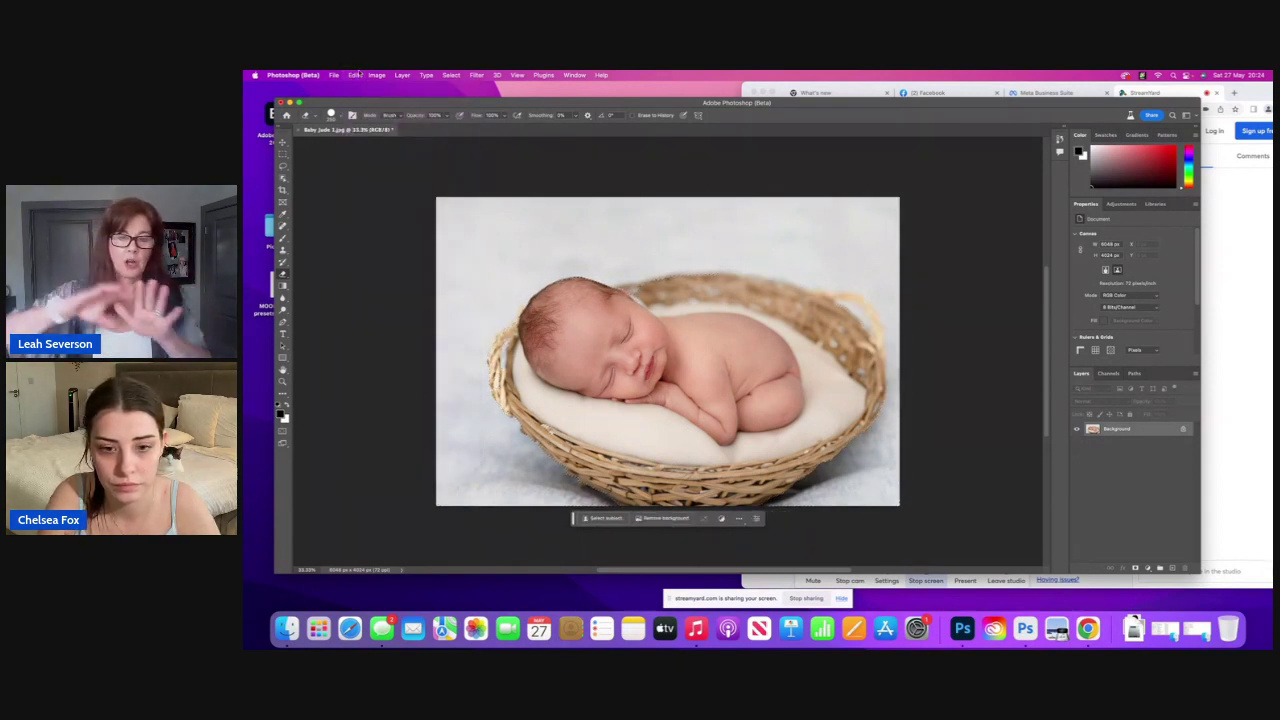
left_click(361, 76)
left_click(362, 88)
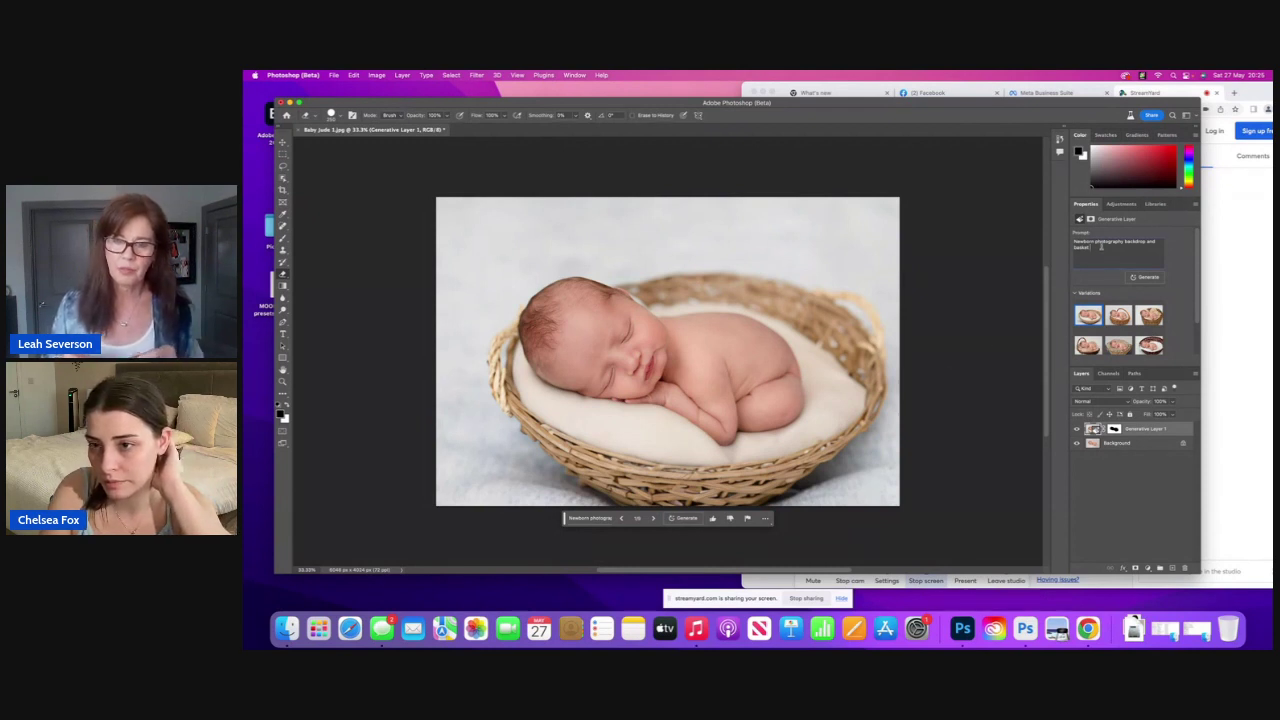
Step: Shorten the prompt to "Newborn photography backdrop", generate new variations, and preview the plain white and dark fluffy ones
left_click_drag(1100, 246, 1151, 248)
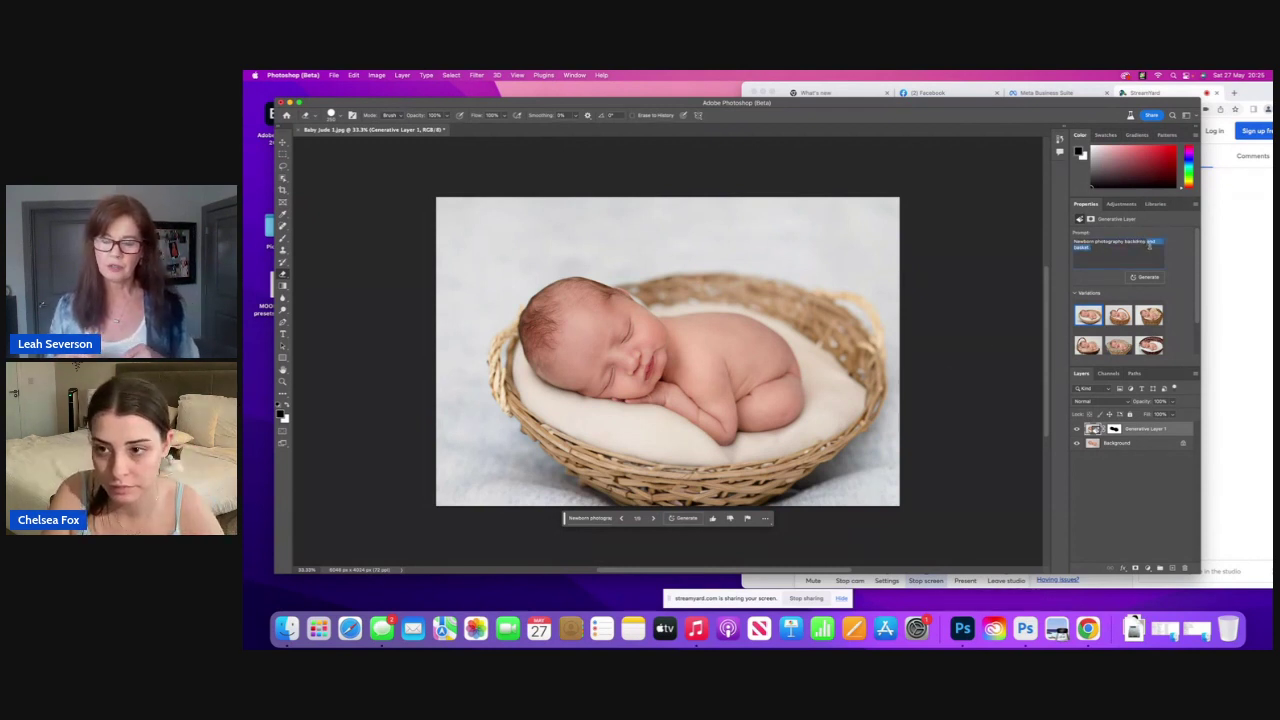
key("BackSpace")
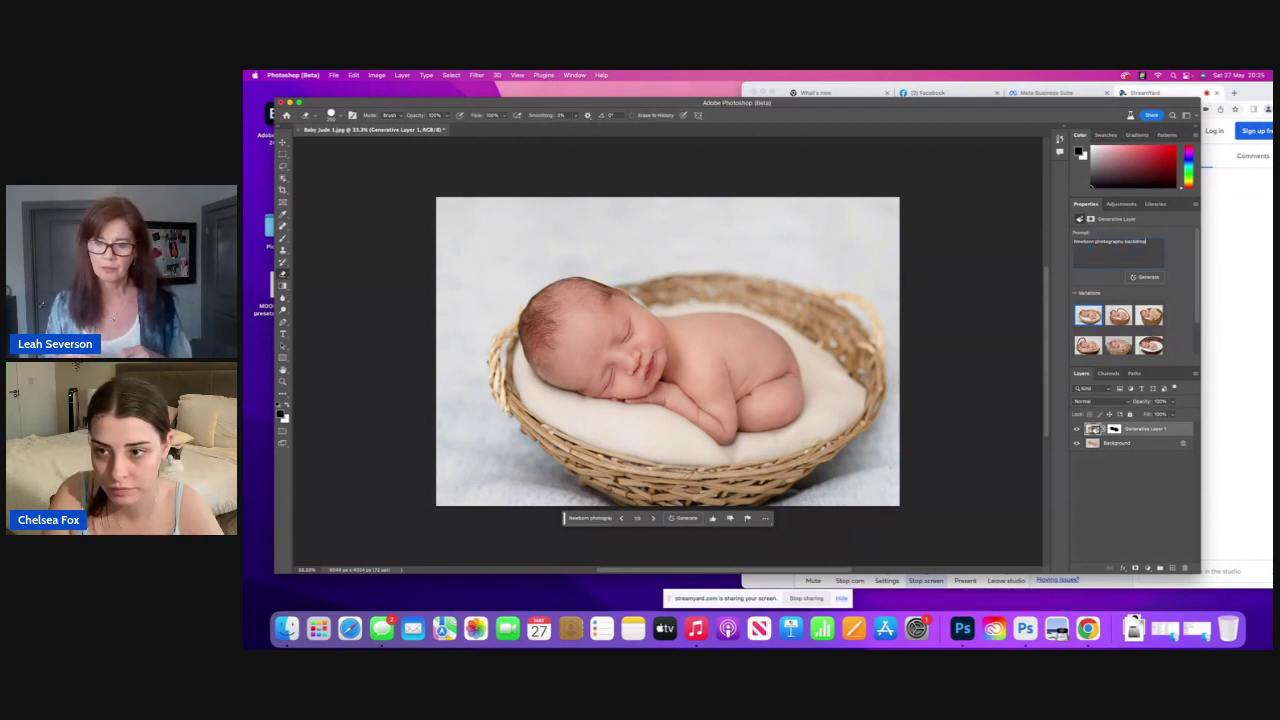
left_click(1158, 278)
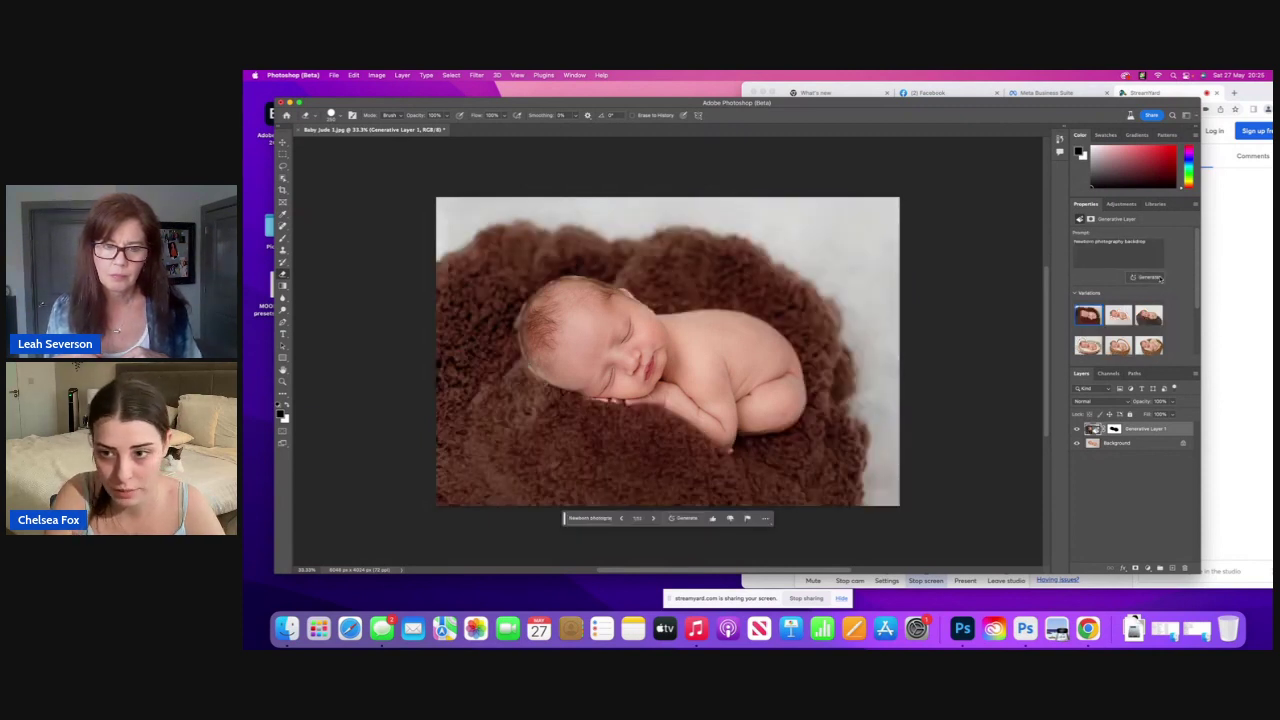
left_click(1119, 316)
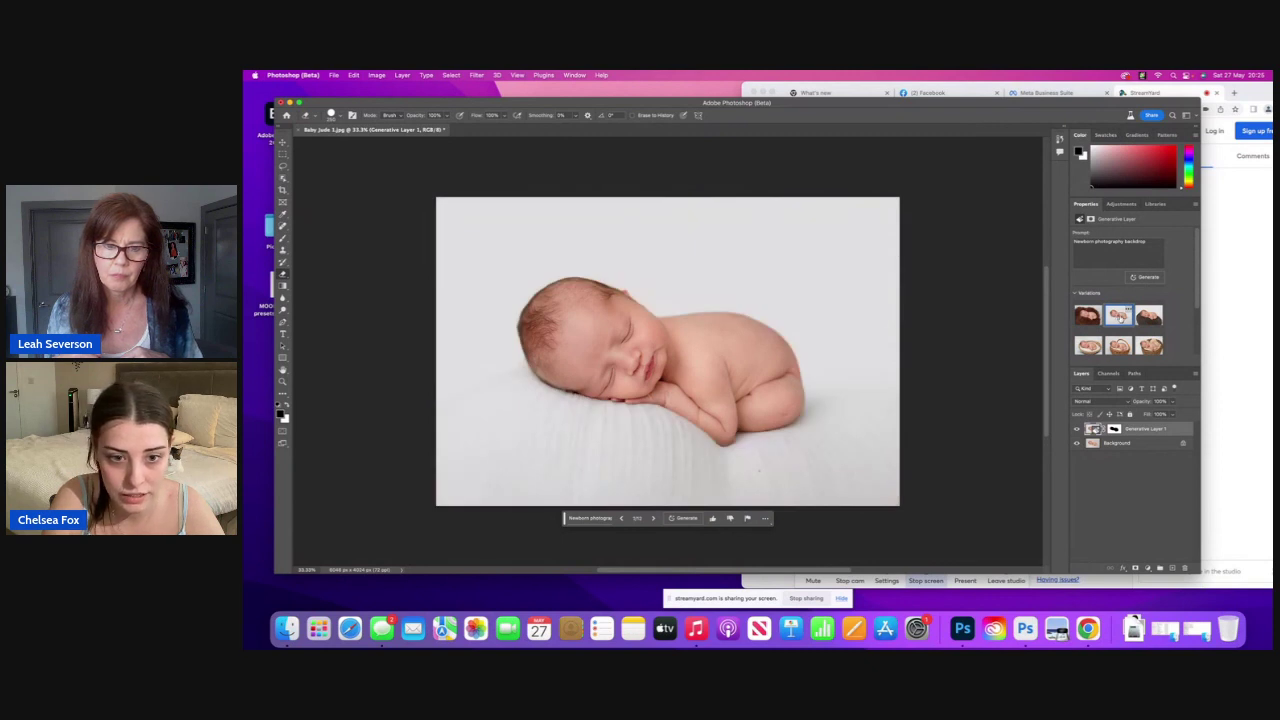
left_click(1149, 316)
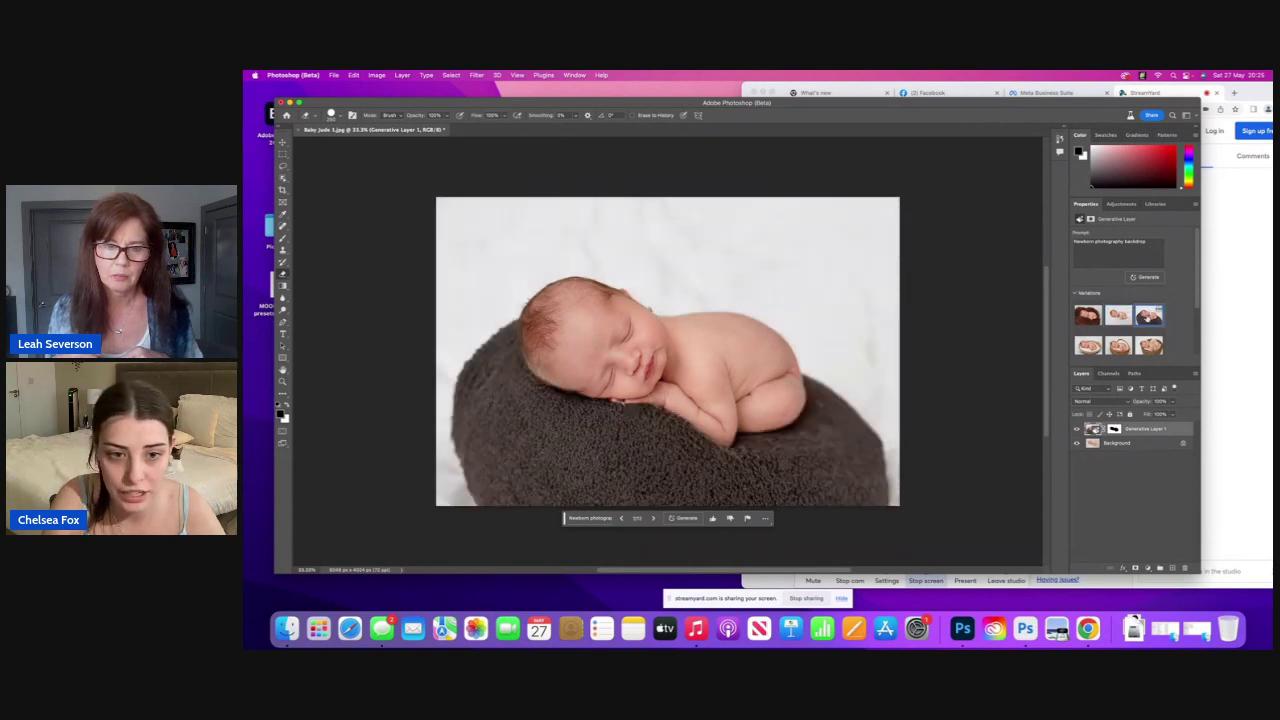
Step: Change the prompt to "Newborn photography cream backdrop" and generate another set of variations
triple_click(1127, 243)
left_click(1125, 242)
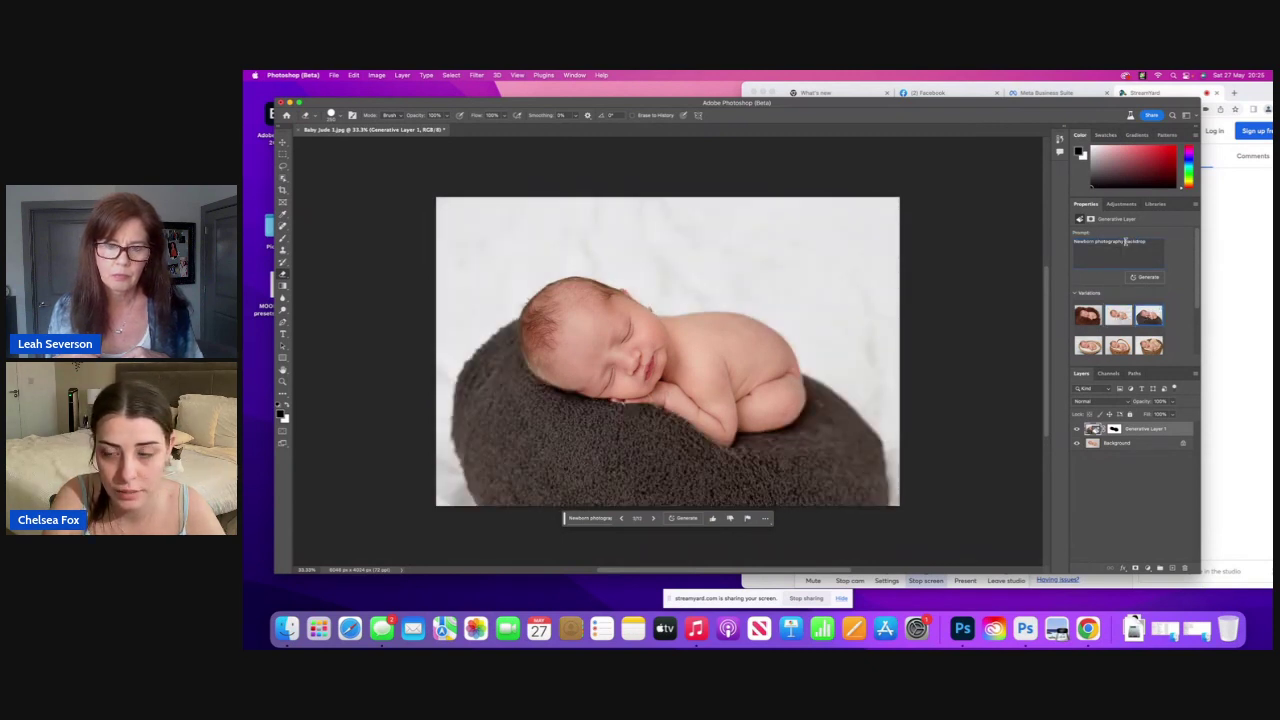
type("cream")
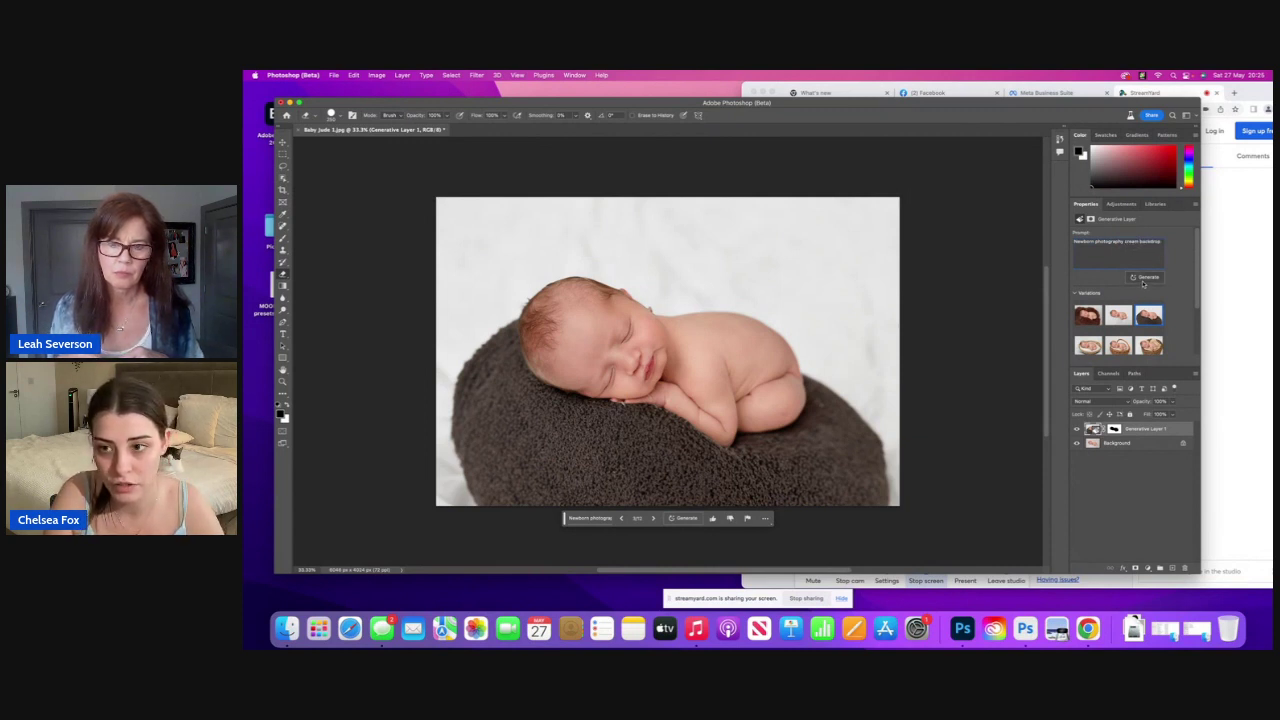
left_click(1145, 278)
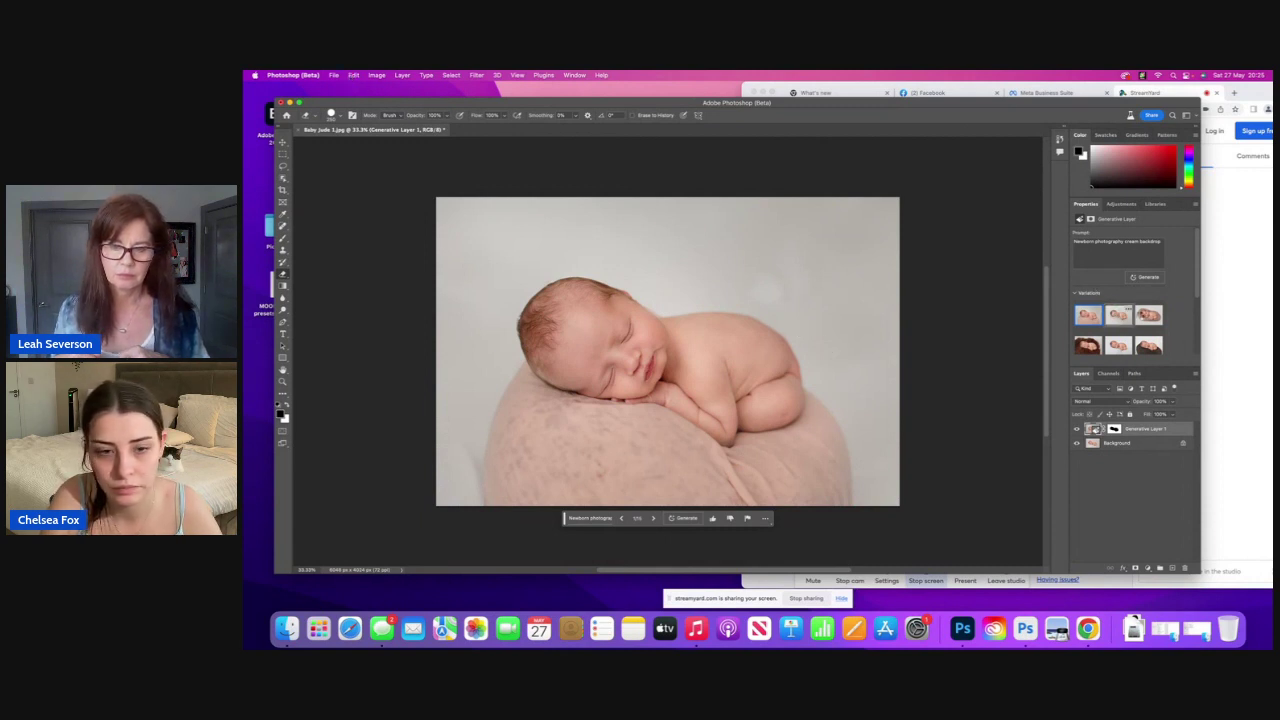
Step: Compare the cream backdrop variations and select the one with the baby lying on a plain textured cream blanket
left_click(1118, 315)
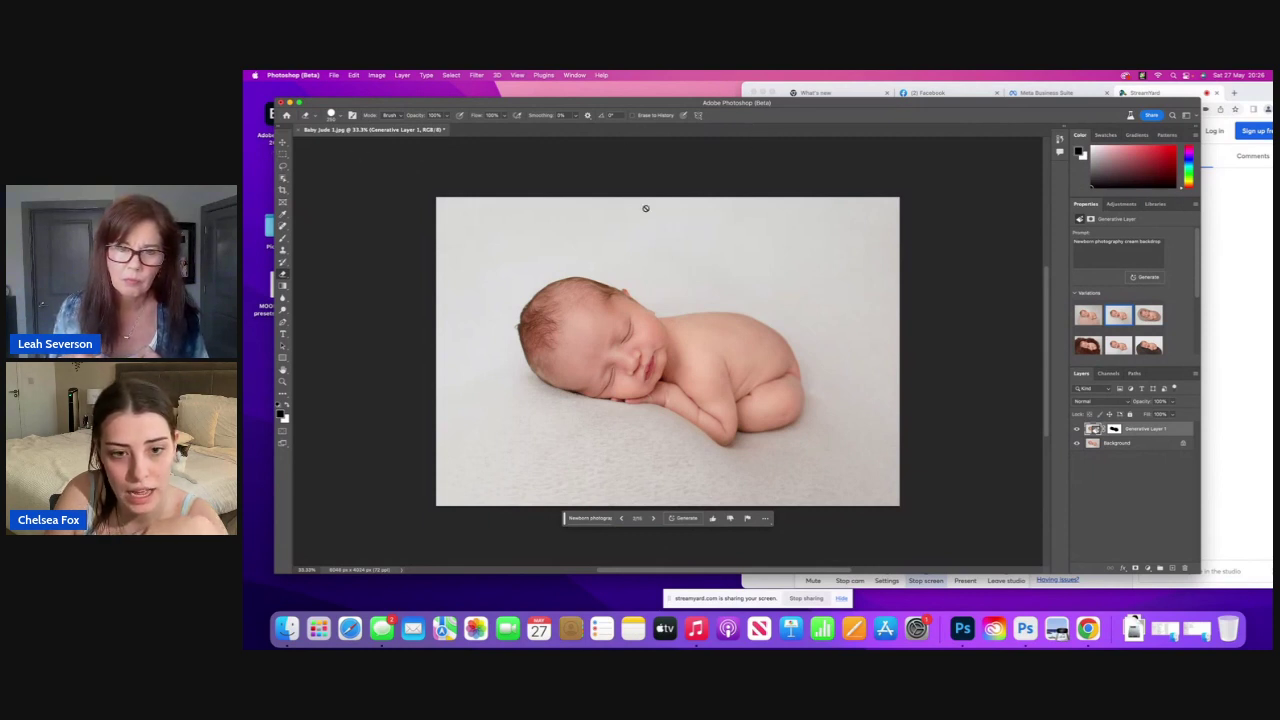
scroll(709, 258, "up", 1)
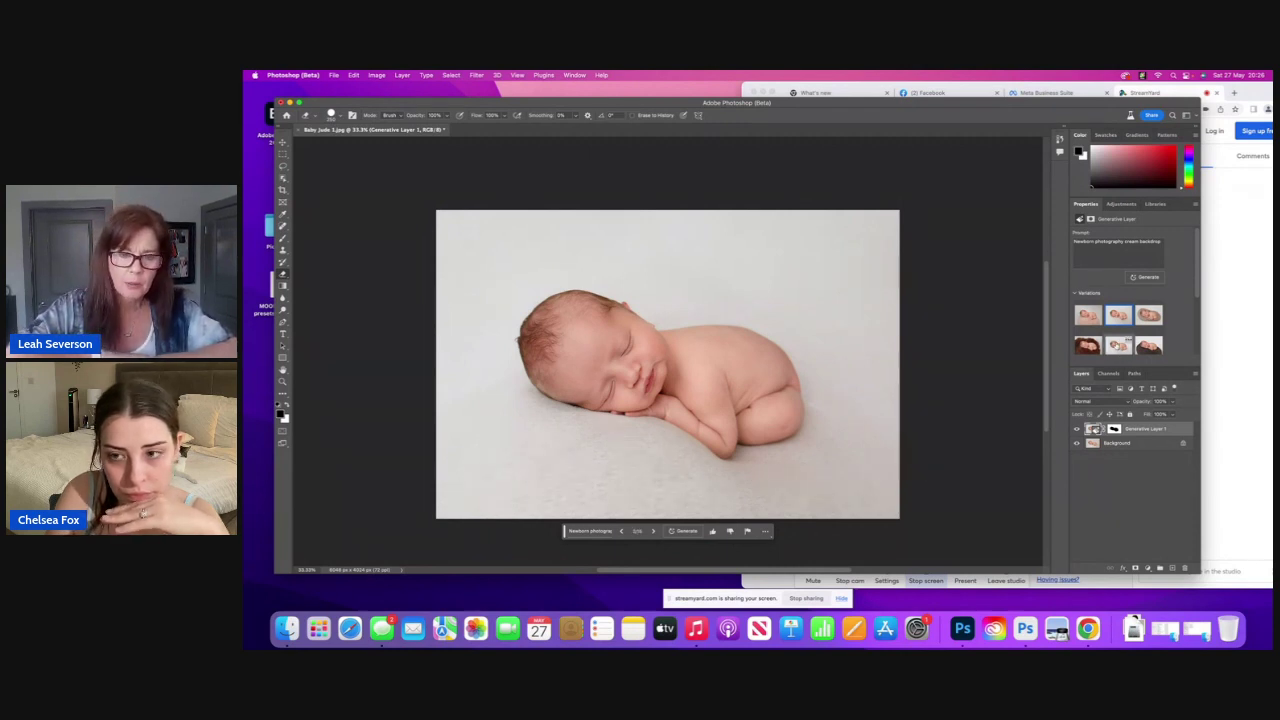
left_click(1150, 318)
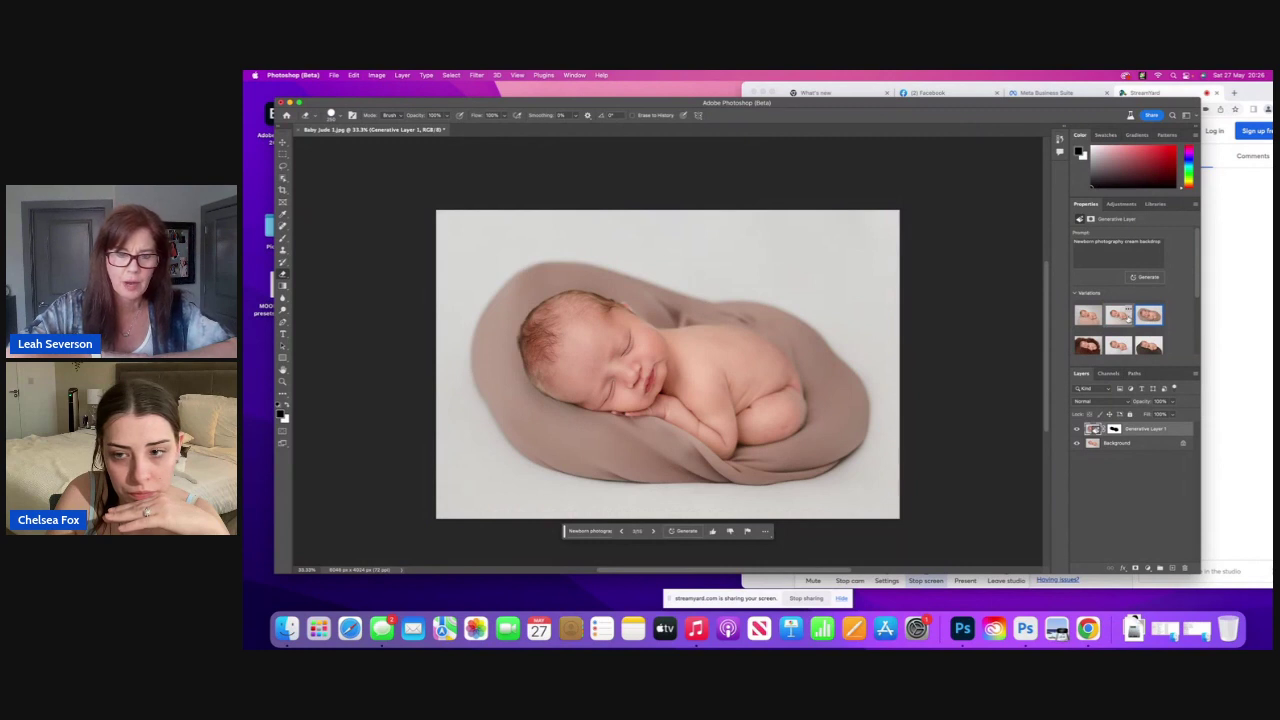
left_click(1122, 316)
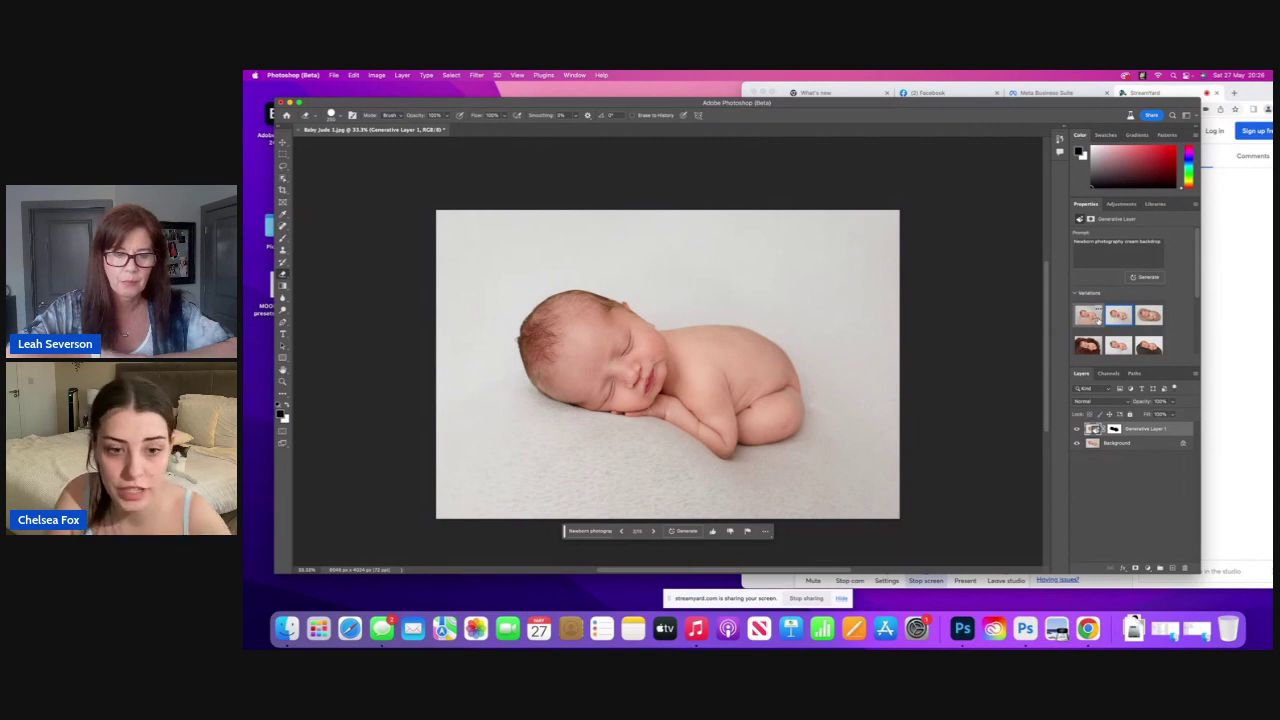
left_click(1097, 317)
left_click(1114, 317)
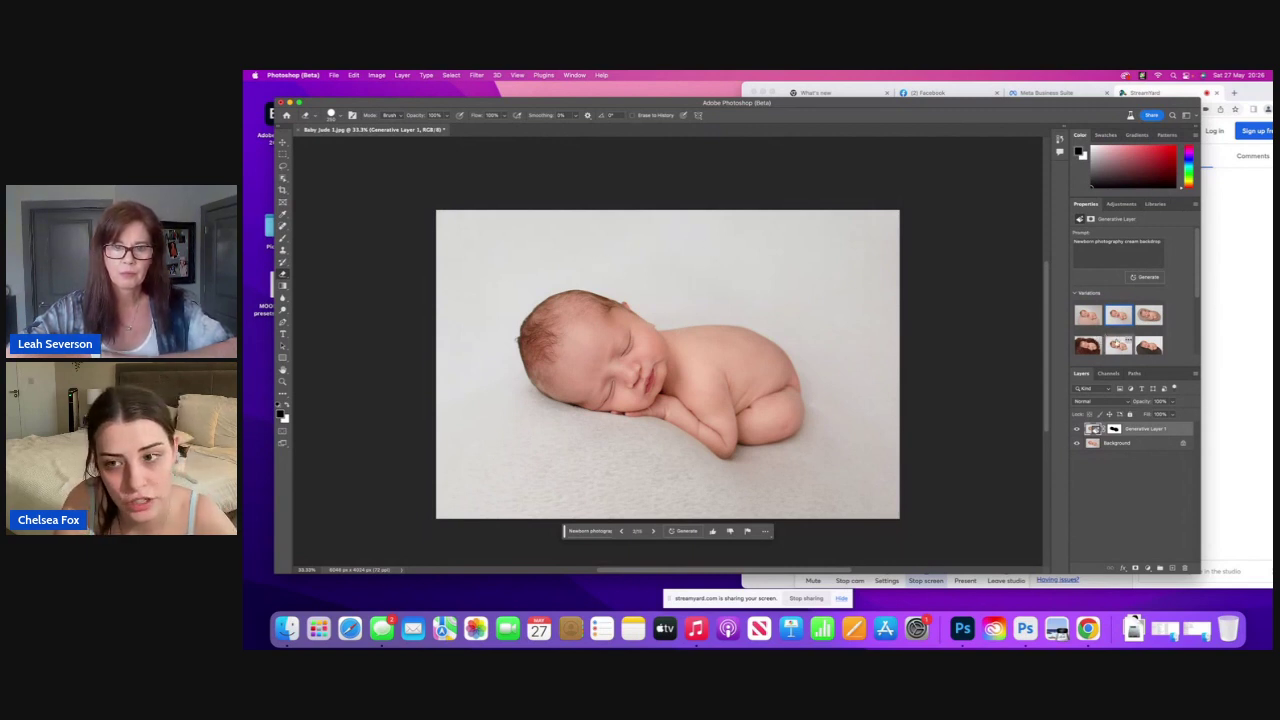
Step: Close the current image without saving and open the recent photo of the baby with the flower headband on pink
left_click(297, 130)
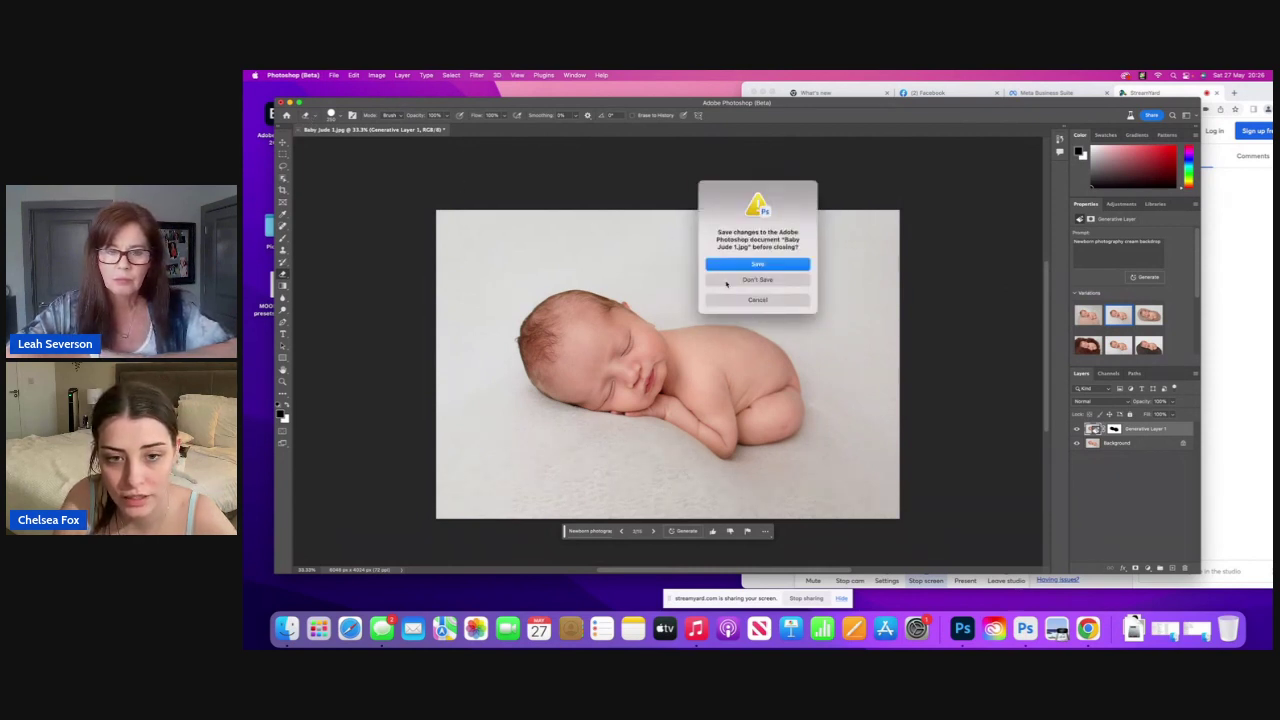
left_click(735, 280)
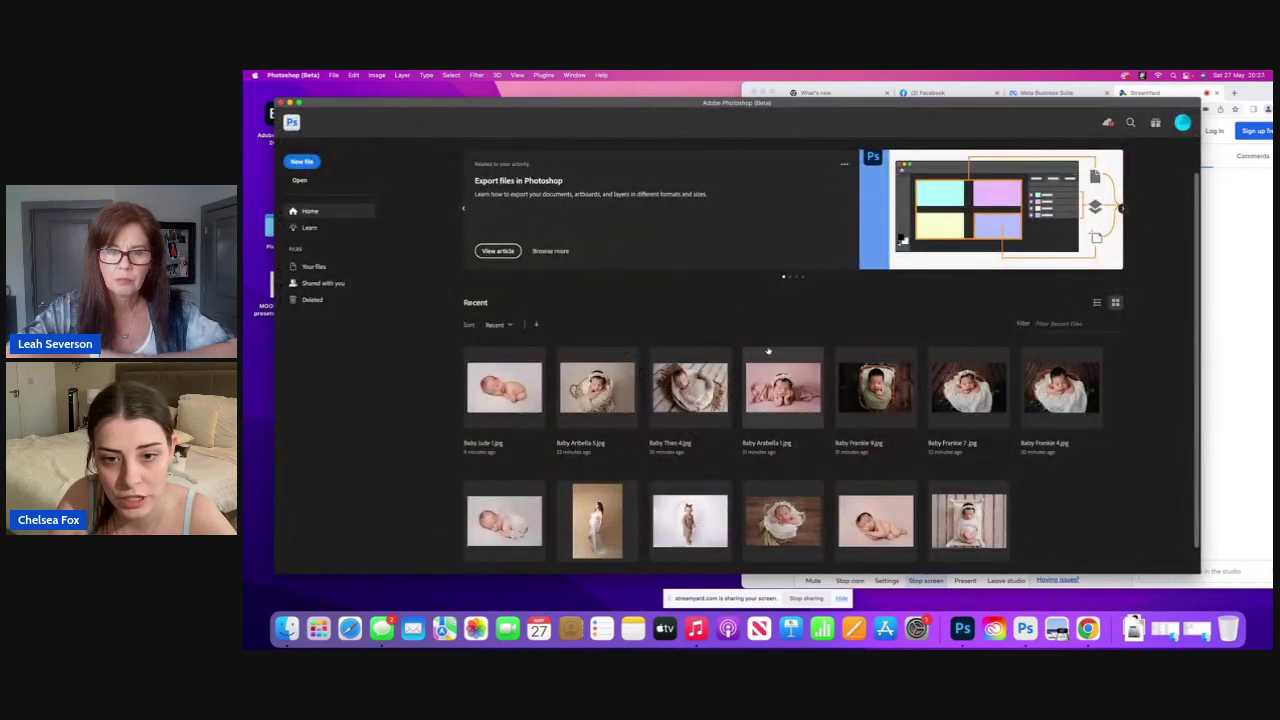
left_click(820, 397)
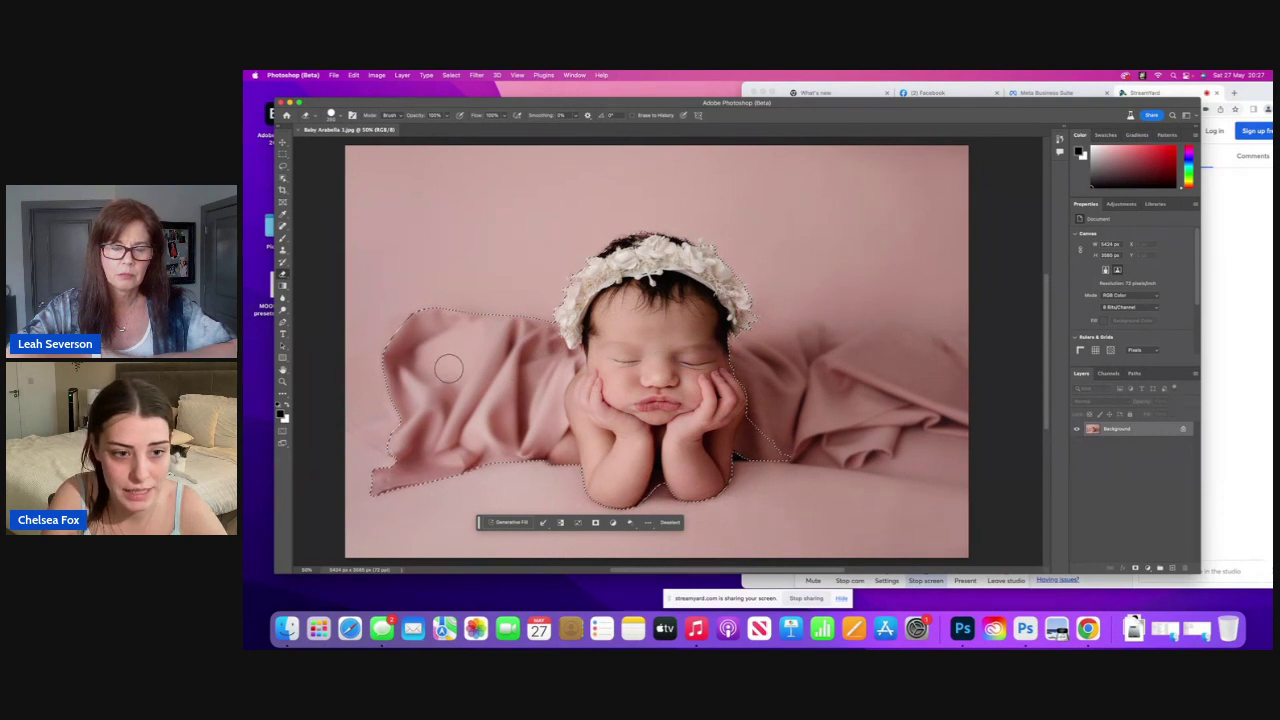
Step: Switch to the Lasso tool and open the selection around the baby and blanket in Select and Mask
left_click(282, 153)
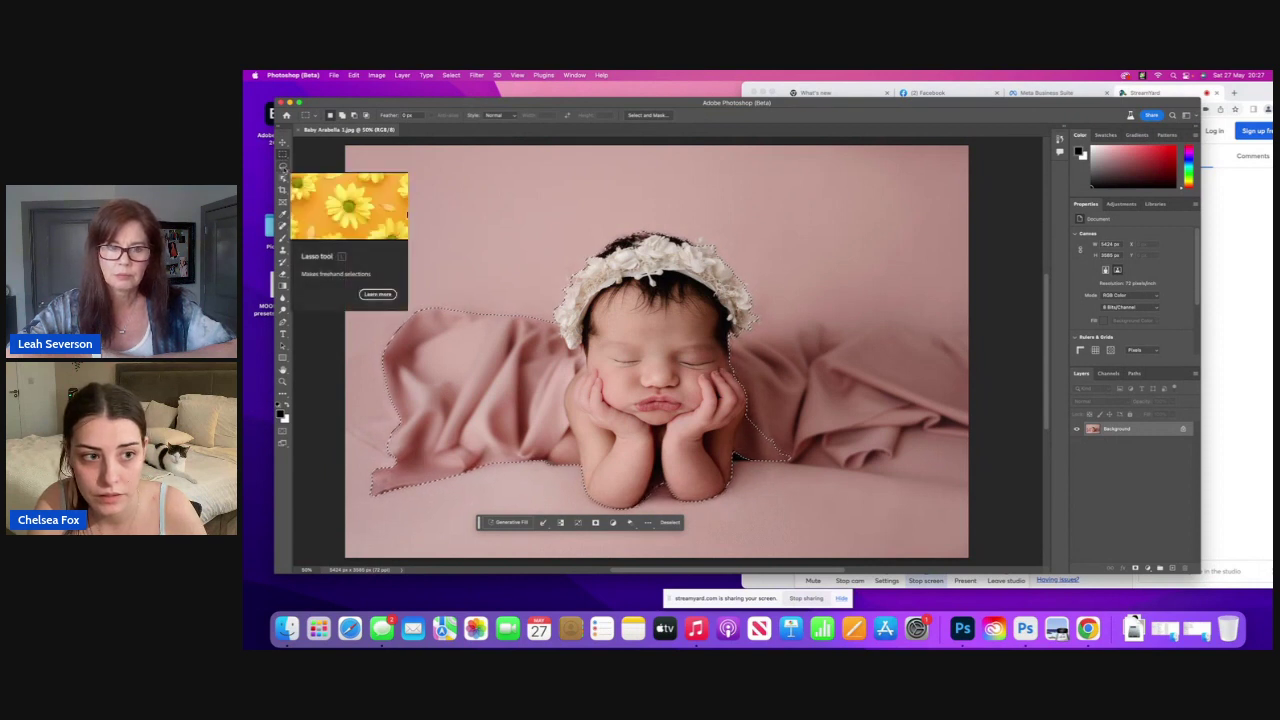
left_click(282, 166)
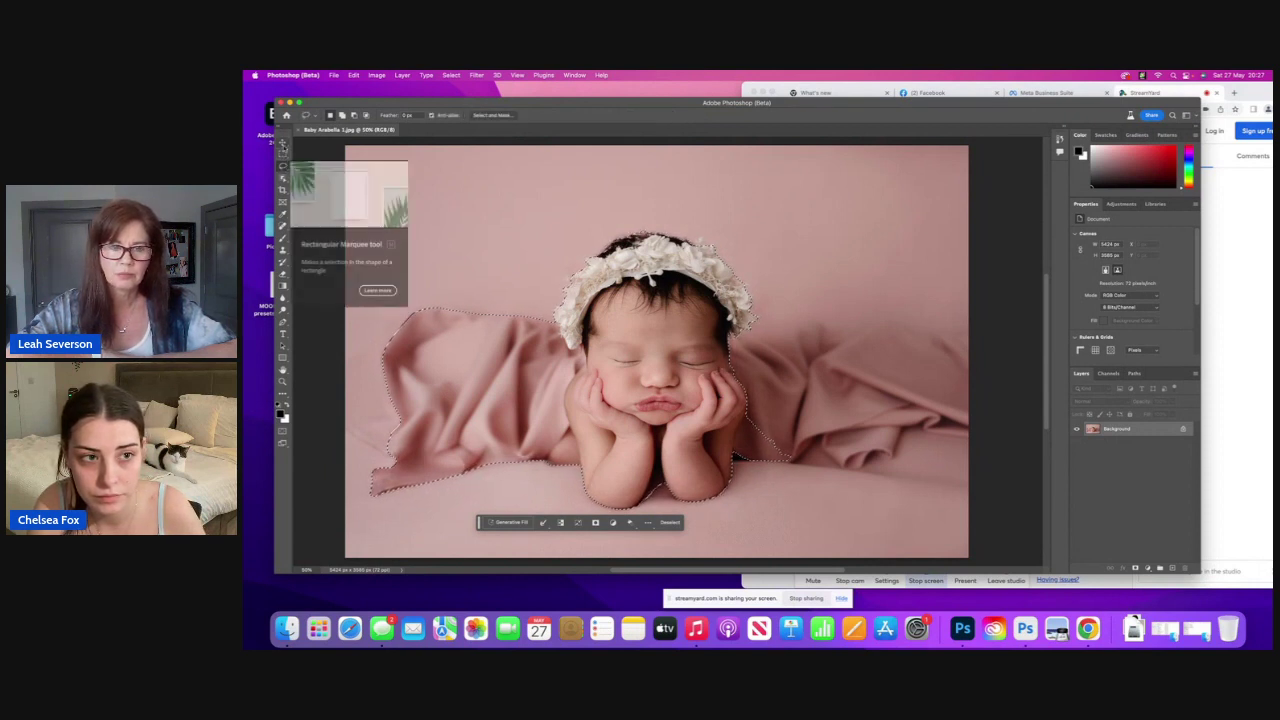
left_click(283, 154)
left_click(282, 166)
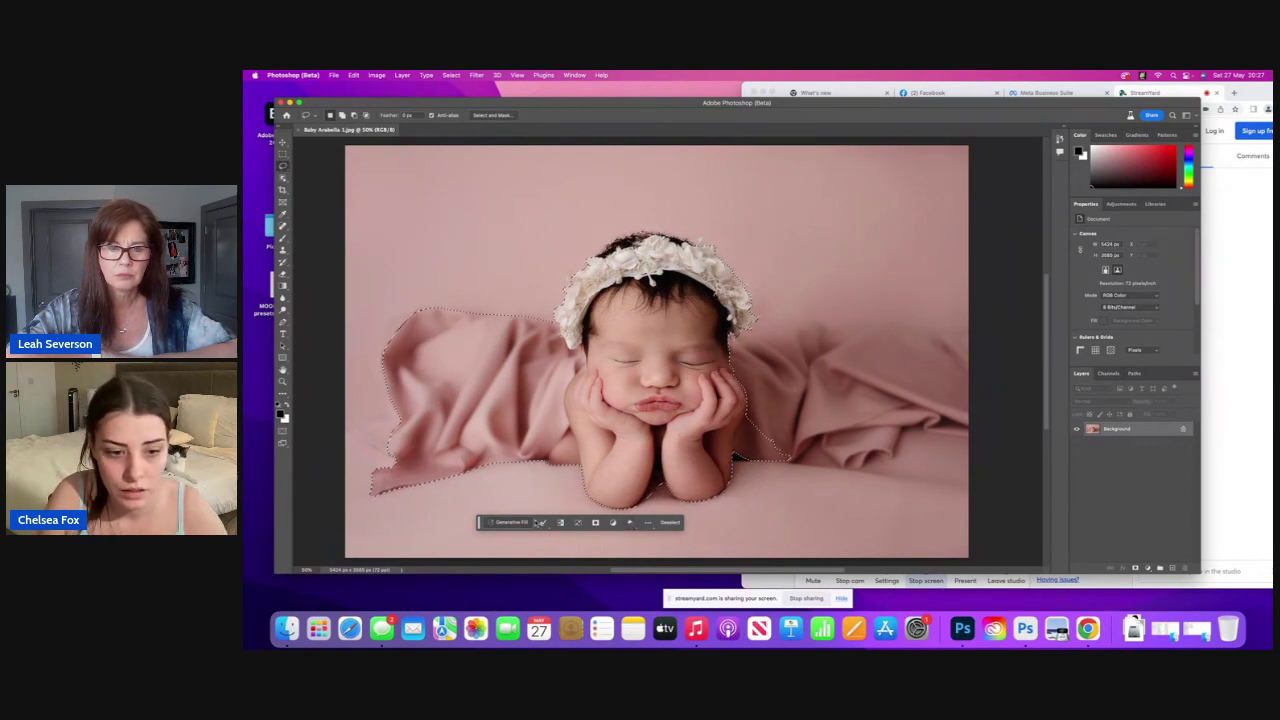
left_click(542, 523)
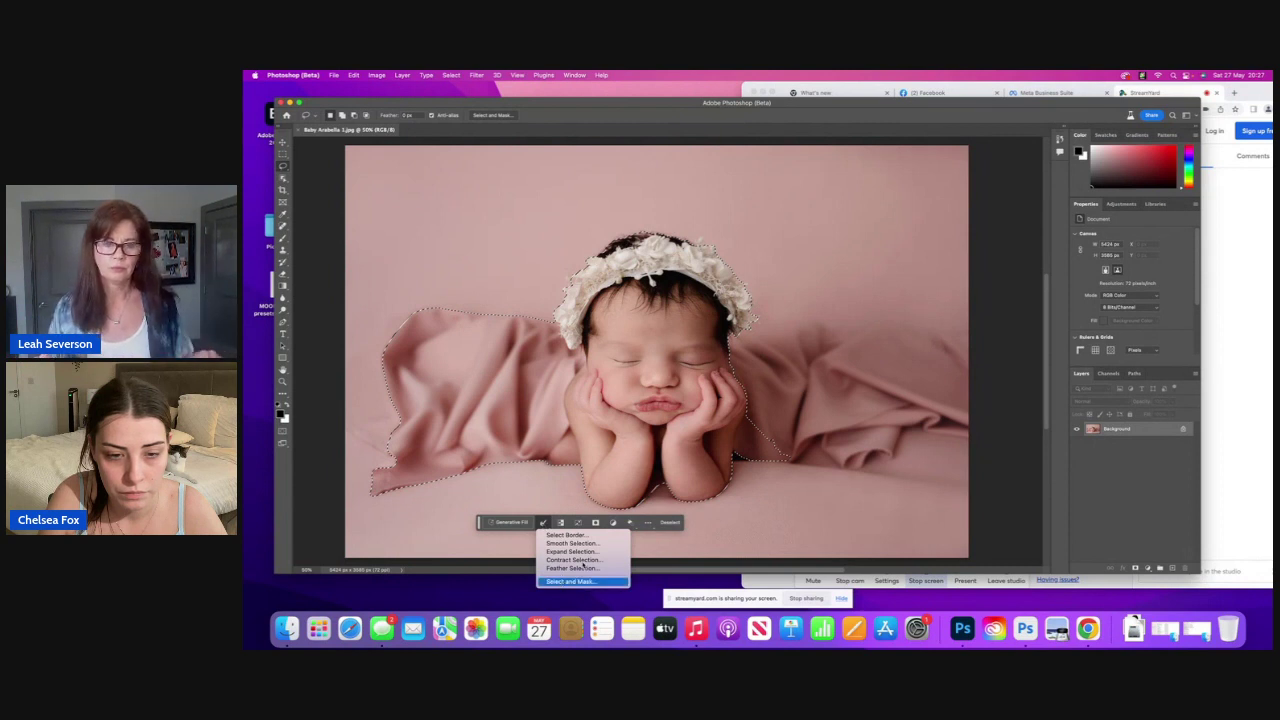
left_click(578, 580)
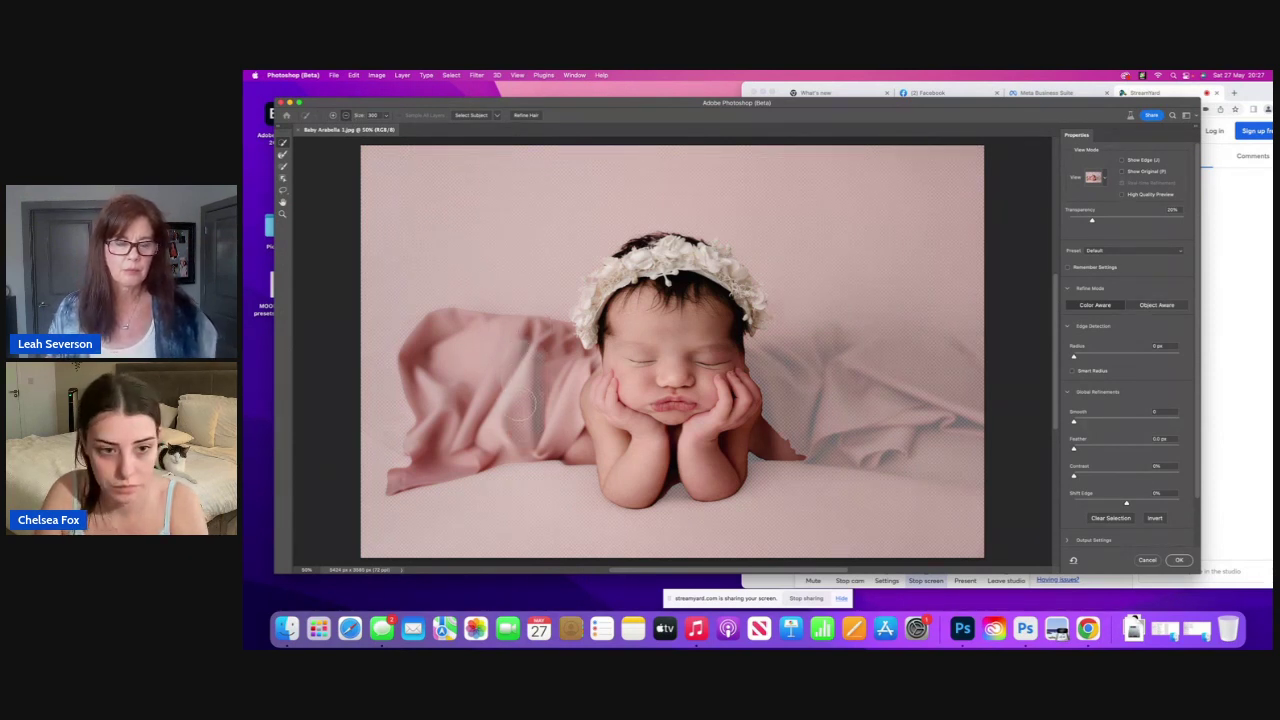
Step: Refine the selection in Select and Mask by removing the pink blanket, keeping only the baby and flower headband, and apply it
left_click_drag(522, 406, 426, 350)
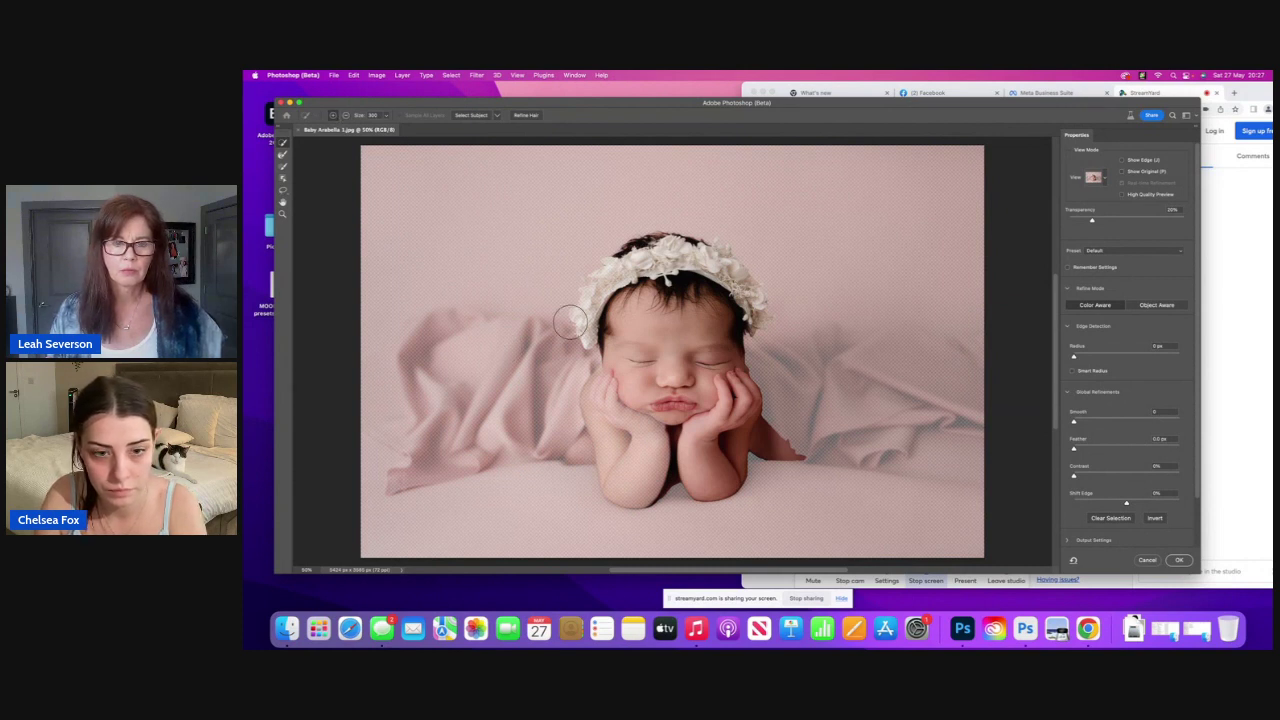
mouse_move(617, 393)
left_mouse_down()
mouse_move(605, 388)
mouse_move(603, 410)
mouse_move(628, 443)
left_mouse_up()
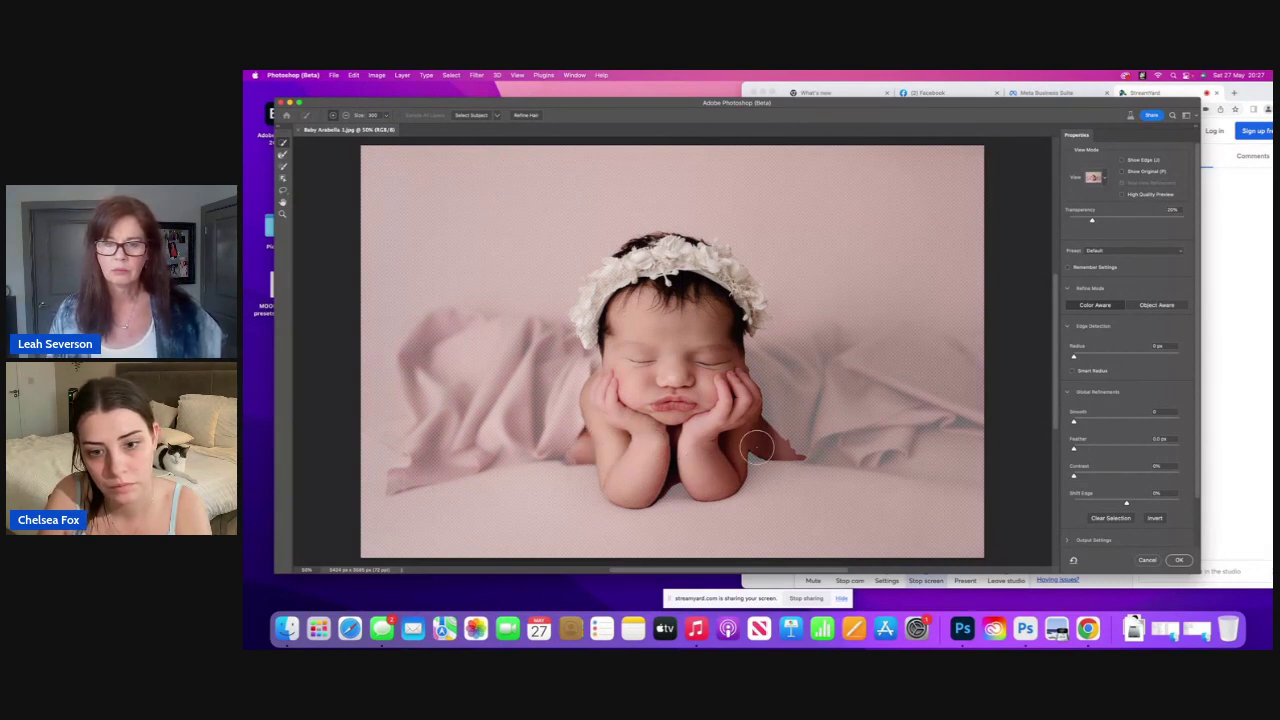
left_click_drag(850, 465, 800, 430)
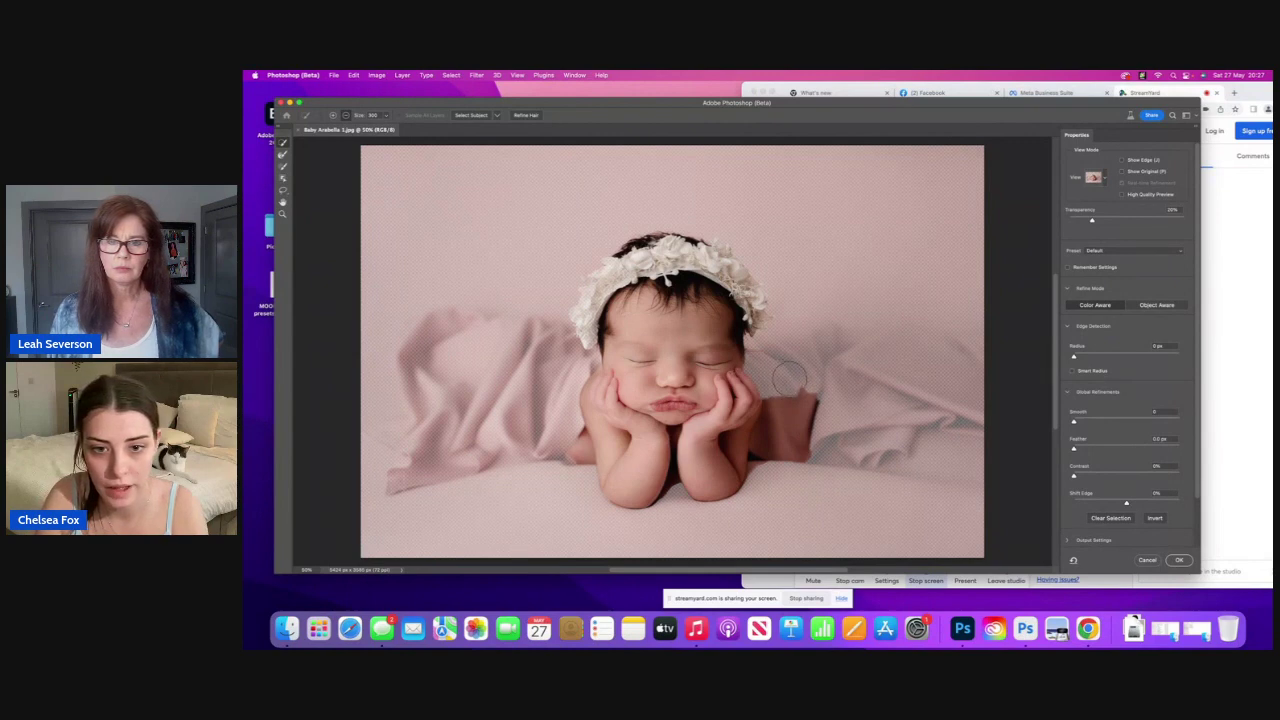
mouse_move(814, 401)
left_mouse_down()
mouse_move(817, 439)
mouse_move(796, 425)
mouse_move(794, 457)
mouse_move(776, 452)
mouse_move(780, 425)
mouse_move(766, 444)
mouse_move(767, 466)
mouse_move(768, 441)
mouse_move(766, 462)
mouse_move(786, 477)
mouse_move(773, 412)
left_mouse_up()
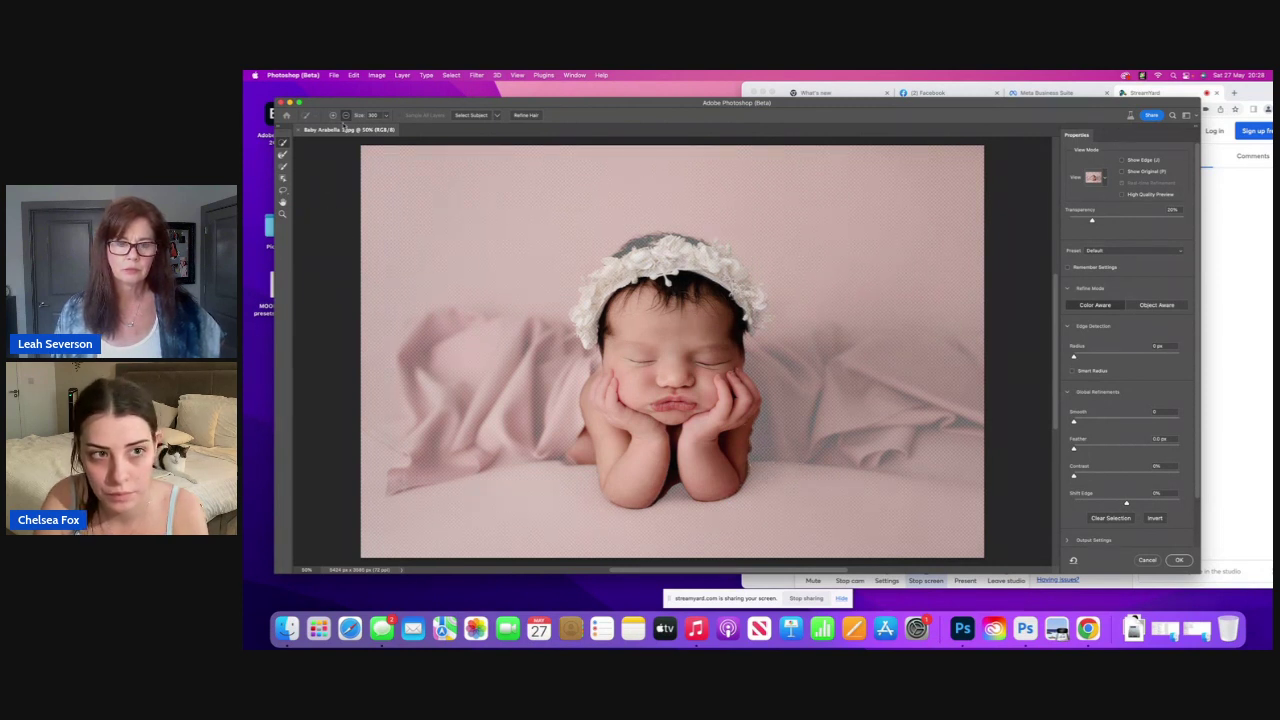
mouse_move(676, 296)
left_mouse_down()
mouse_move(649, 258)
mouse_move(714, 267)
mouse_move(648, 256)
mouse_move(712, 311)
mouse_move(707, 261)
mouse_move(719, 262)
mouse_move(753, 290)
mouse_move(767, 340)
mouse_move(611, 283)
mouse_move(589, 335)
mouse_move(608, 283)
mouse_move(668, 300)
left_mouse_up()
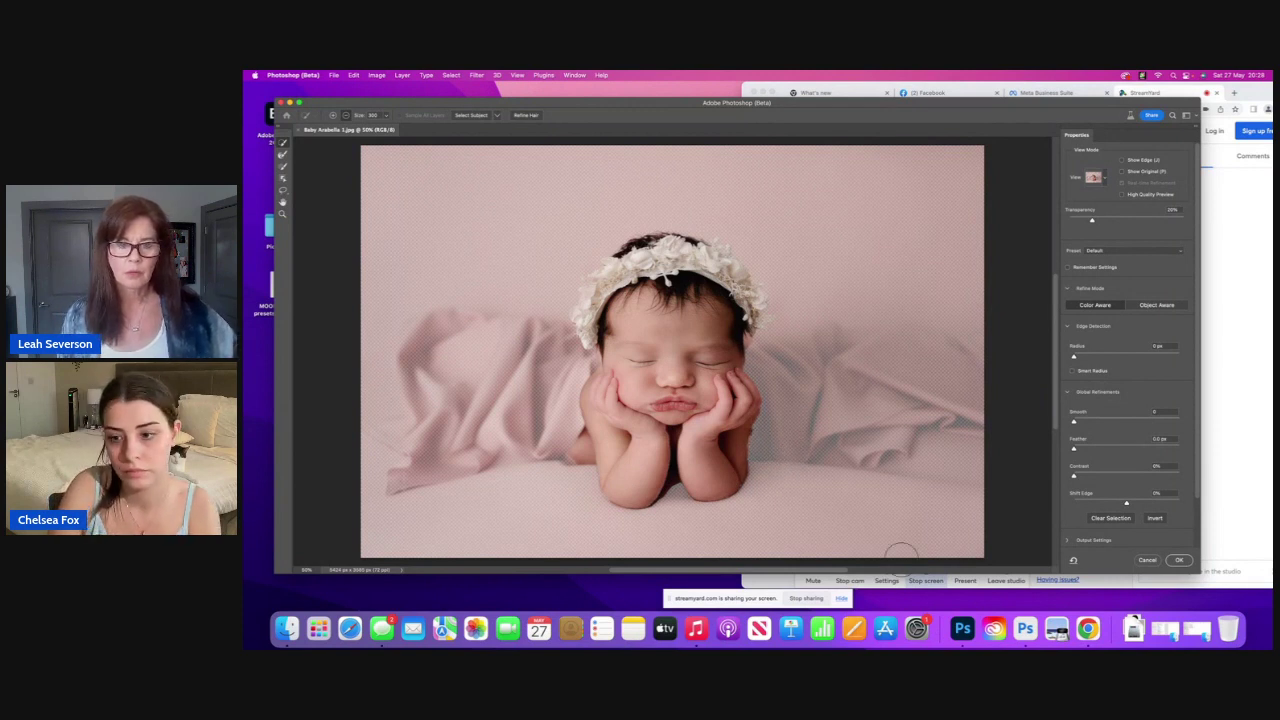
left_click(1179, 560)
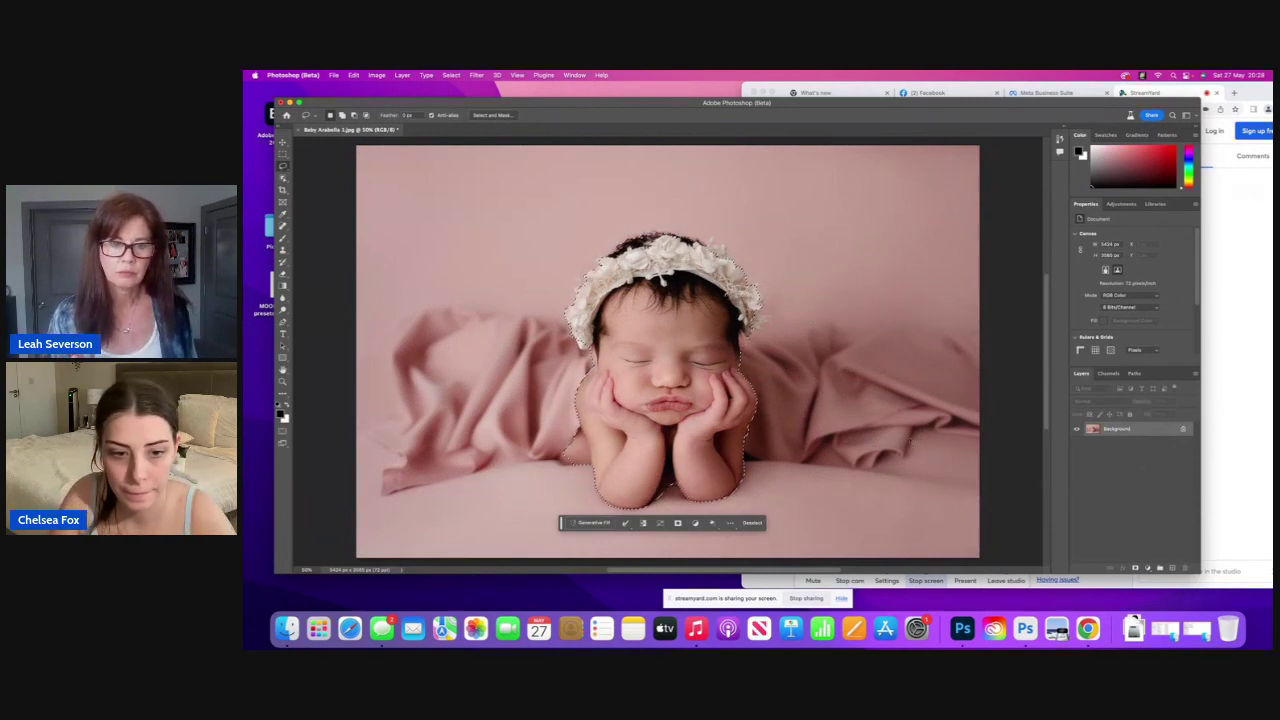
Step: Invert the selection and fill the background using Generative Fill with the prompt "Newborn Photography backdrop"
left_click(643, 523)
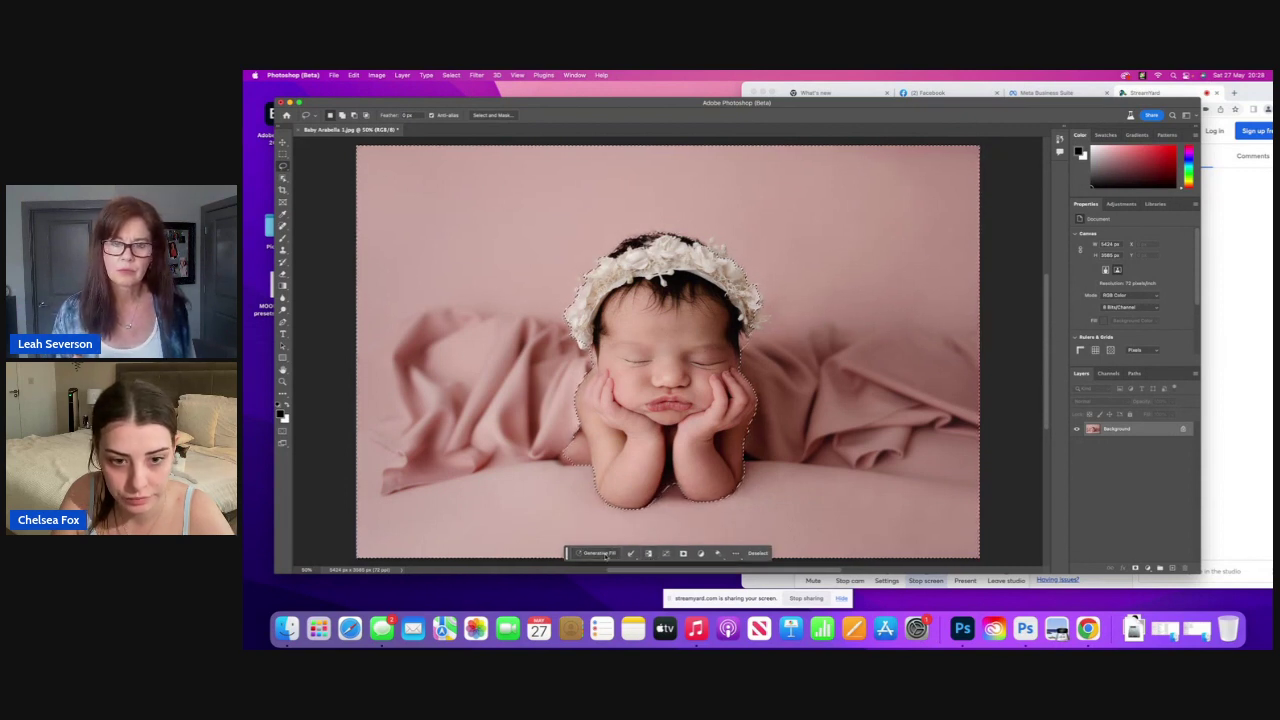
left_click(600, 554)
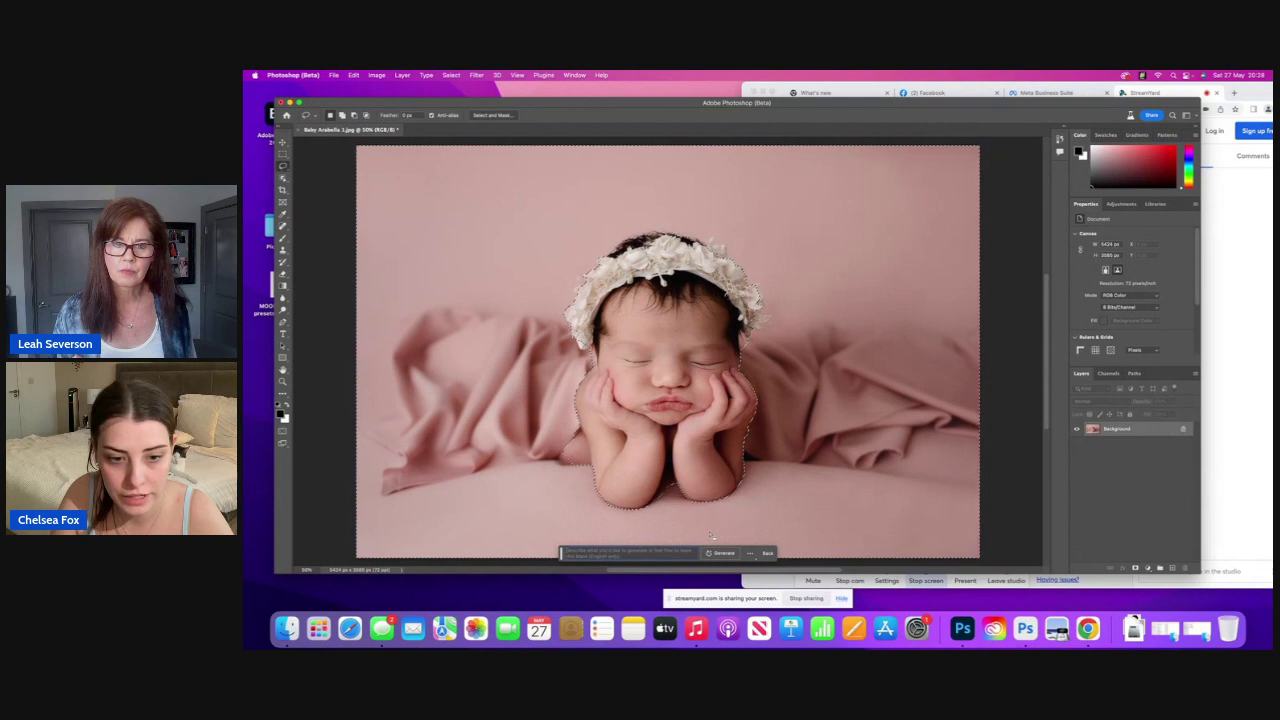
left_click(564, 552)
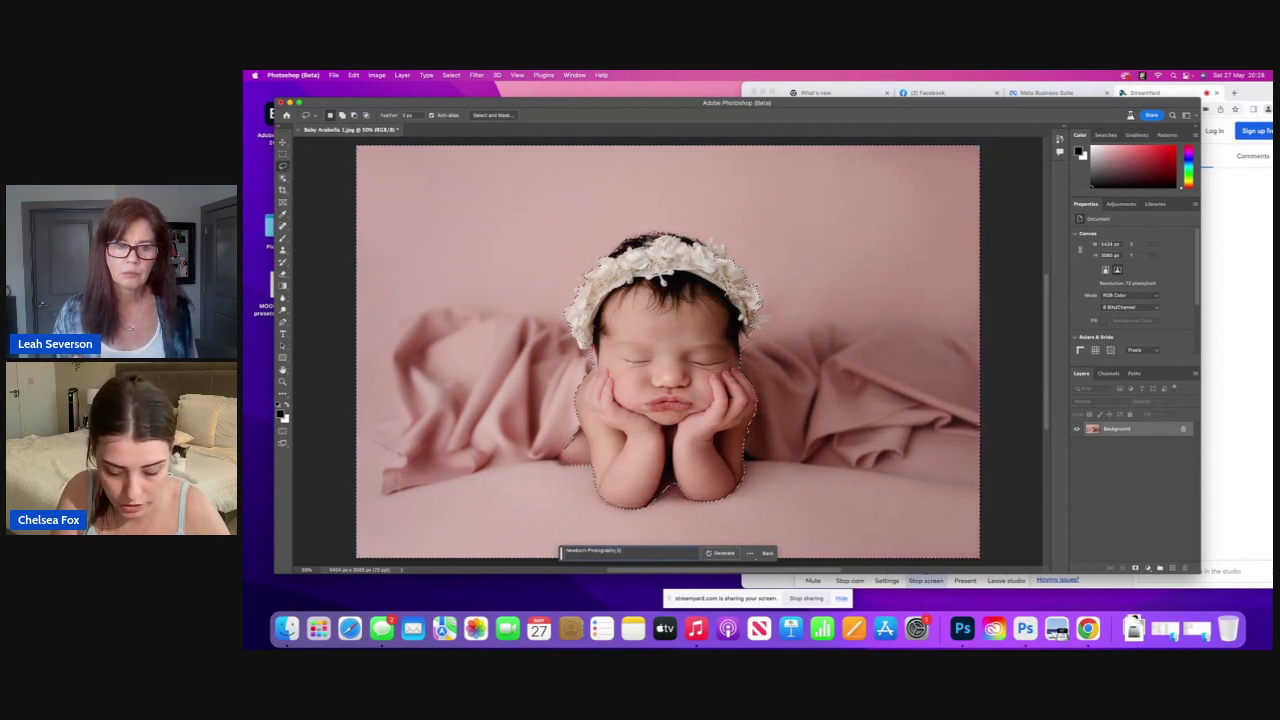
left_click(722, 552)
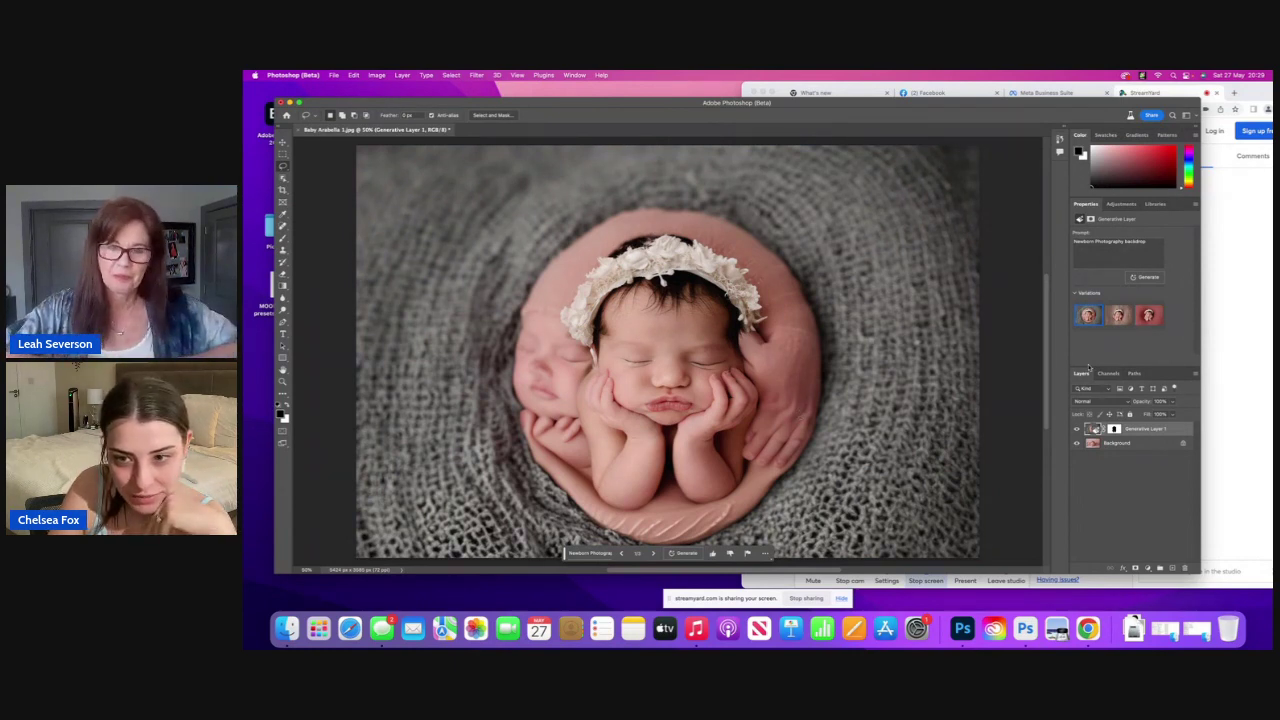
Step: Preview the brown and red textured backdrop variations, and generate another set from the same prompt
left_click(1118, 316)
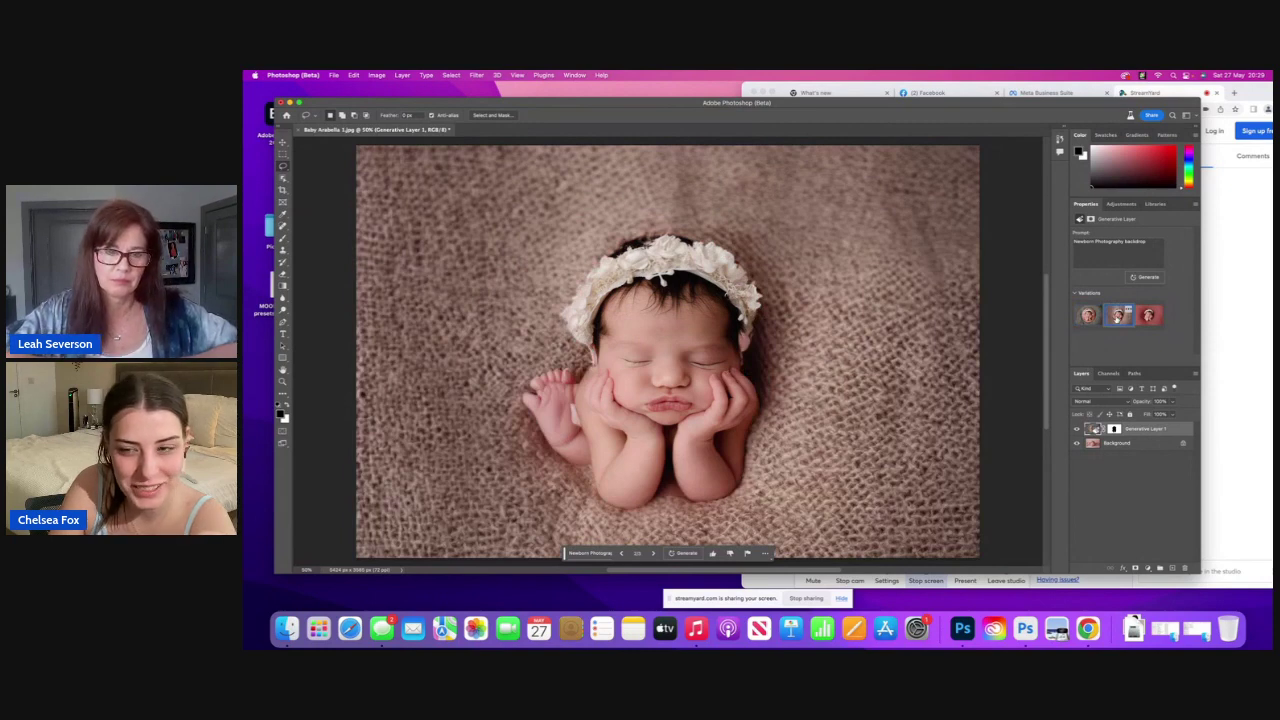
left_click(1148, 316)
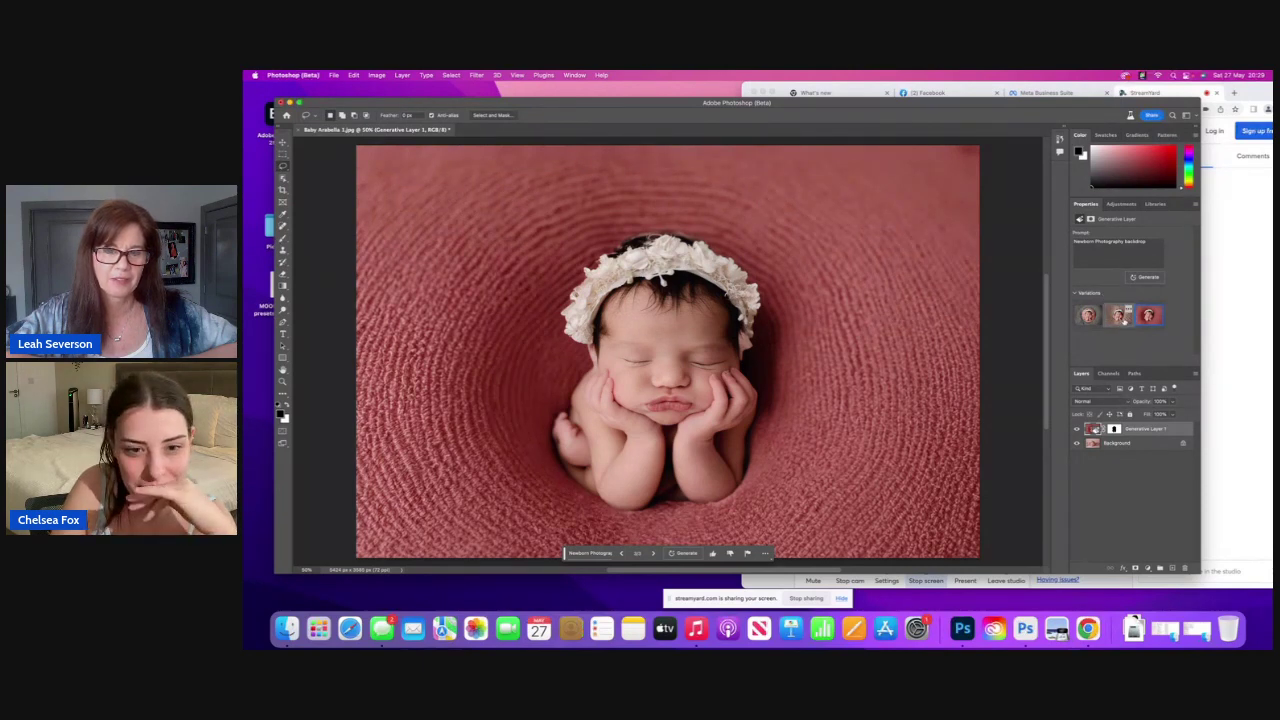
left_click(1123, 319)
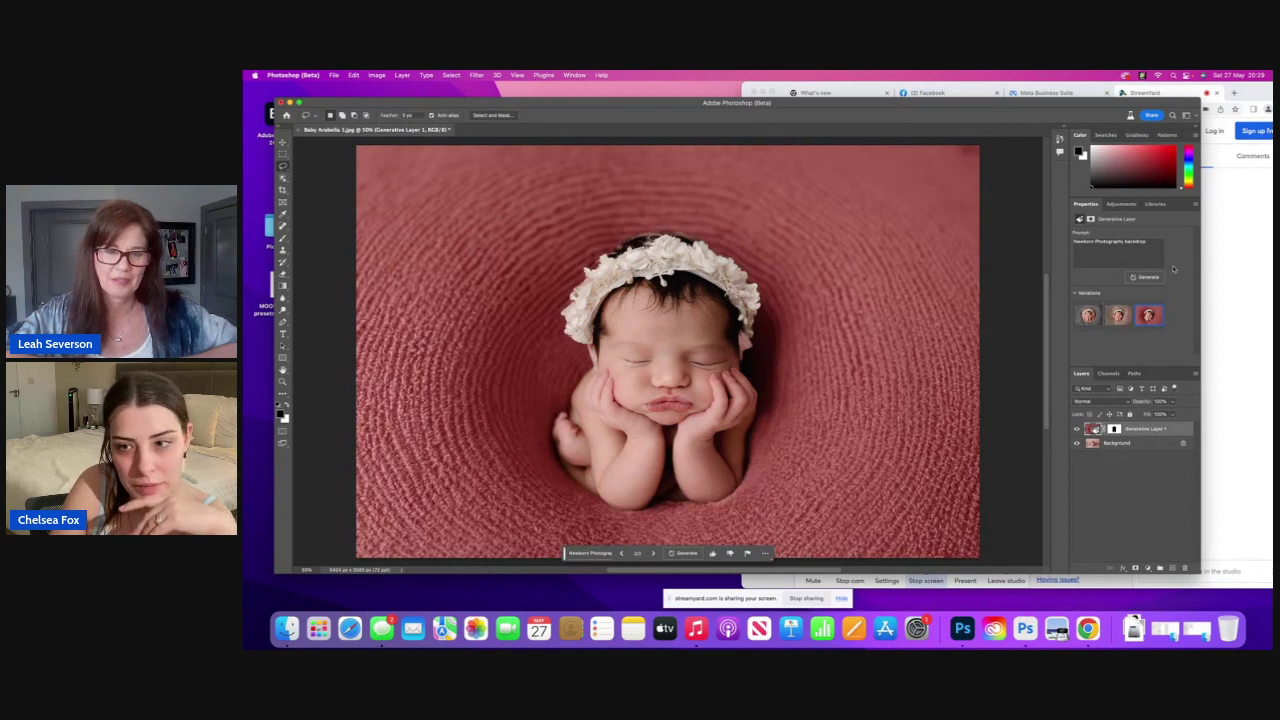
left_click(1146, 277)
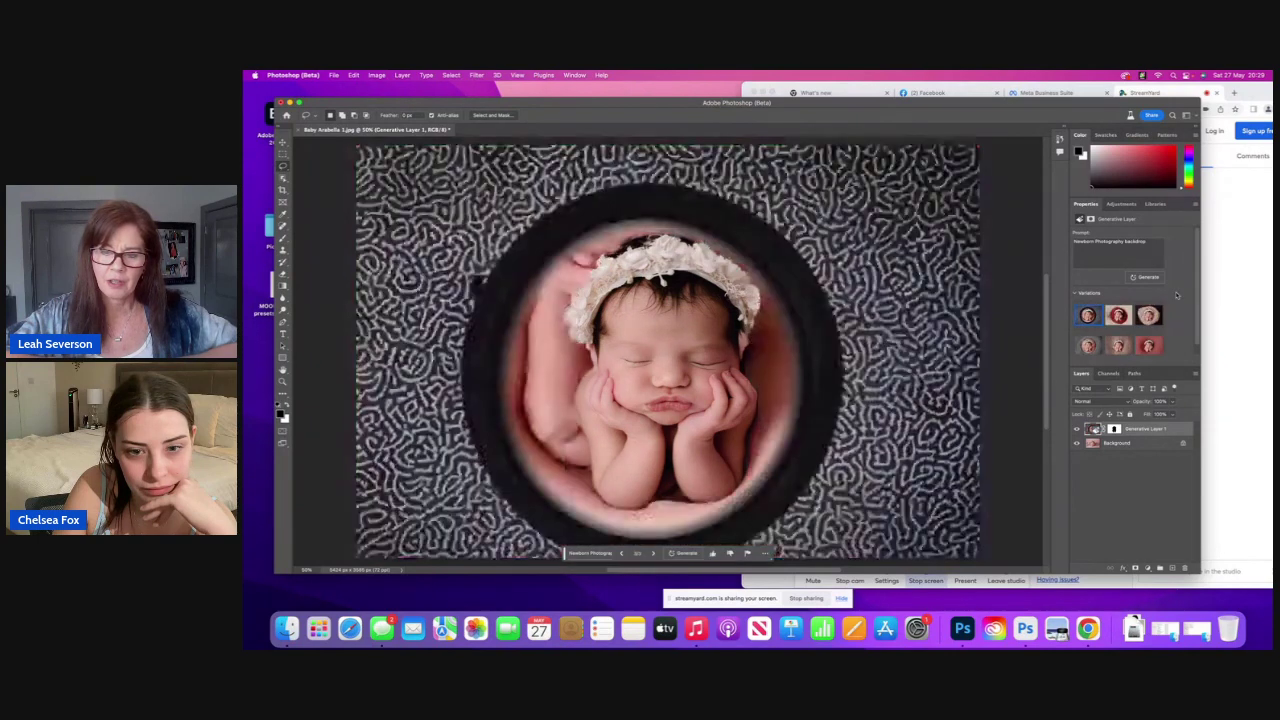
Step: Compare the variation with the round red wool wrap against the one with the cream chunky-knit basket
left_click(1120, 316)
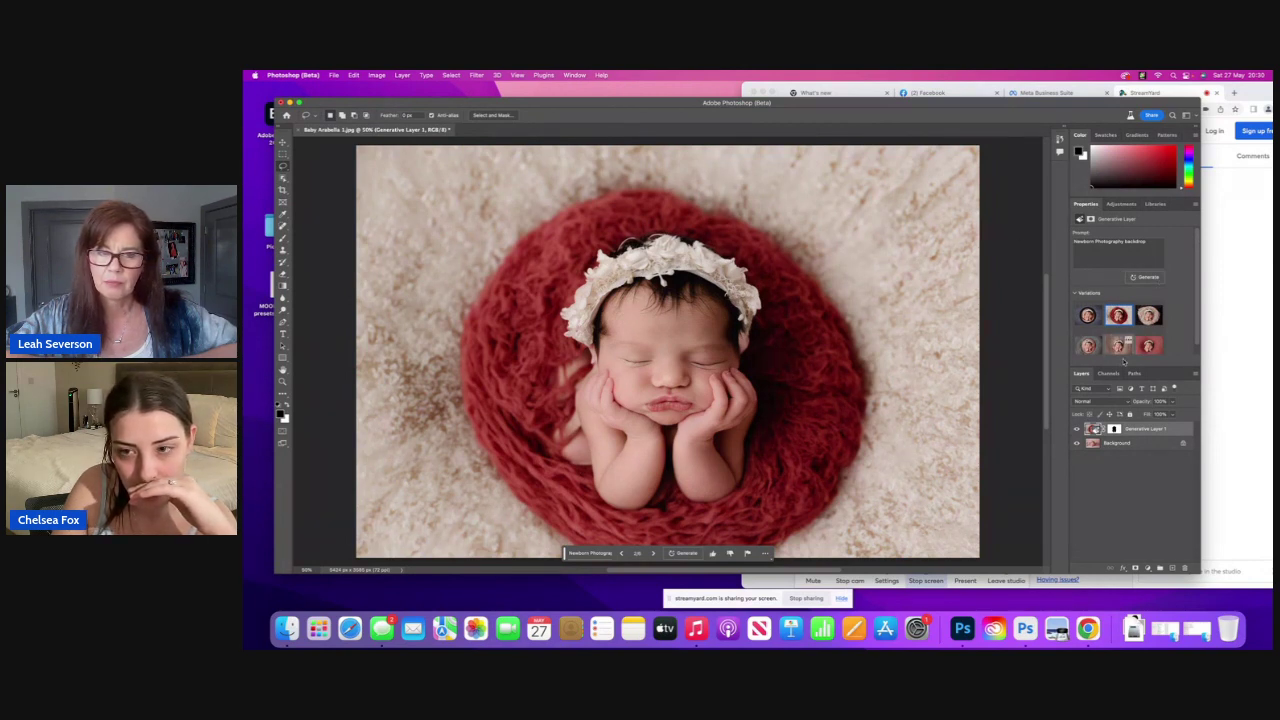
left_click(1147, 318)
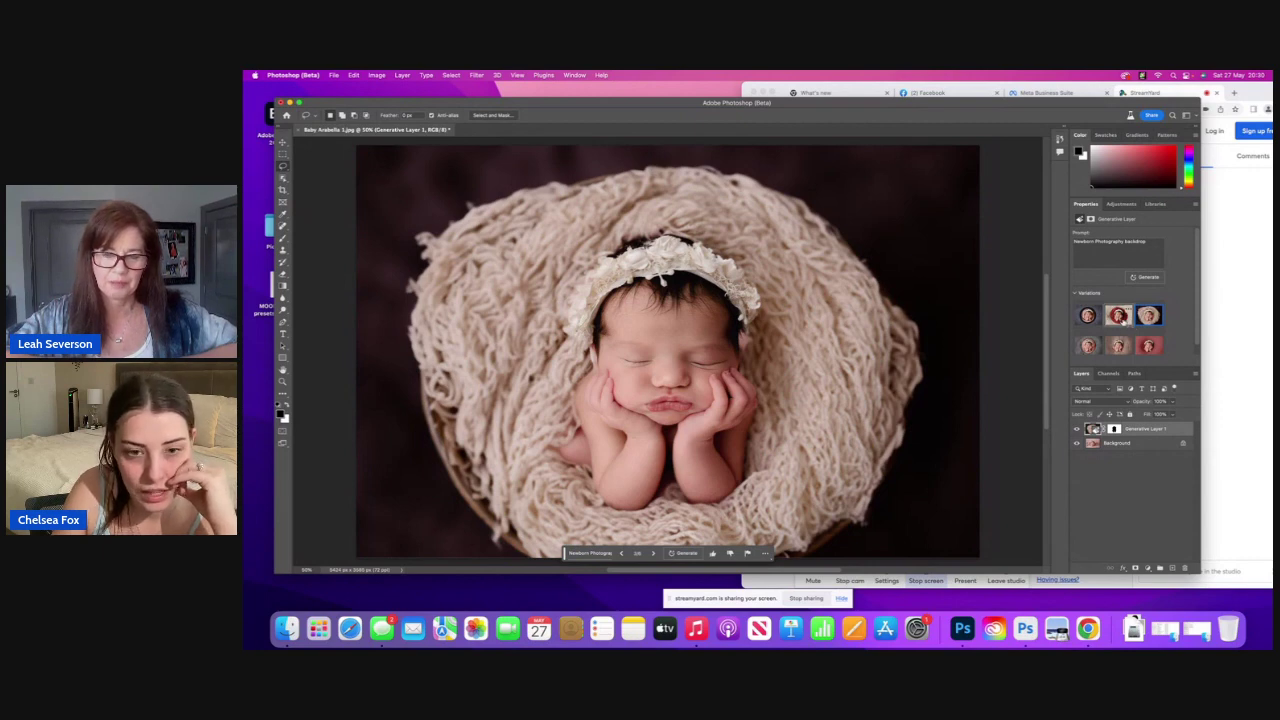
left_click(1120, 318)
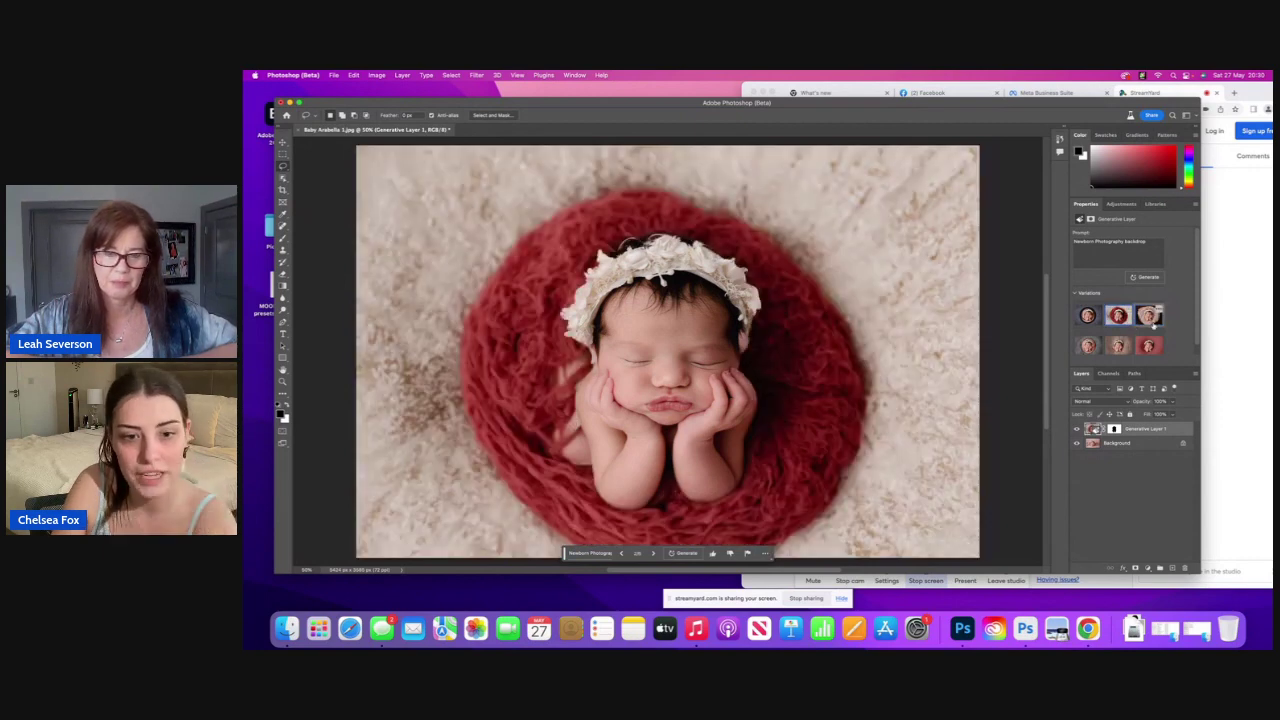
left_click(1145, 318)
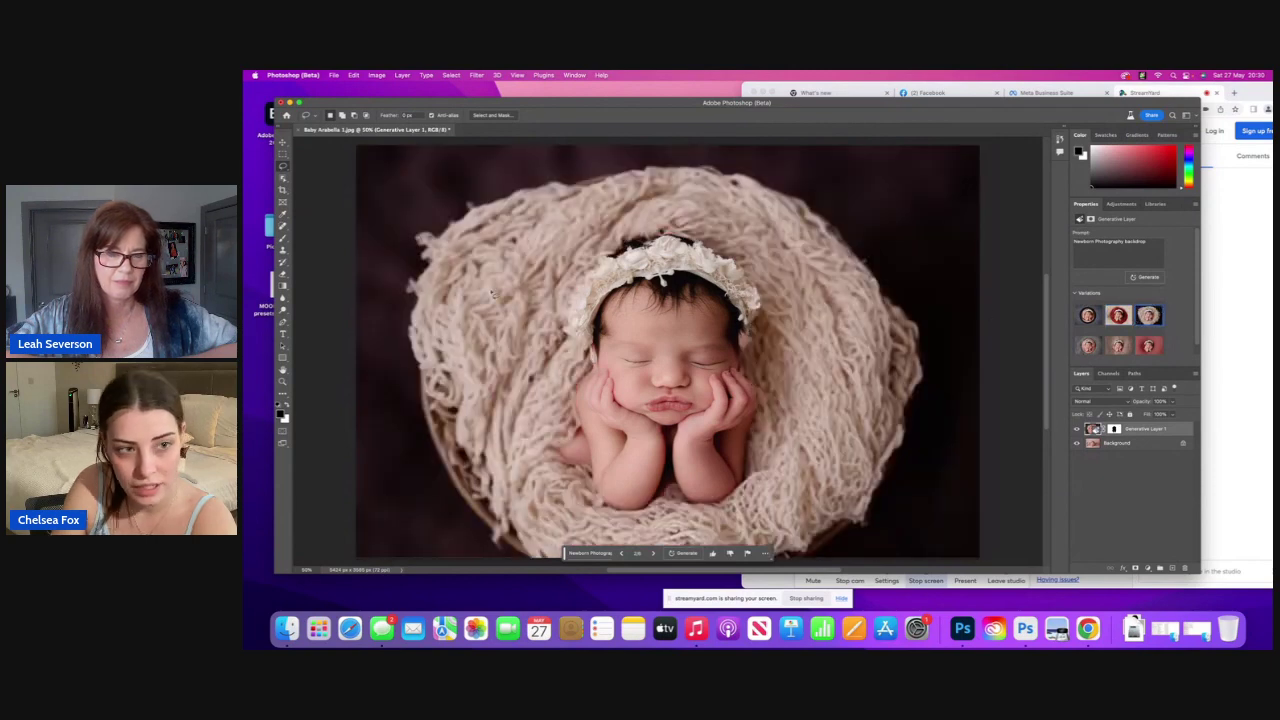
Step: Generate a third set of variations from the same backdrop prompt
left_click(402, 75)
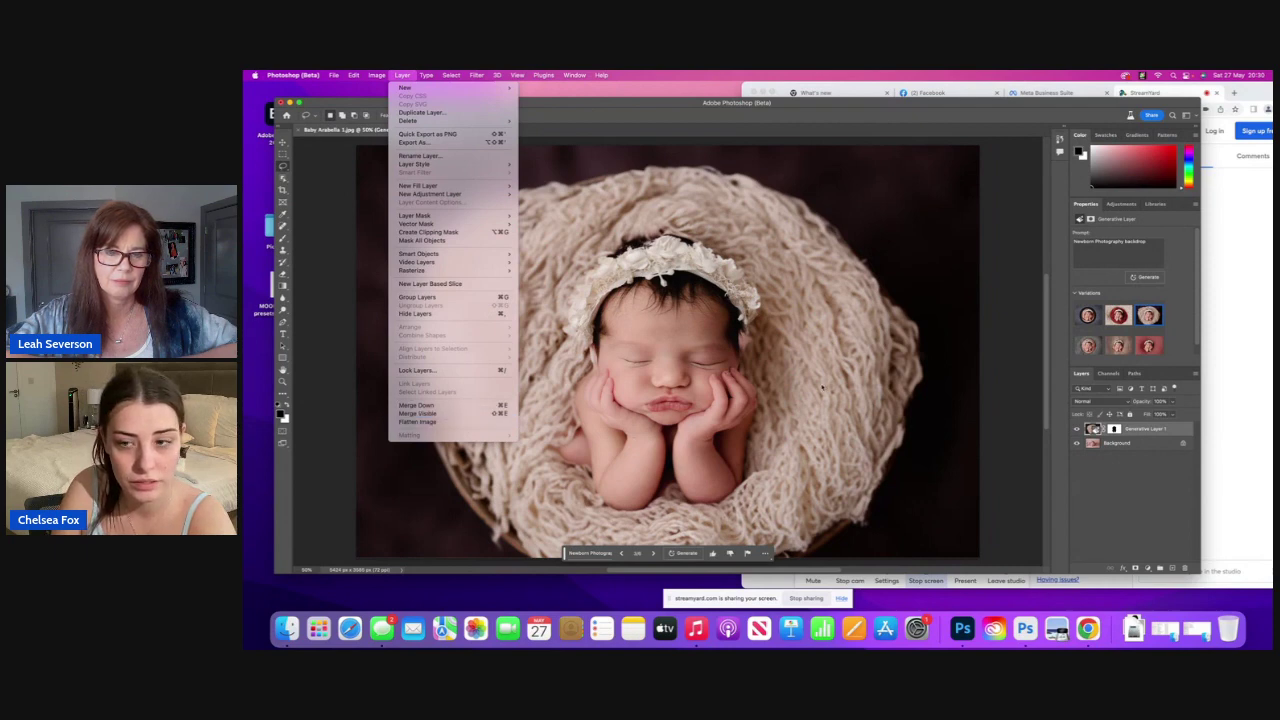
key("Escape")
left_click(1147, 277)
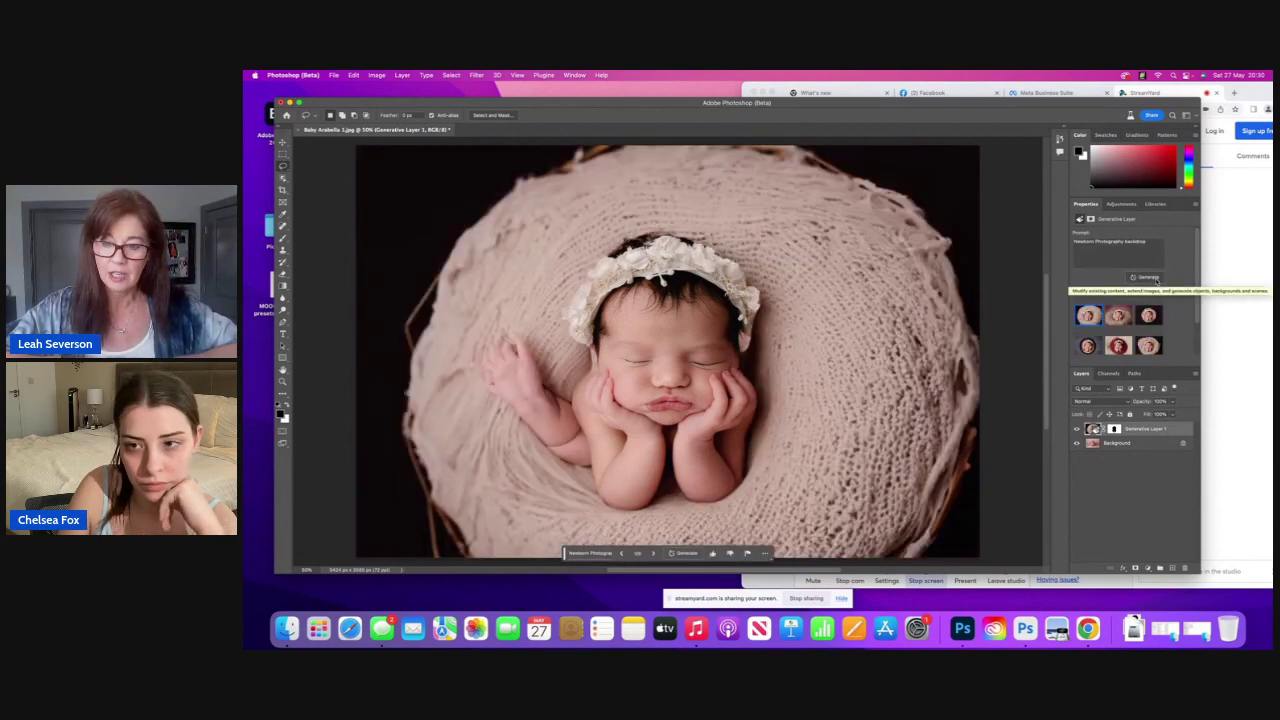
Step: Compare the newest variations: the large cream knit basket, the beige knit cushion and the pink wrap in a dark basket
left_click(1122, 315)
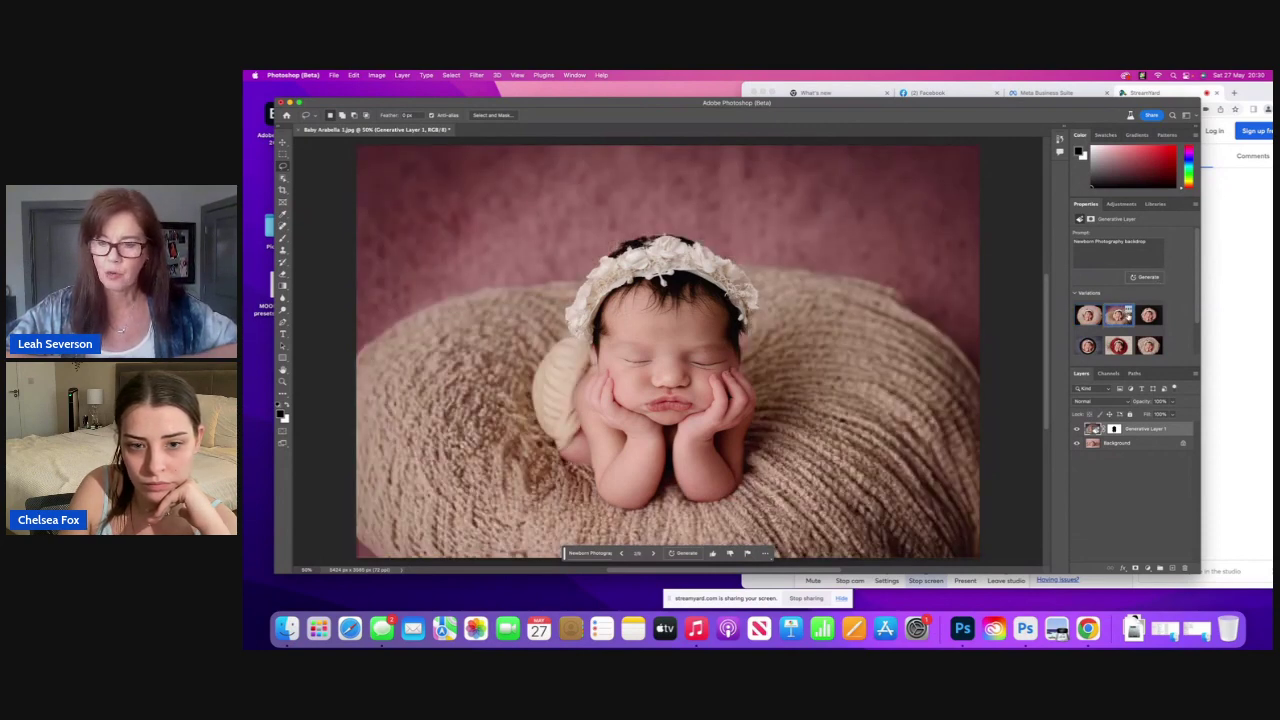
left_click(1143, 318)
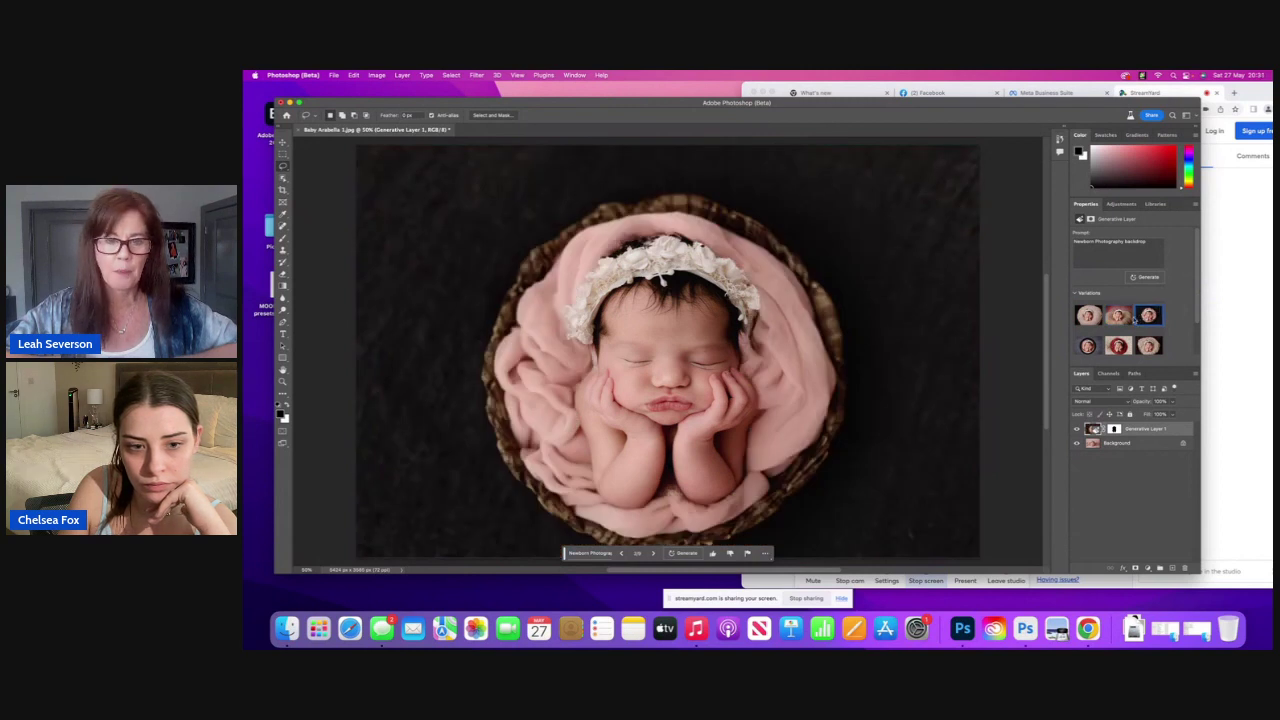
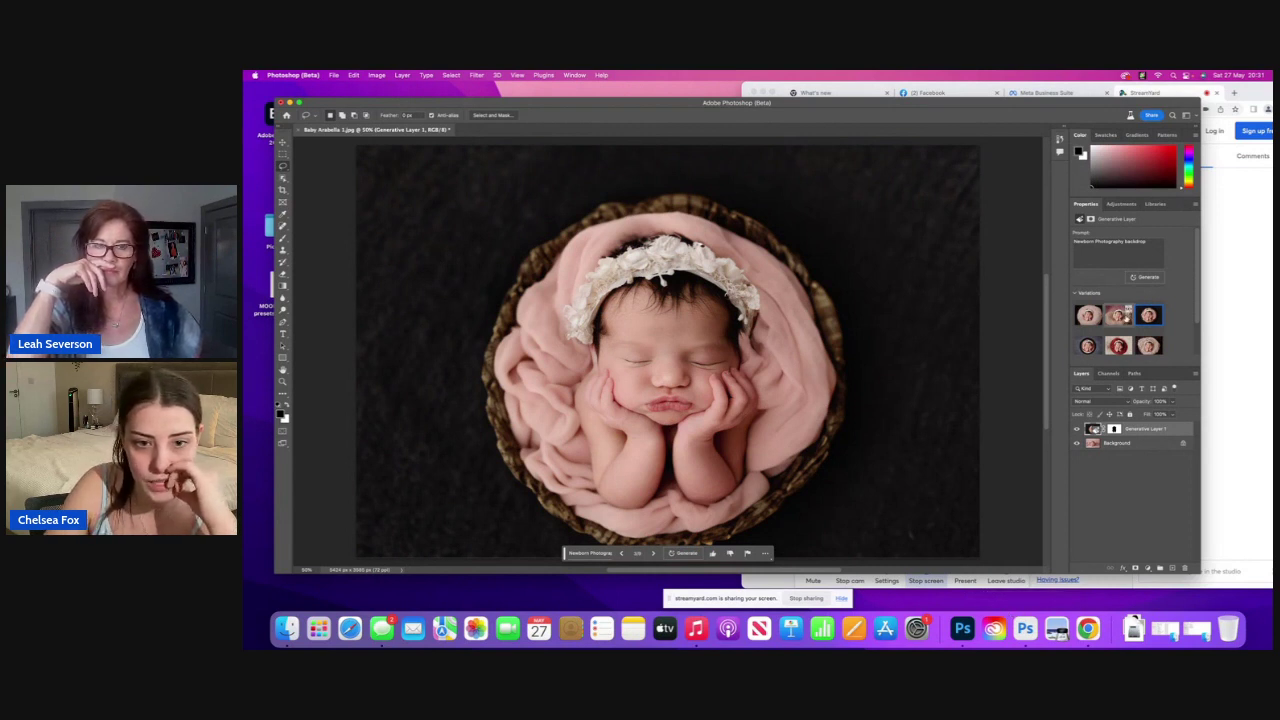
left_click(1124, 315)
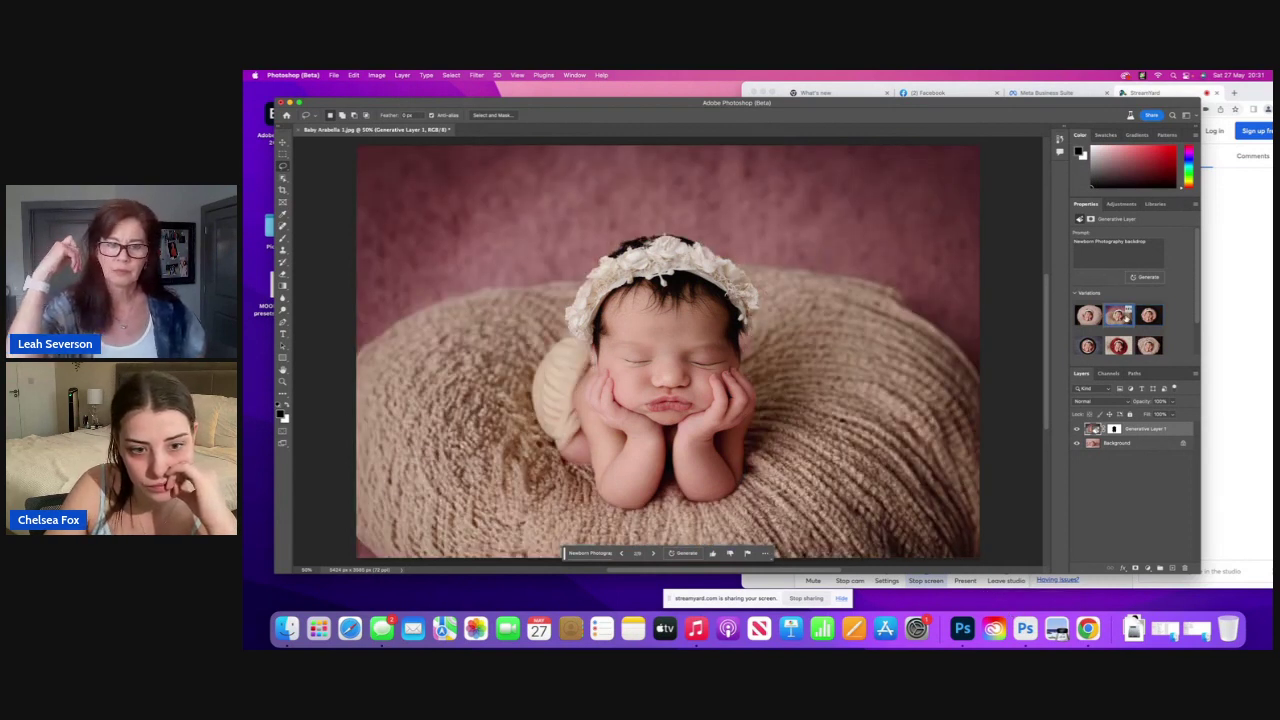
left_click(1094, 317)
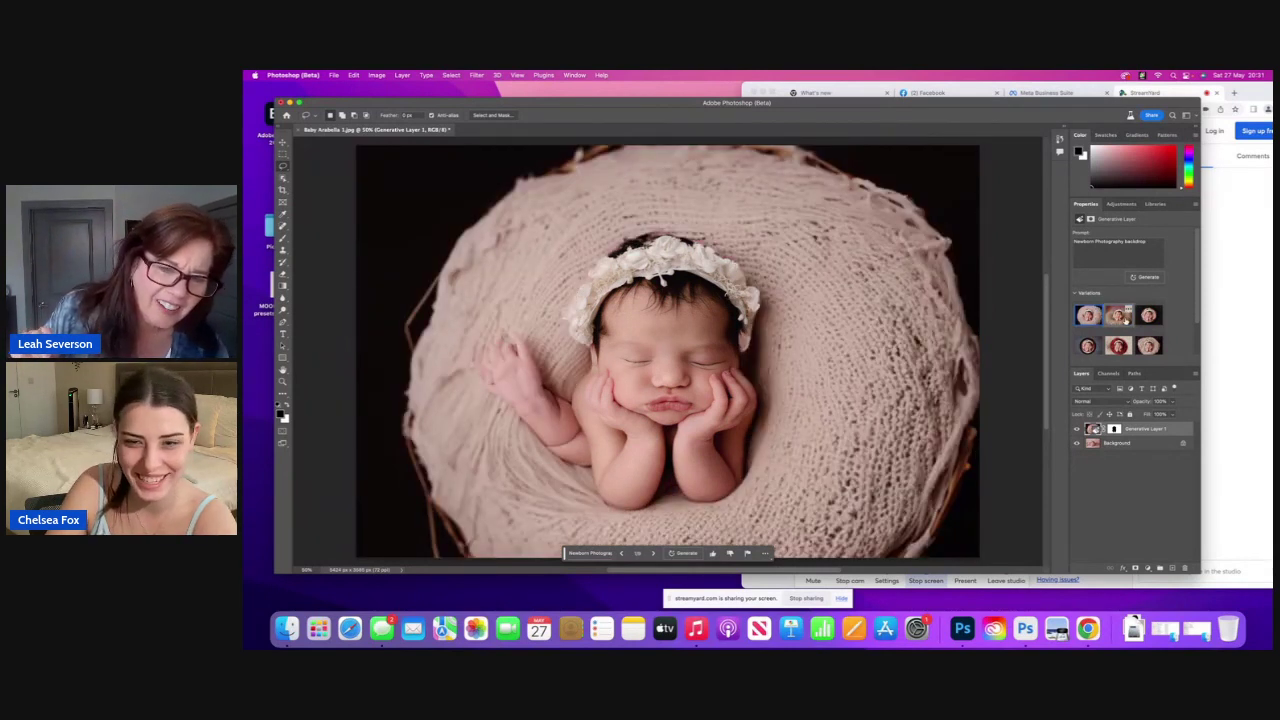
left_click(1120, 316)
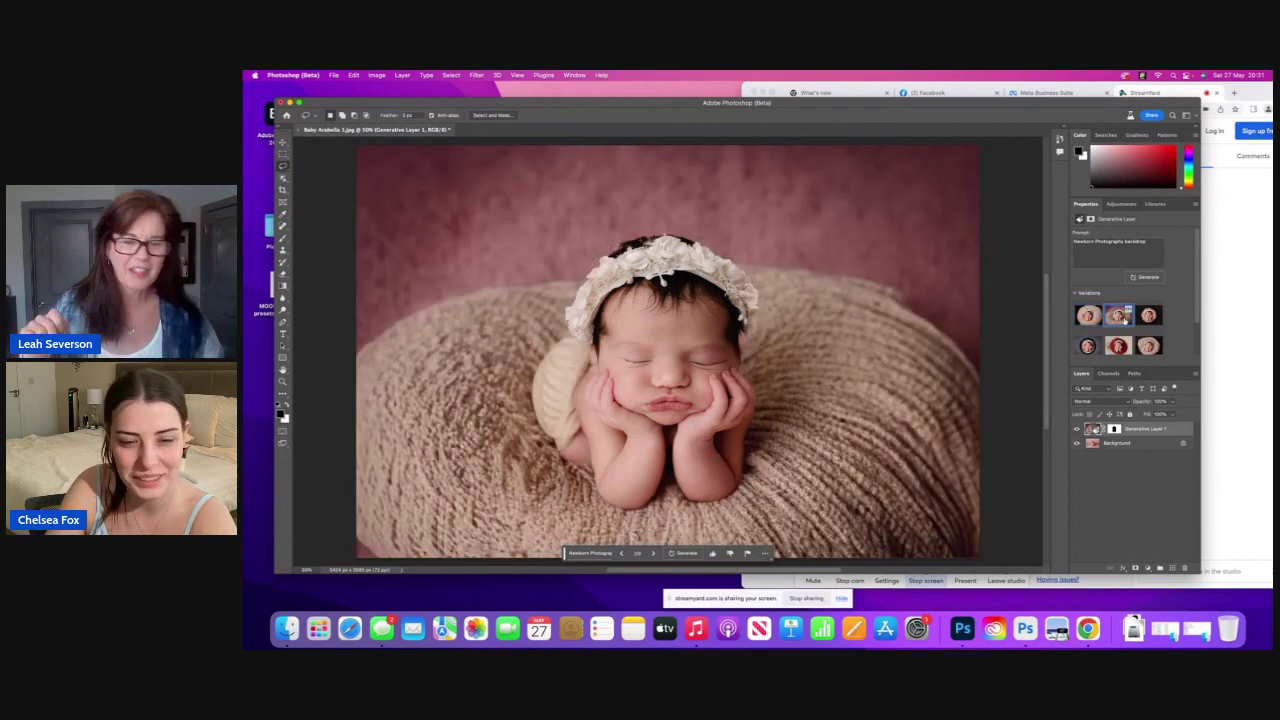
left_click(1138, 322)
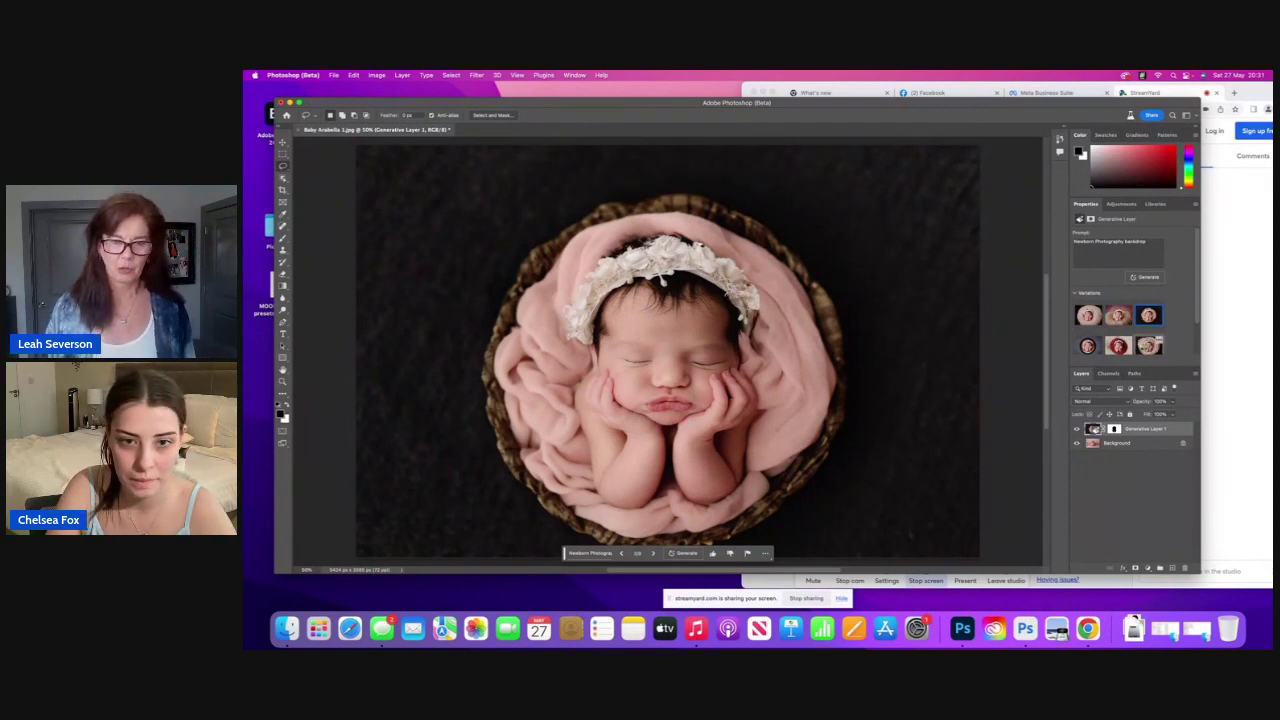
Step: Select the earlier variation with the cream chunky-knit basket on a dark background and flatten the image
left_click(1148, 346)
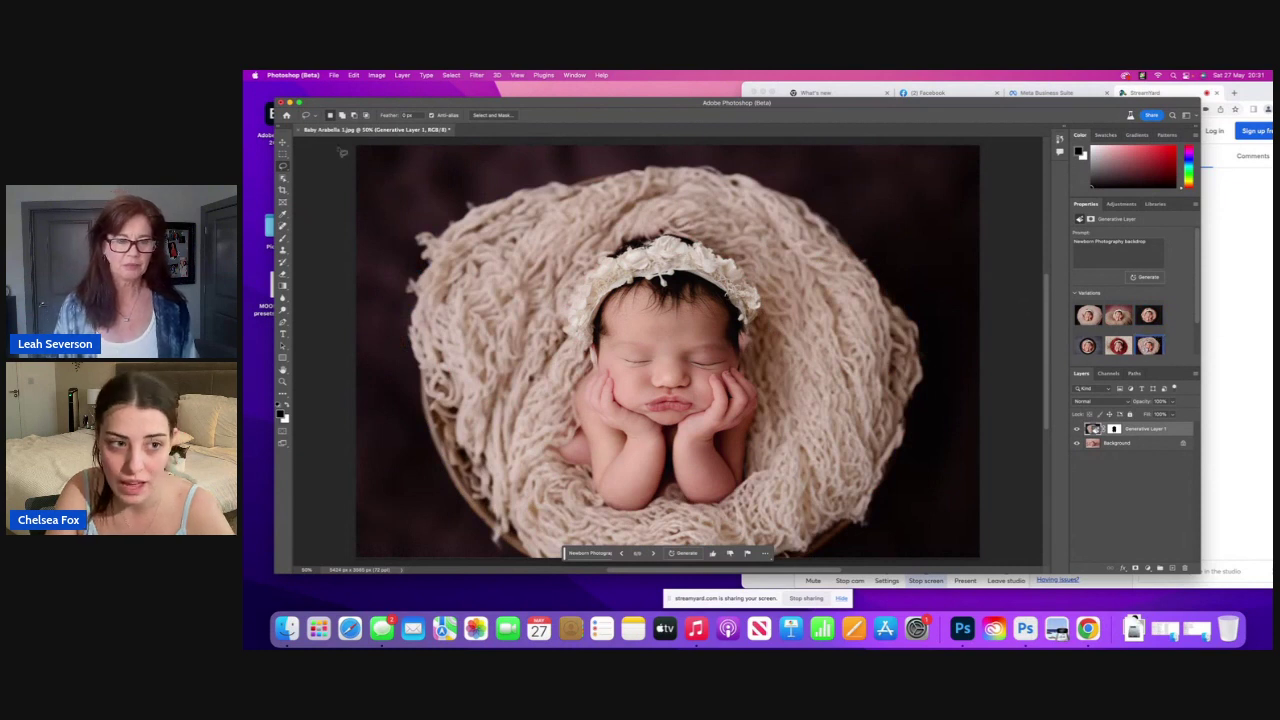
left_click(402, 75)
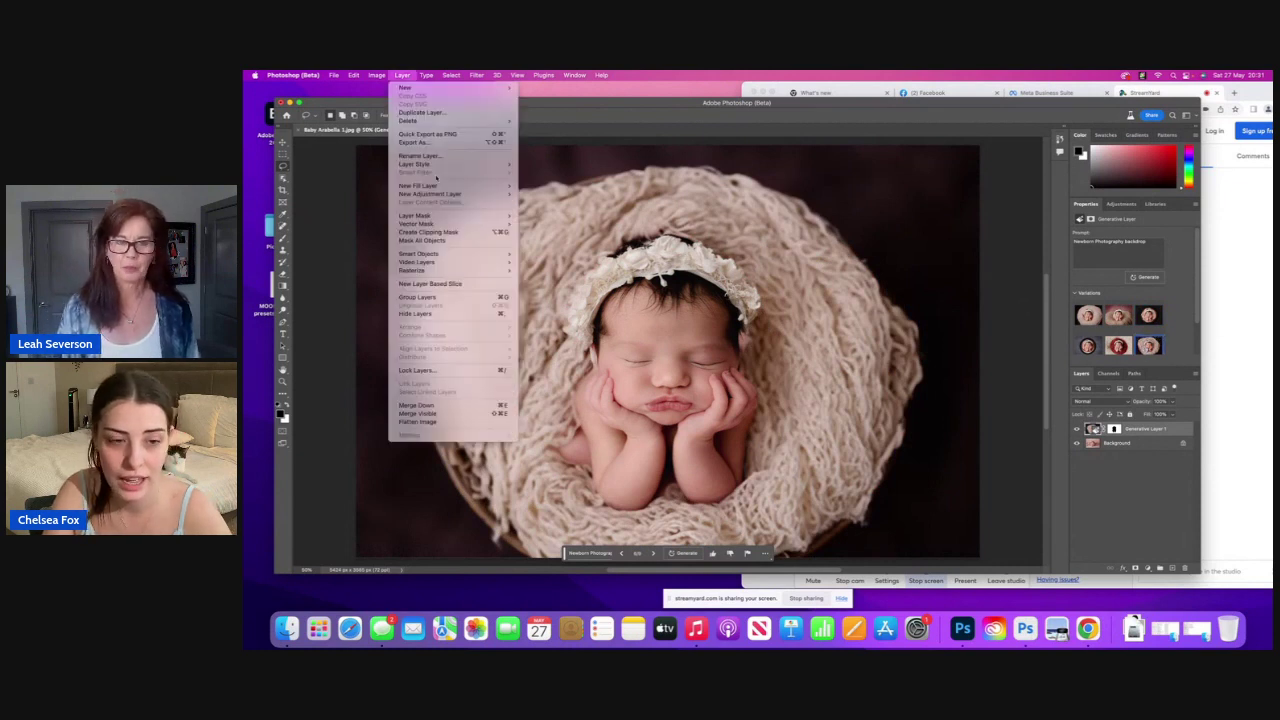
left_click(470, 422)
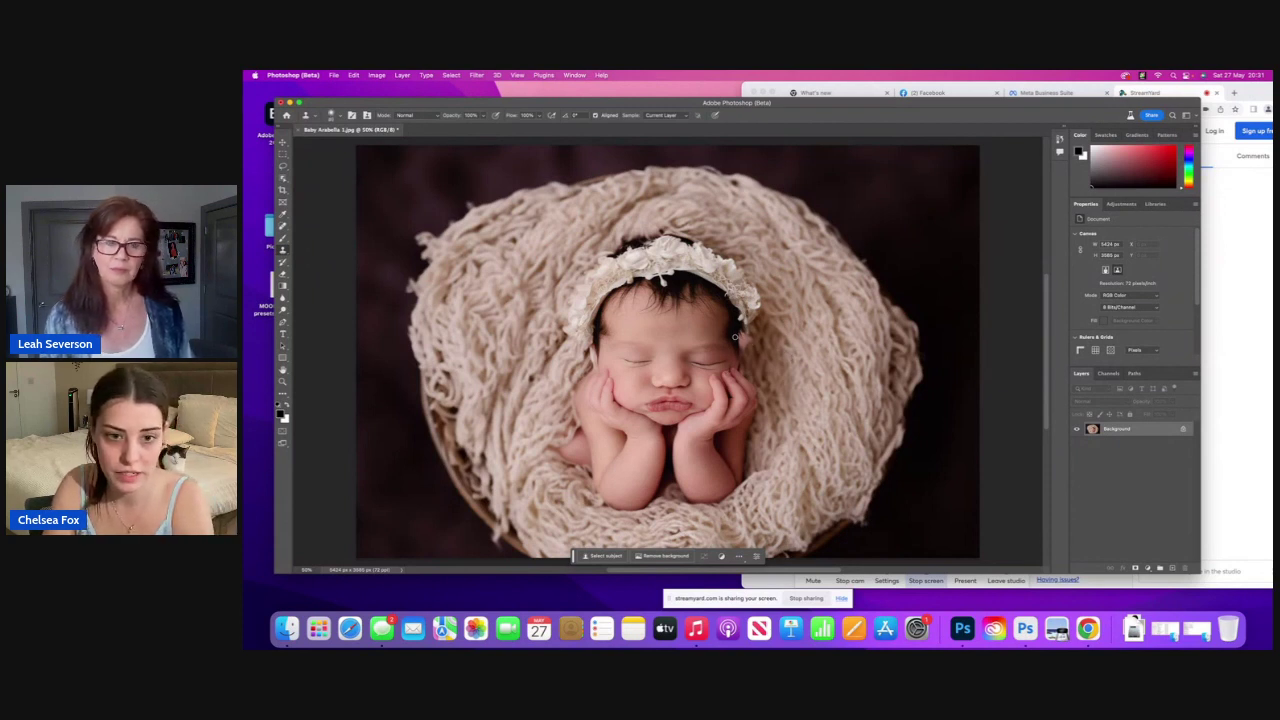
Step: Adjust the Clone Stamp brush size and clone over the pink remnant beside the baby's ear below the headband
key("bracketright")
key("bracketright")
key("bracketright")
key("bracketright")
key("bracketright")
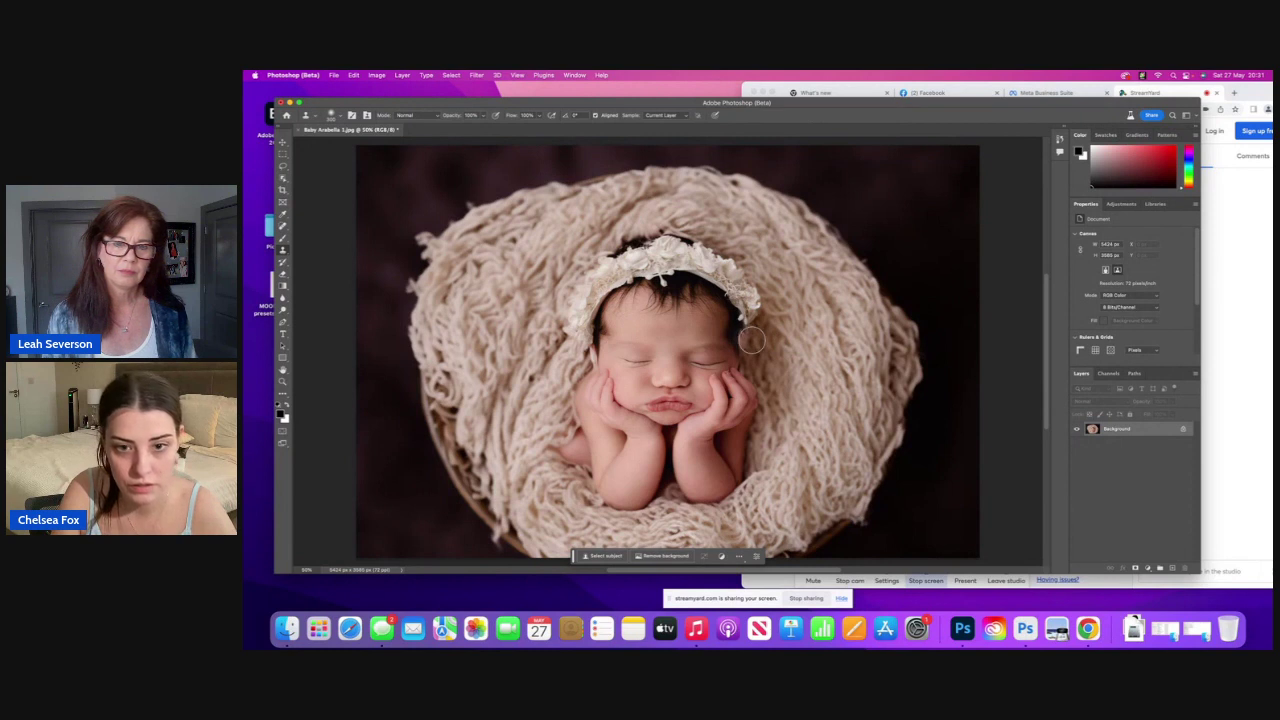
key("bracketleft")
key("bracketleft")
key("bracketleft")
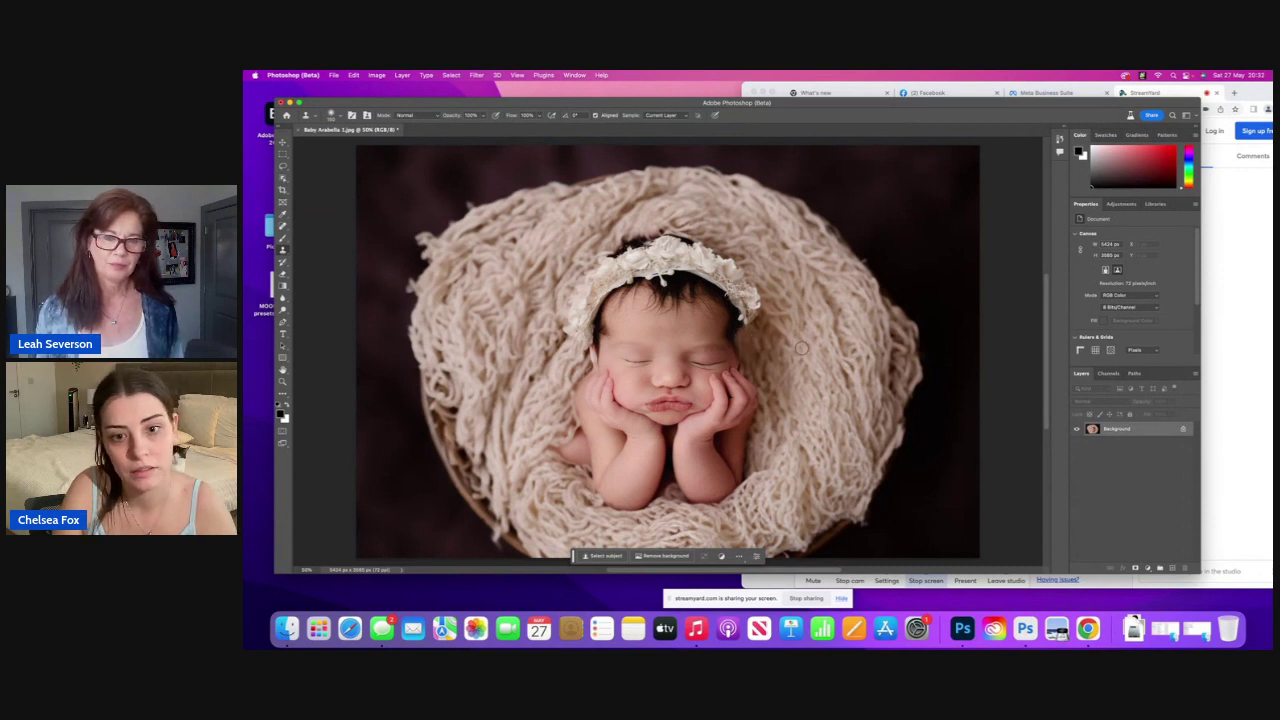
Step: Undo the latest Clone Stamp strokes on the flattened basket image
left_click(354, 75)
left_click(354, 75)
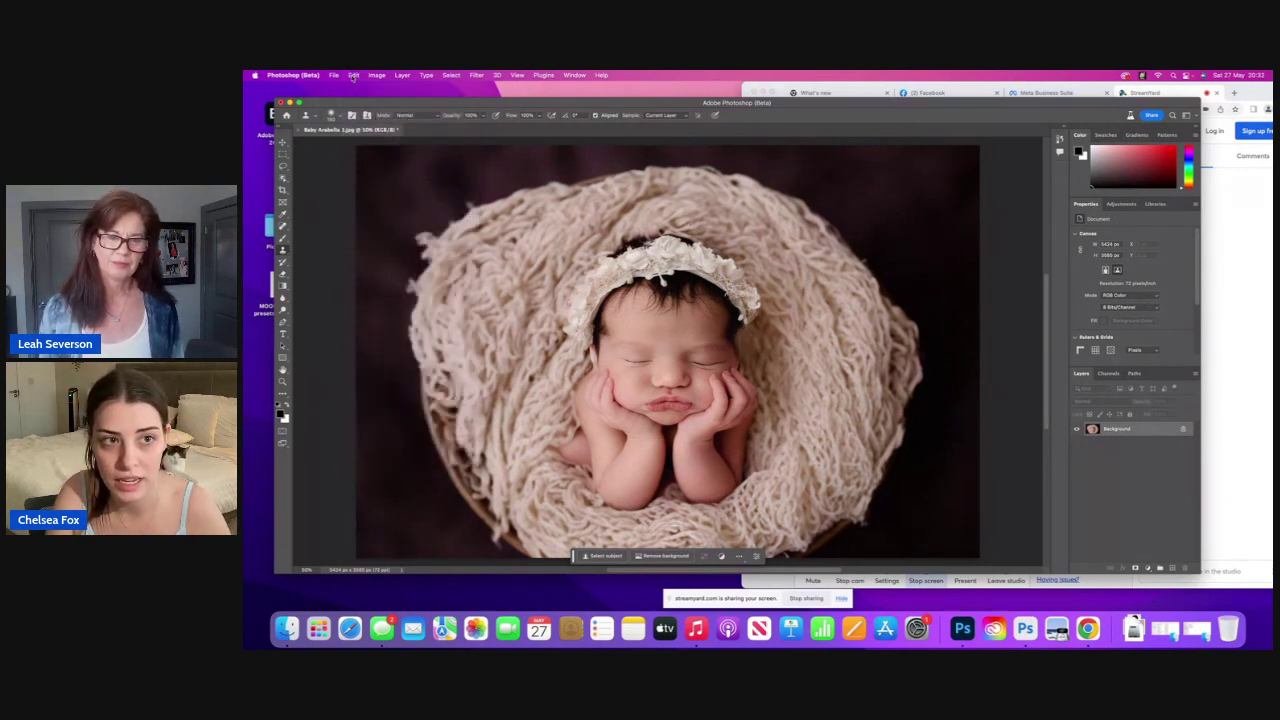
left_click(354, 75)
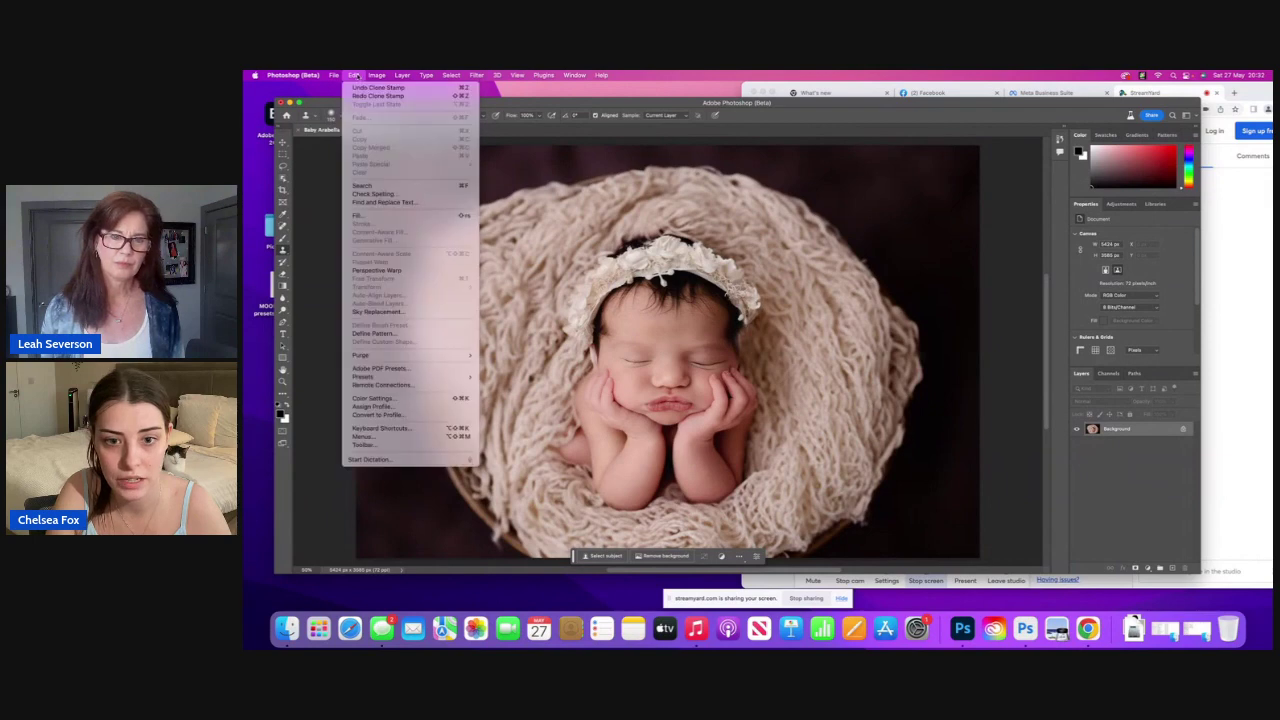
left_click(365, 87)
left_click(377, 75)
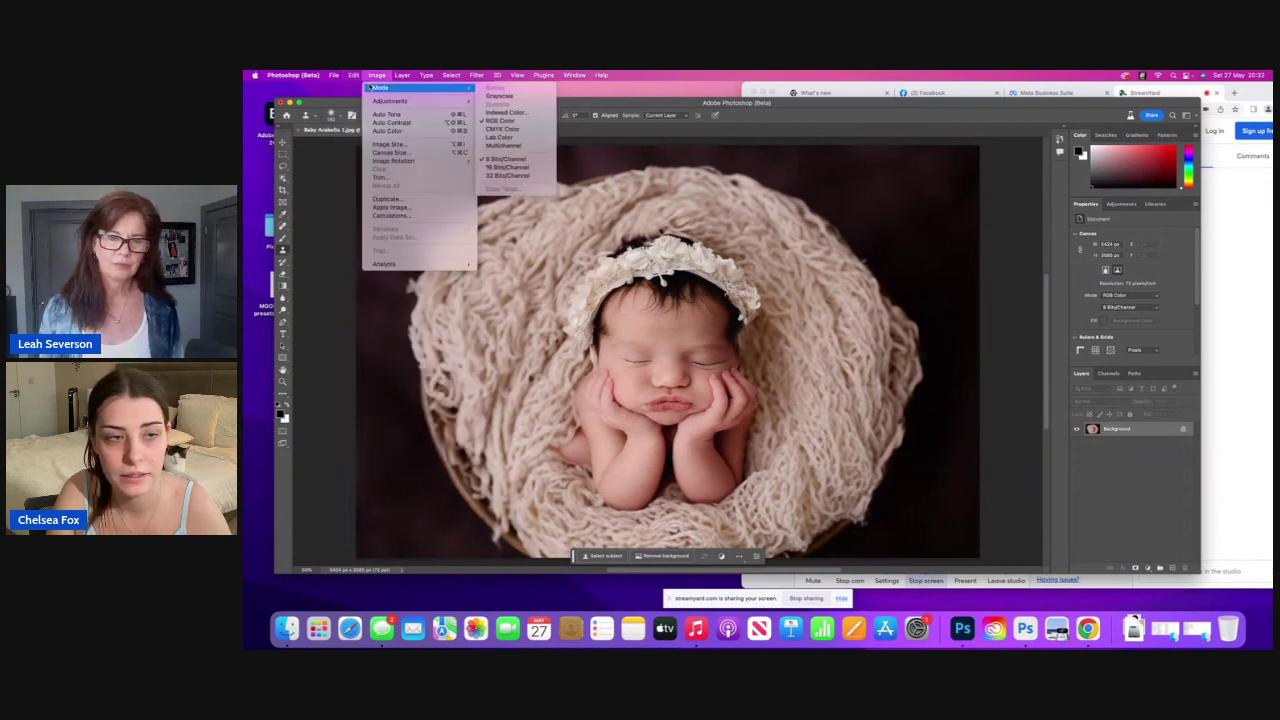
left_click(355, 76)
left_click(355, 76)
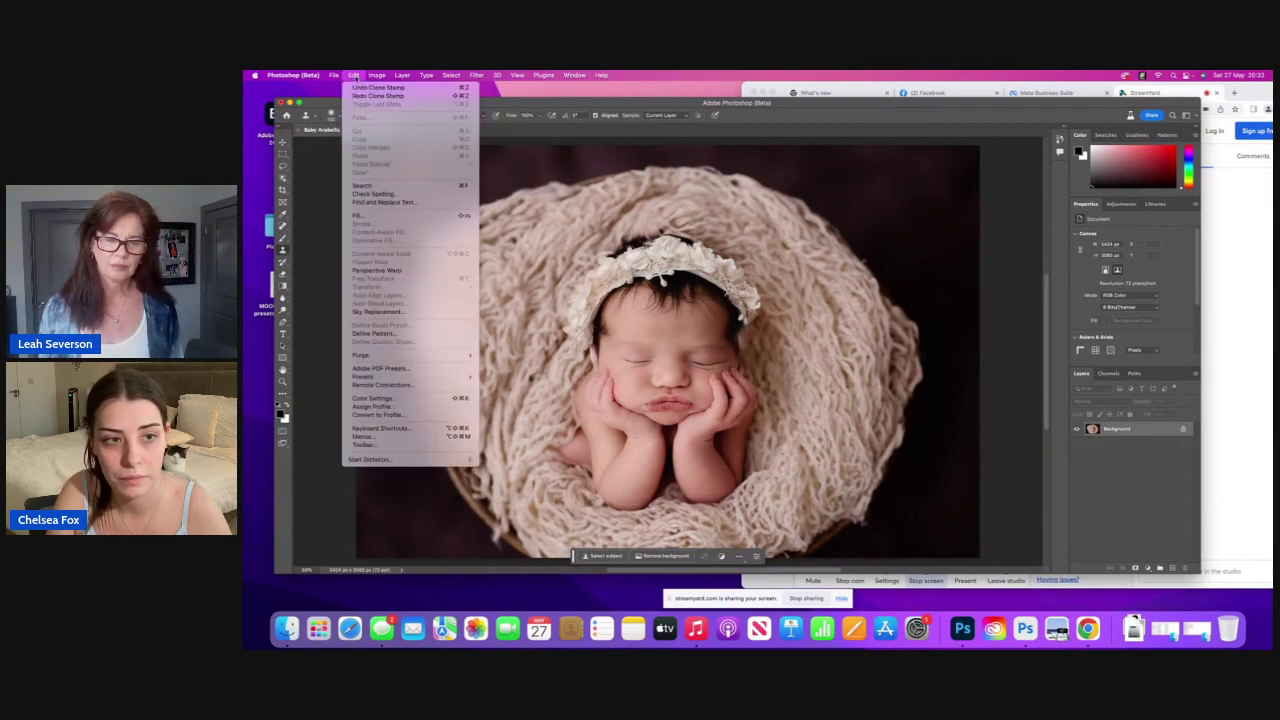
left_click(362, 87)
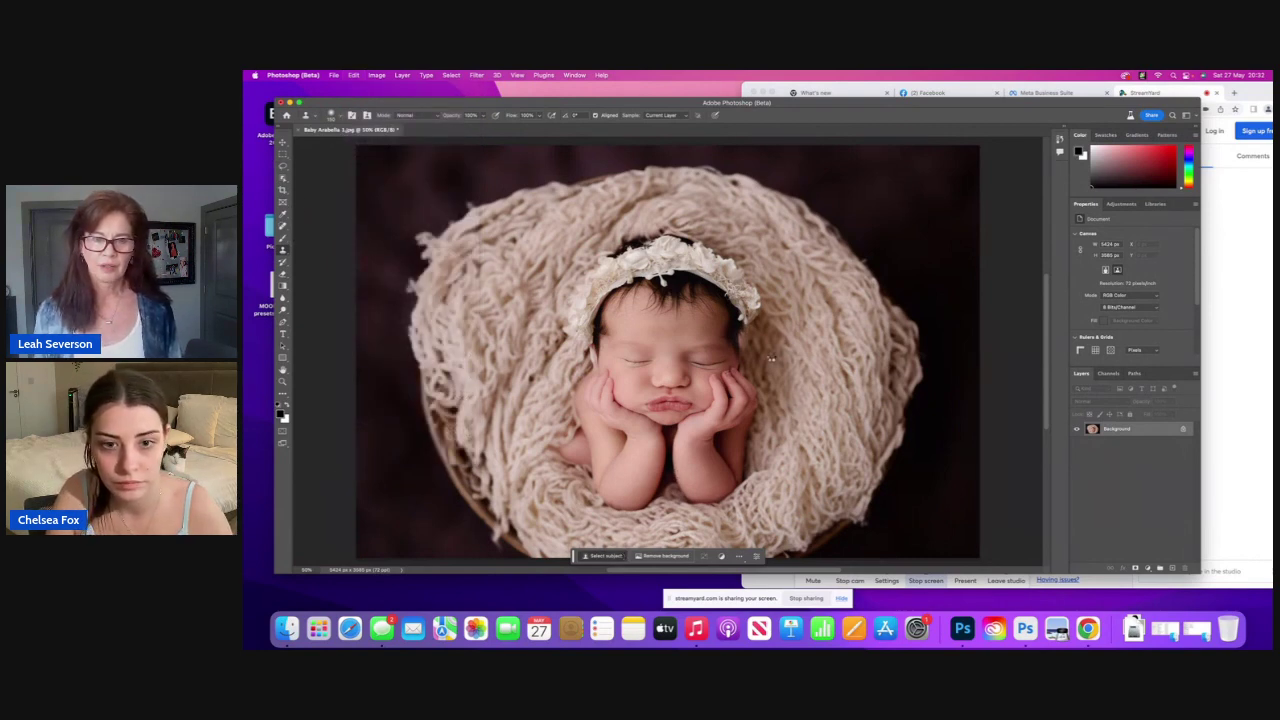
key("super+z")
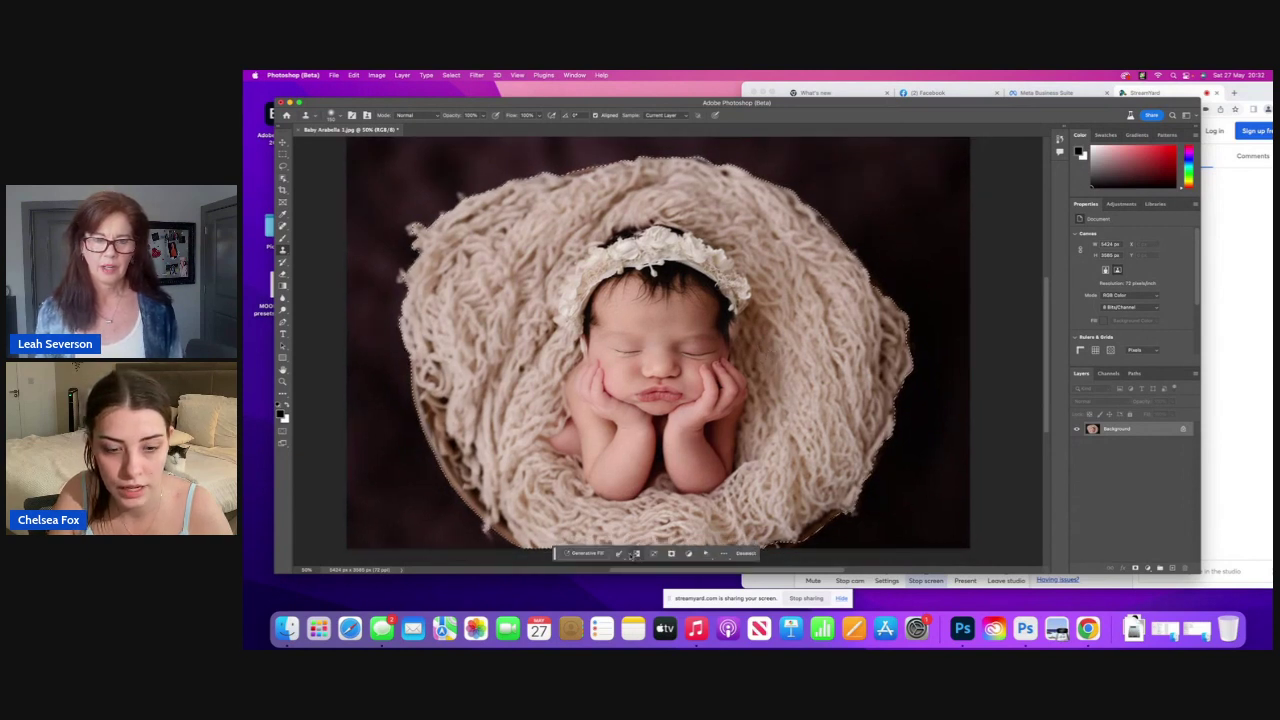
Step: Select the subject and invert the selection so the dark backdrop around the knit basket is selected
key("shift+super+i")
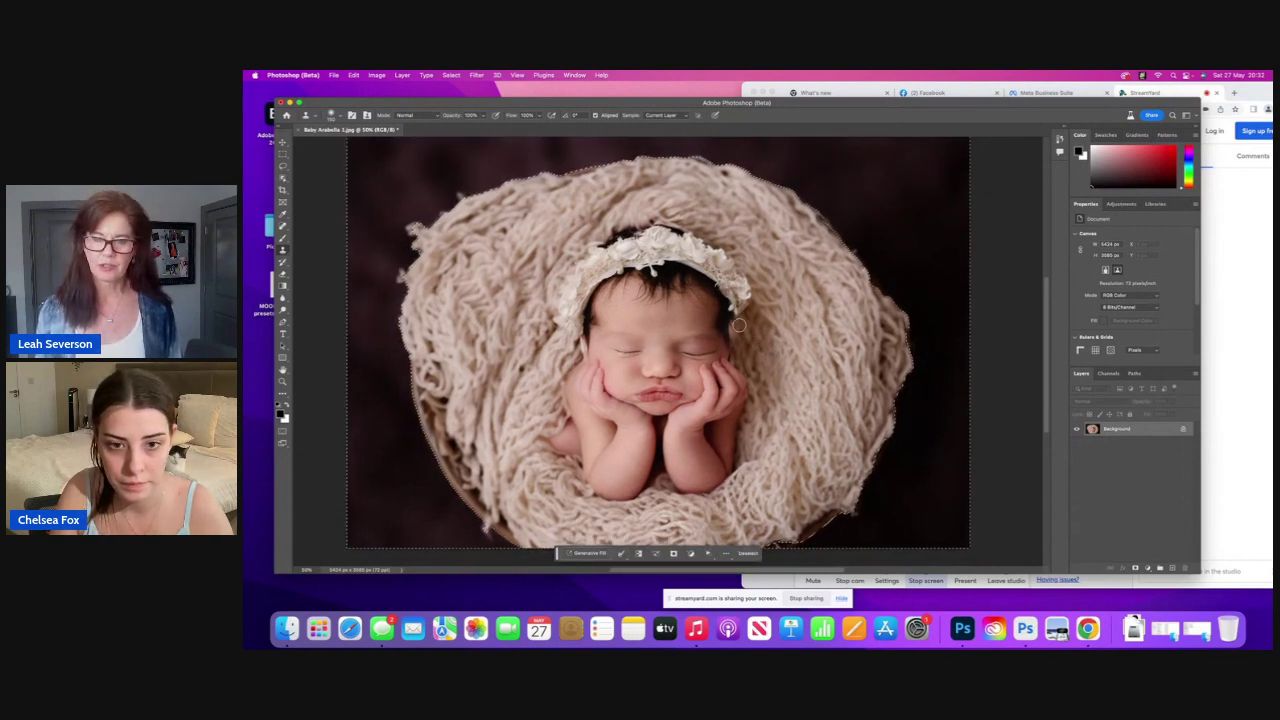
scroll(740, 324, "down", 2)
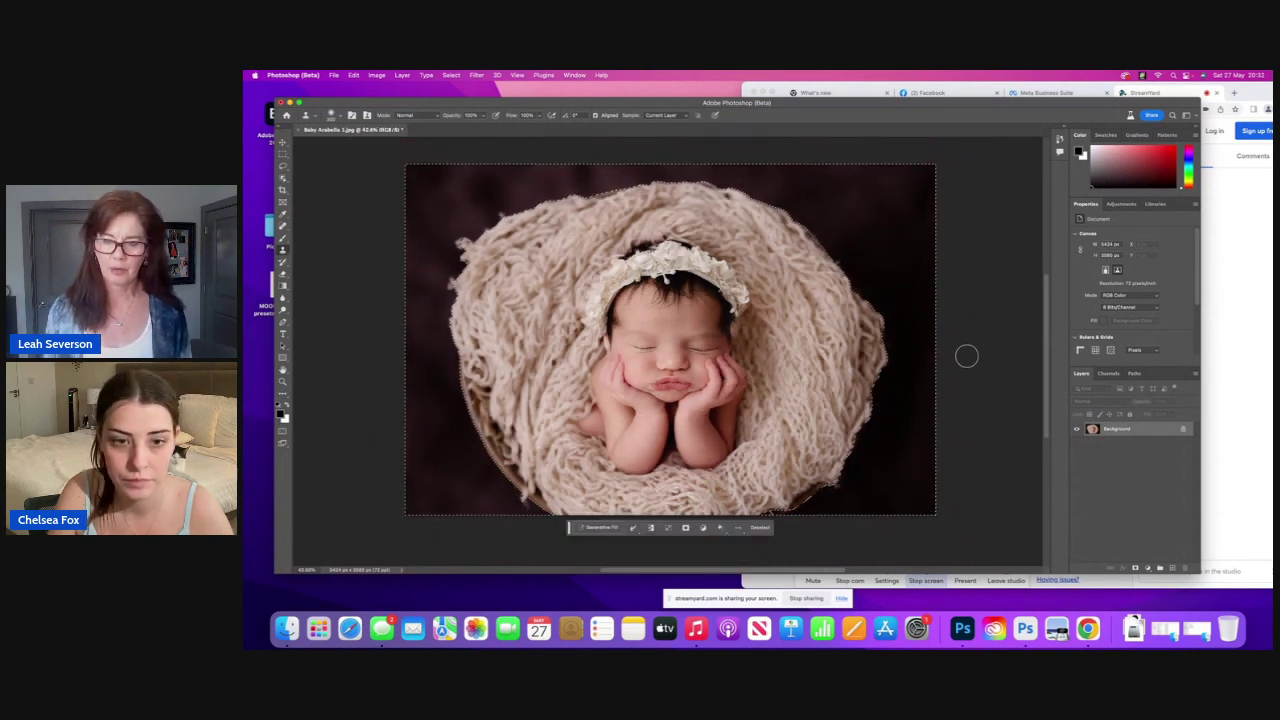
scroll(700, 283, "down", 2)
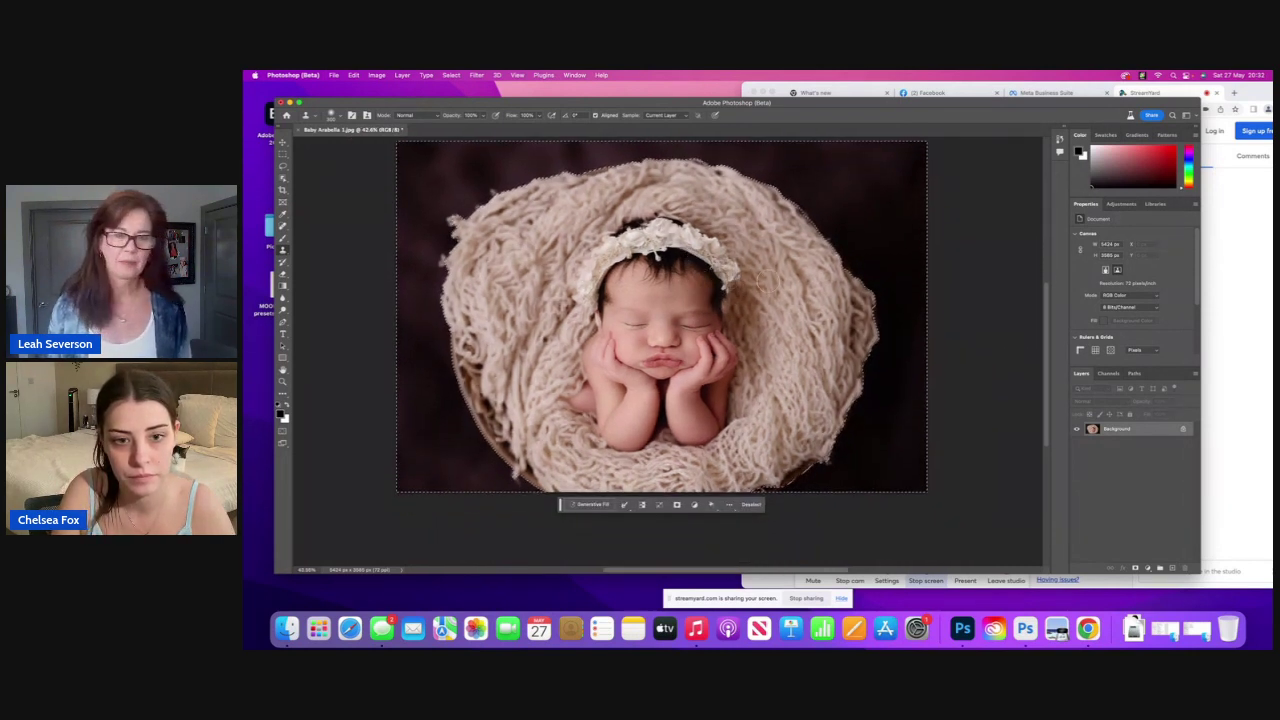
scroll(780, 278, "right", 1)
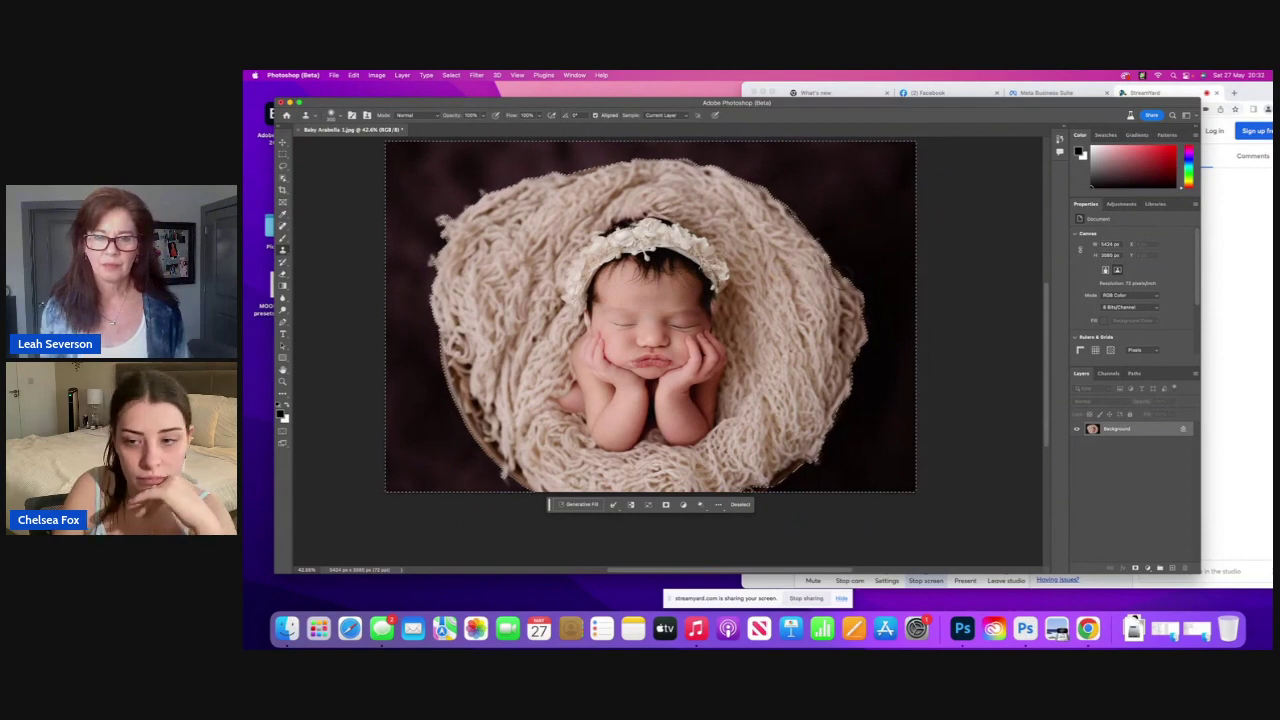
Step: Undo the selection changes, remaining Clone Stamp strokes and image flattening to get back to the editable generative layer
left_click(354, 77)
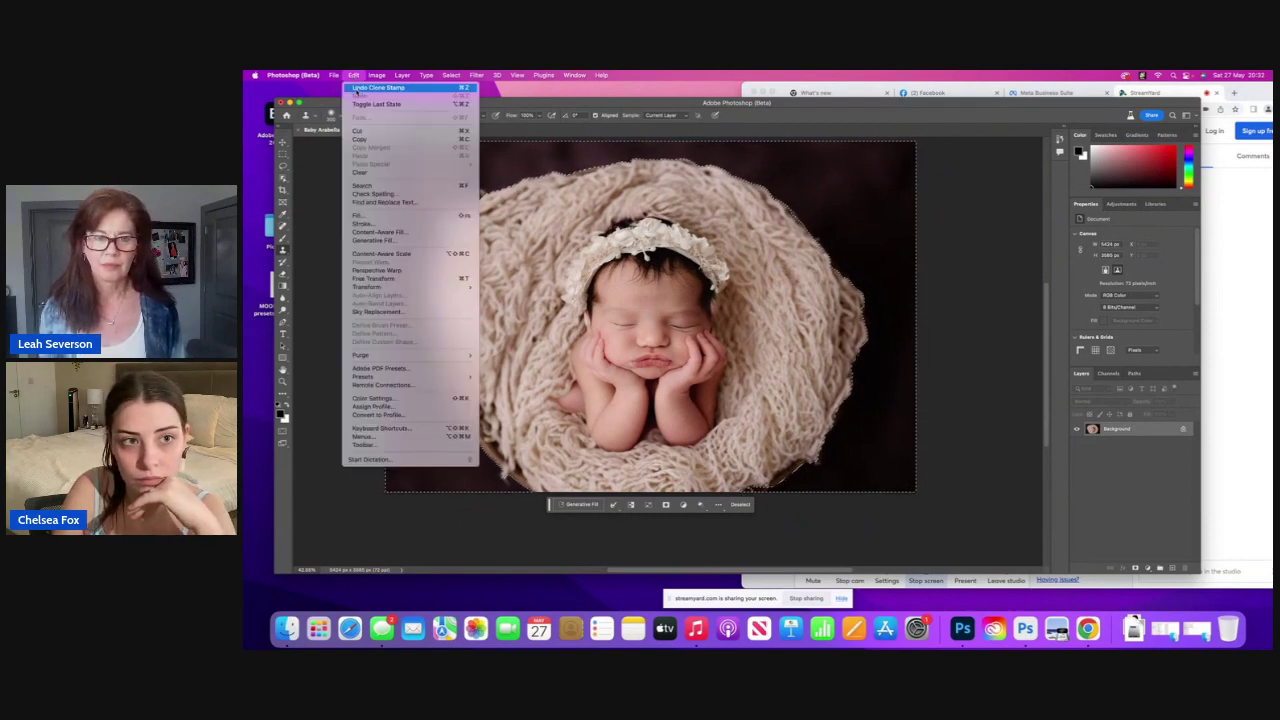
left_click(354, 77)
left_click(354, 77)
left_click(354, 77)
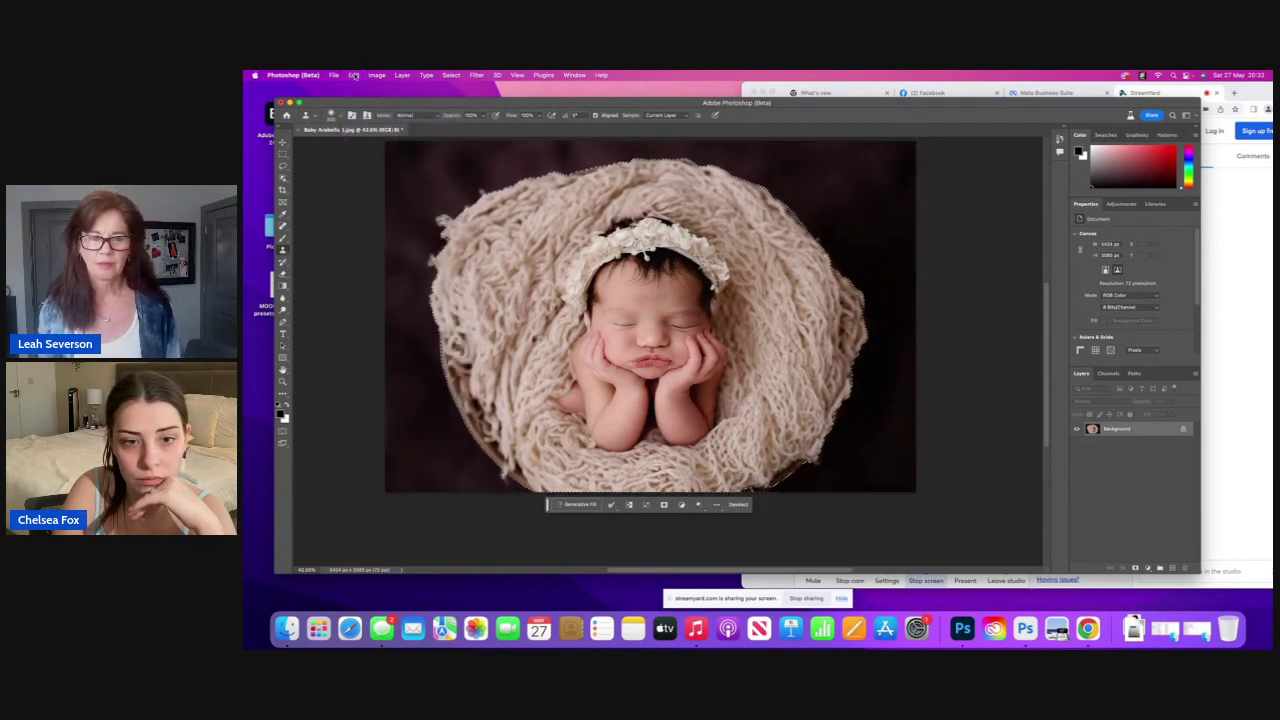
left_click(354, 76)
left_click(360, 88)
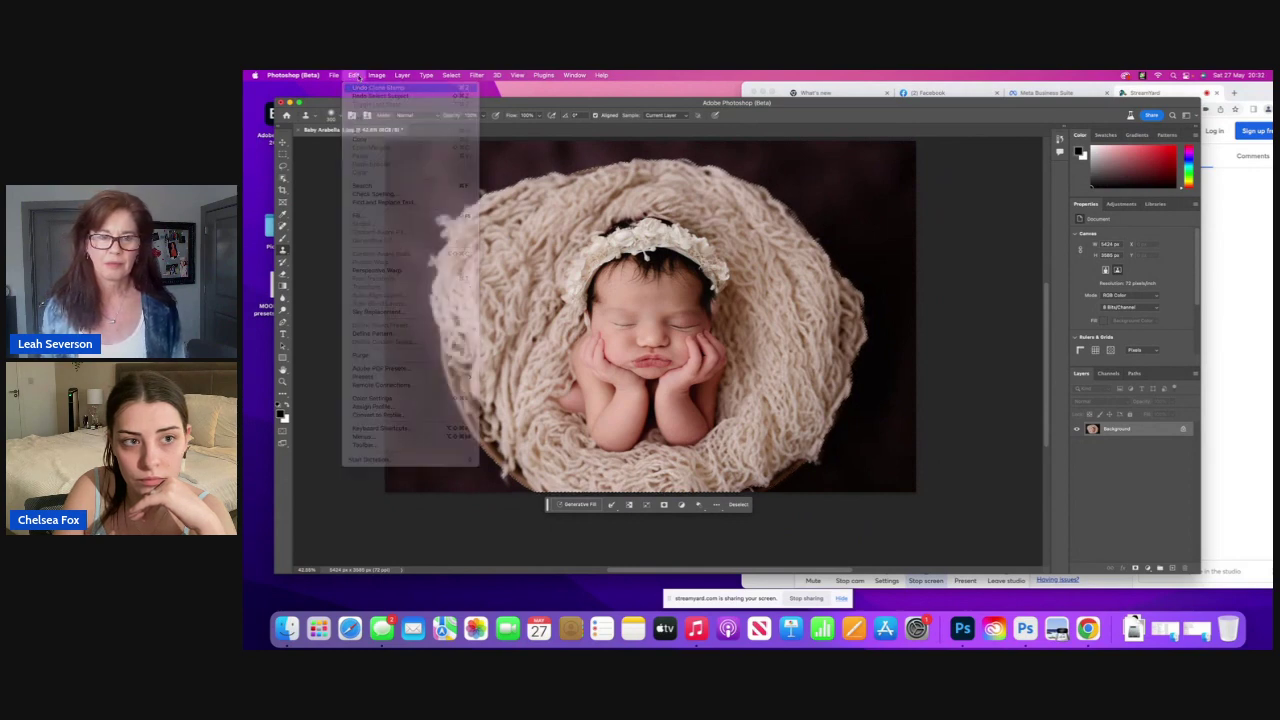
left_click(355, 76)
left_click(360, 88)
left_click(355, 76)
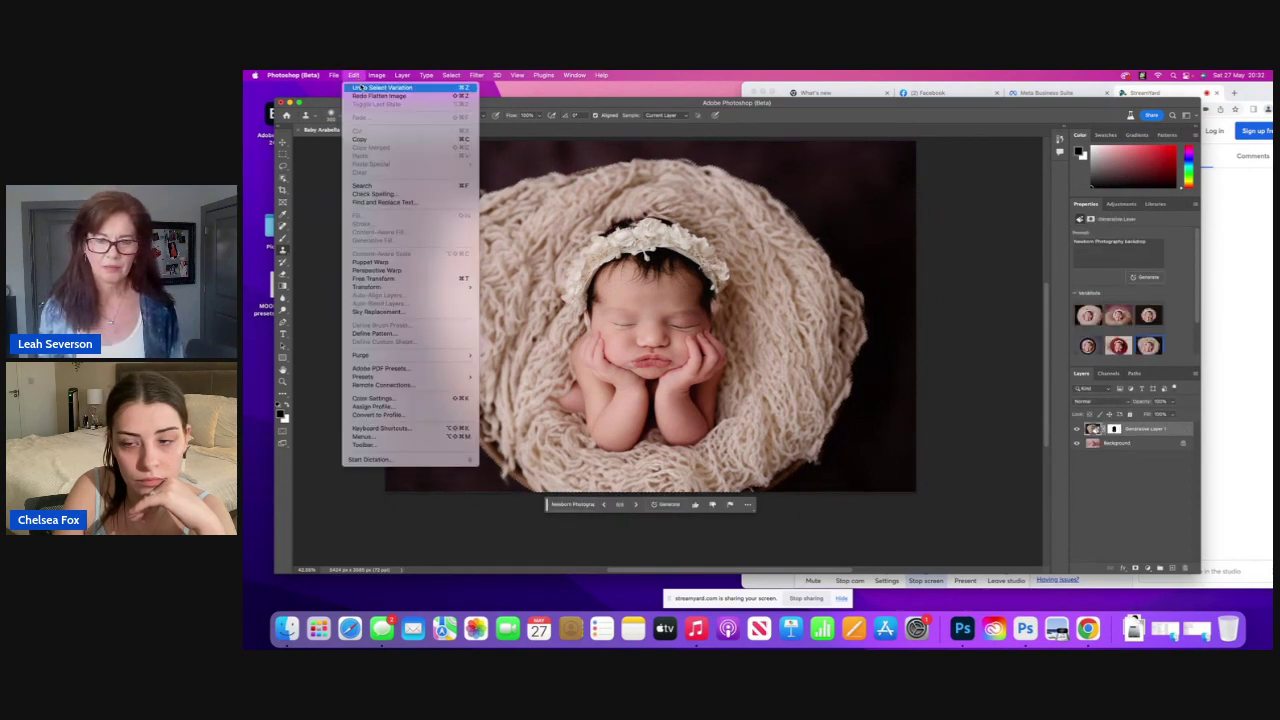
Step: Try extending the generative layer's prompt with "in basket", then remove the addition
left_click(1151, 241)
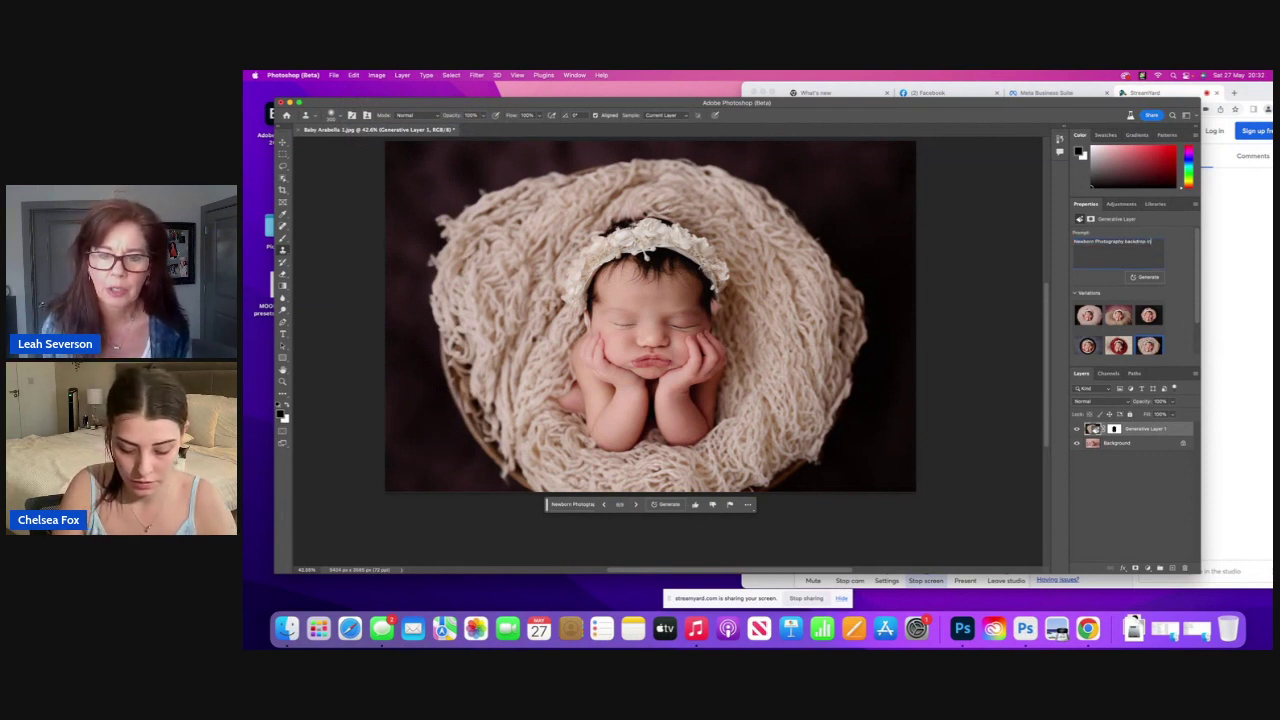
type("in basket")
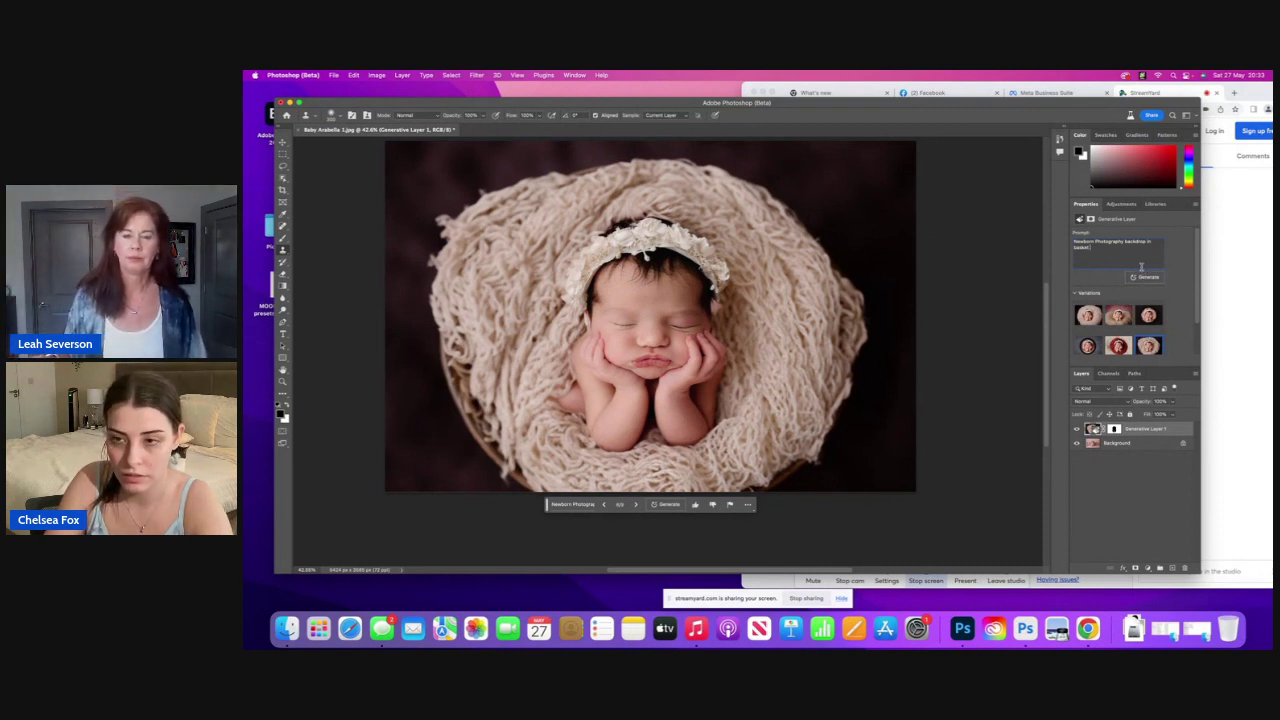
key("BackSpace")
key("BackSpace")
key("BackSpace")
key("BackSpace")
key("BackSpace")
key("BackSpace")
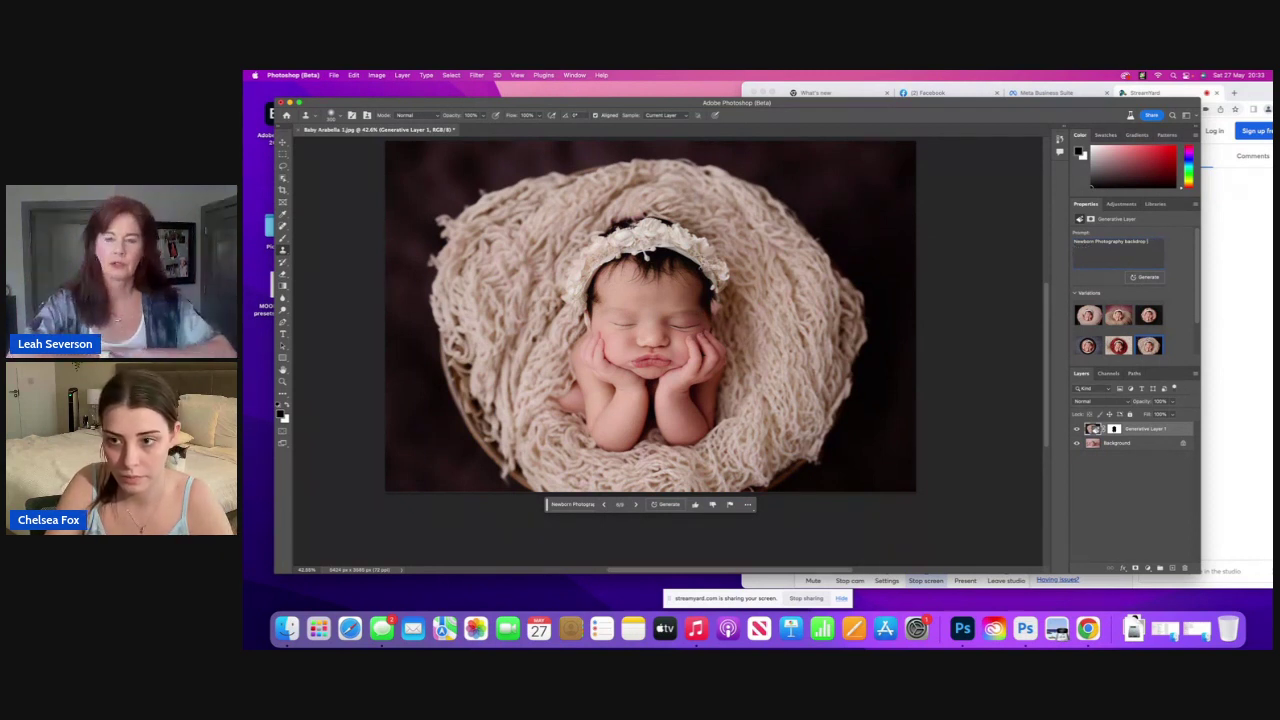
Step: Change the generative layer's prompt to "Newborn Photography backdrop with prop" and generate new variations
type("wit")
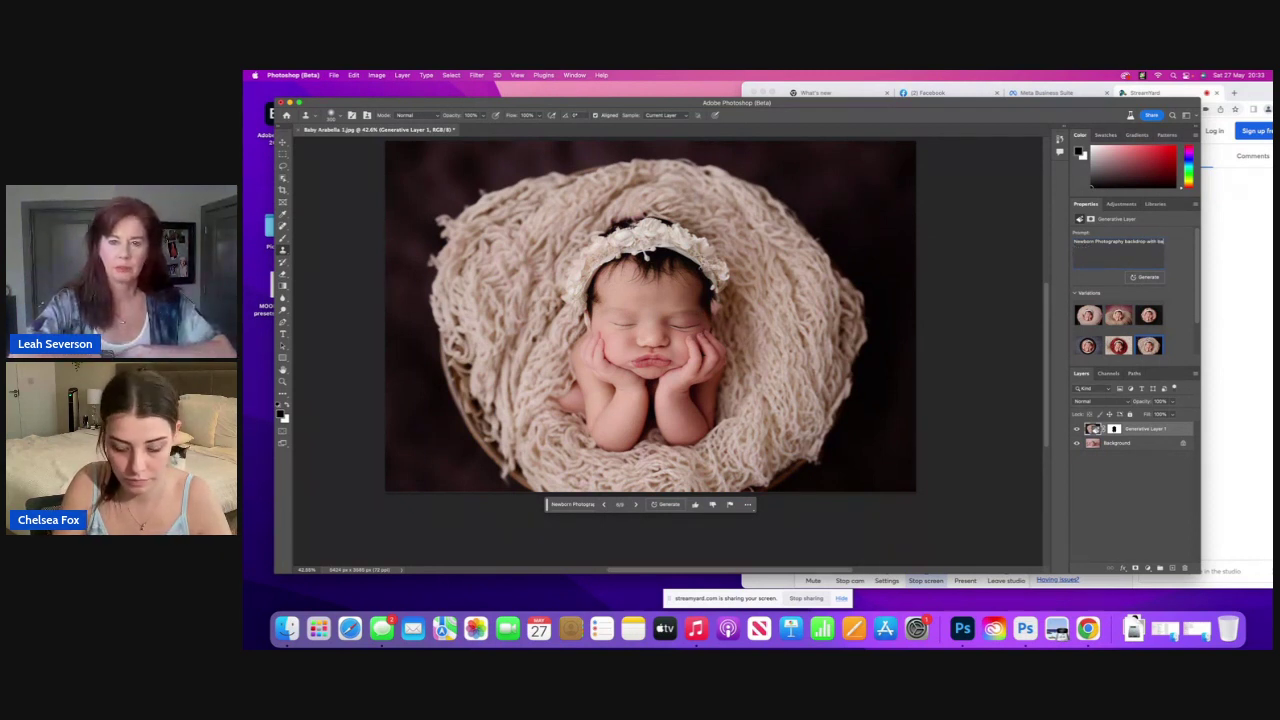
type("h ba")
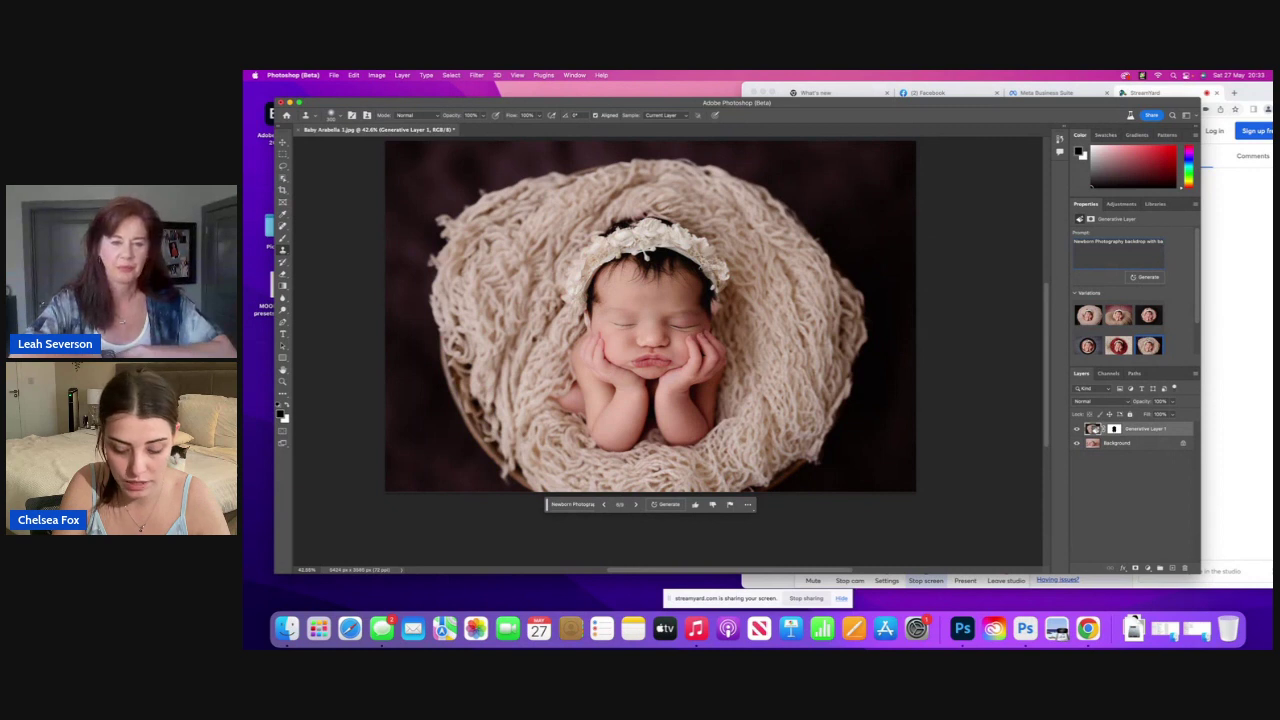
type("sket")
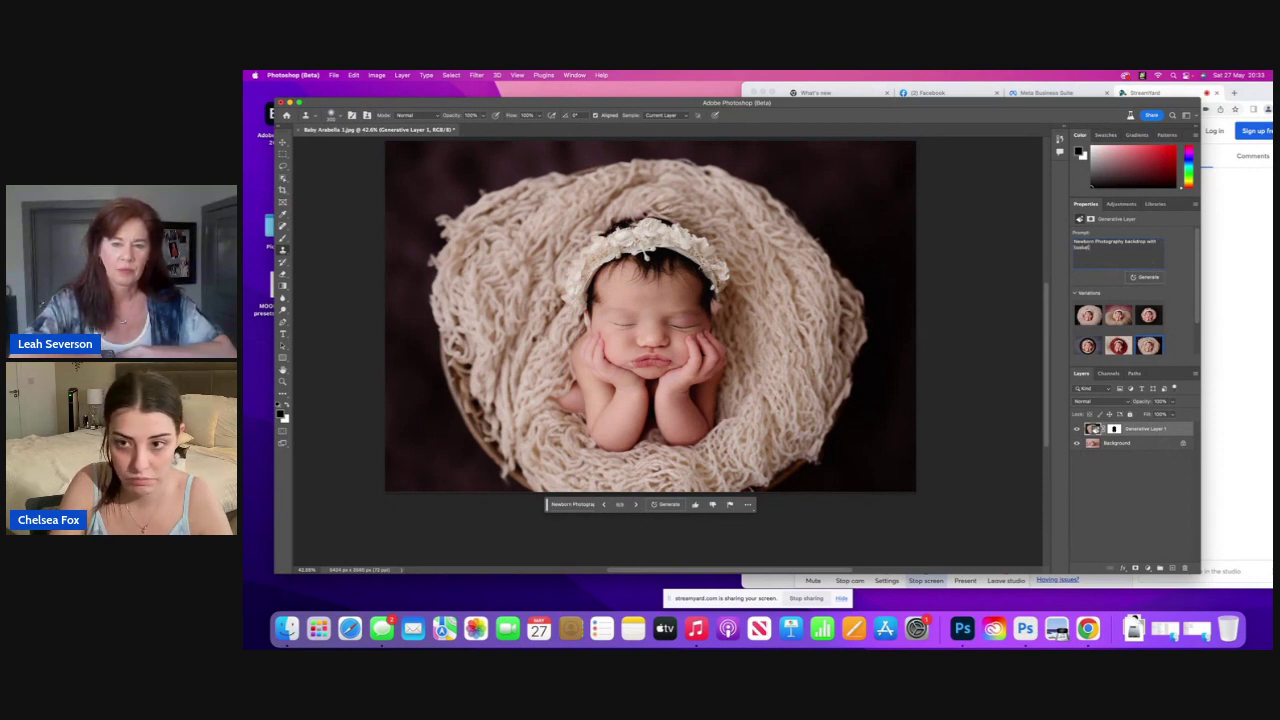
key("BackSpace")
key("BackSpace")
key("BackSpace")
key("BackSpace")
key("BackSpace")
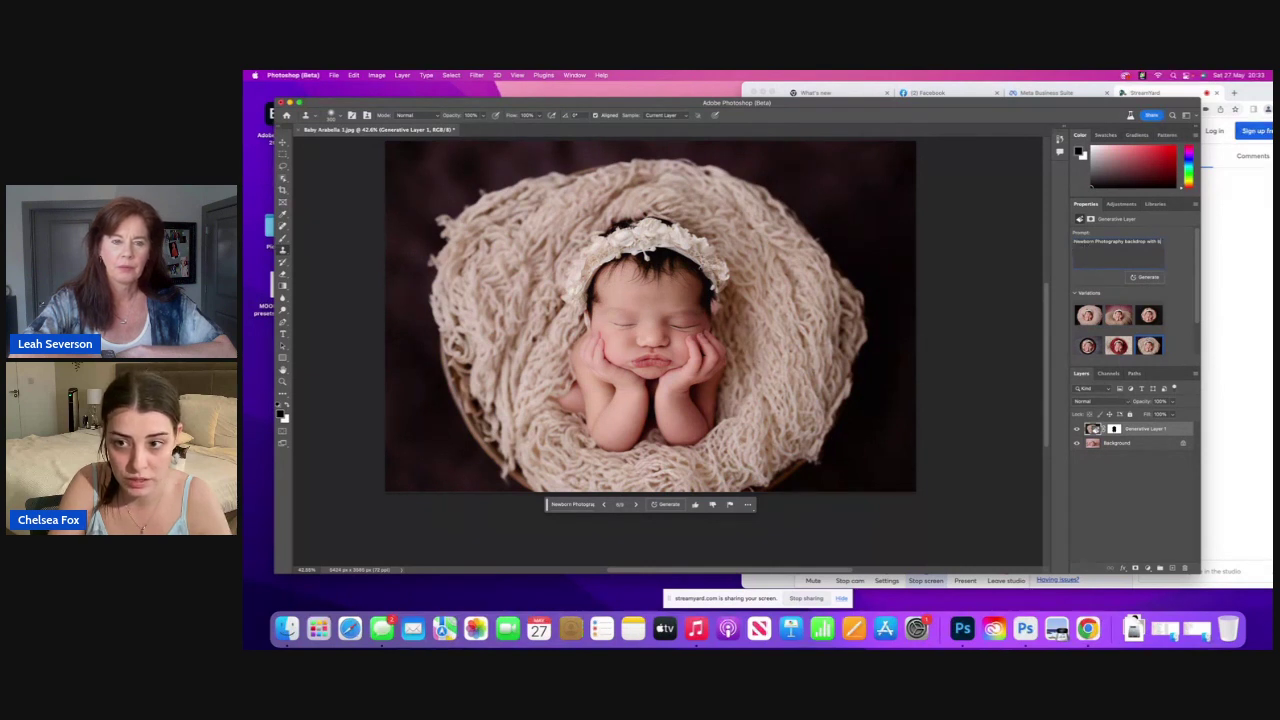
type("lue")
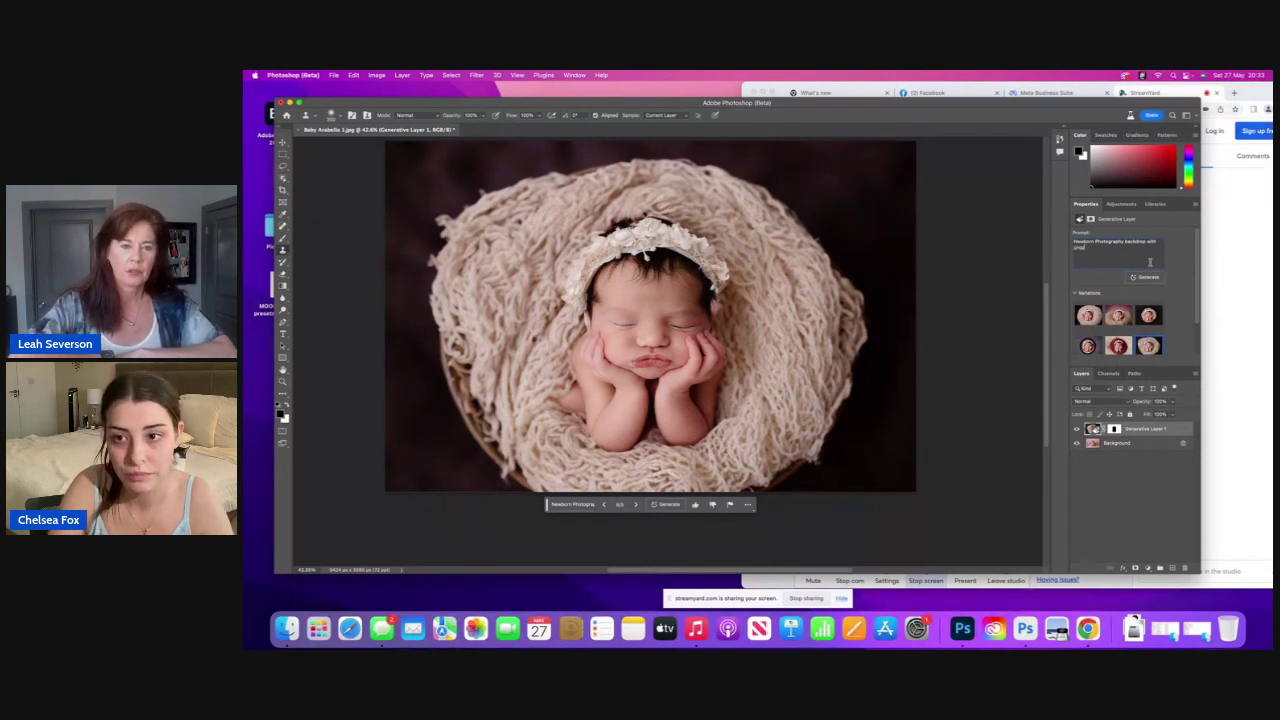
left_click(1148, 278)
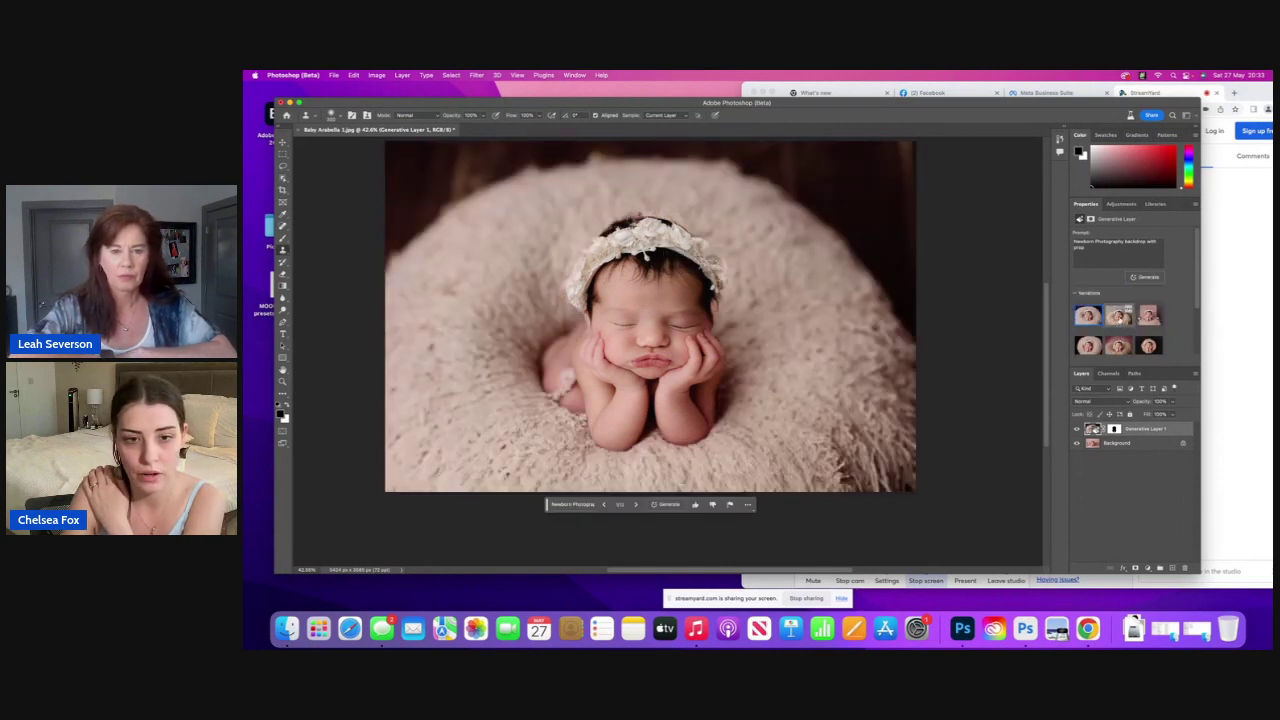
Step: Compare the three new variations: the fluffy round cushion, the fringed pink basket and the pink backdrop with branches
left_click(1119, 318)
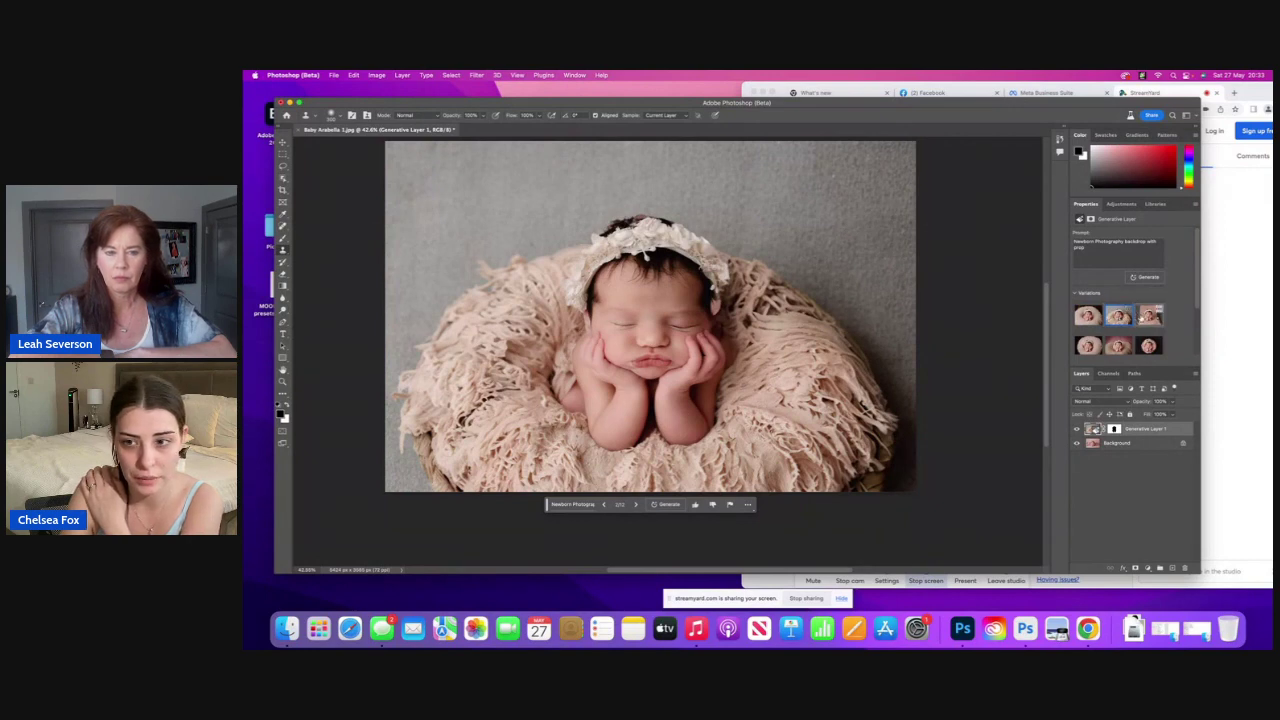
left_click(1149, 316)
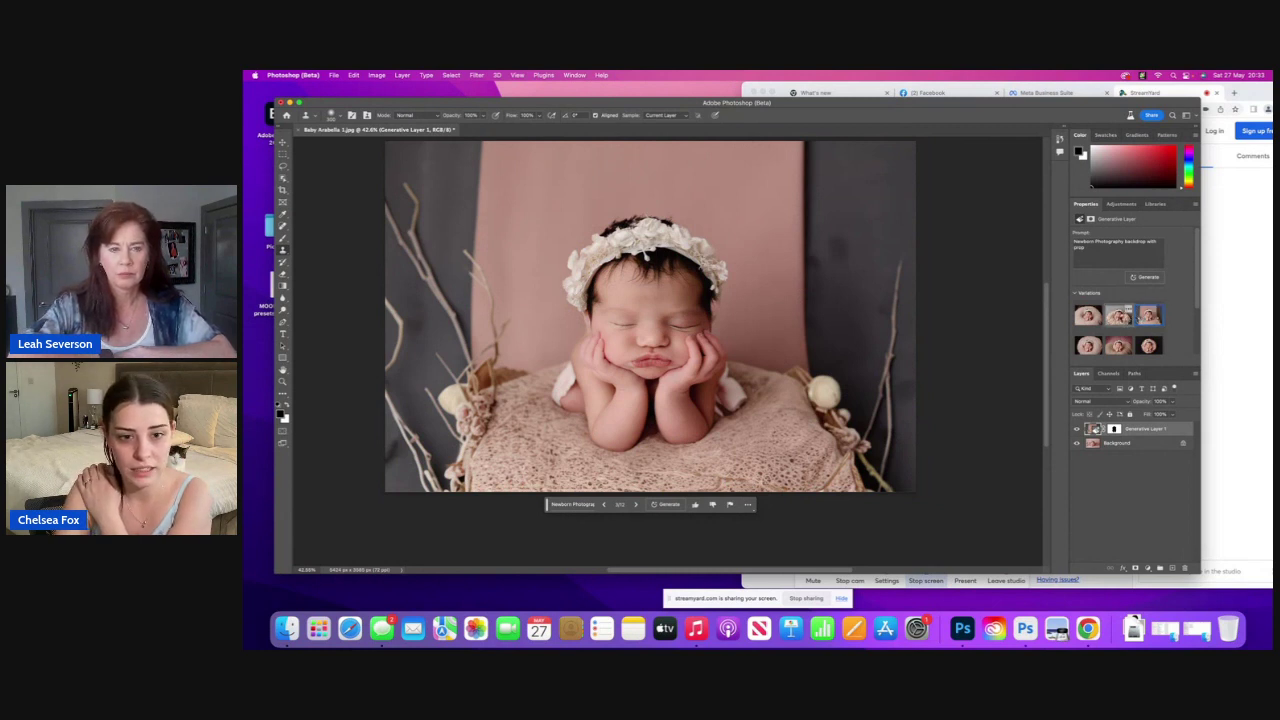
left_click(1119, 318)
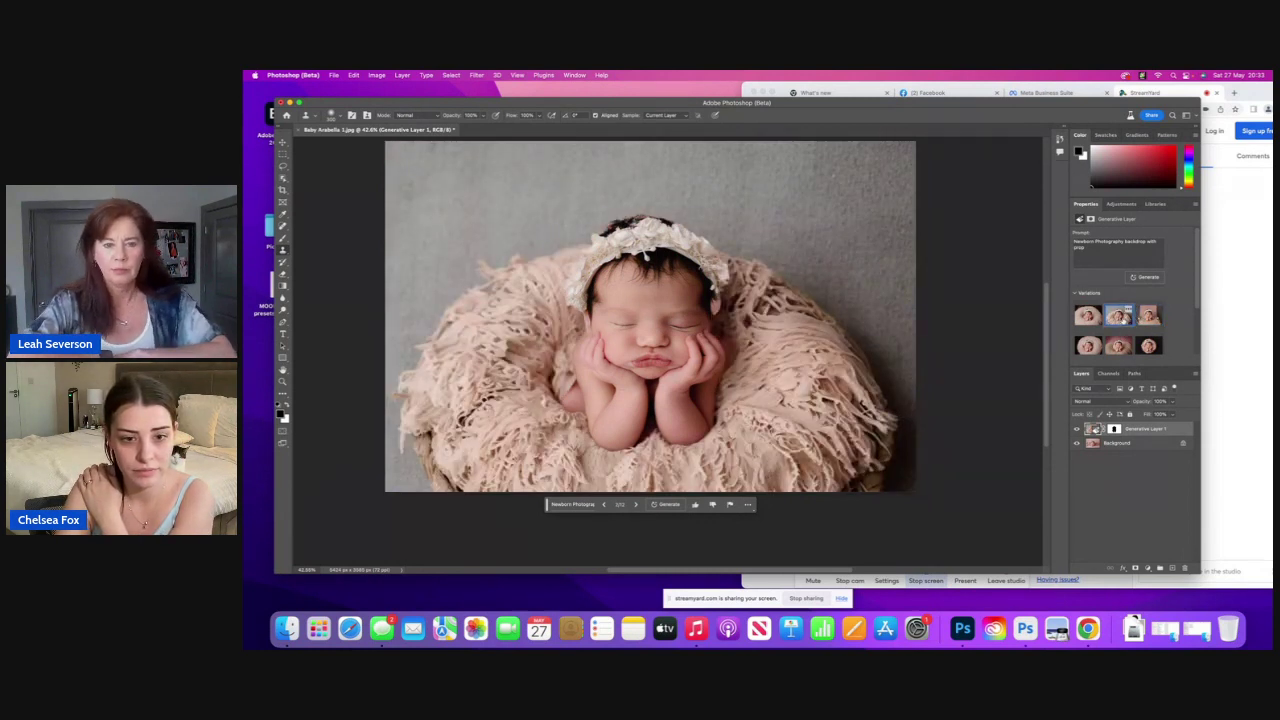
left_click(1097, 323)
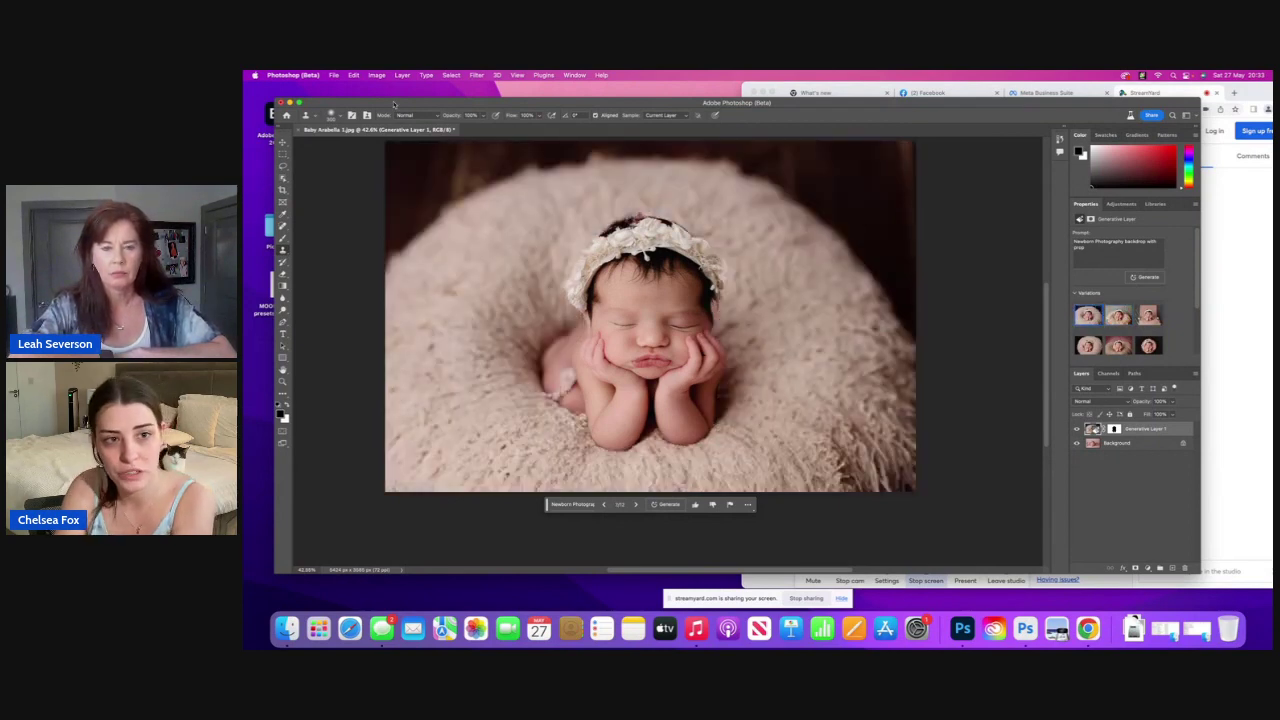
Step: Close the headband baby image without saving and open the recent photo of the baby sleeping in a knit bonnet
left_click(299, 130)
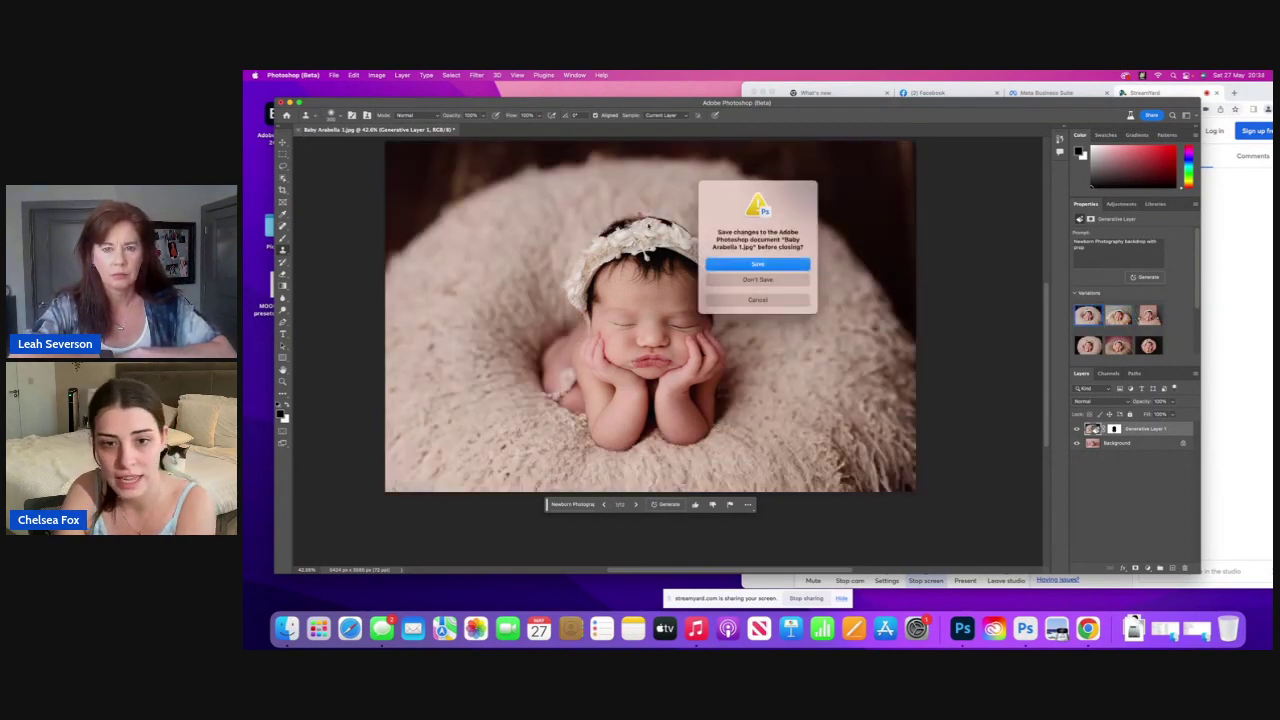
left_click(743, 281)
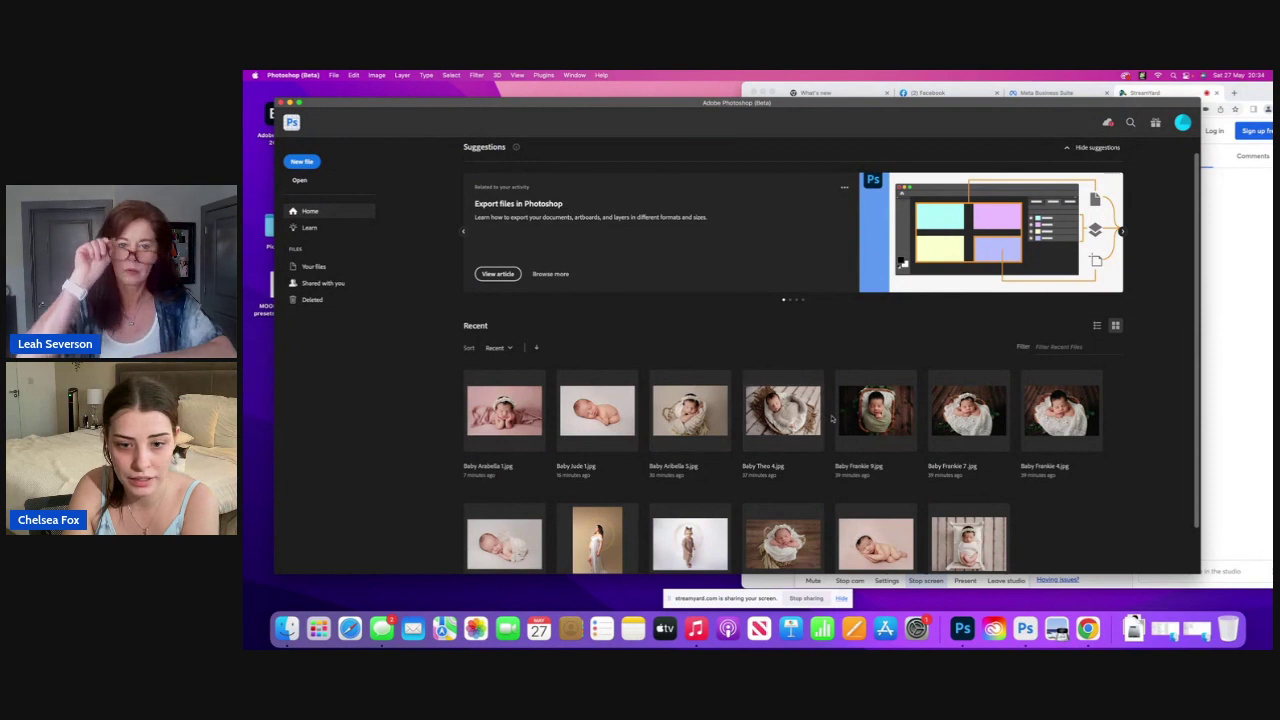
scroll(830, 420, "down", 2)
left_click(886, 512)
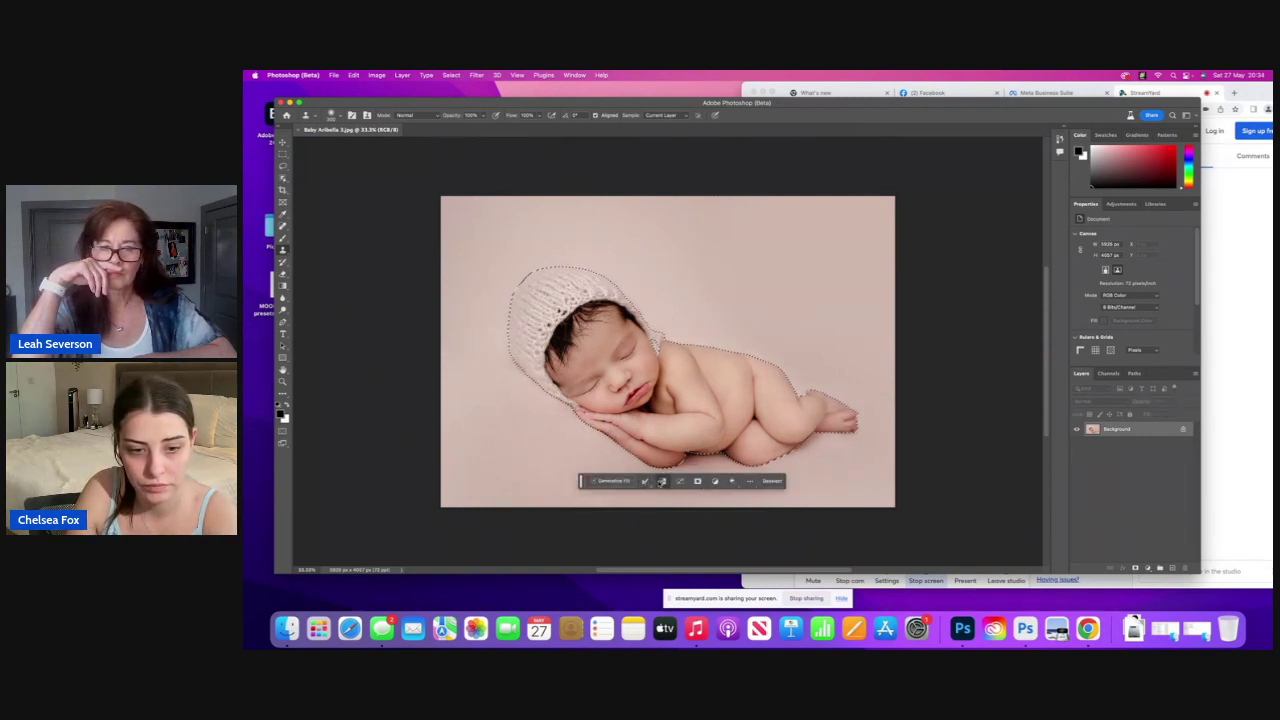
Step: Select the background around the bonneted baby and run Generative Fill with the prompt "Newborn photography backdrop"
left_click(661, 481)
left_click(600, 520)
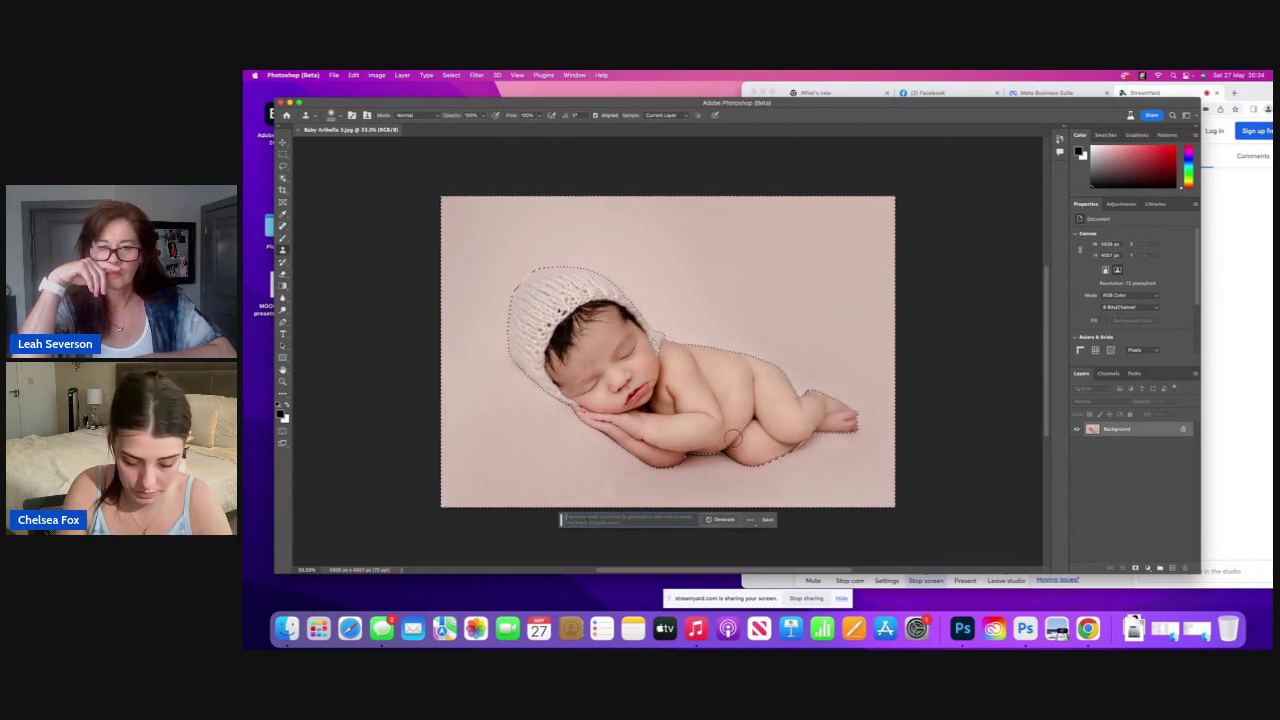
type("newborn")
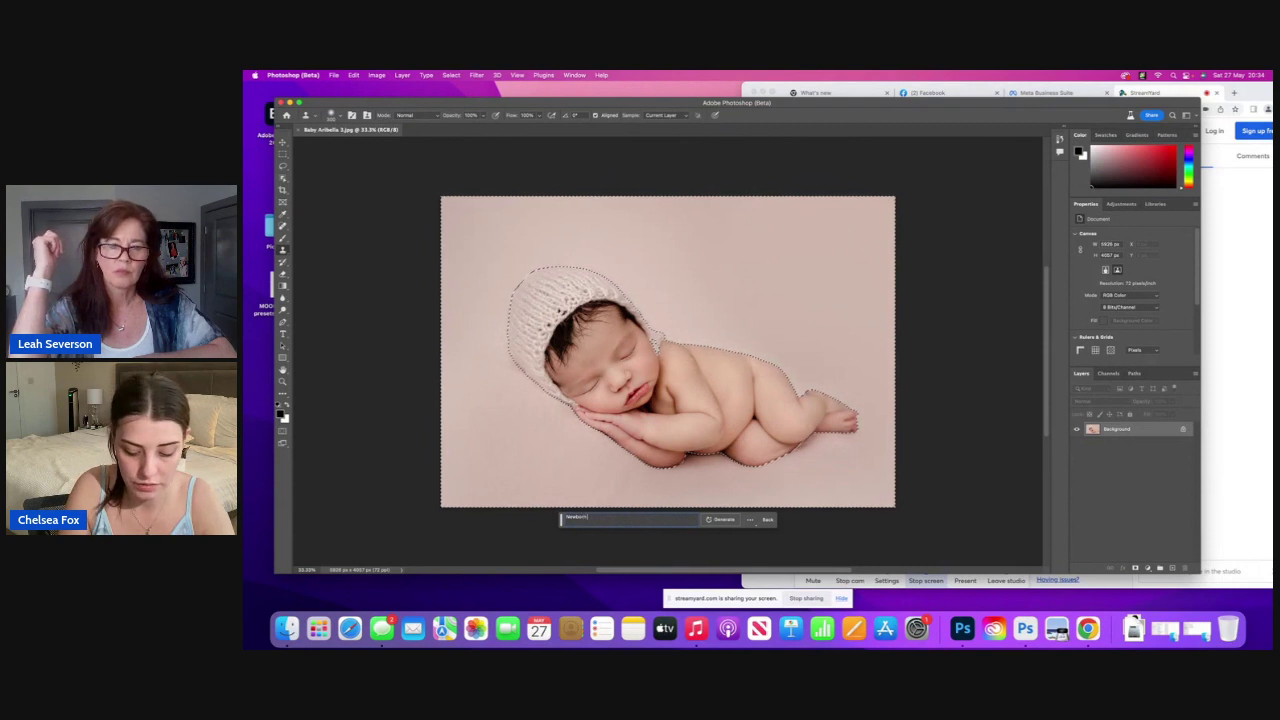
type(" photog")
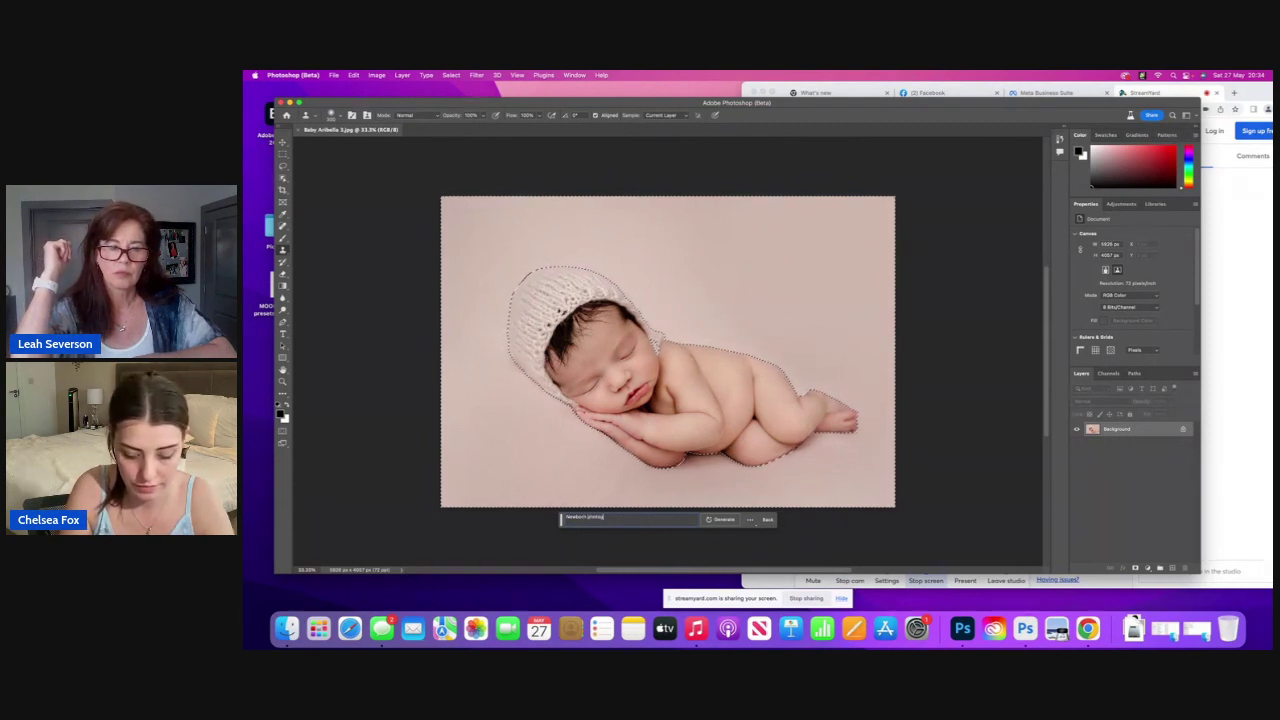
type("raphy backdrop")
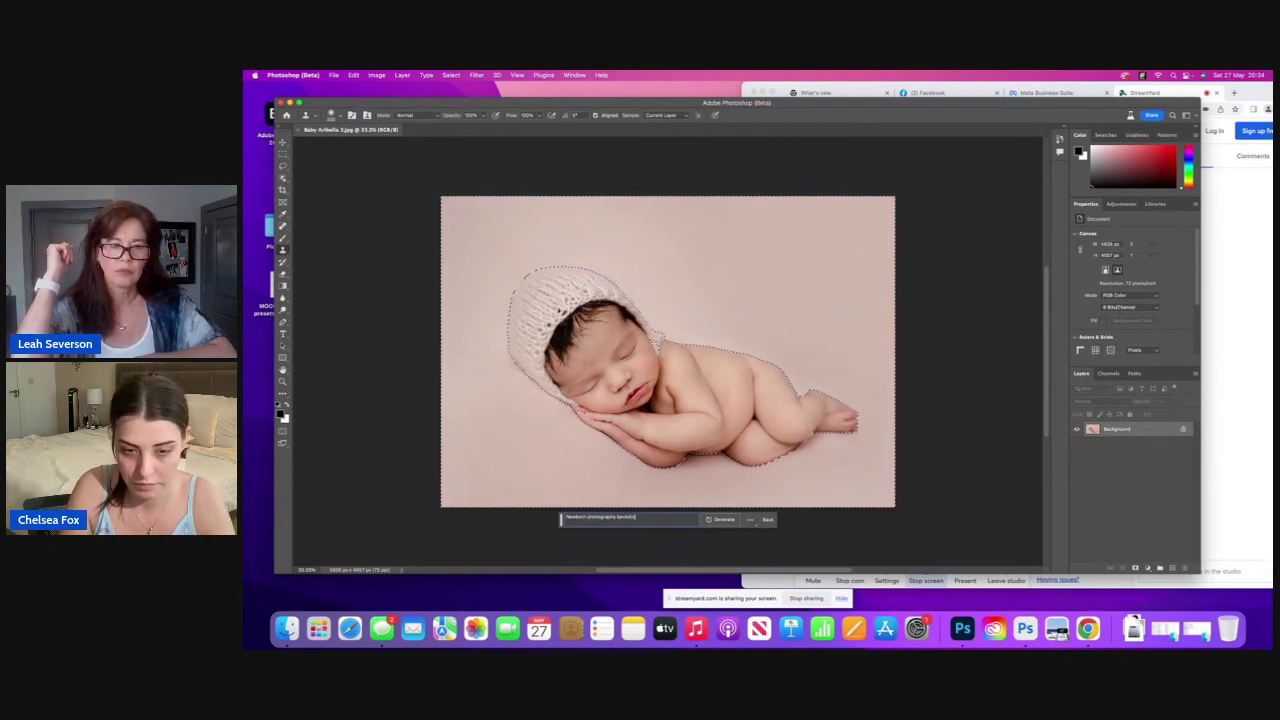
left_click(720, 519)
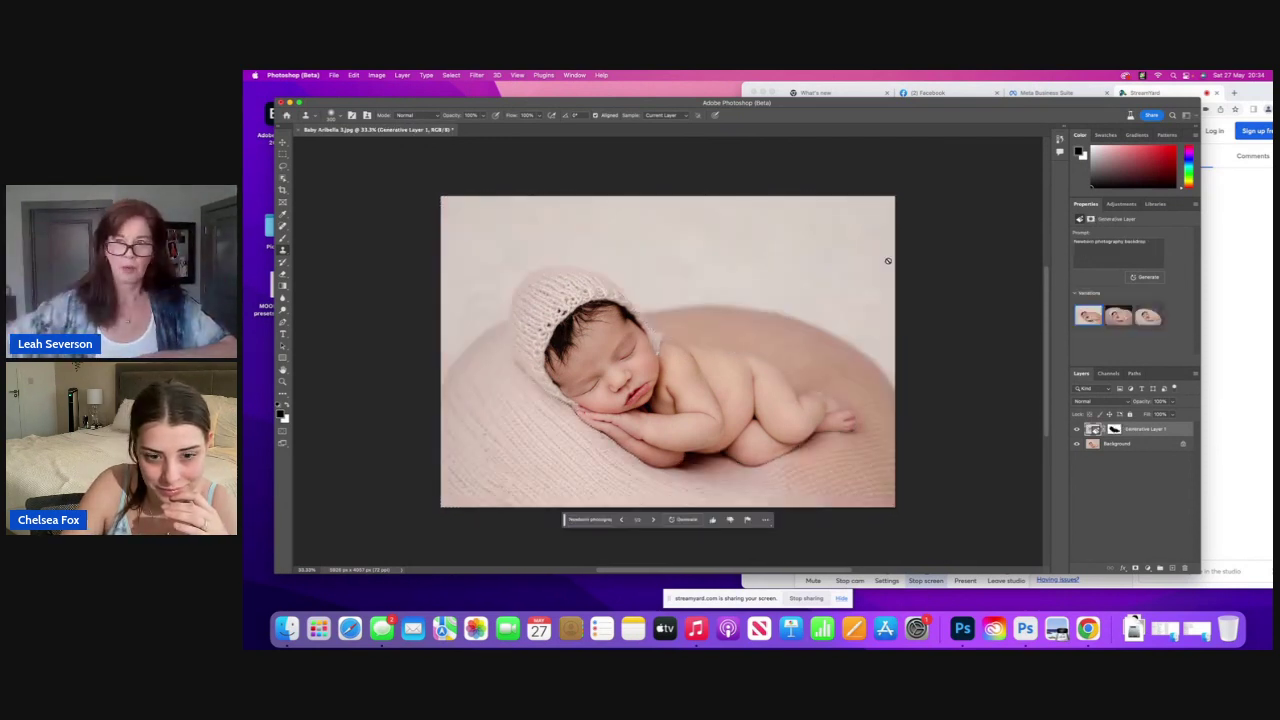
Step: Preview the dark backdrops in the first set of variations, and generate and preview a second set with the same prompt
left_click(1118, 316)
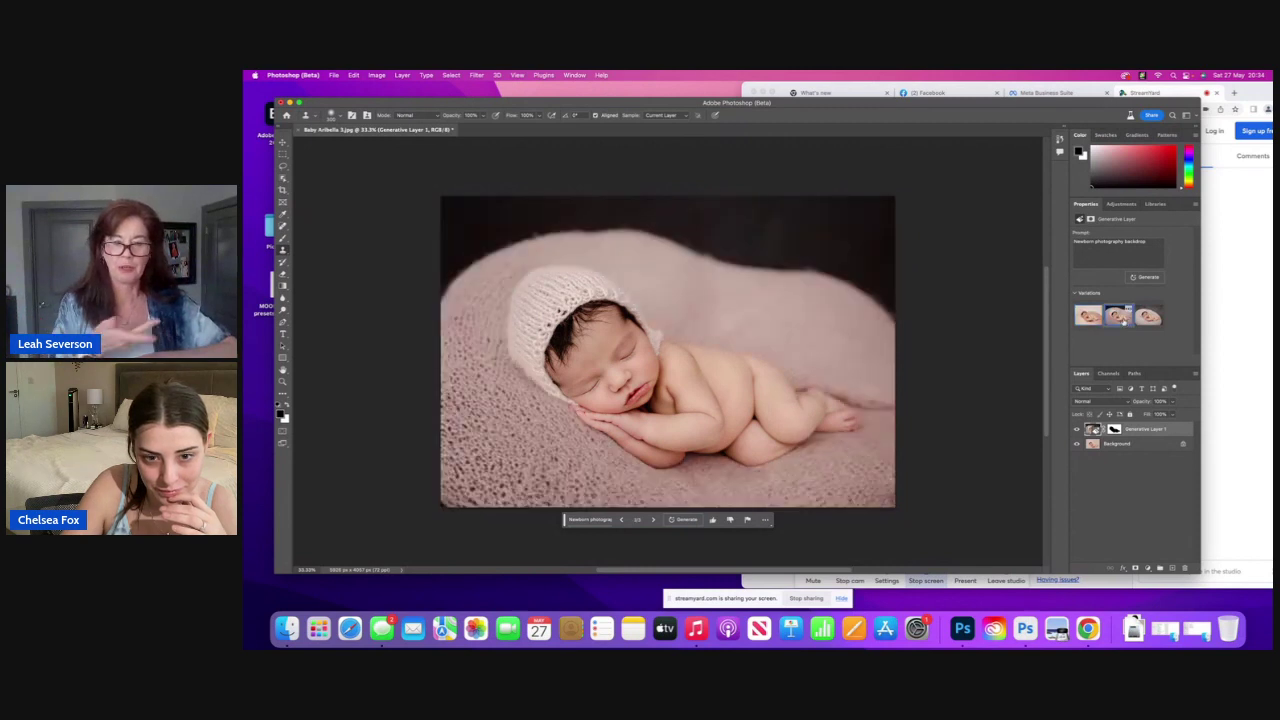
left_click(1146, 317)
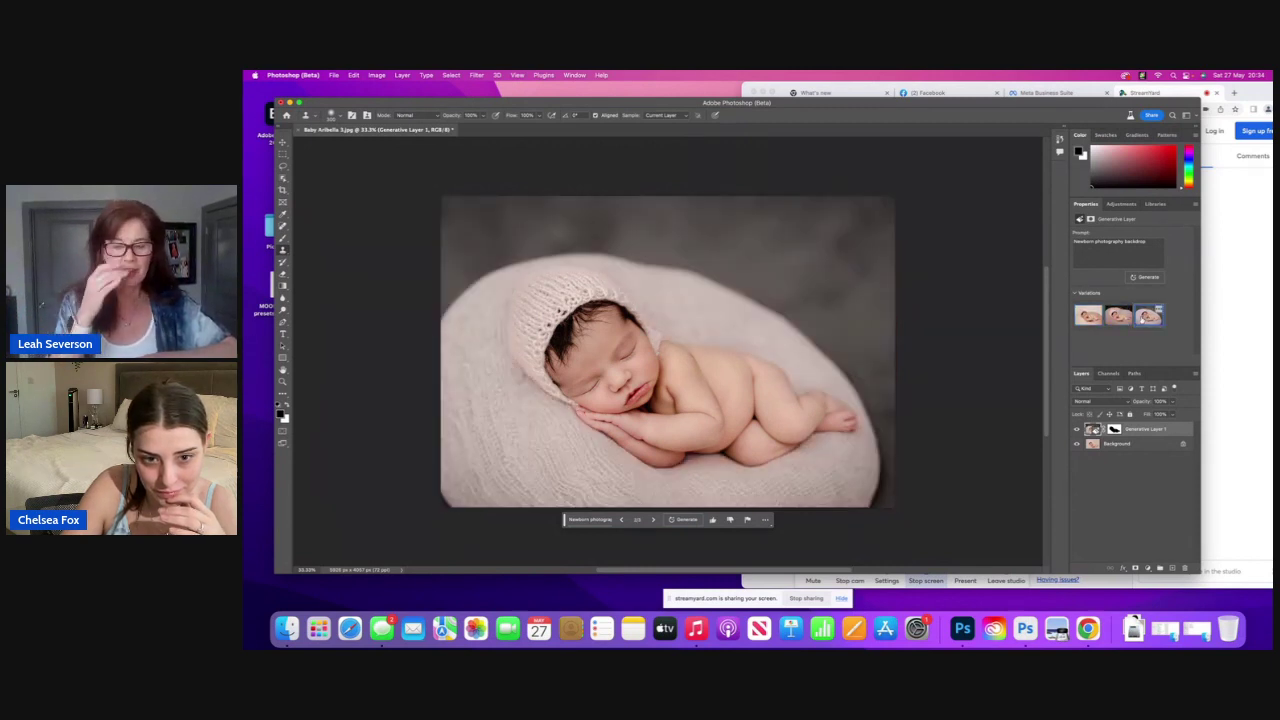
left_click(1136, 279)
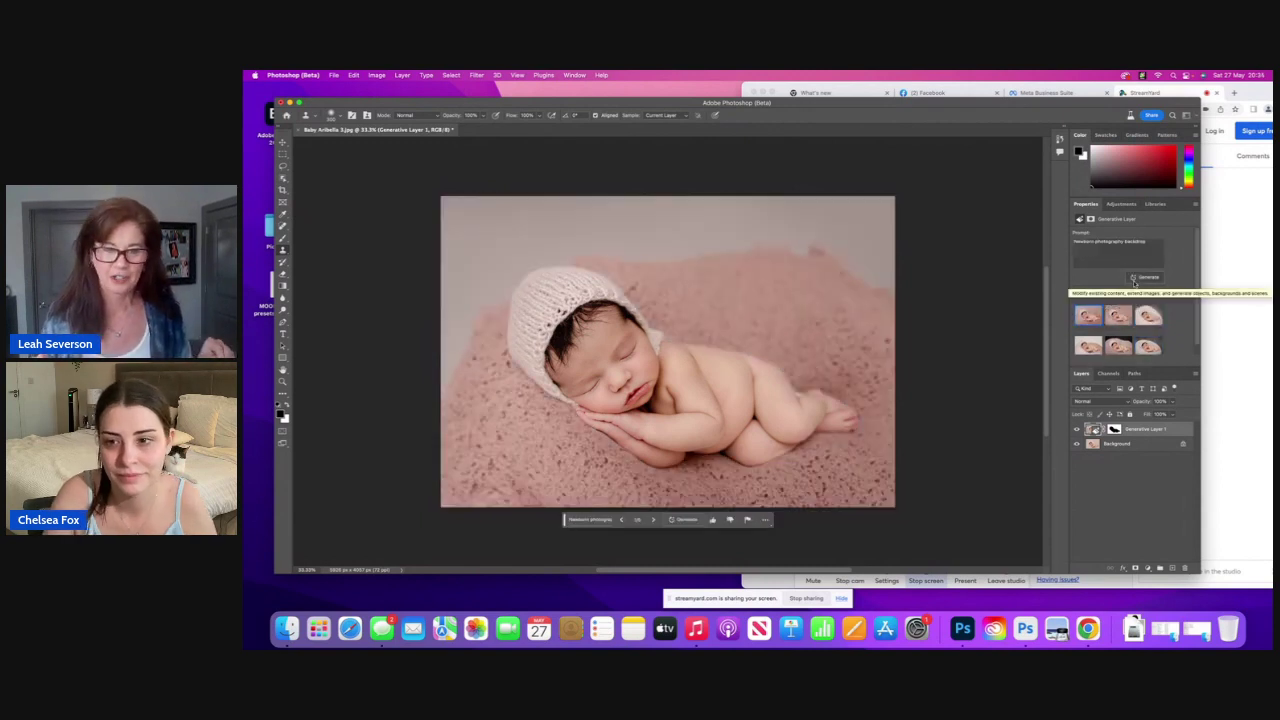
left_click(1116, 318)
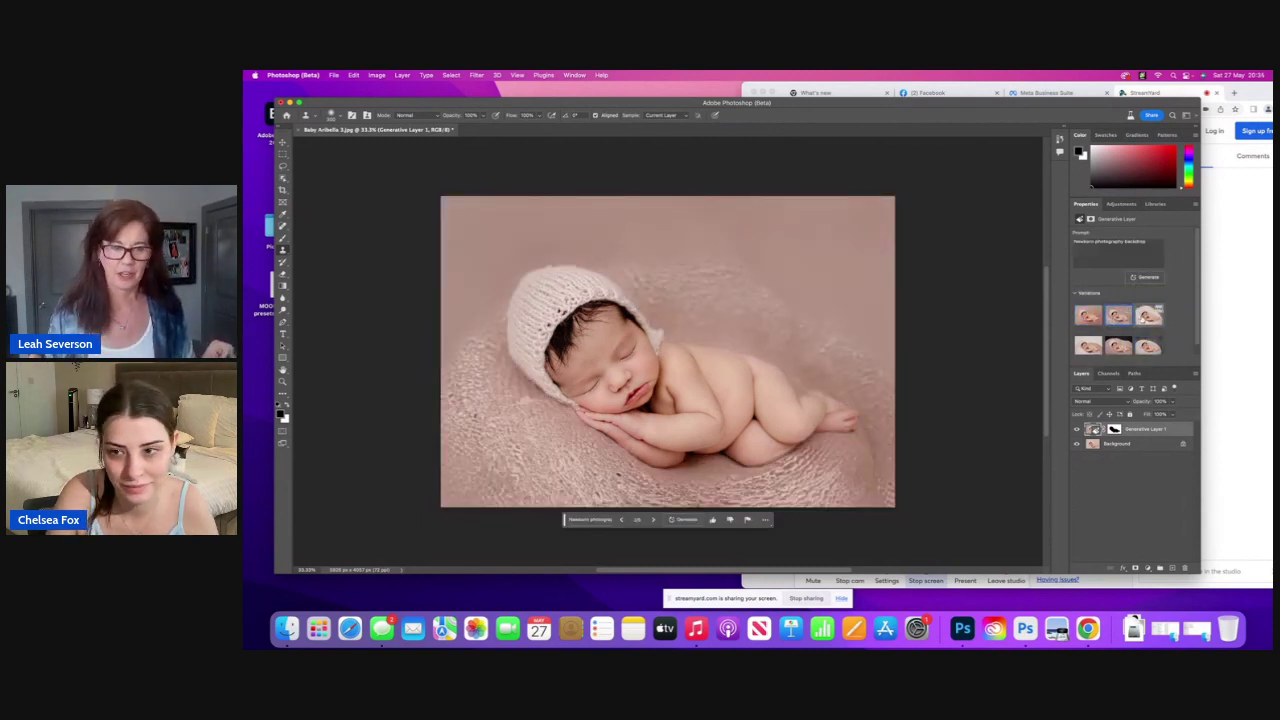
left_click(1143, 318)
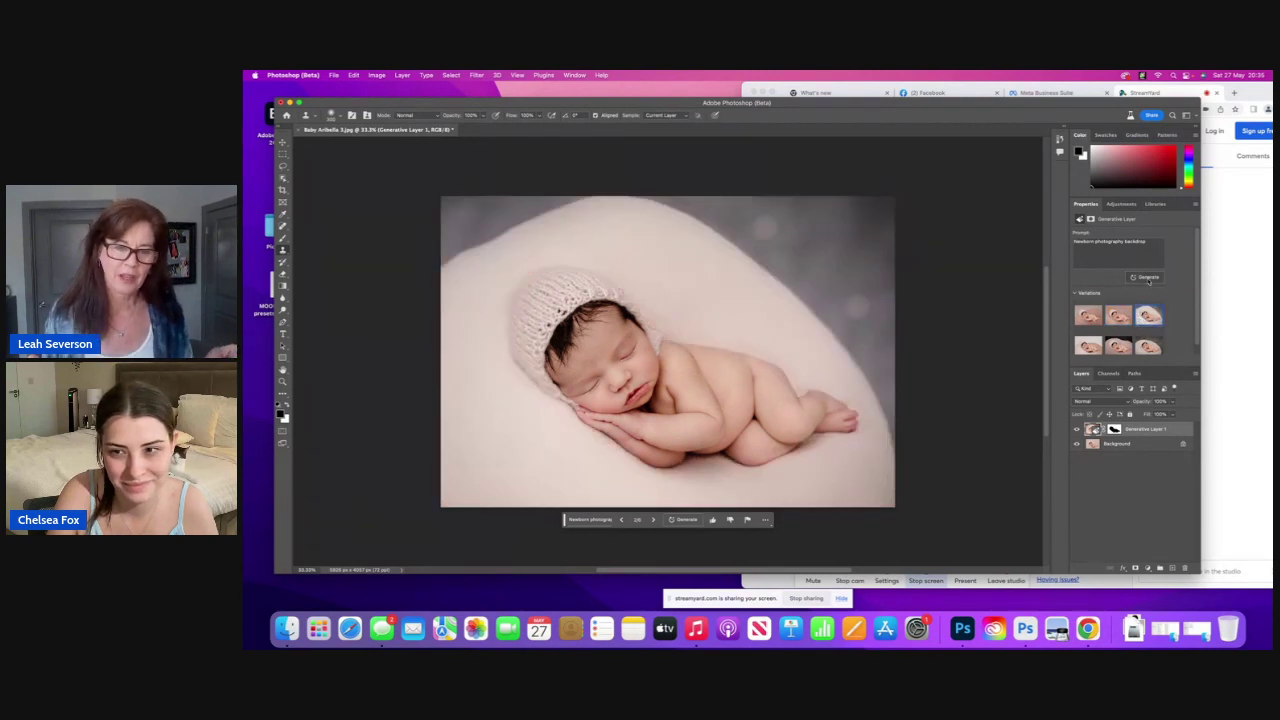
Step: Generate a third set of backdrops from the unchanged prompt and preview the pink knit blanket and the fluffy blanket on black
left_click(1147, 277)
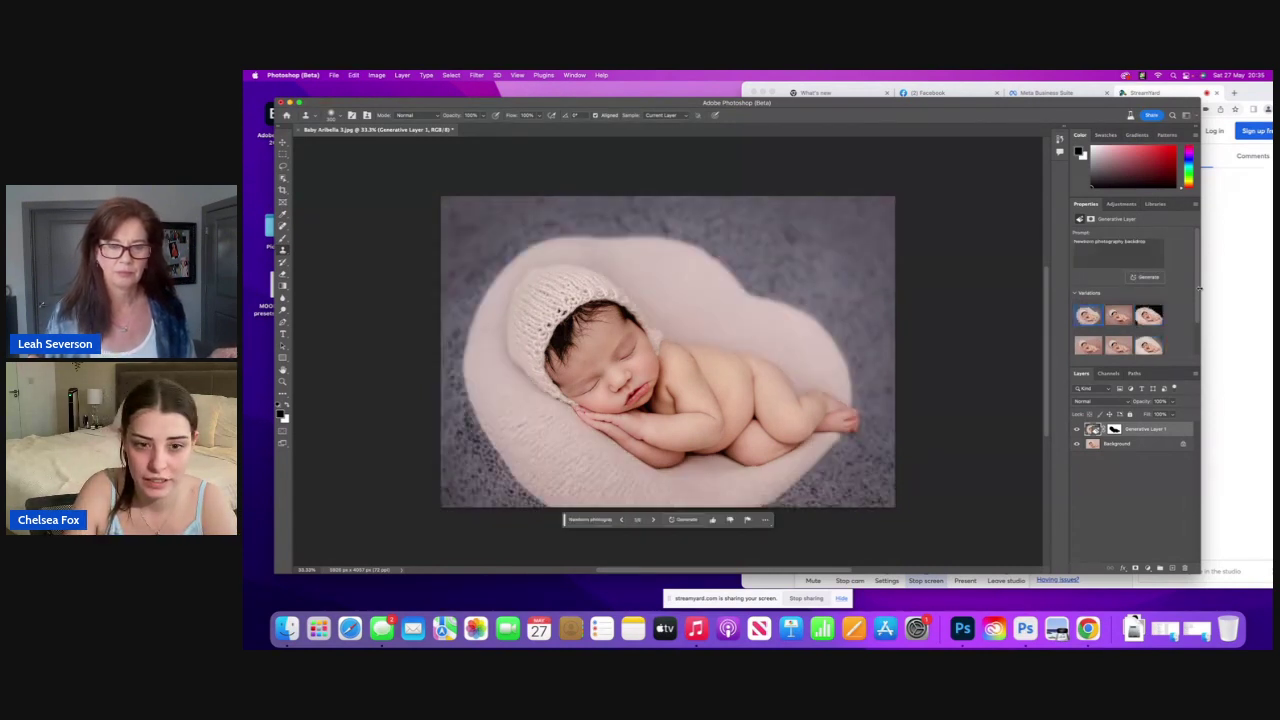
left_click(1118, 317)
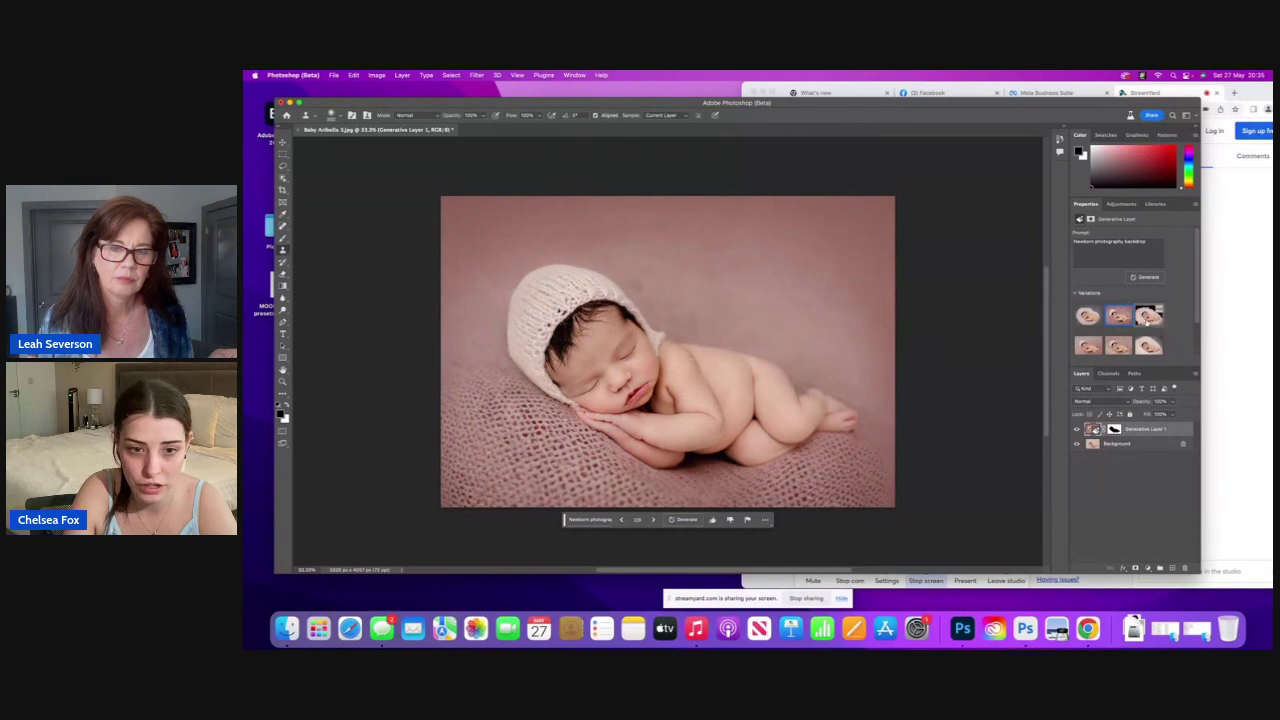
left_click(1148, 317)
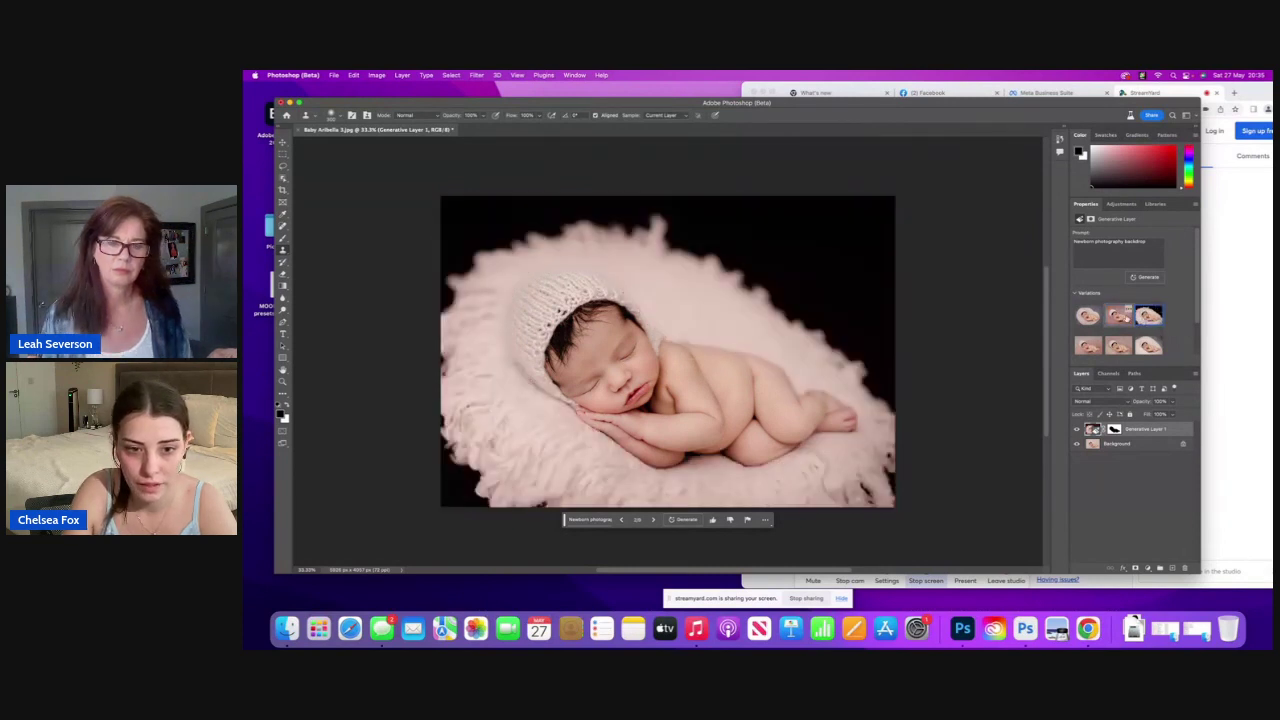
Step: Generate variations with the prompt changed to "Newborn photography backdrop and prop" and preview the plain pink and wooden bowl results
triple_click(1153, 242)
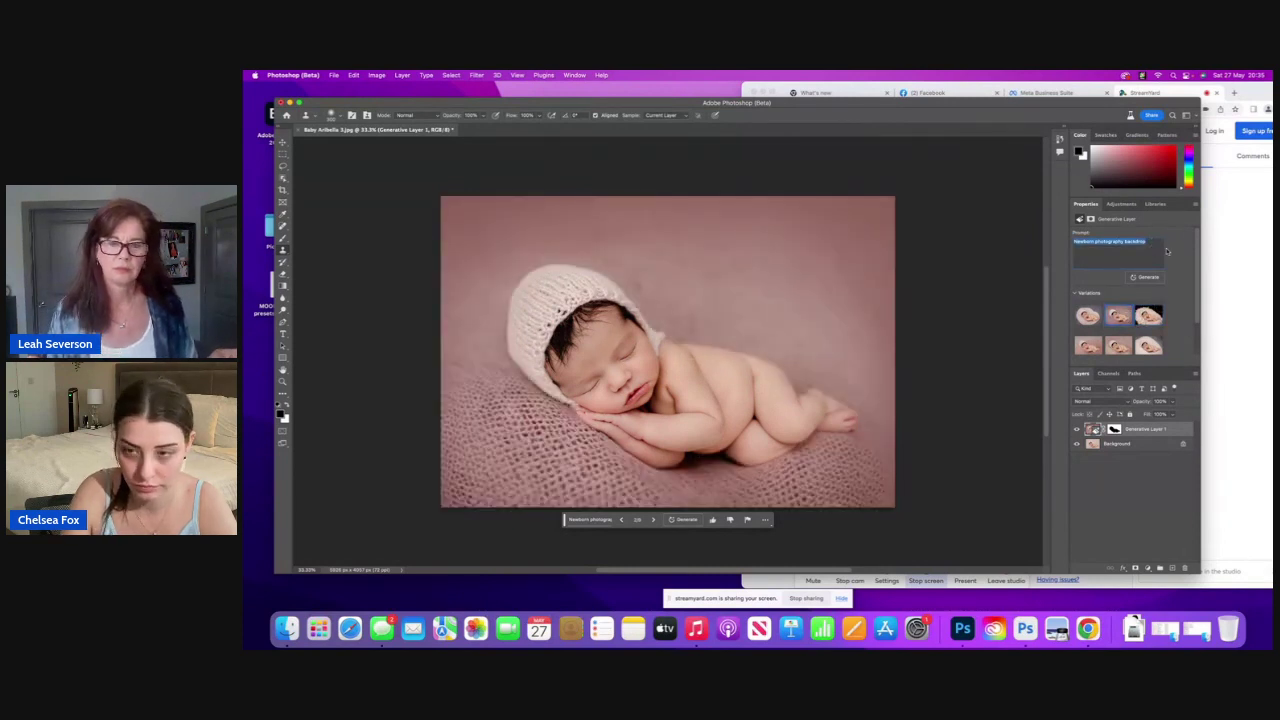
left_click(1165, 251)
type("and pink")
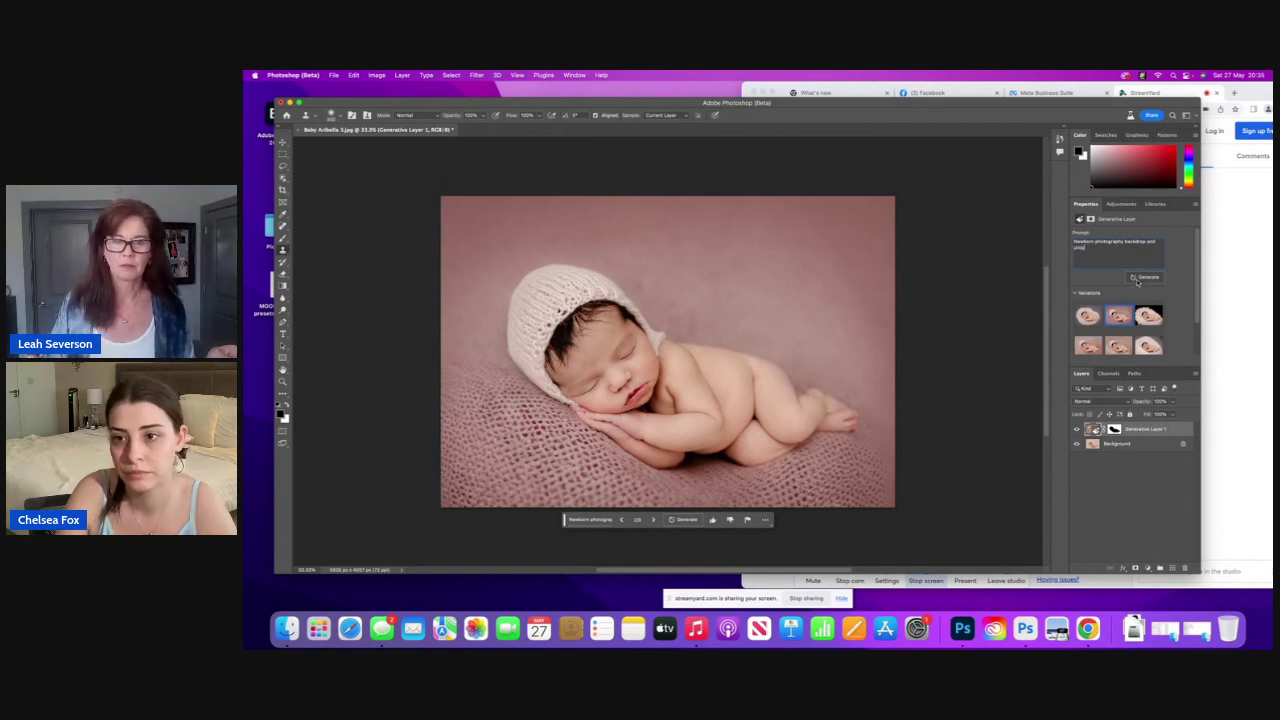
left_click(1147, 277)
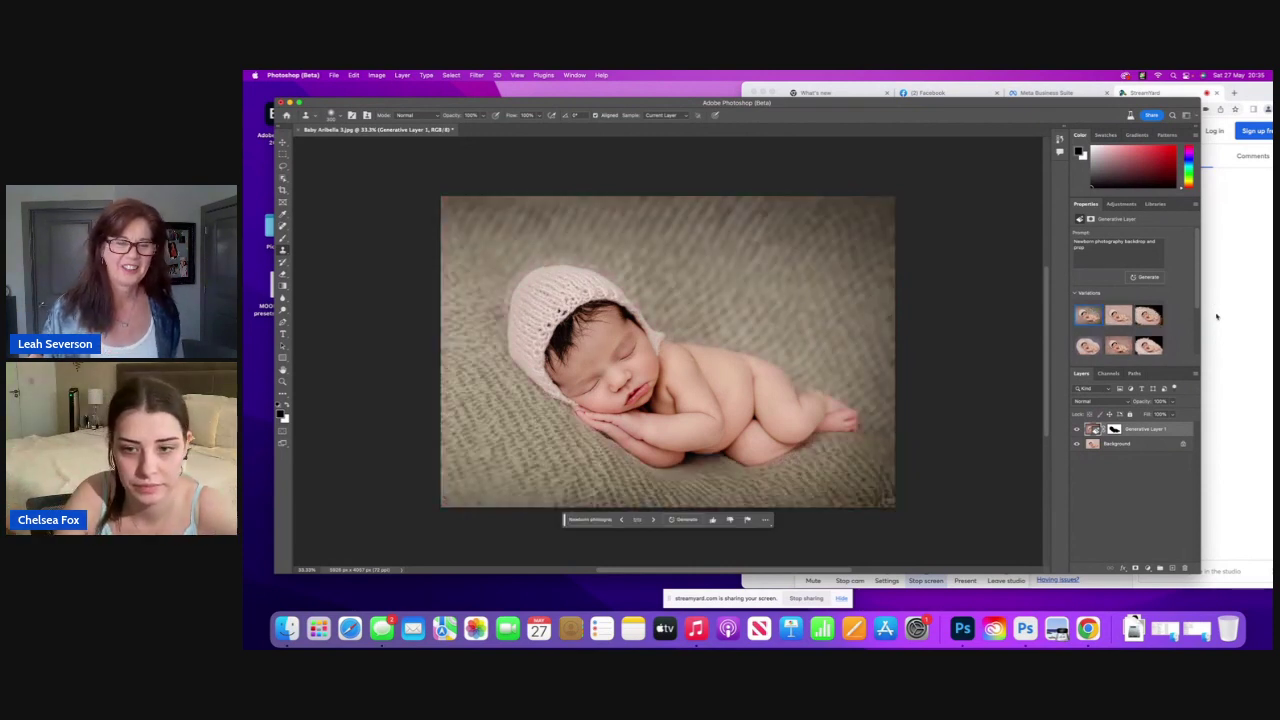
left_click(1120, 318)
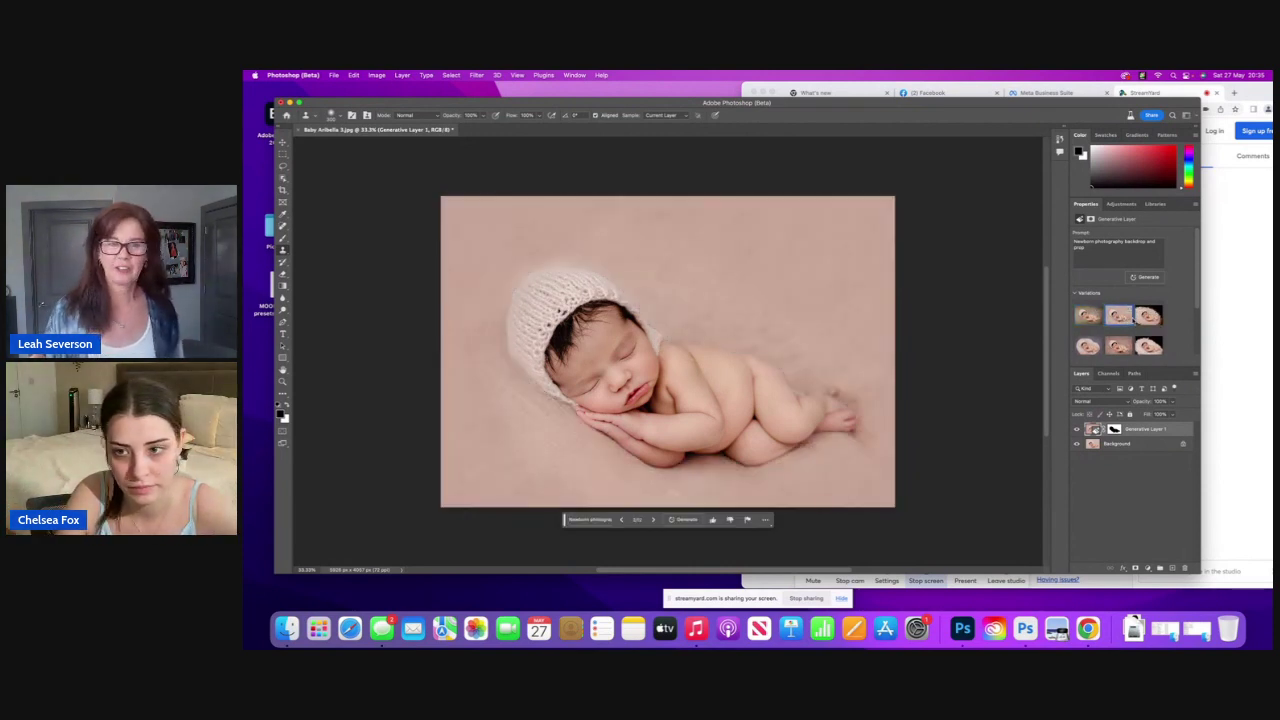
left_click(1147, 316)
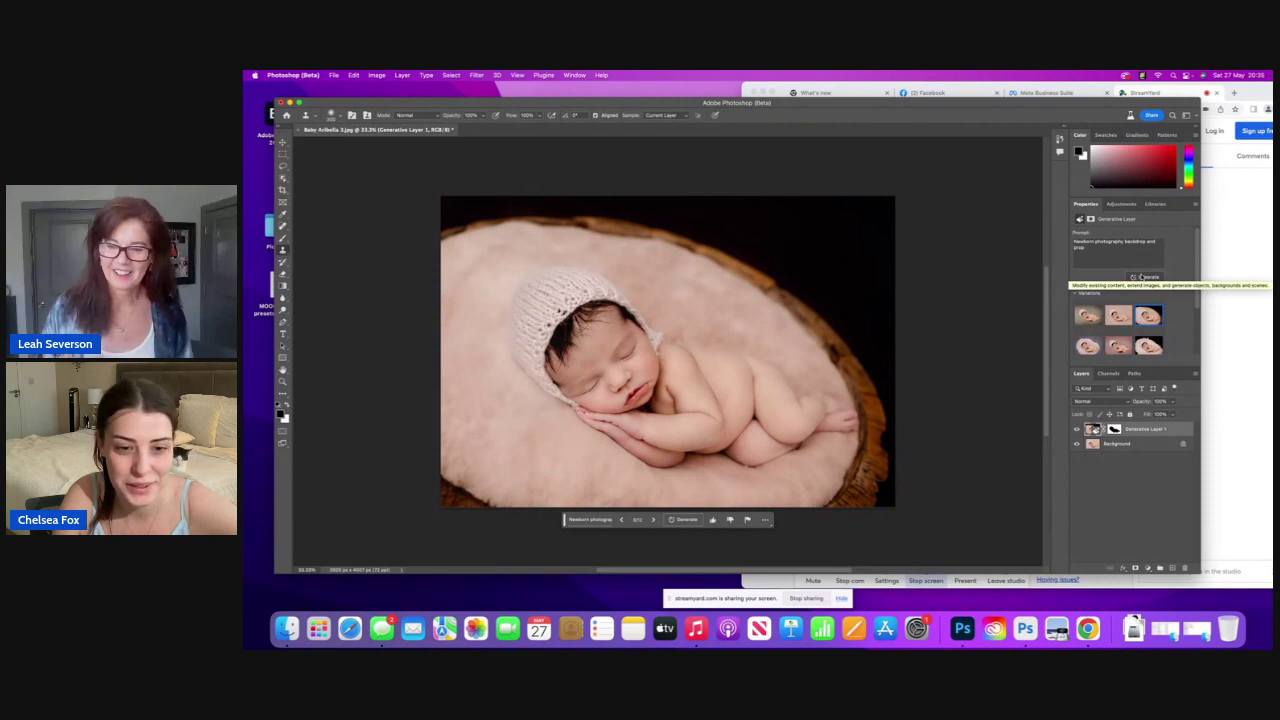
Step: Generate another set with the backdrop and prop prompt and preview its plain cream and mottled backdrops
left_click(1142, 277)
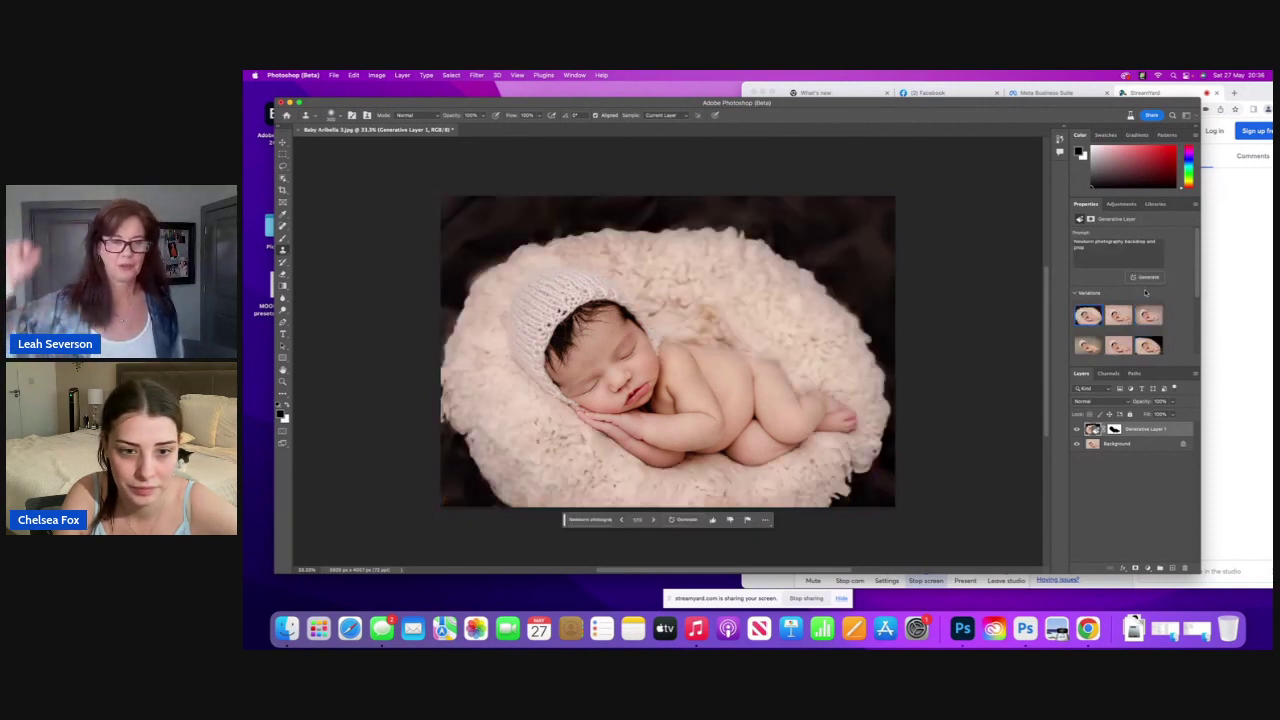
left_click(1119, 317)
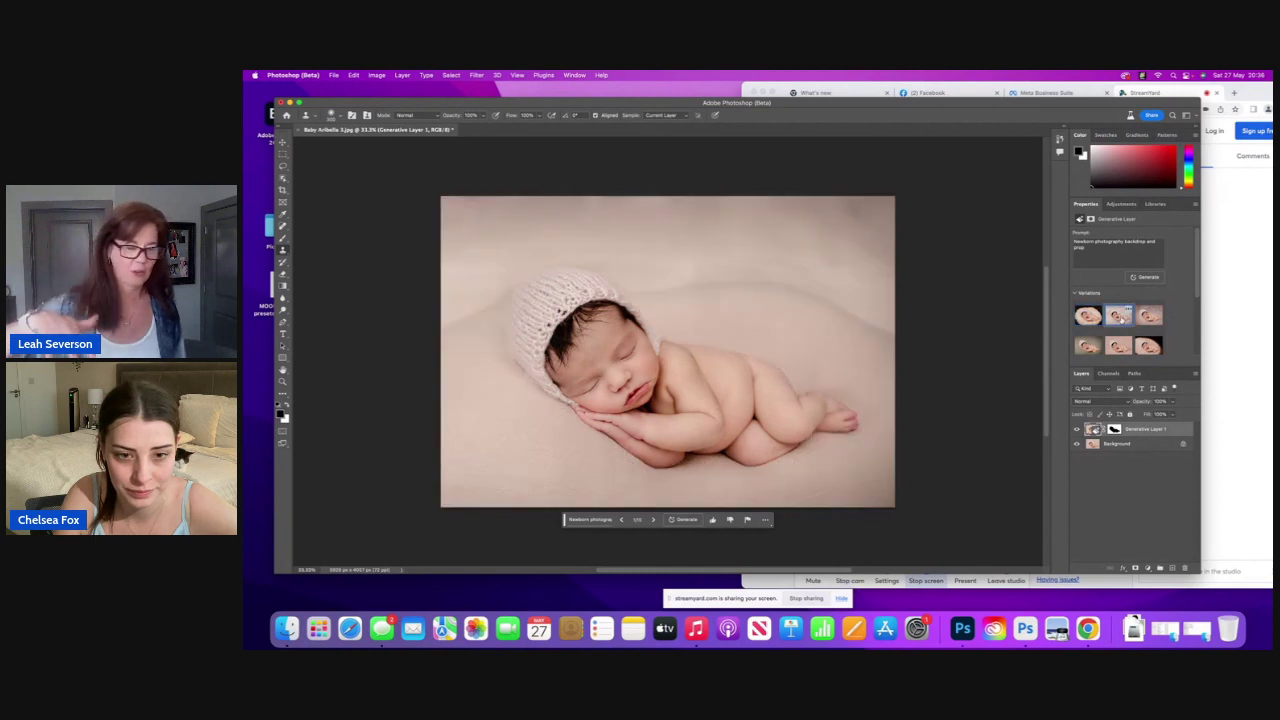
left_click(1150, 317)
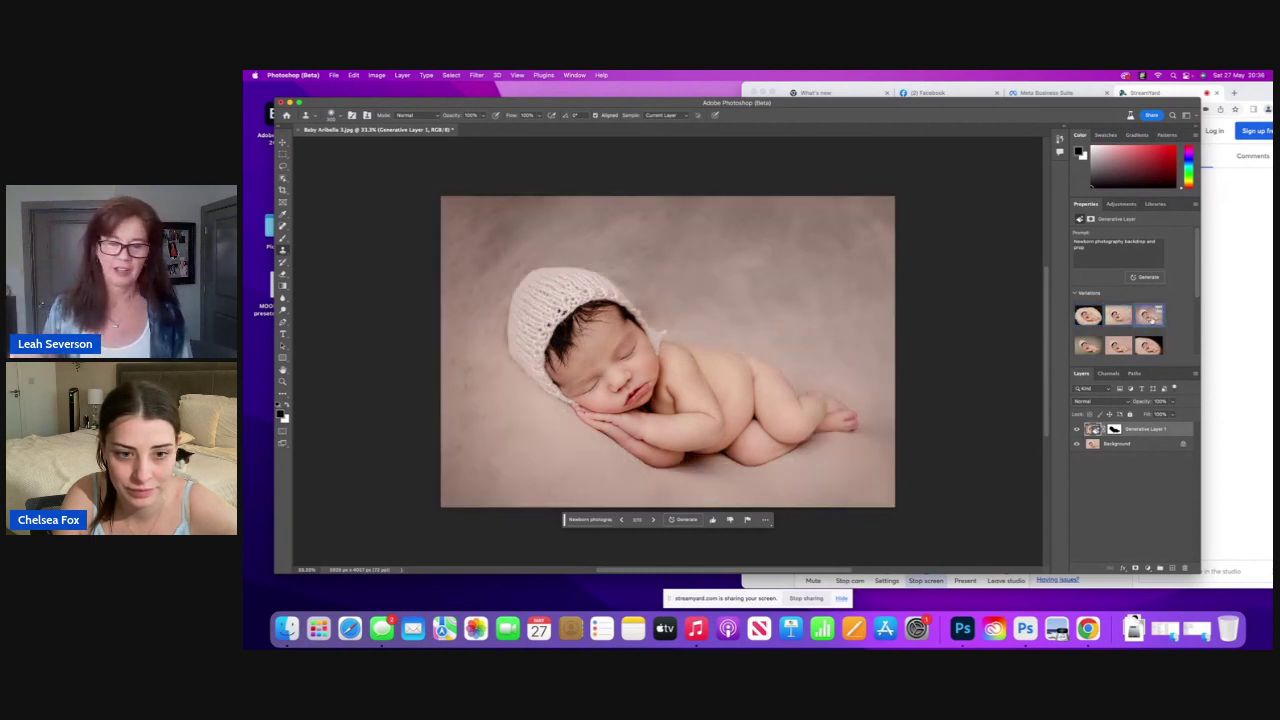
Step: Extend the prompt to "Newborn photography backdrop and prop basket", generate variations and preview the wicker baskets on dark backgrounds
left_click(1124, 254)
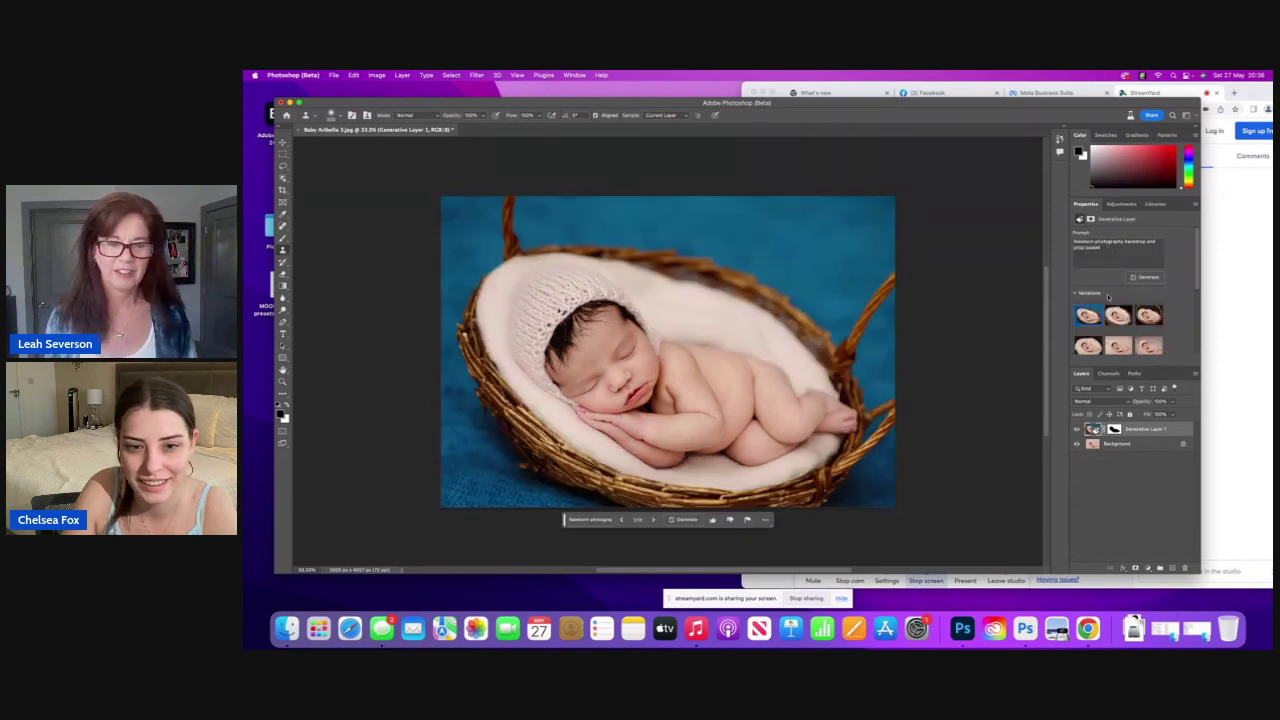
left_click(1118, 316)
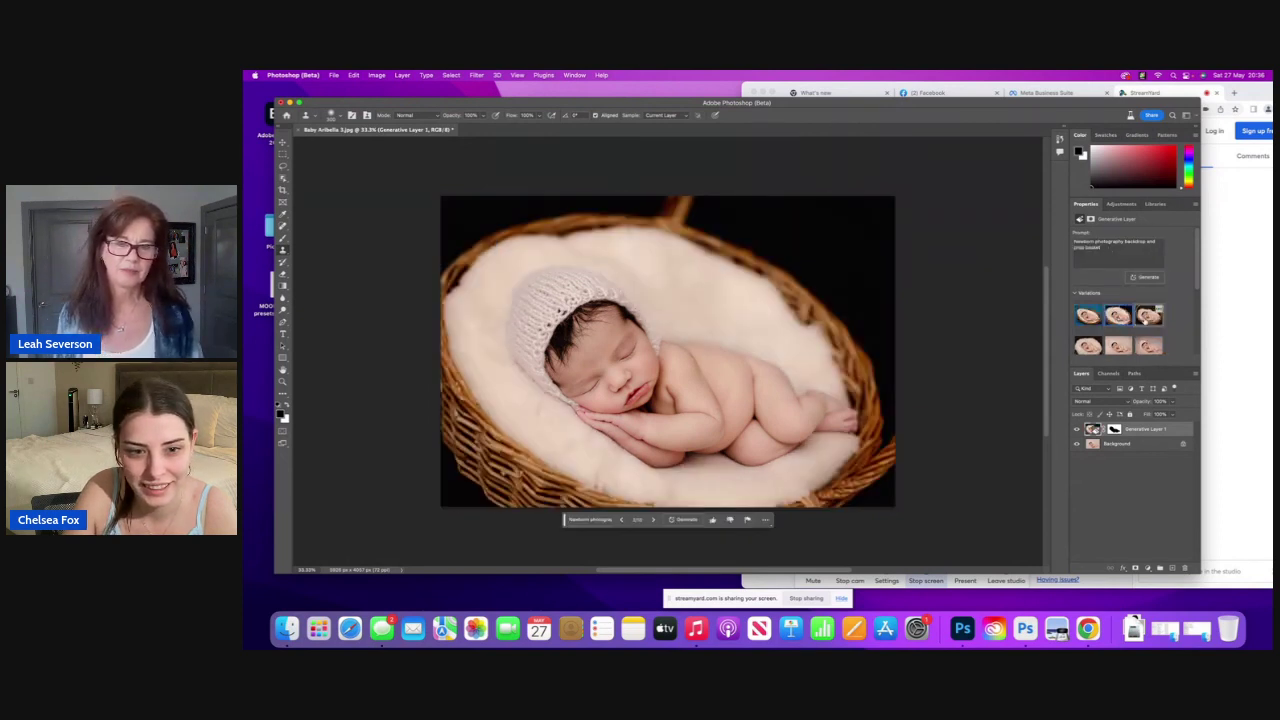
left_click(1148, 316)
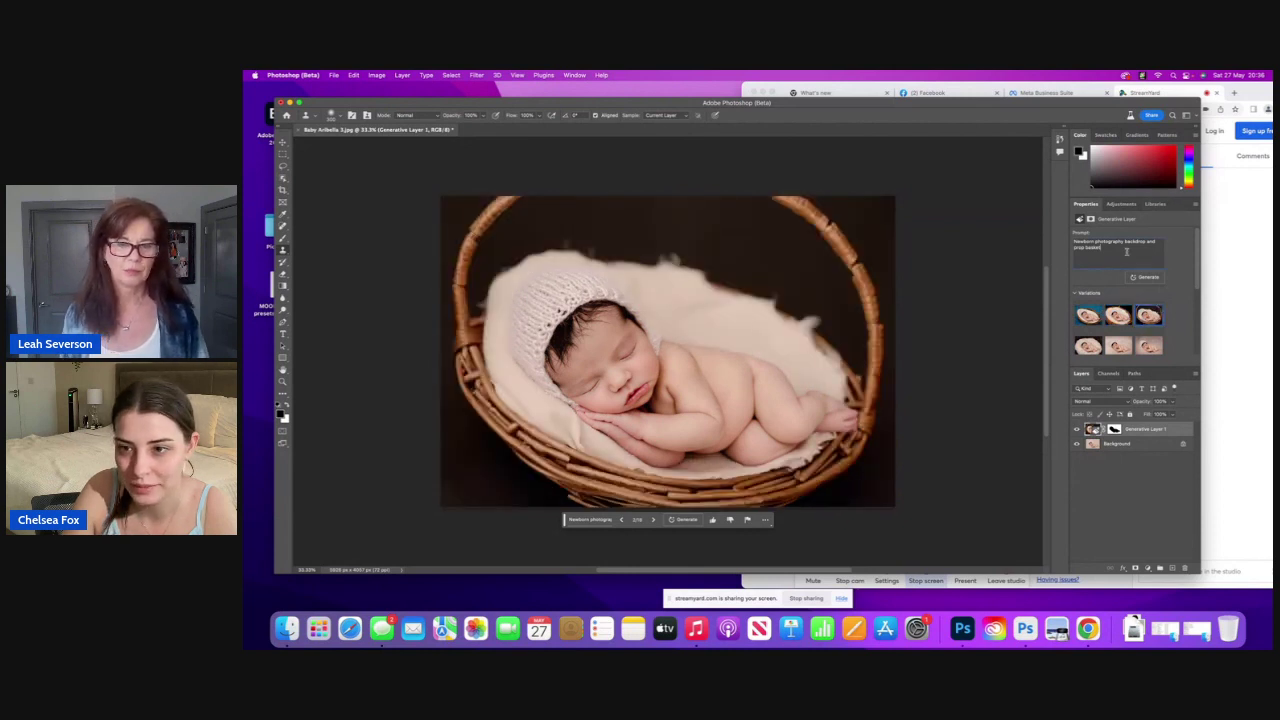
Step: Replace the generative layer's prompt with "puddle" and generate new variations
left_click_drag(1127, 254, 1050, 234)
key("BackSpace")
type("pu")
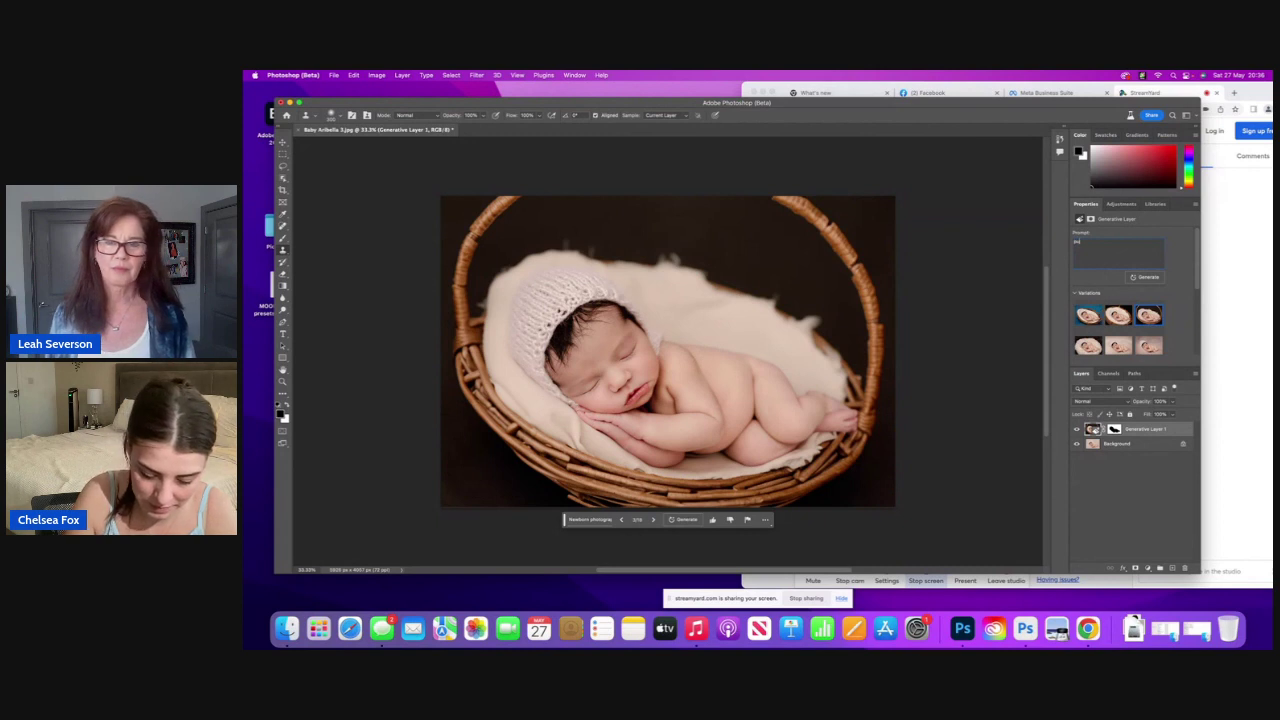
type("mpkin")
left_click(1158, 277)
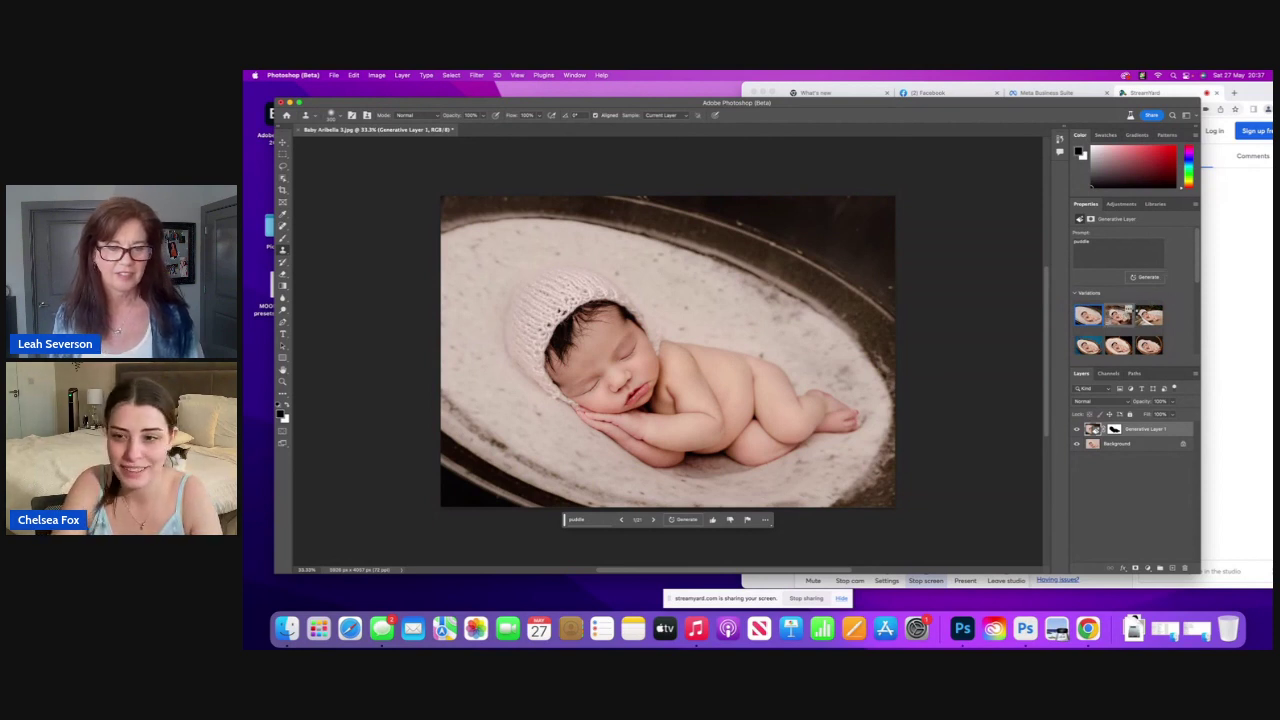
Step: Compare the puddle variations with the water reflection and the white tub outdoors
left_click(1122, 316)
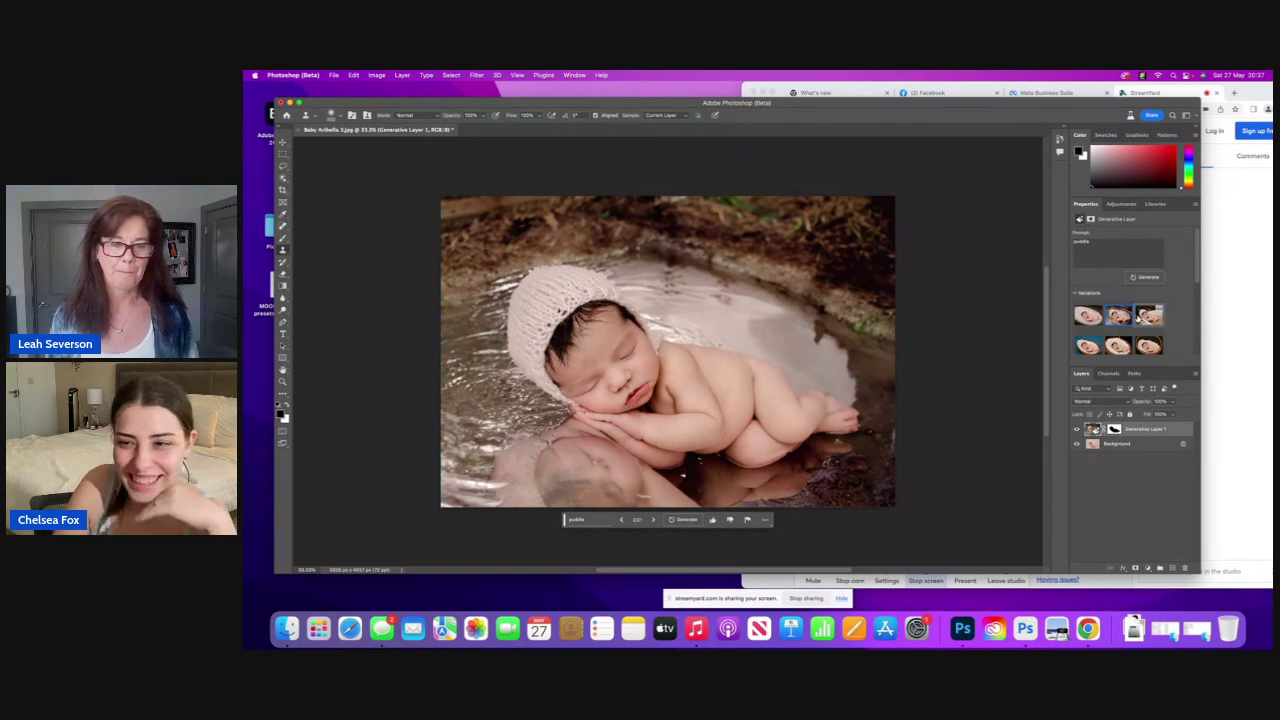
left_click(1148, 316)
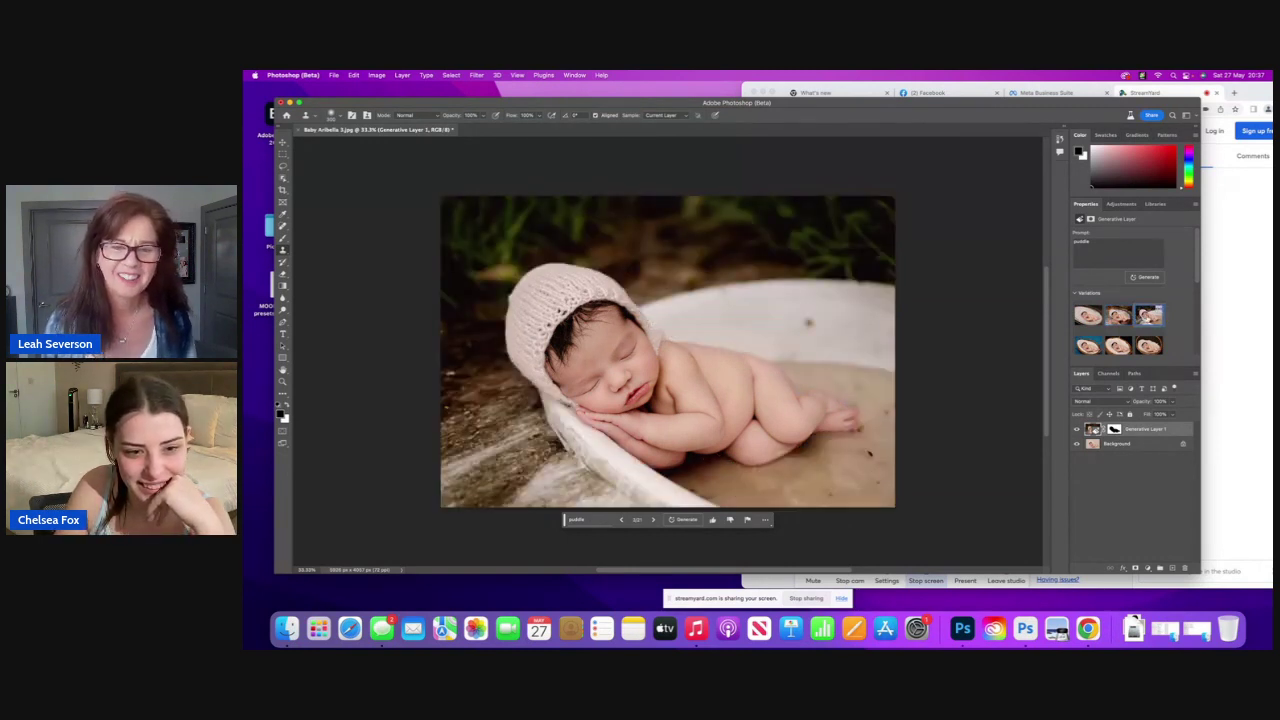
left_click(1119, 316)
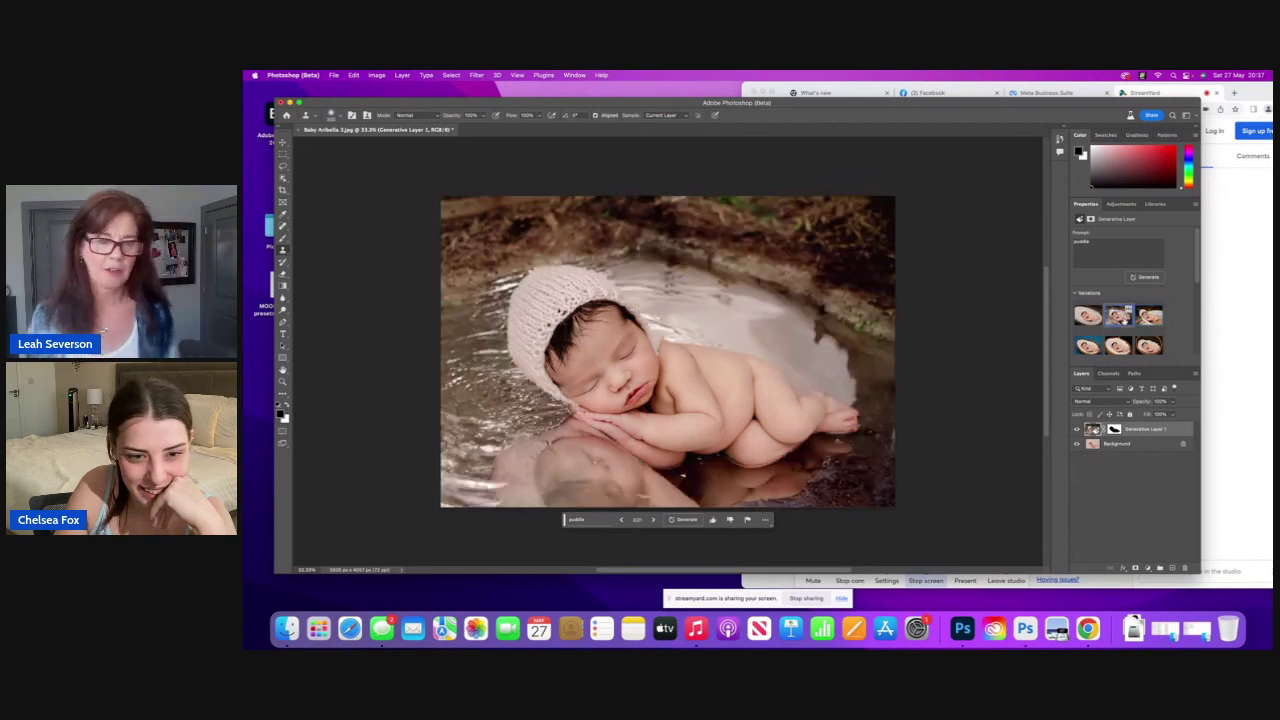
left_click(1147, 317)
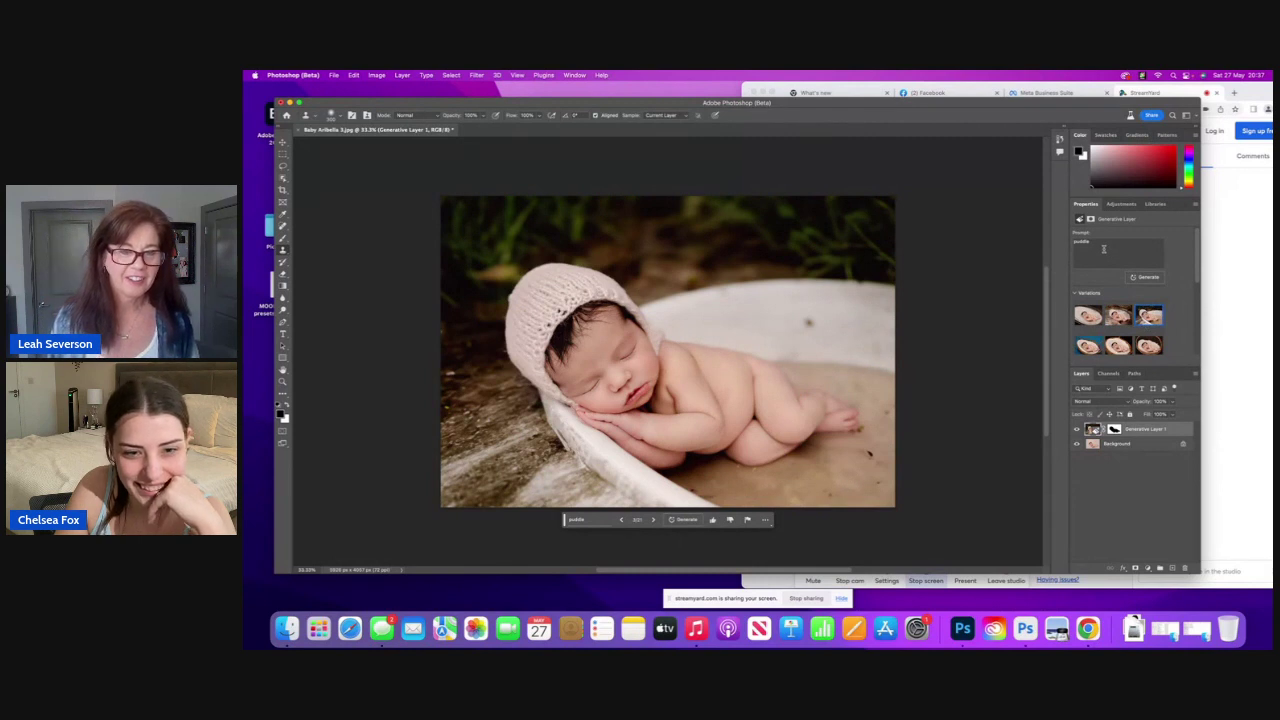
Step: Replace the prompt with "in hammock", generate new variations and compare the striped hammock backdrops
left_click_drag(1099, 244, 1063, 243)
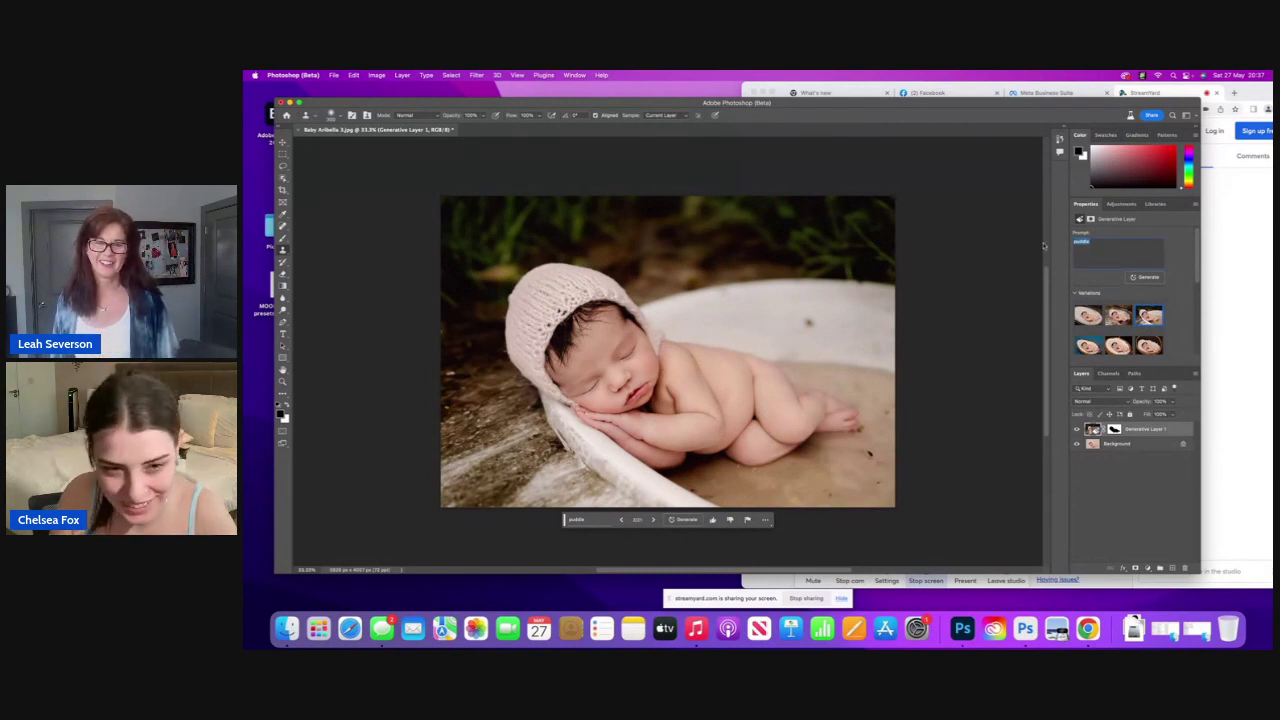
key("BackSpace")
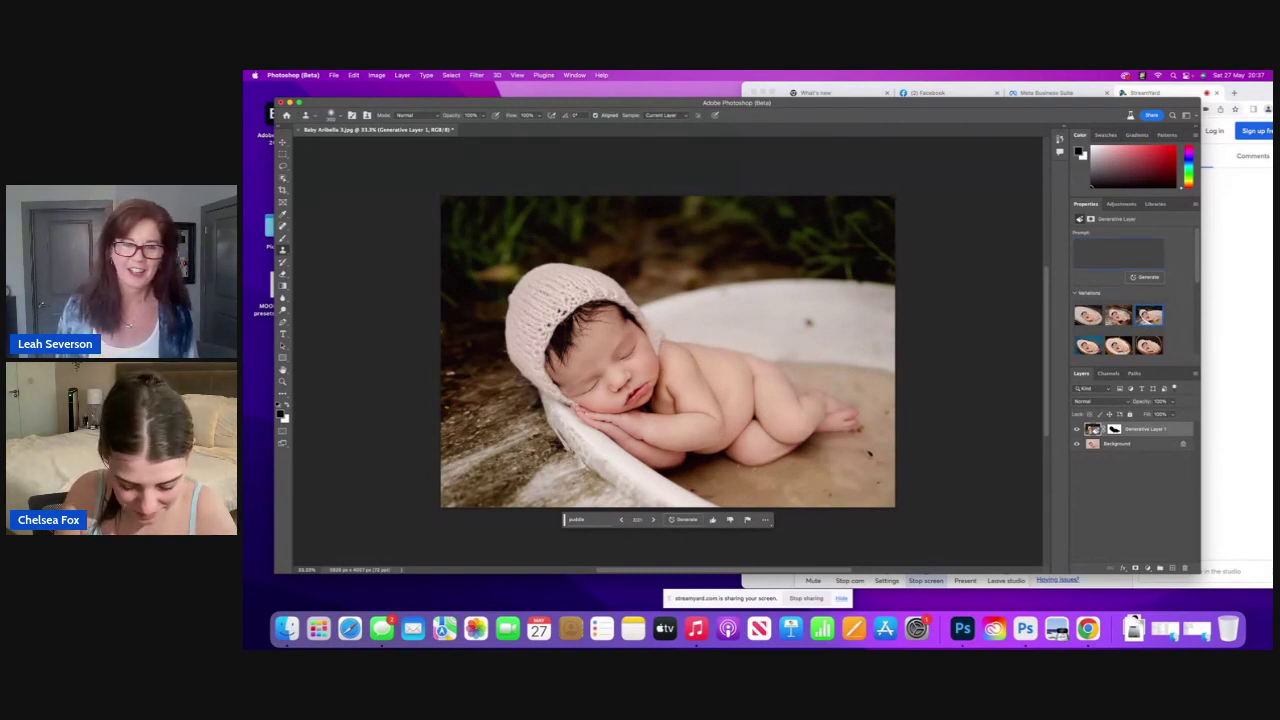
type("in hamm")
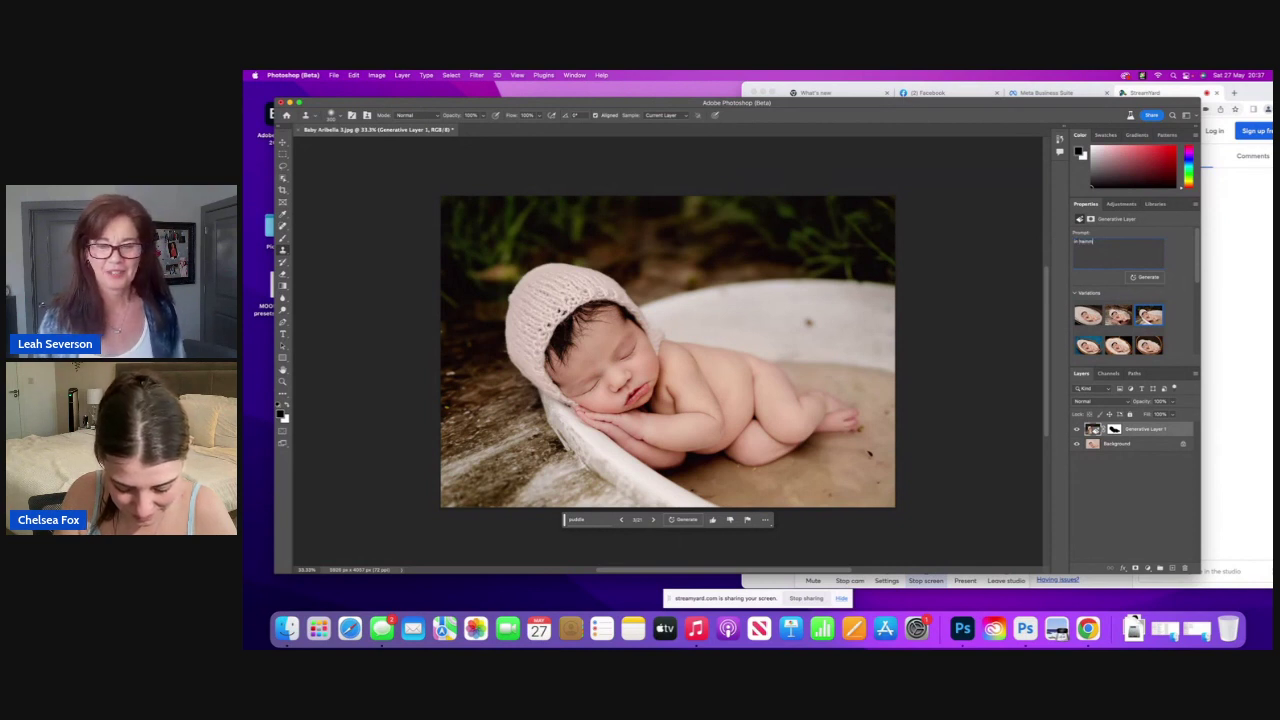
type("ock")
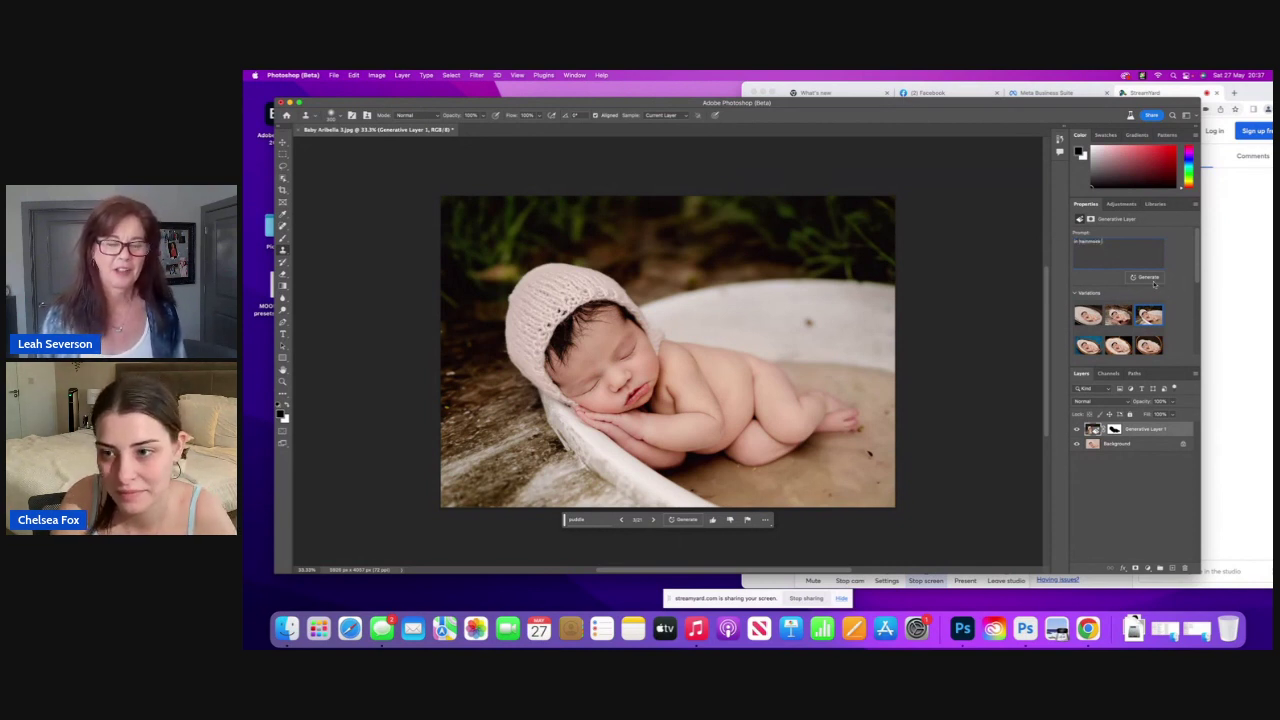
left_click(1152, 280)
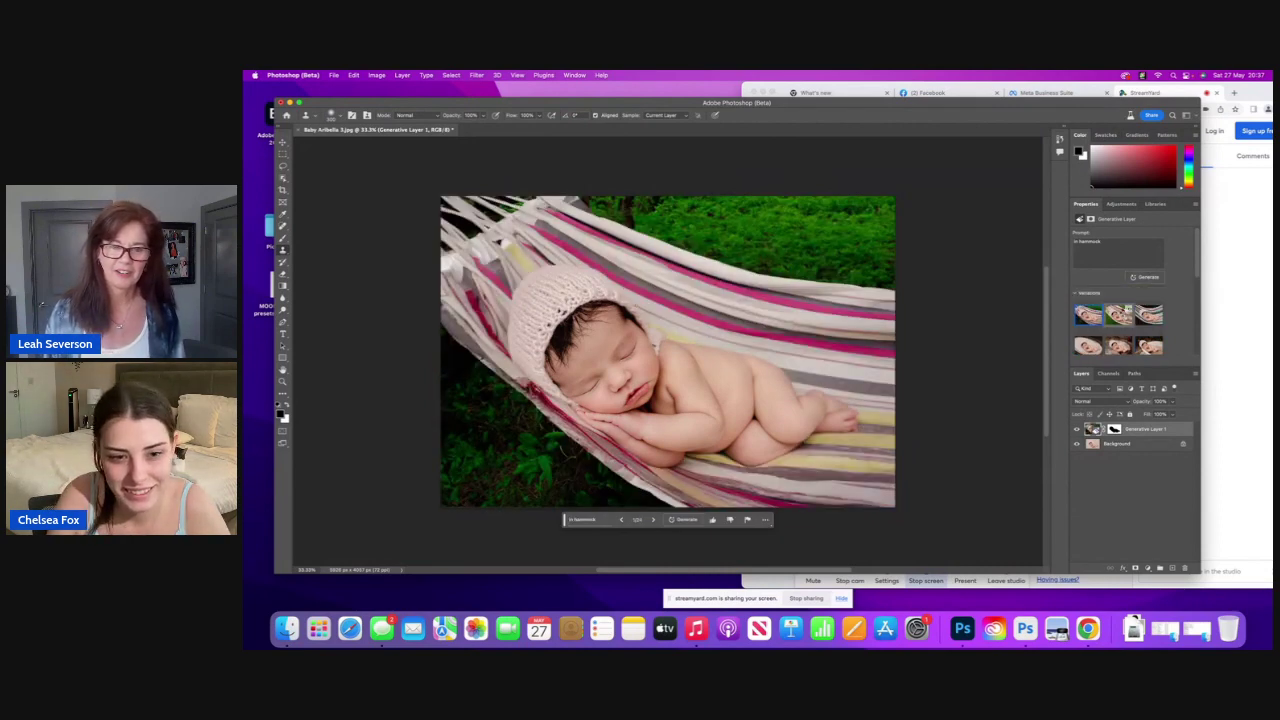
left_click(1120, 314)
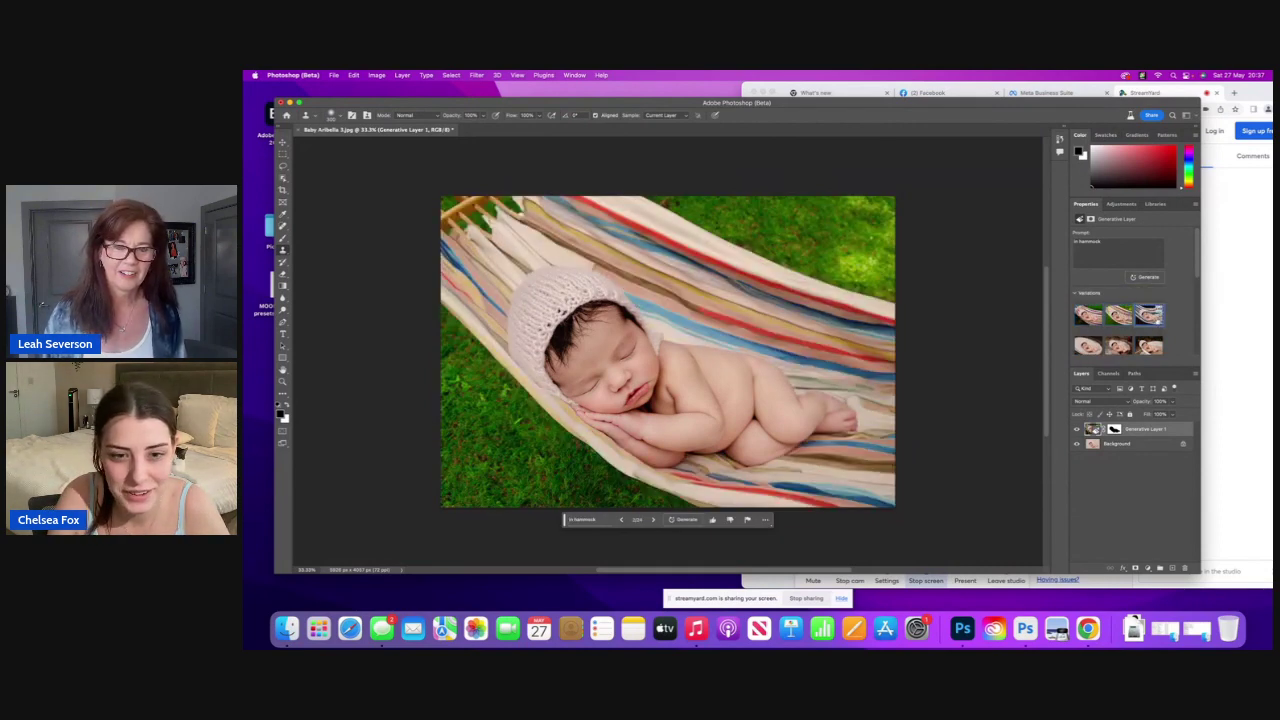
left_click(1148, 316)
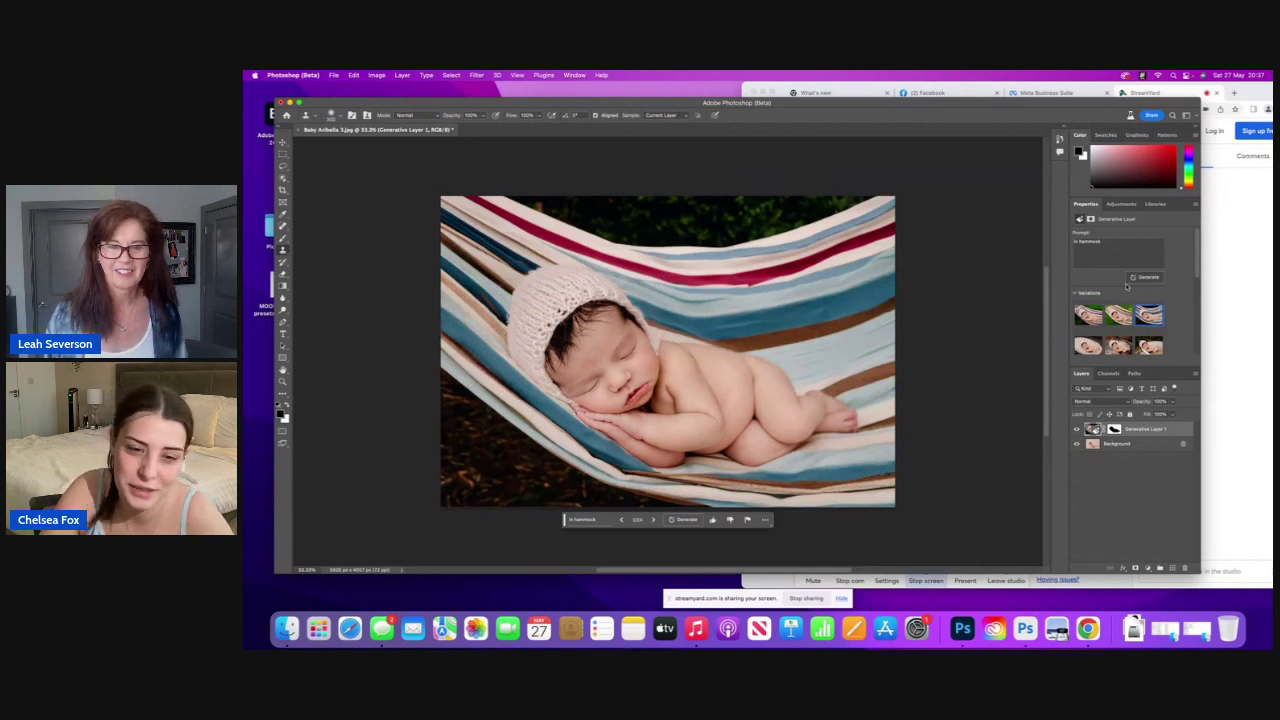
Step: Switch the generative layer back to the earlier variation with the pink-lined wooden bowl on black
scroll(1118, 320, "down", 3)
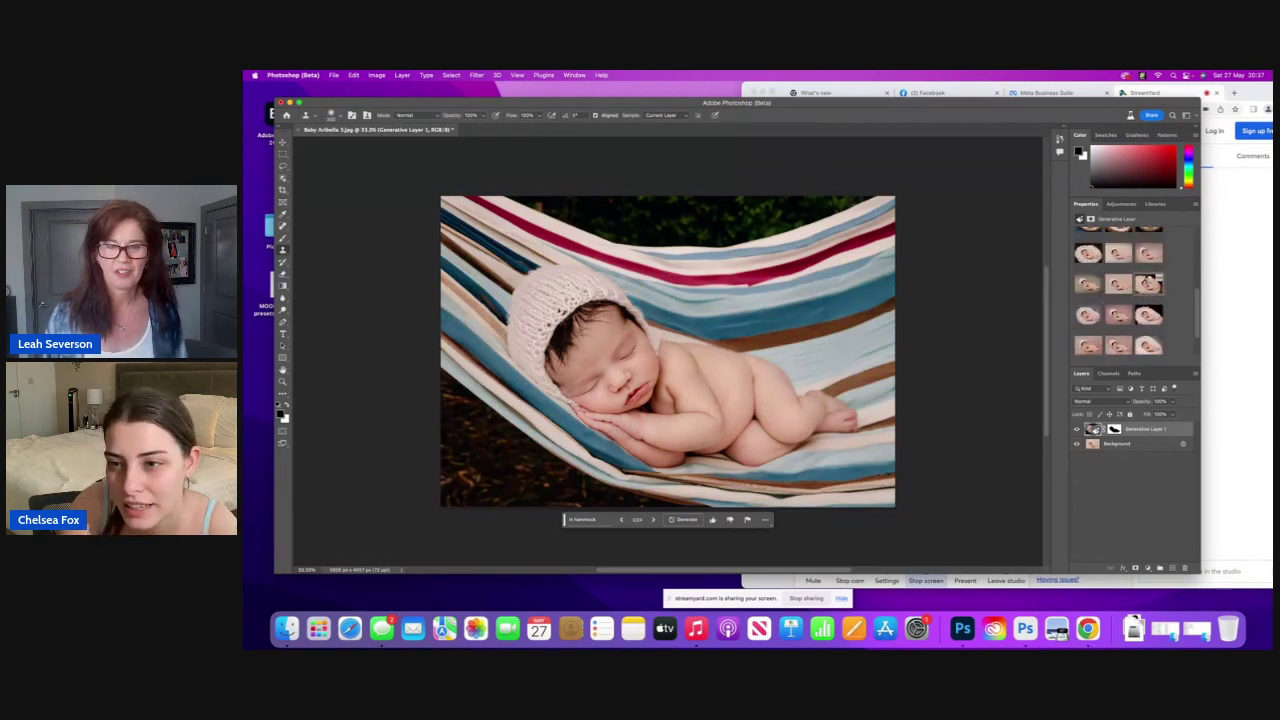
left_click(1149, 284)
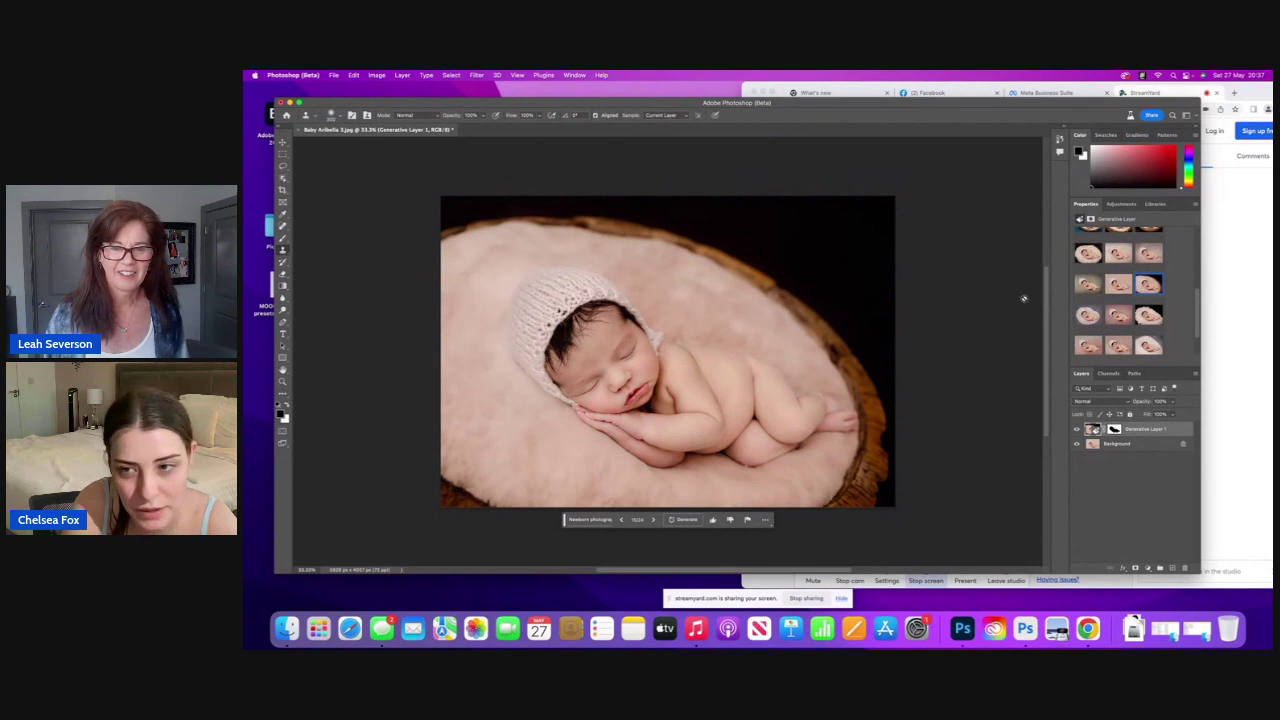
scroll(1125, 290, "up", 3)
scroll(1141, 317, "down", 4)
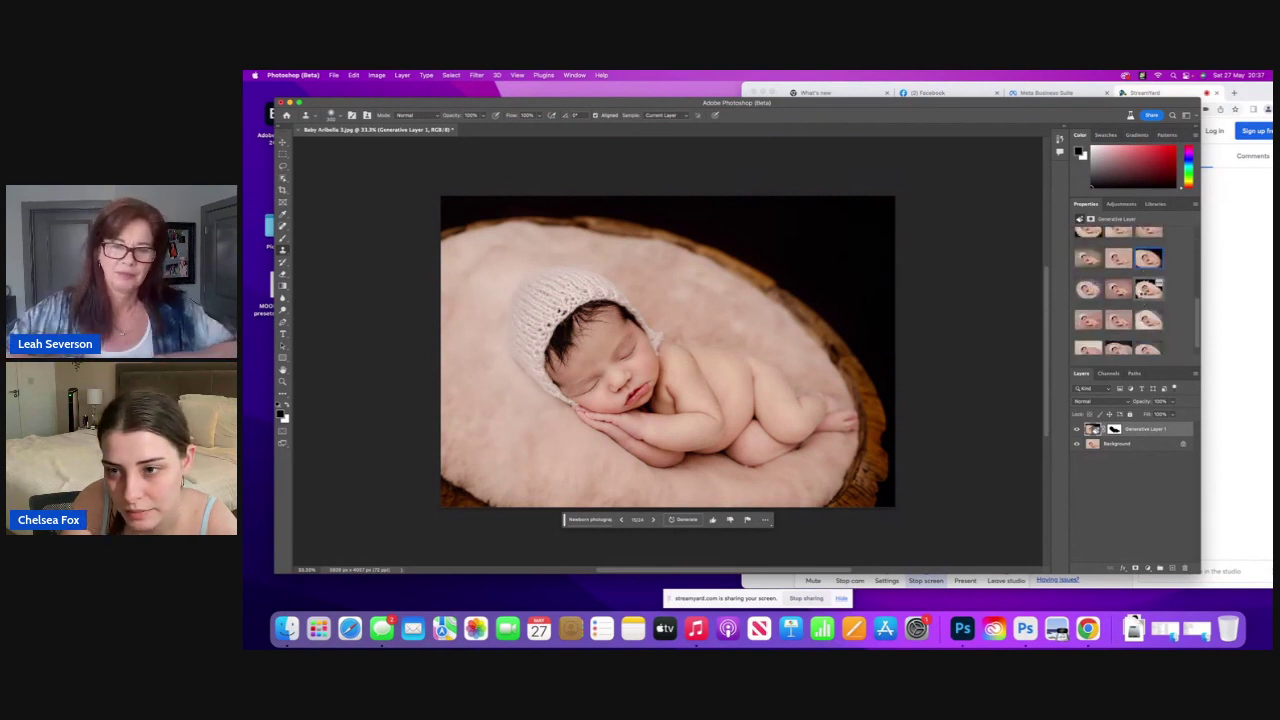
Step: Compare the newborn photography backdrop variations and settle on the dusty-pink textured blanket with the black background
left_click(1148, 289)
scroll(1144, 293, "down", 1)
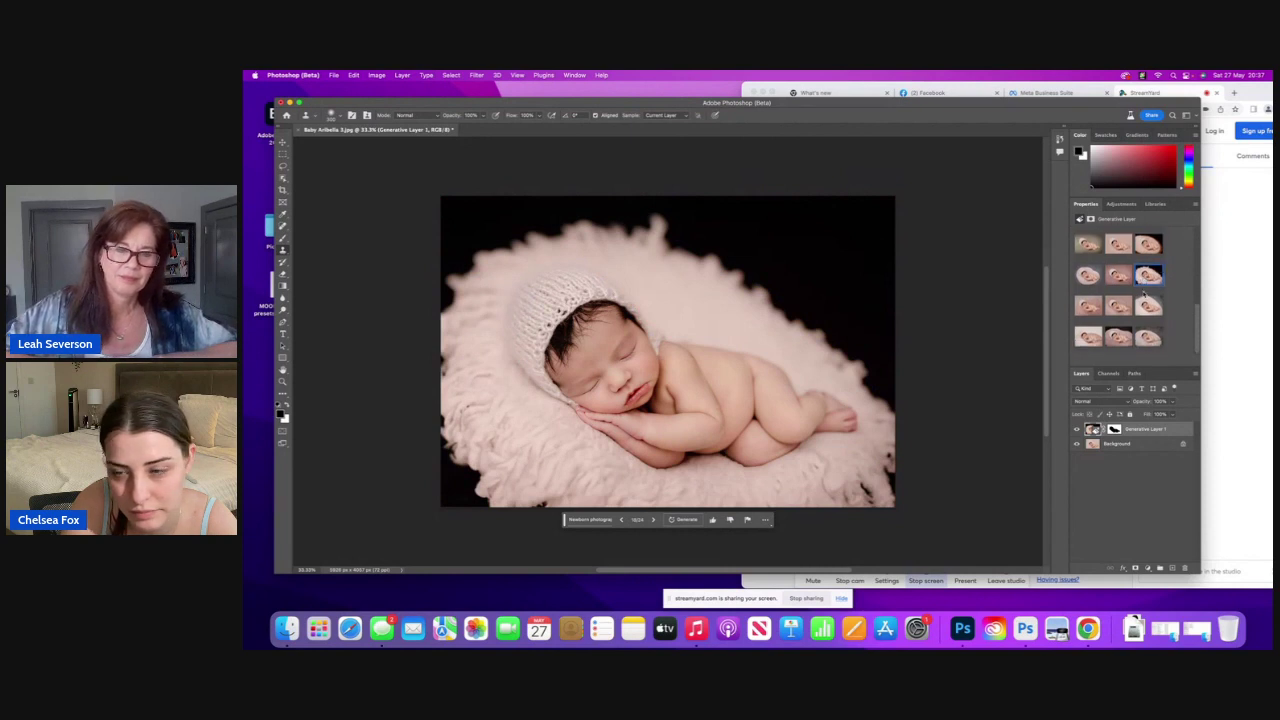
left_click(1119, 279)
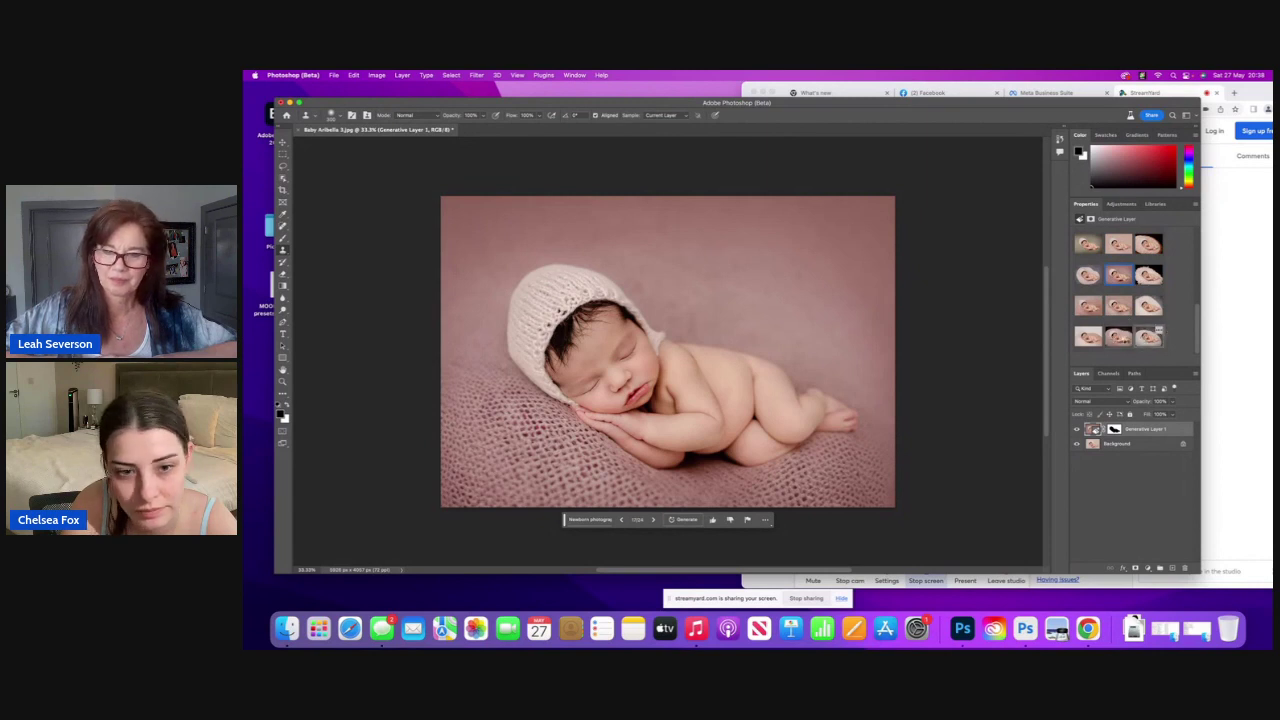
left_click(1148, 337)
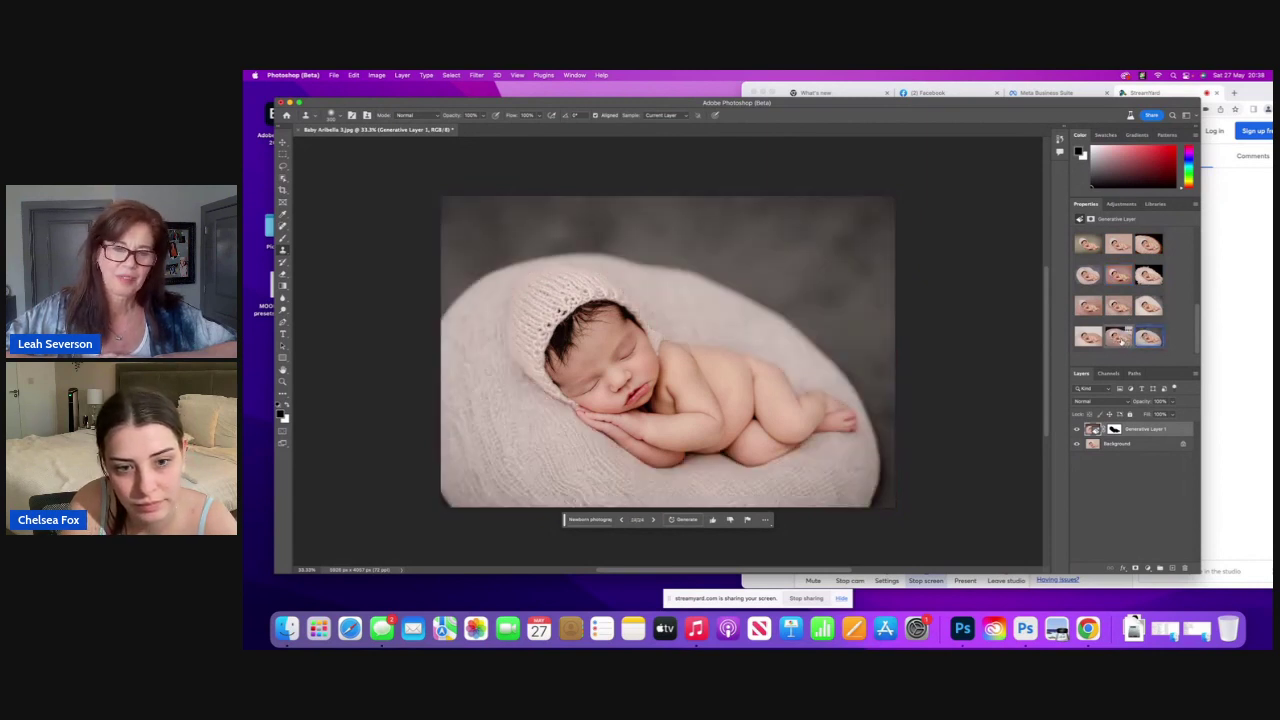
left_click(1120, 339)
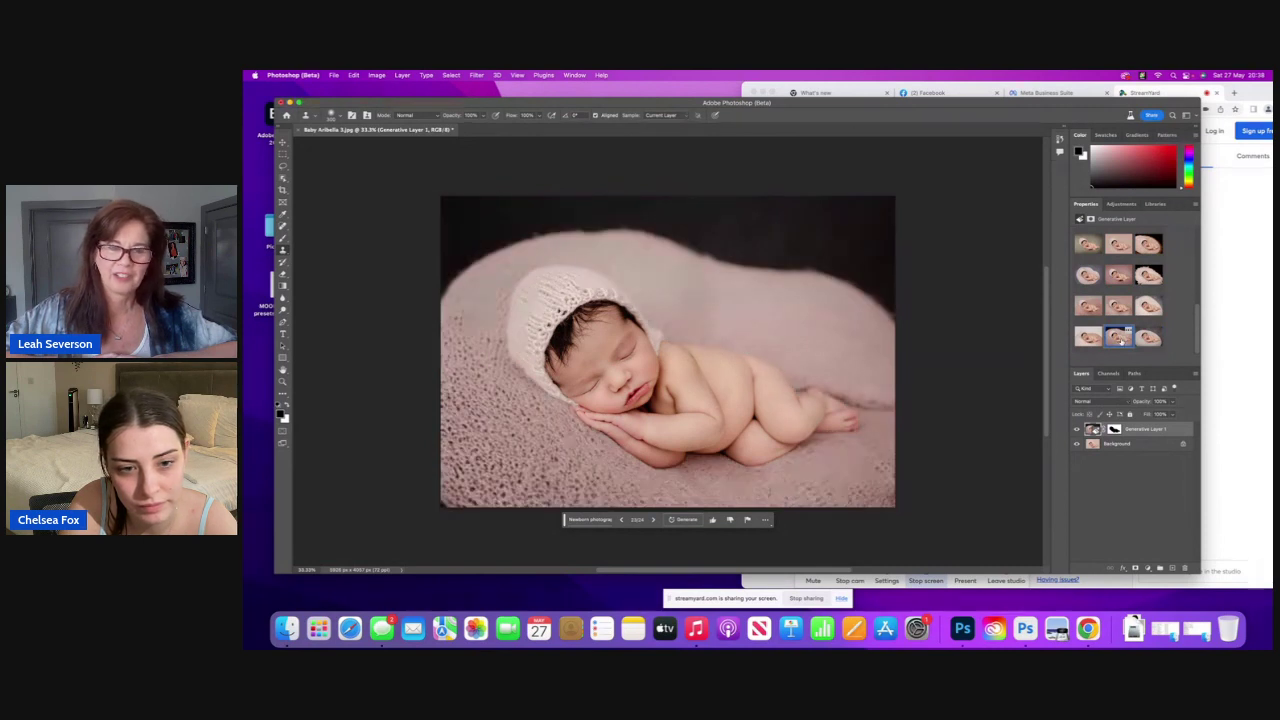
Step: Highlight the generative layer's full prompt text and switch to the StreamYard studio in Chrome
scroll(1124, 315, "up", 5)
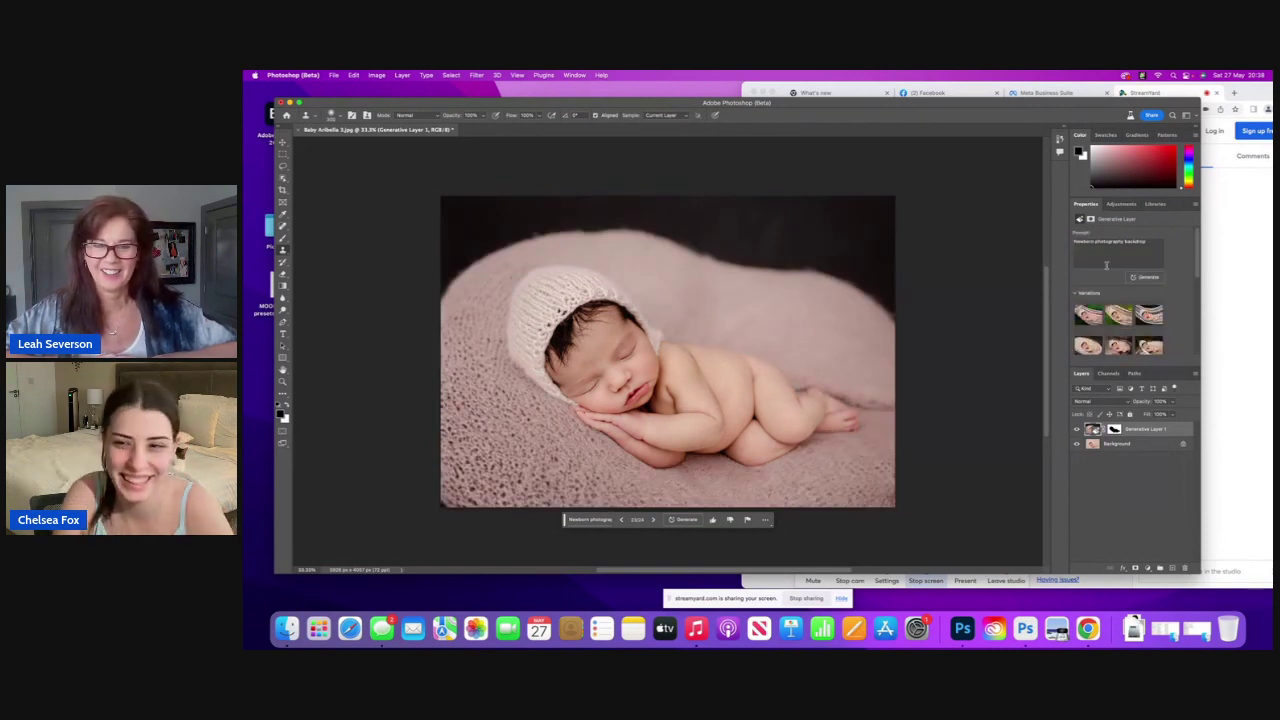
triple_click(1155, 246)
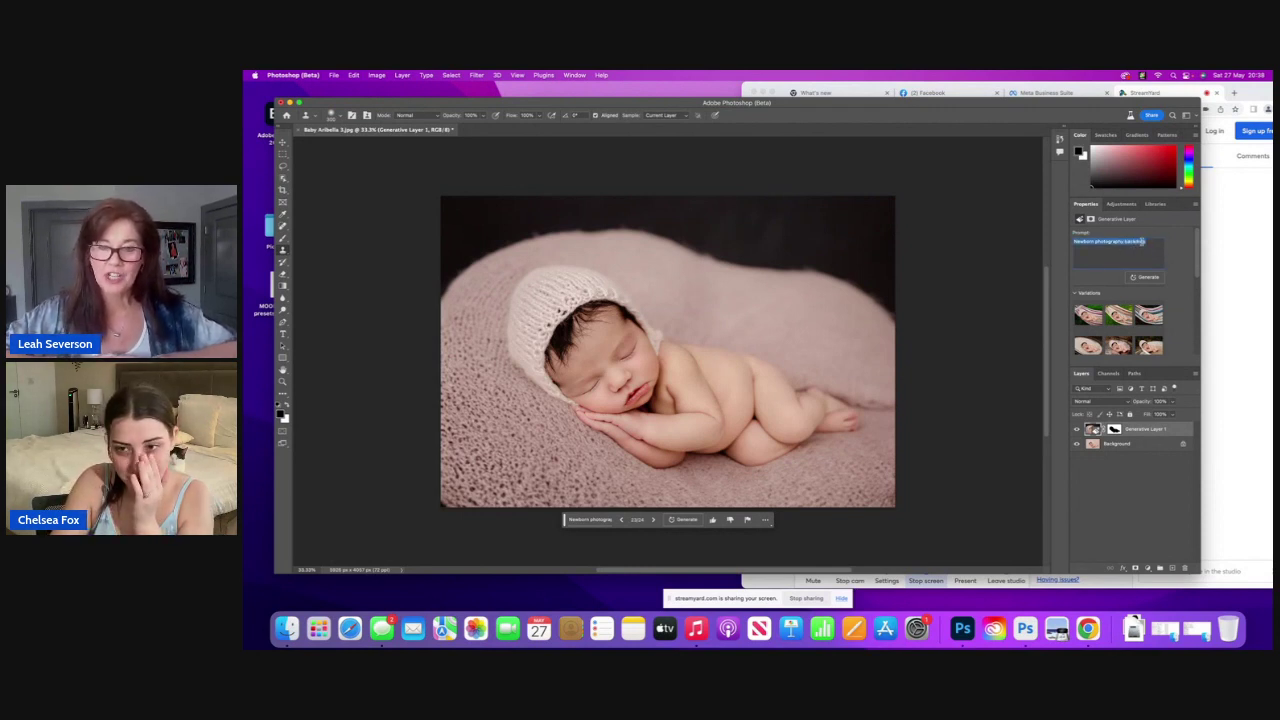
left_click(1231, 242)
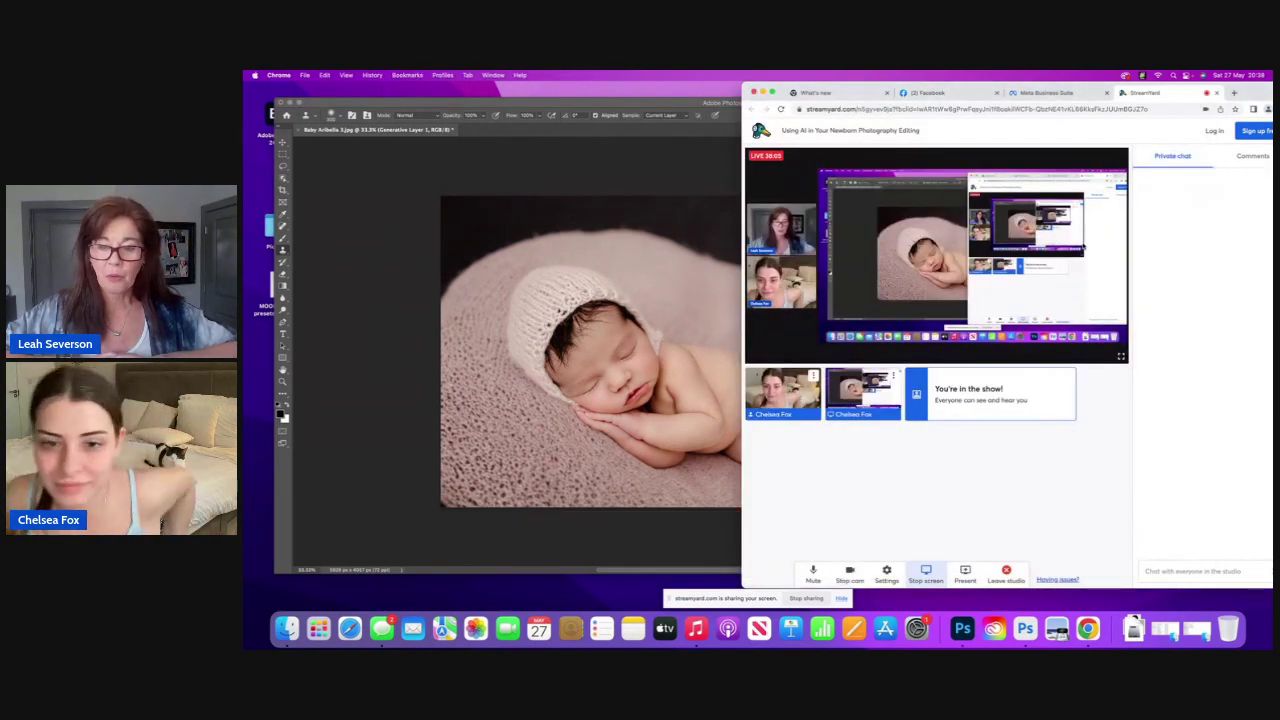